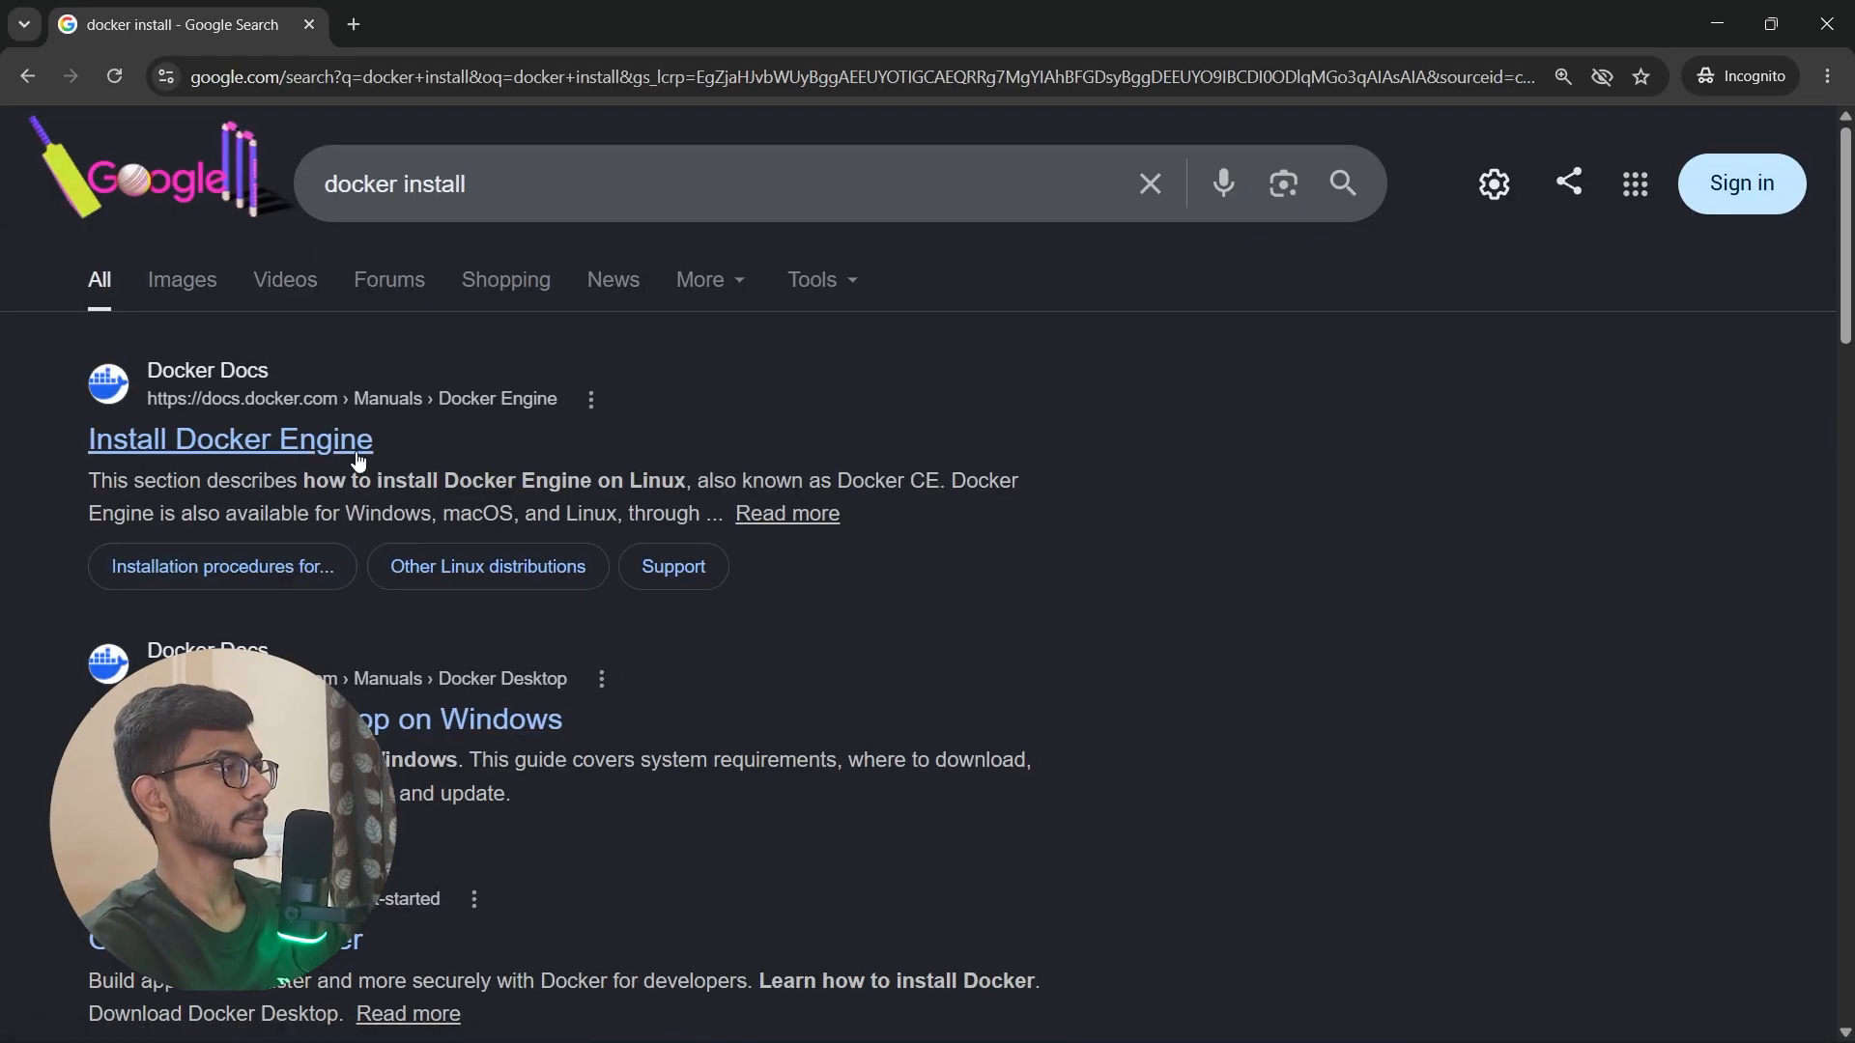
Step: Open Docker's Get Started page from the search results and download the Windows – AMD64 Docker Desktop installer to the Downloads folder
{"action": "scroll", "coordinate": [377, 444], "scroll_direction": "down", "scroll_amount": 3}
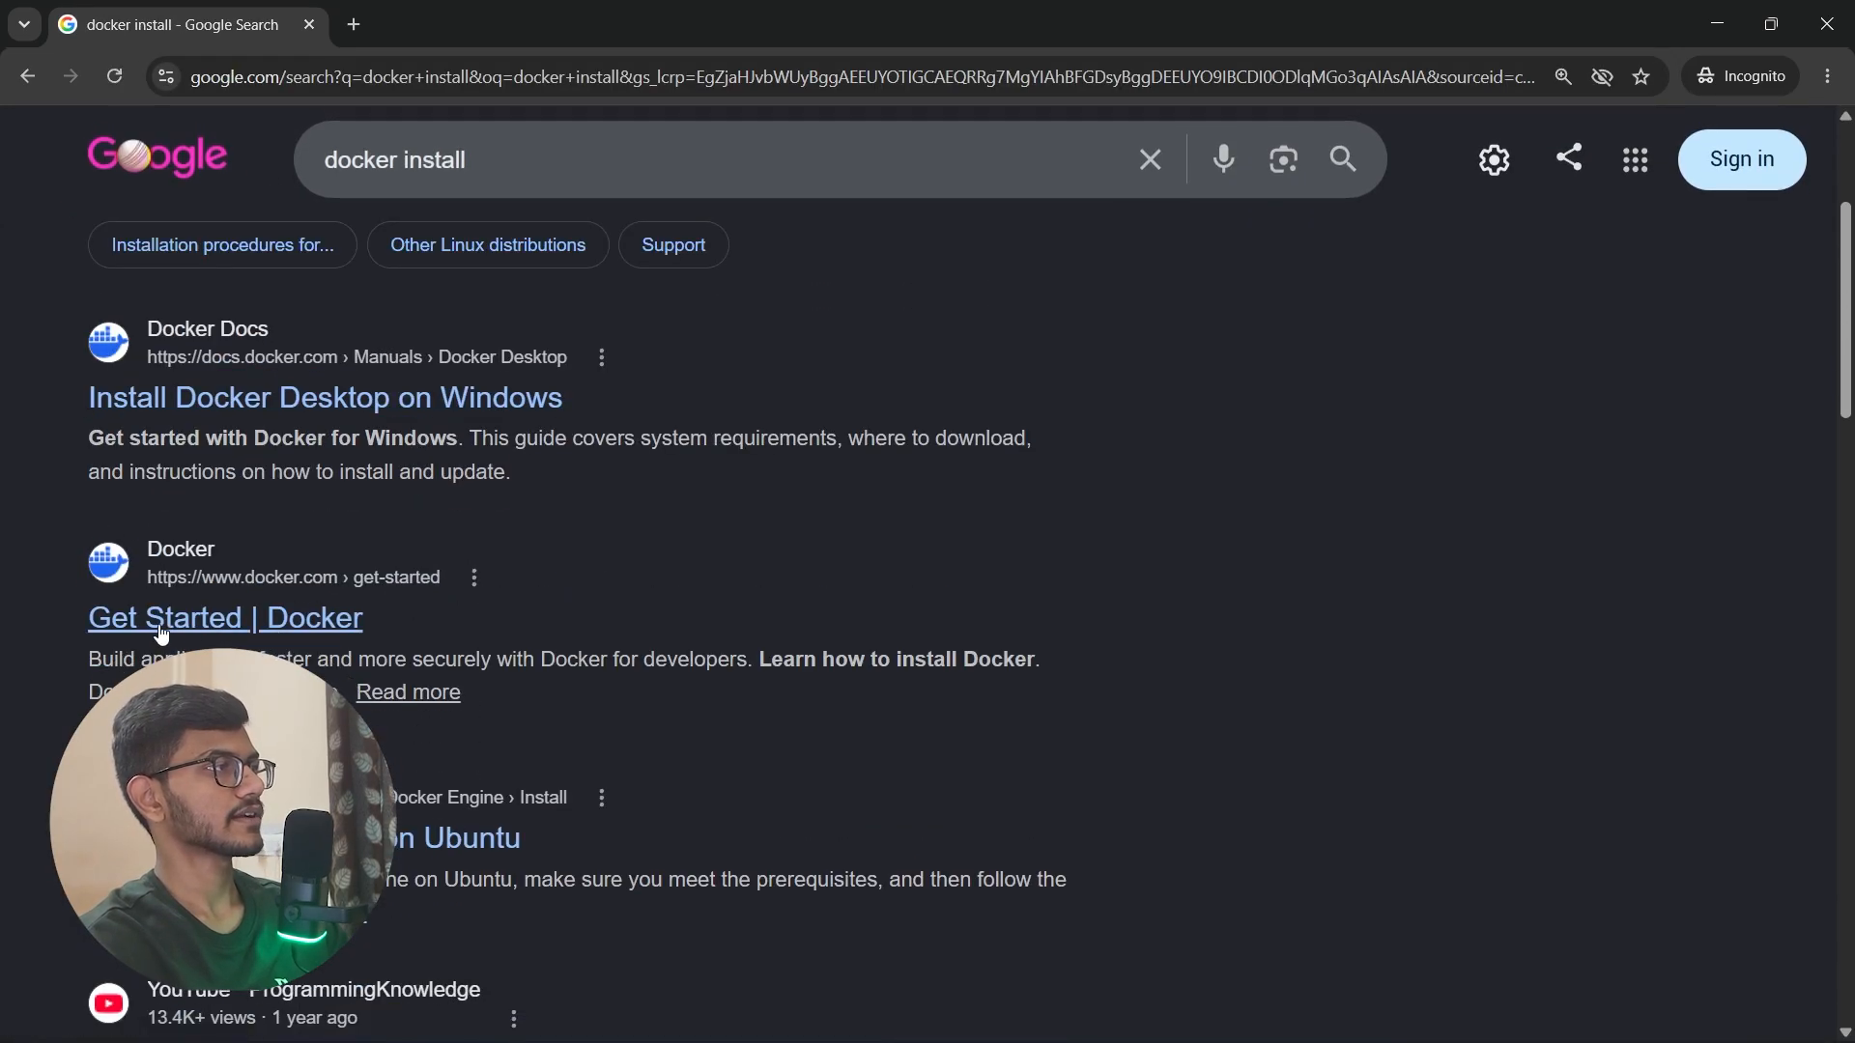
{"action": "left_click", "coordinate": [253, 628]}
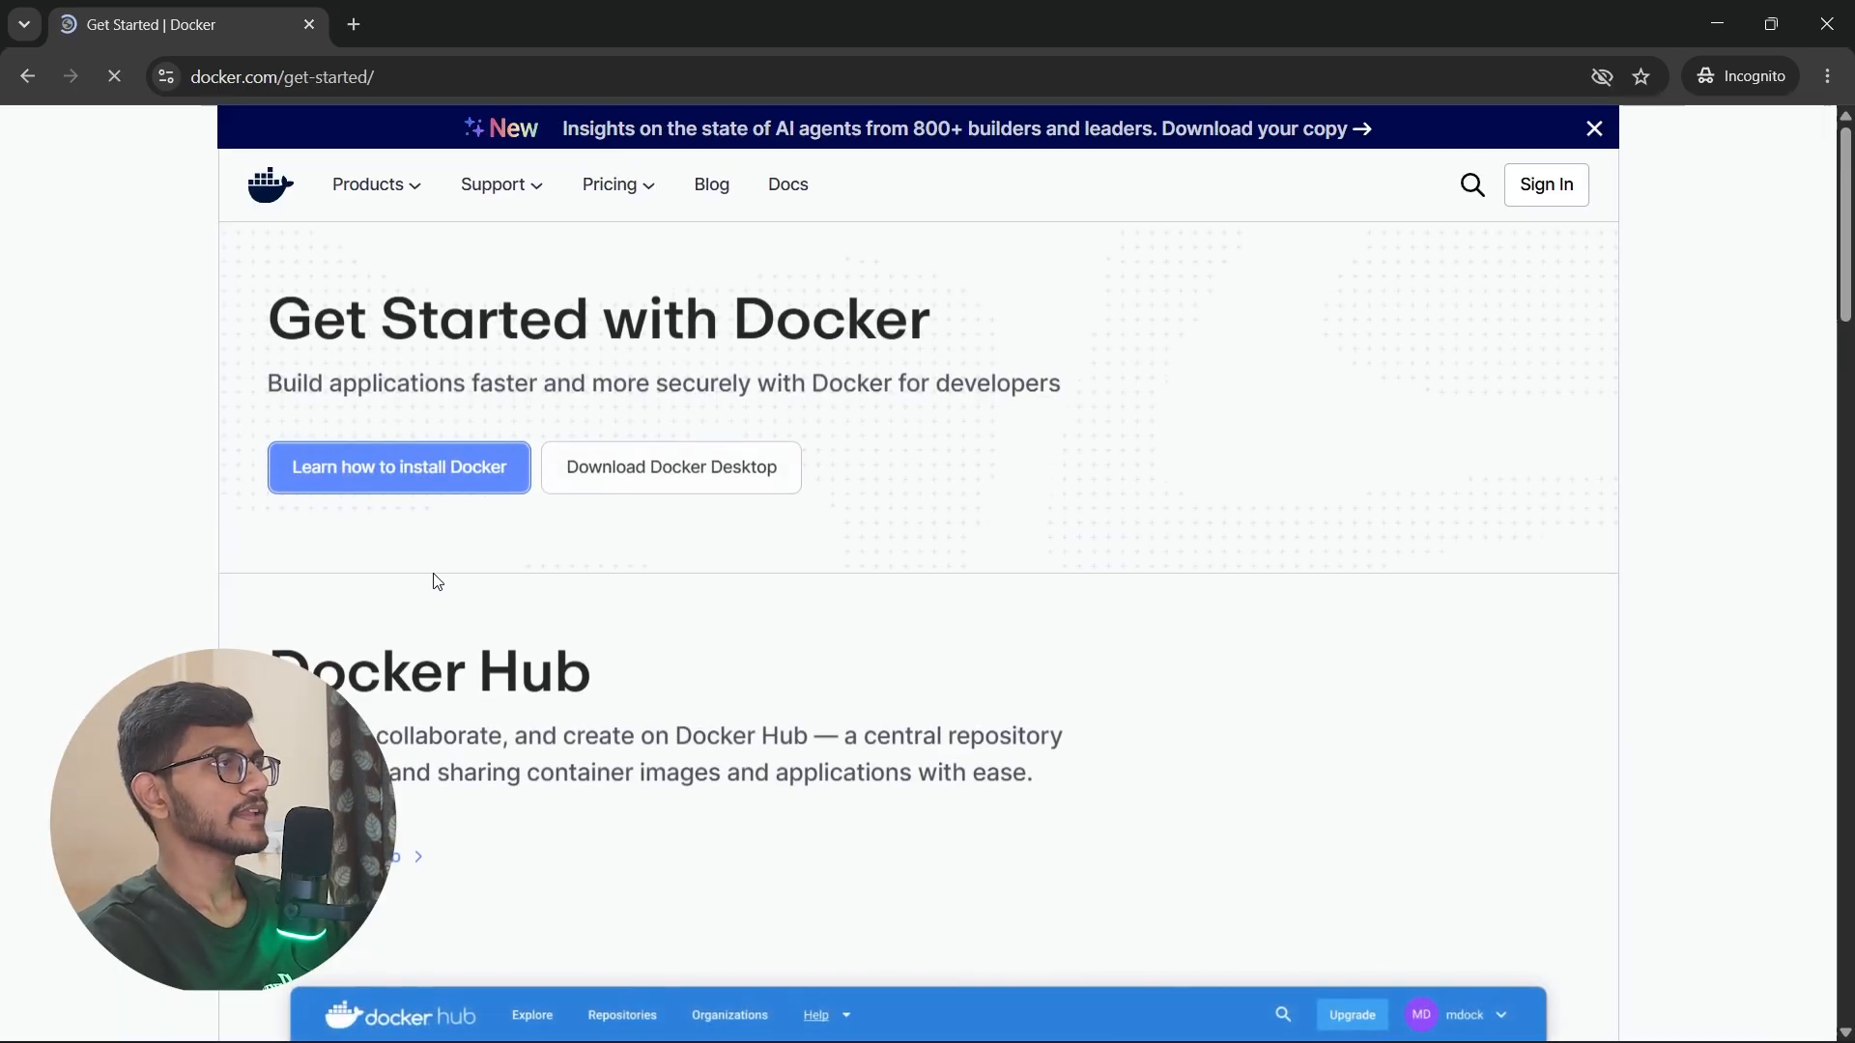
{"action": "mouse_move", "coordinate": [375, 197]}
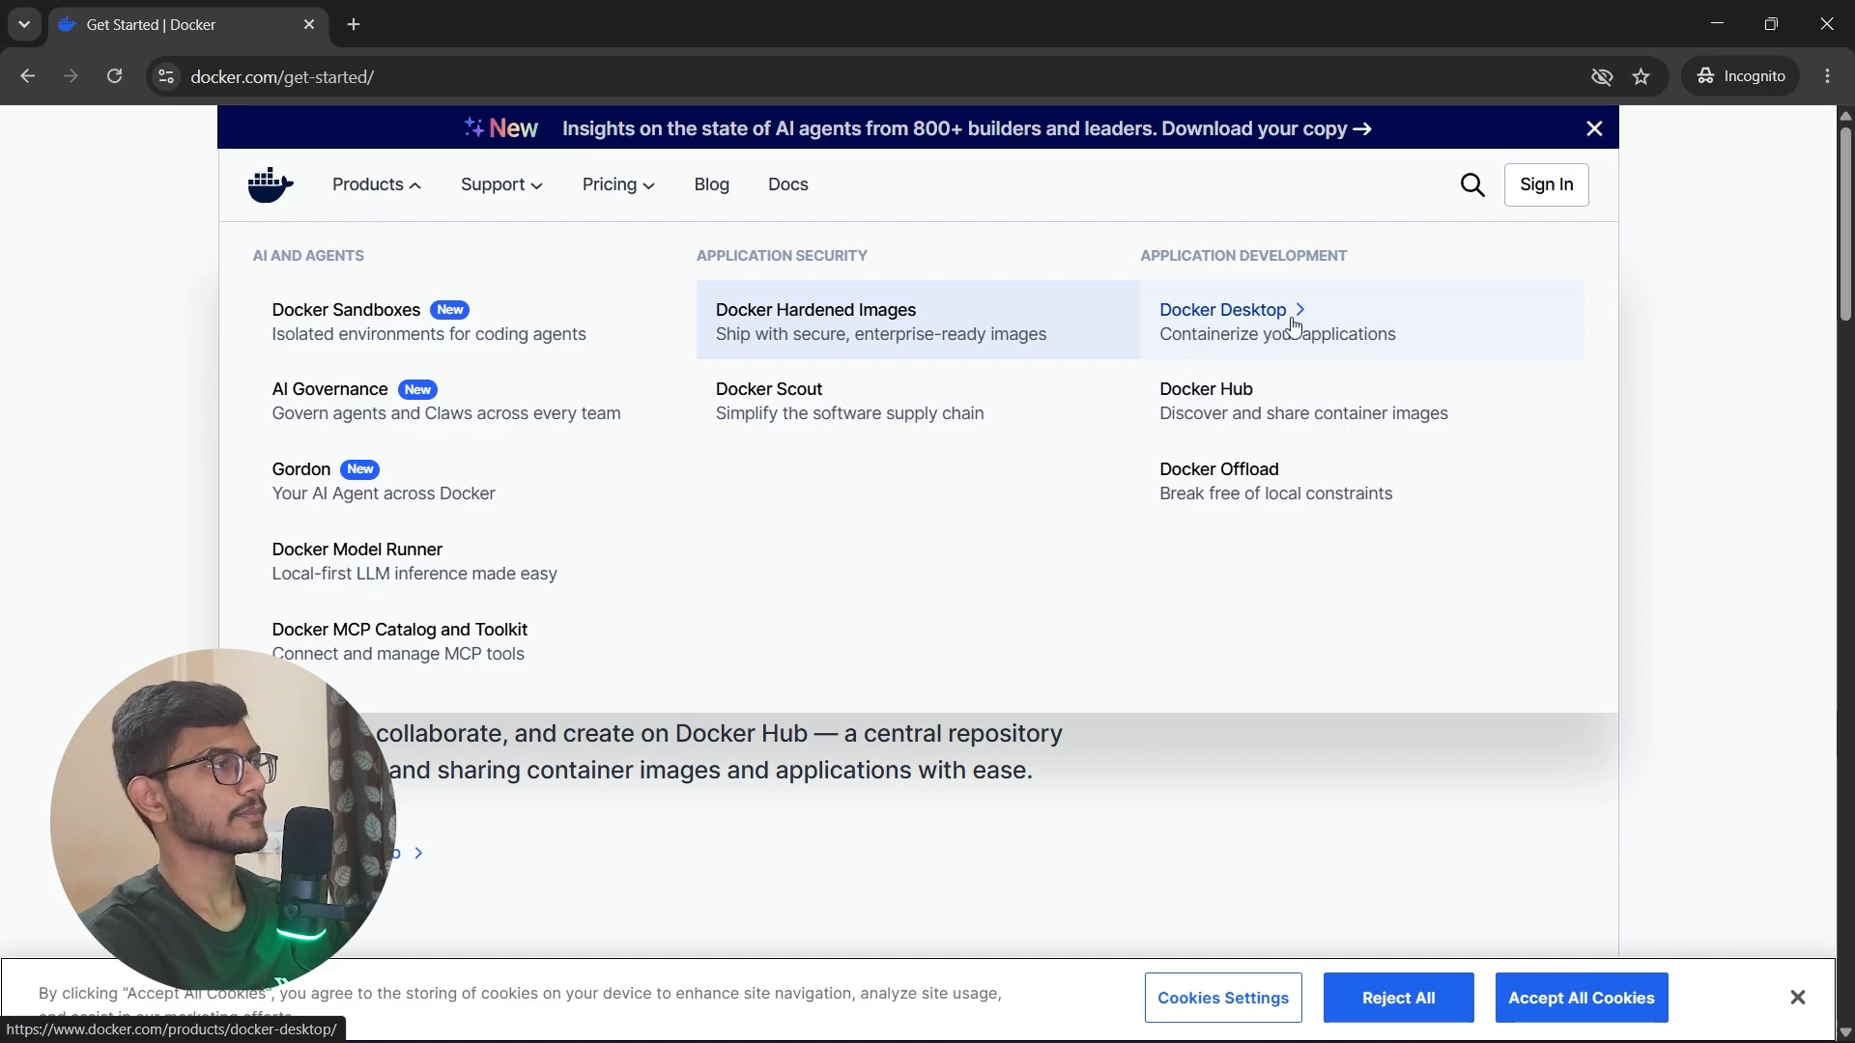
{"action": "mouse_move", "coordinate": [715, 479]}
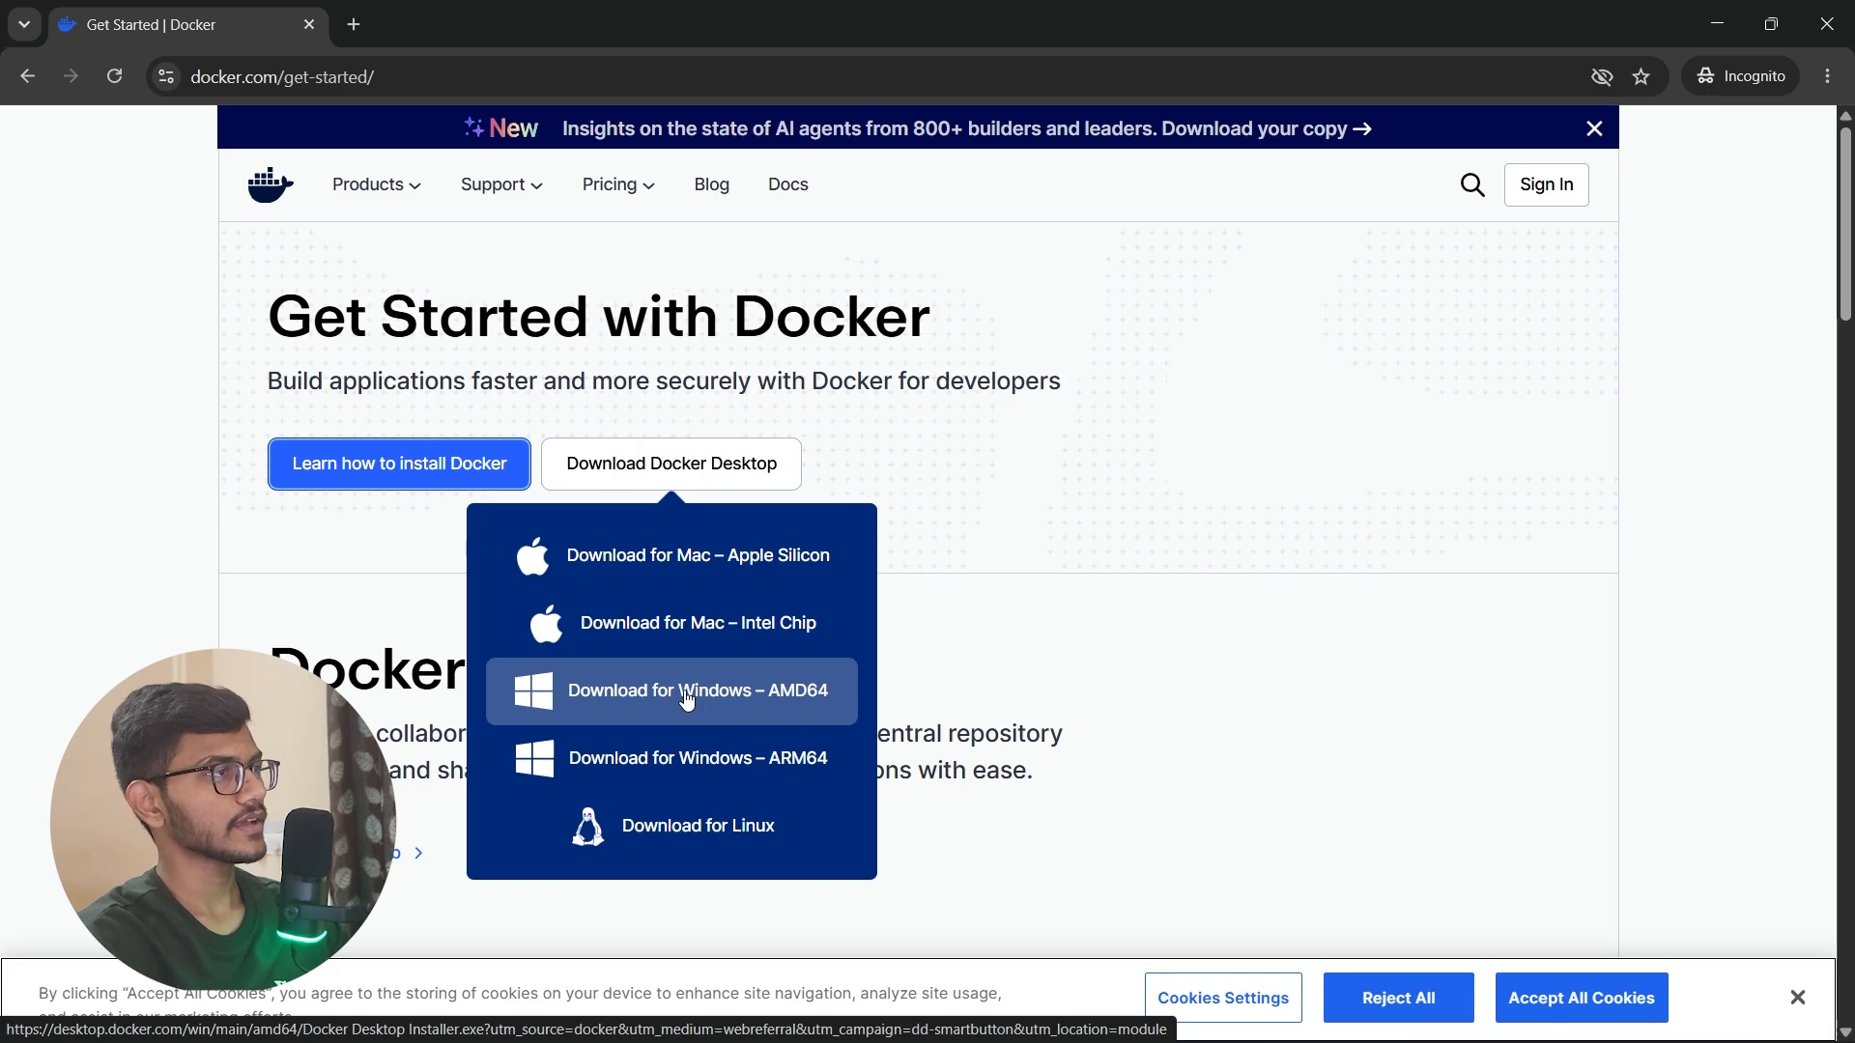
{"action": "left_click", "coordinate": [790, 715]}
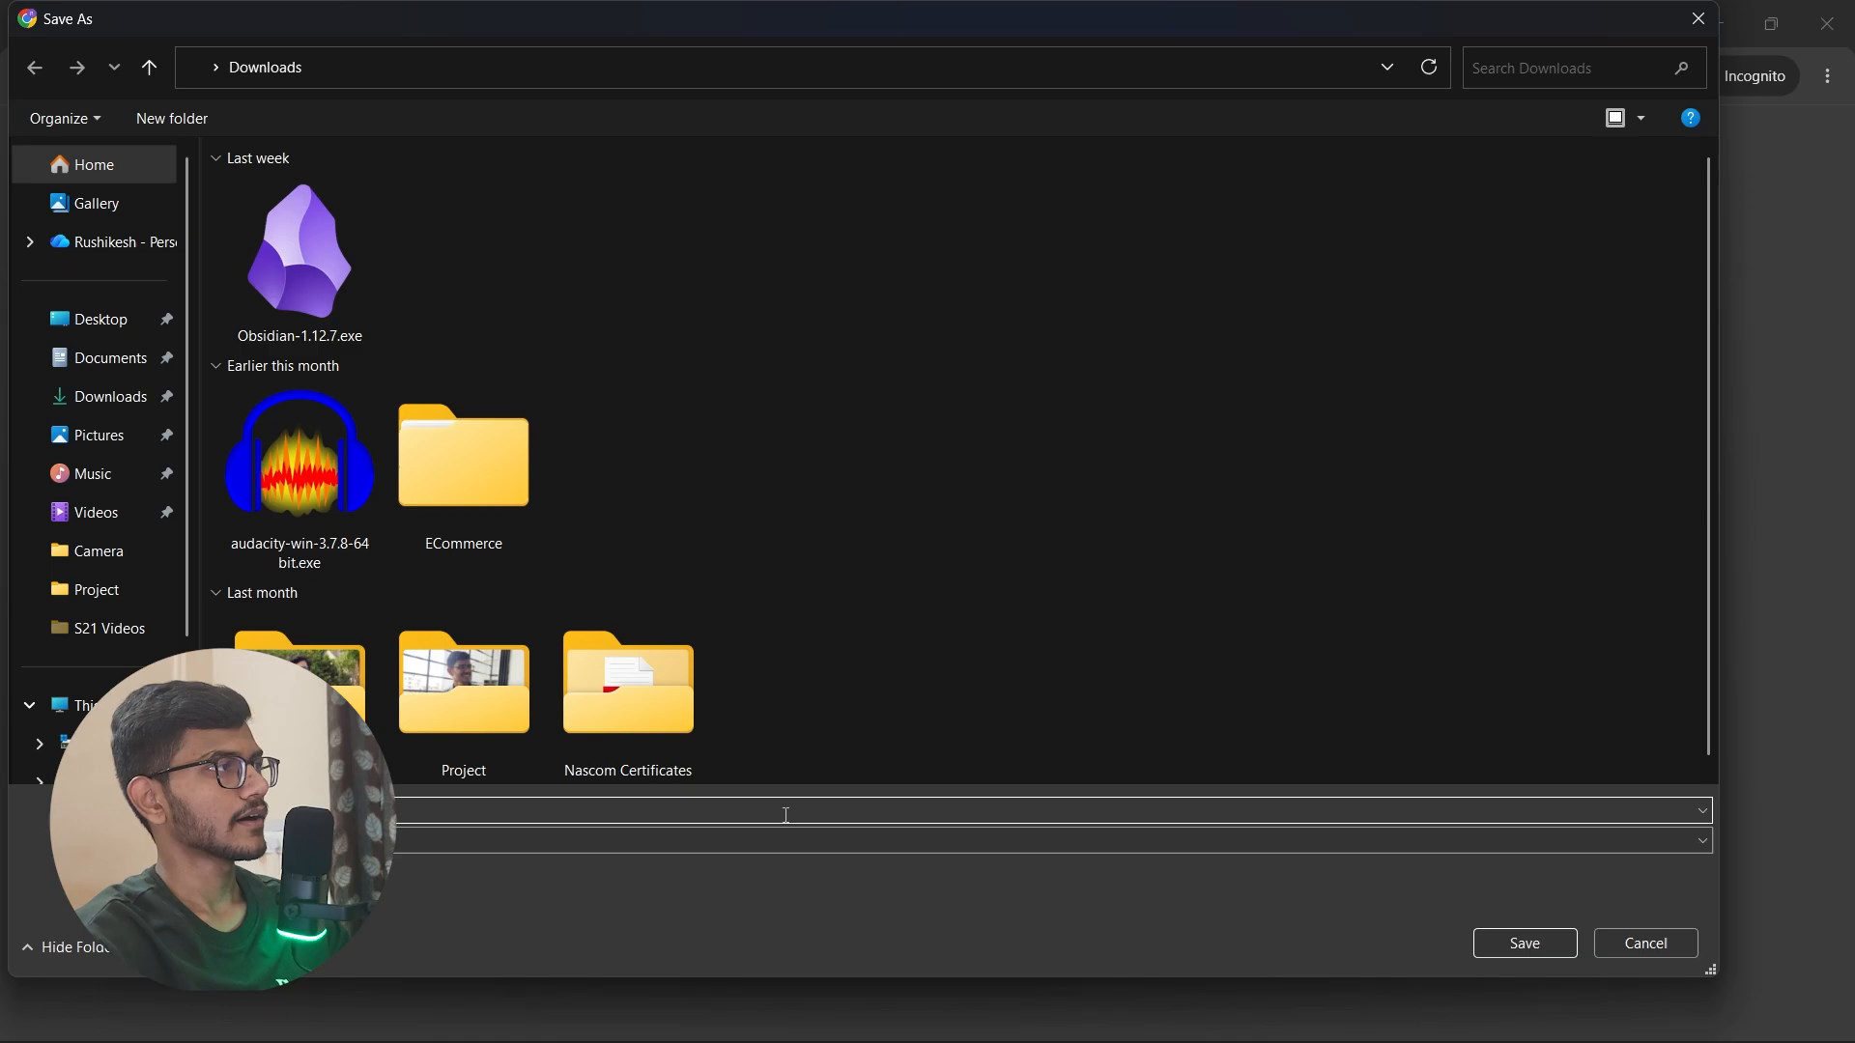
{"action": "left_click", "coordinate": [1505, 952]}
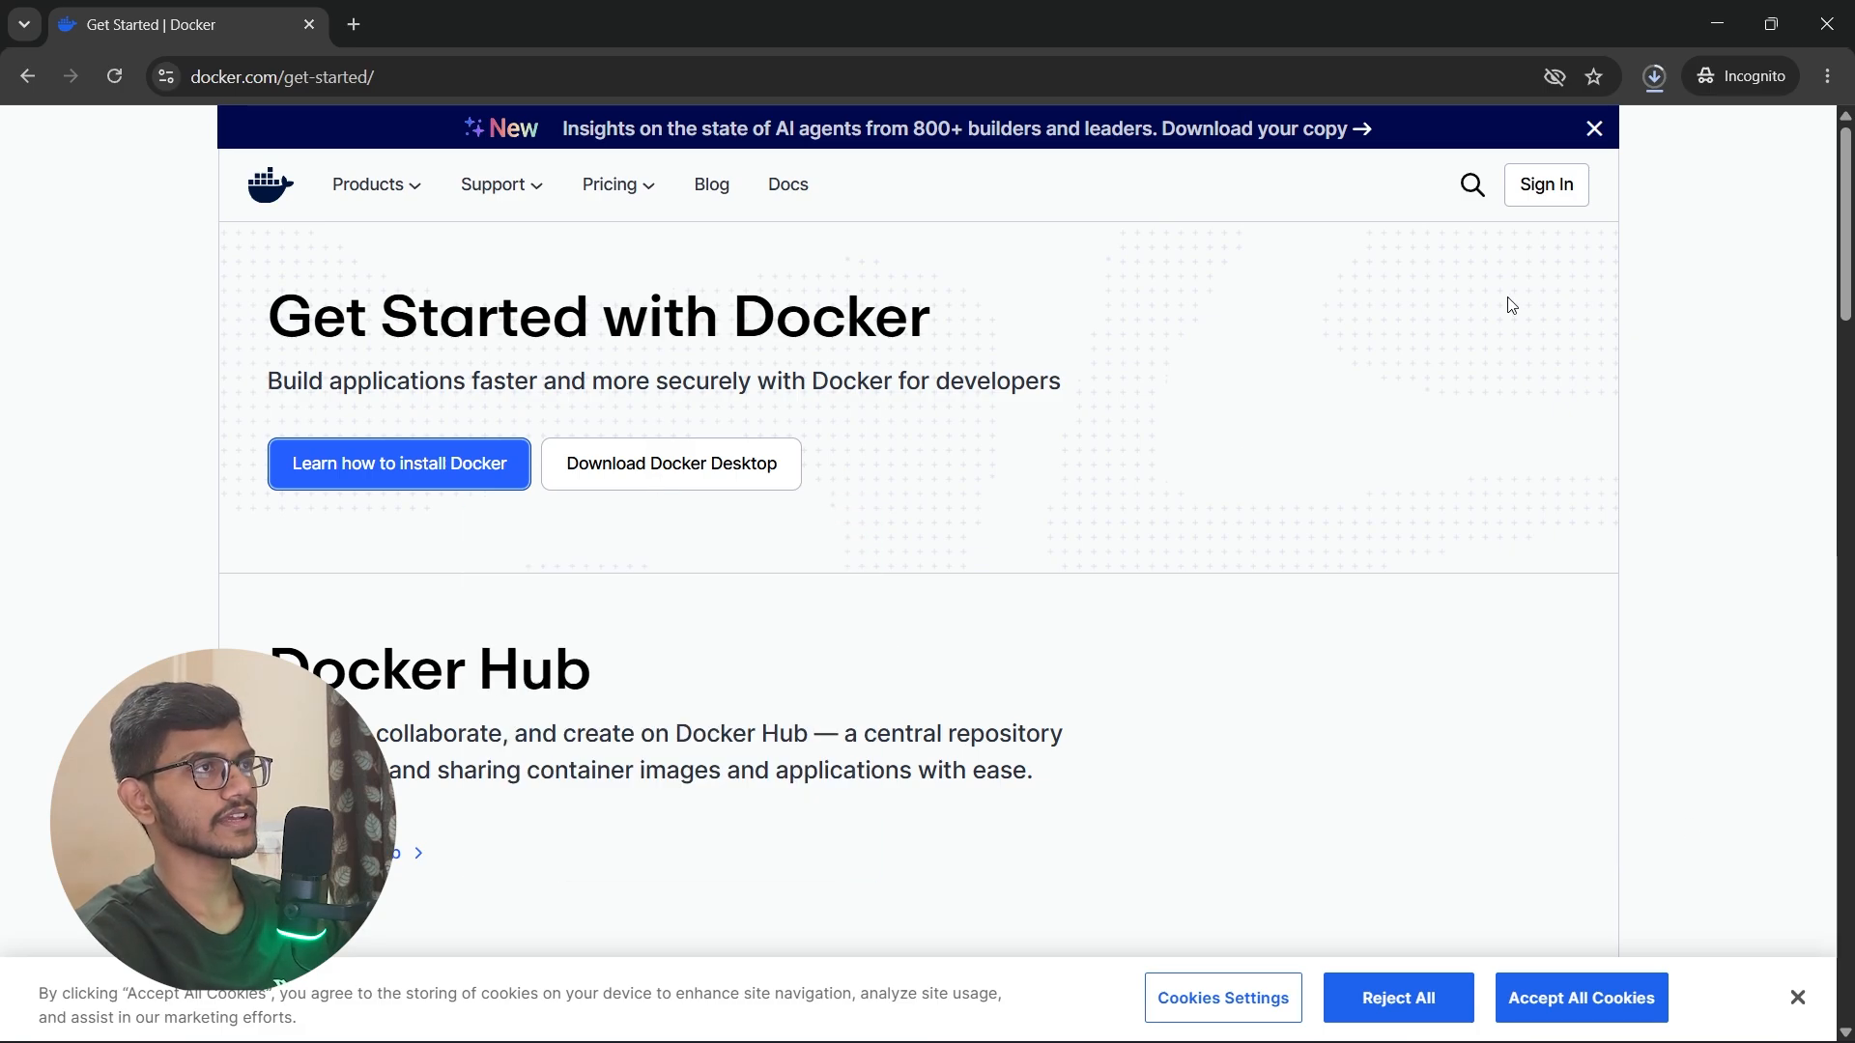
Step: Launch the downloaded Docker Desktop Installer.exe and allow it to run
{"action": "left_click", "coordinate": [1654, 76]}
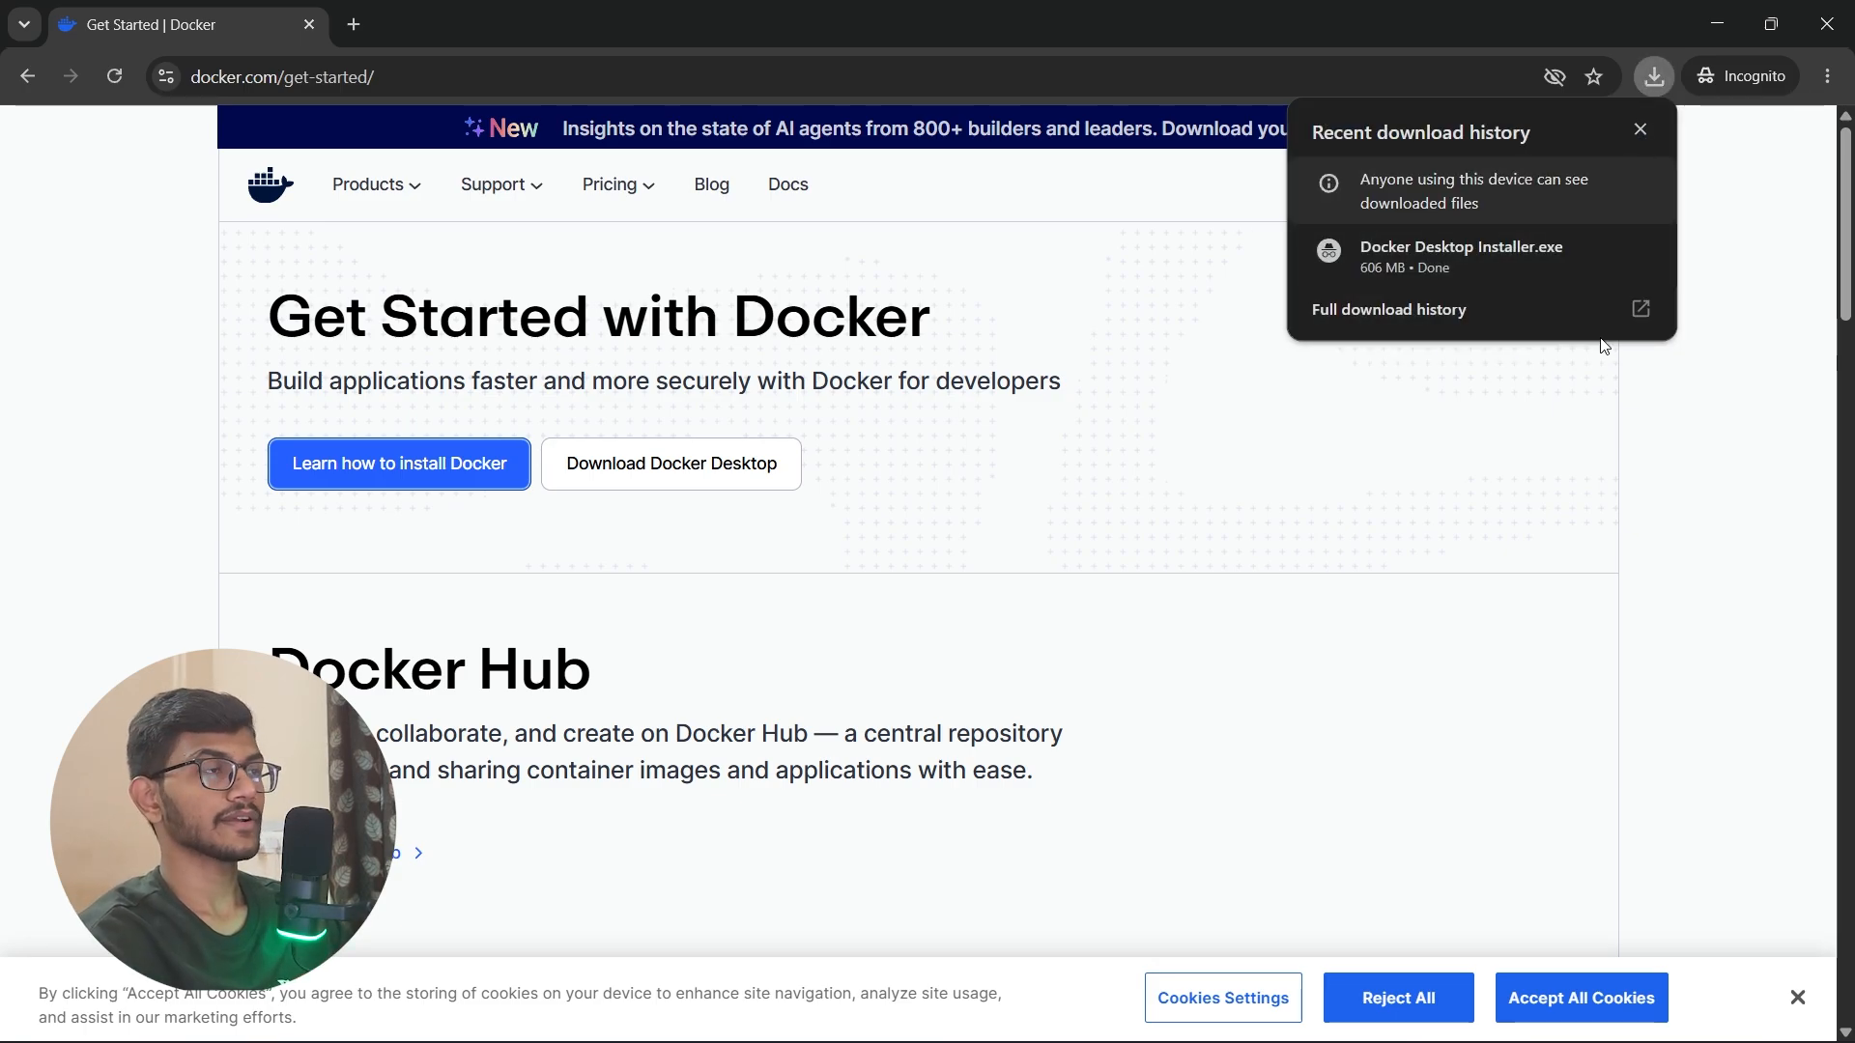
{"action": "left_click", "coordinate": [1468, 252]}
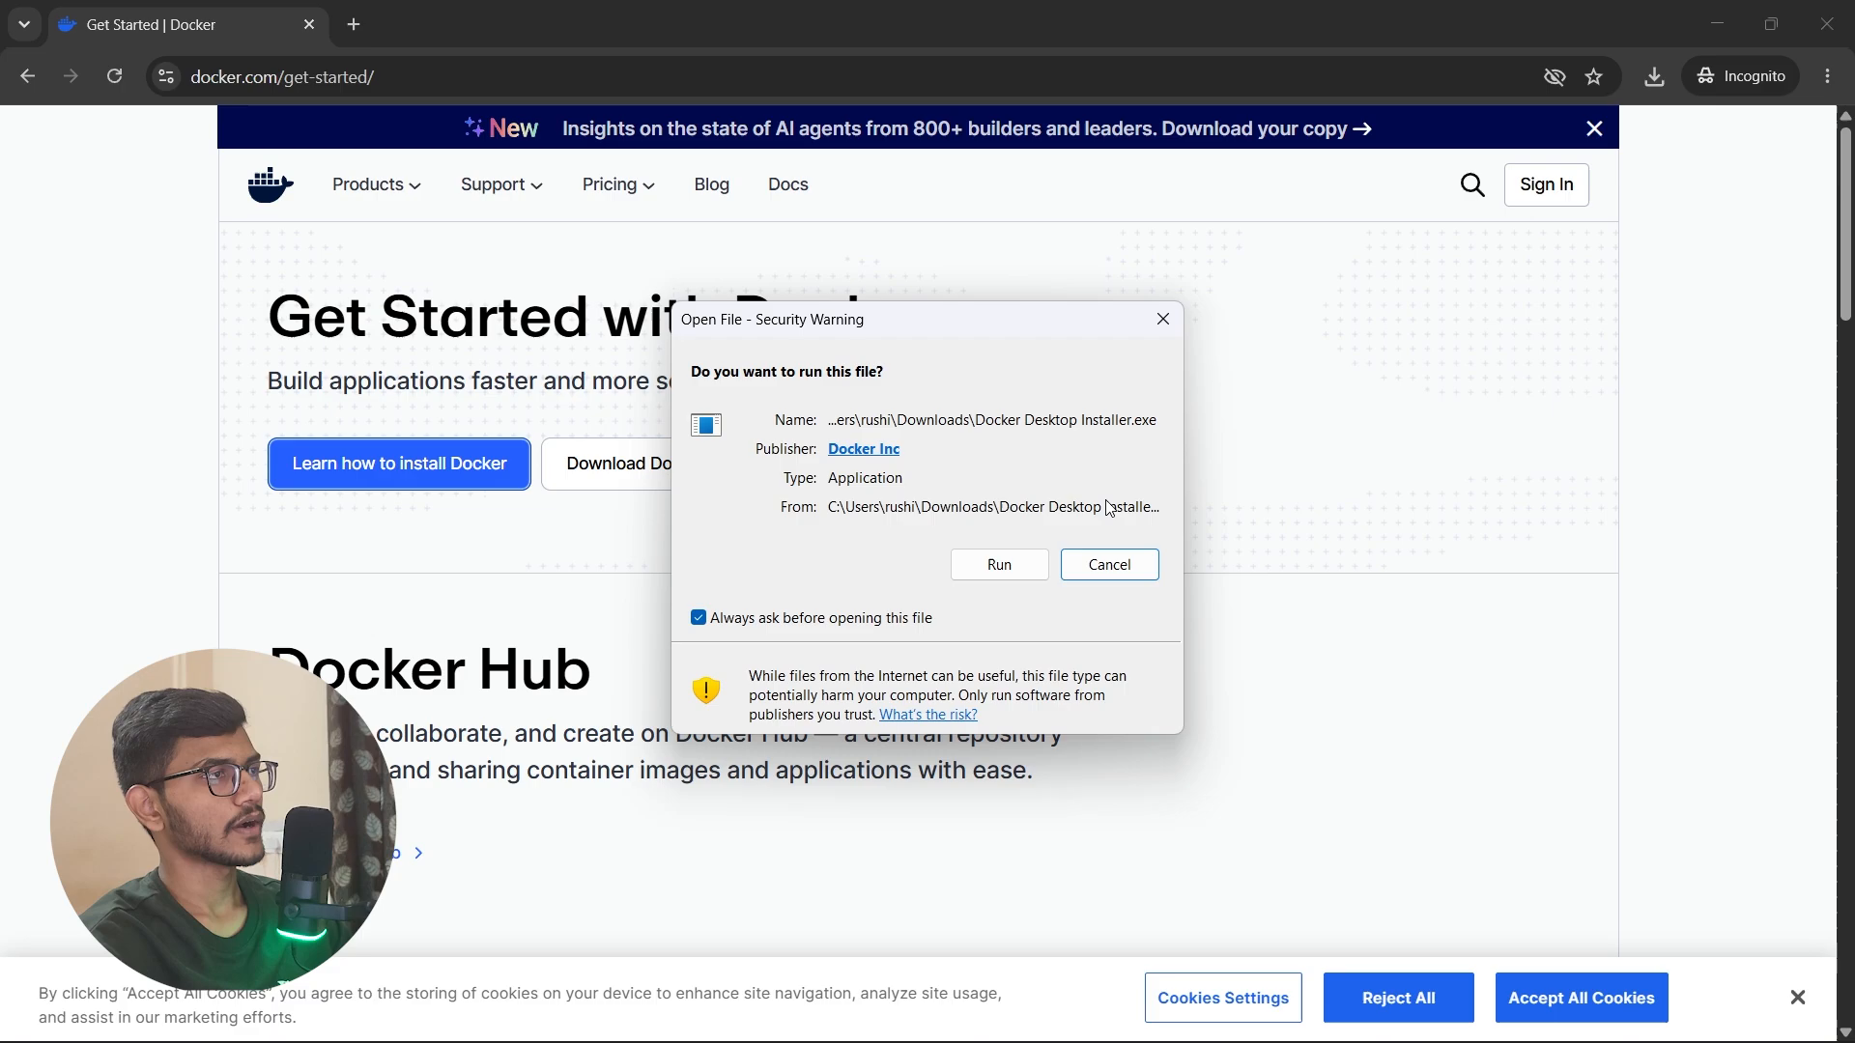
{"action": "left_click", "coordinate": [999, 566]}
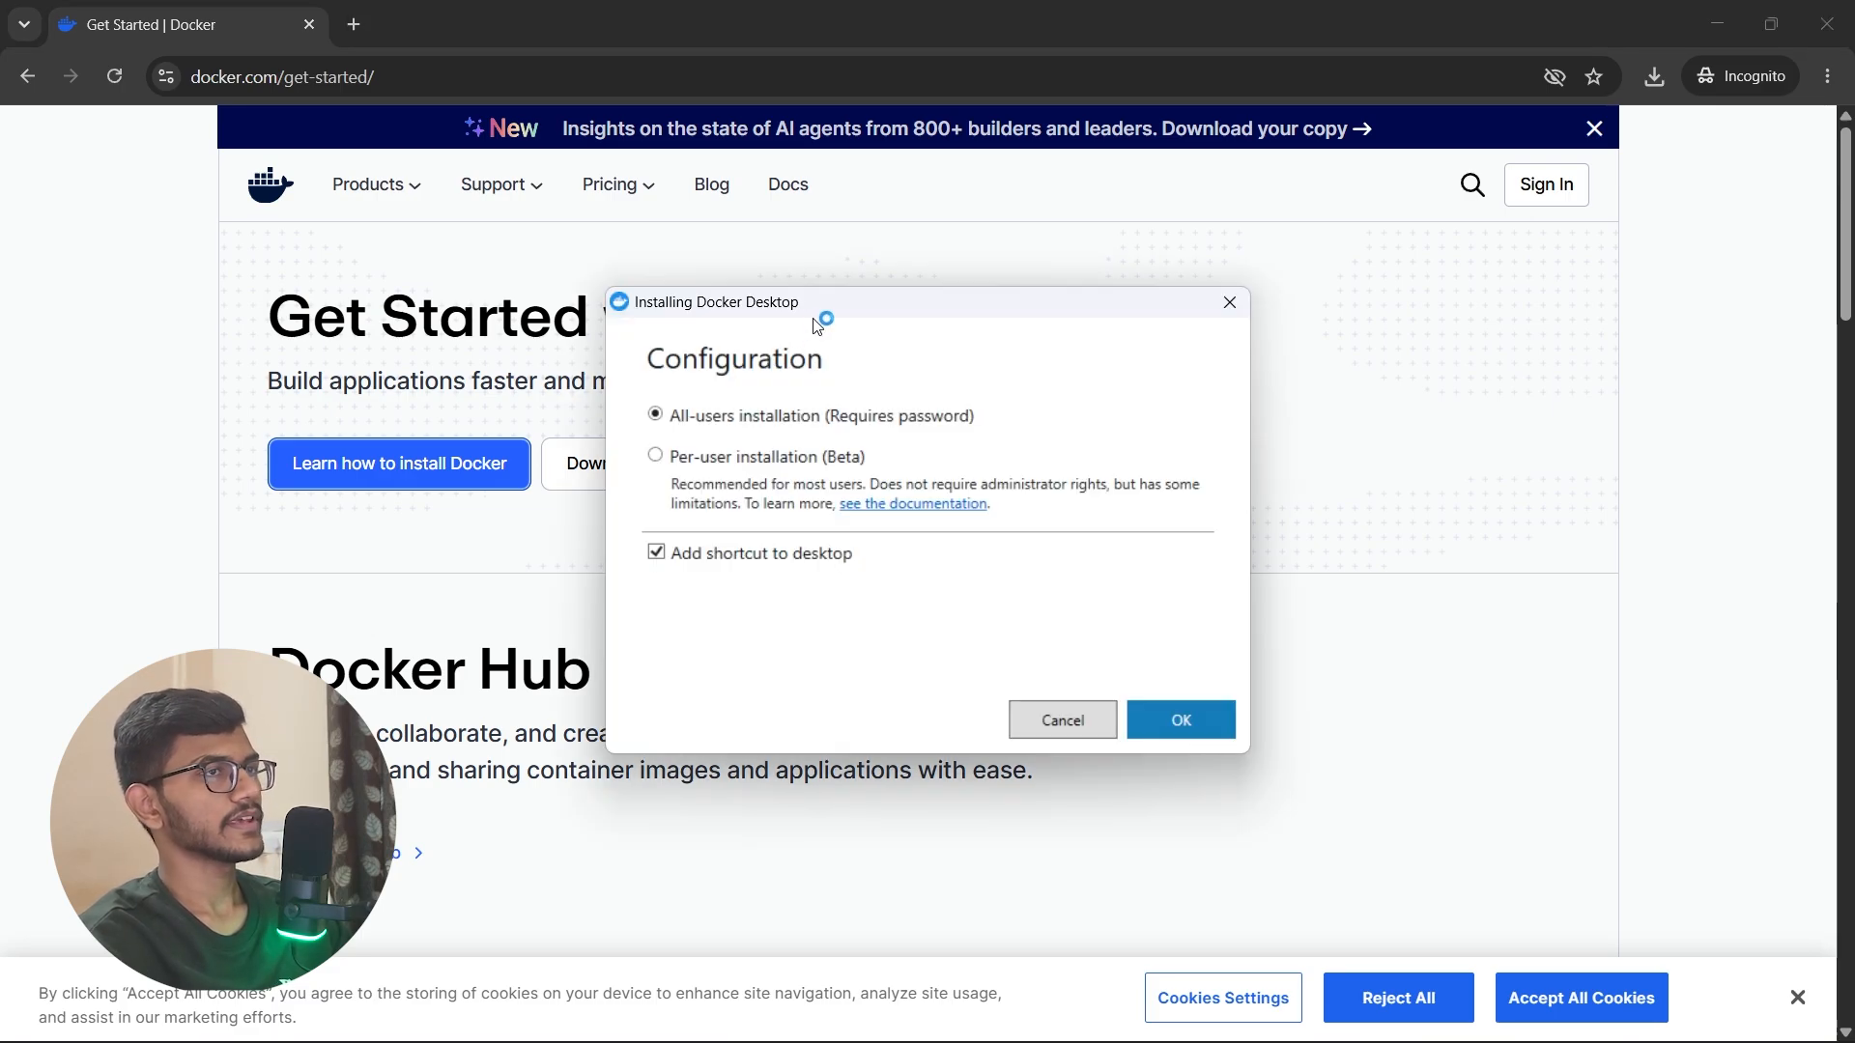
Step: Minimize the browser and start the all-users Docker Desktop installation with the desktop shortcut option turned off
{"action": "mouse_move", "coordinate": [839, 300]}
{"action": "left_mouse_down"}
{"action": "mouse_move", "coordinate": [877, 309]}
{"action": "mouse_move", "coordinate": [836, 321]}
{"action": "mouse_move", "coordinate": [864, 309]}
{"action": "left_mouse_up"}
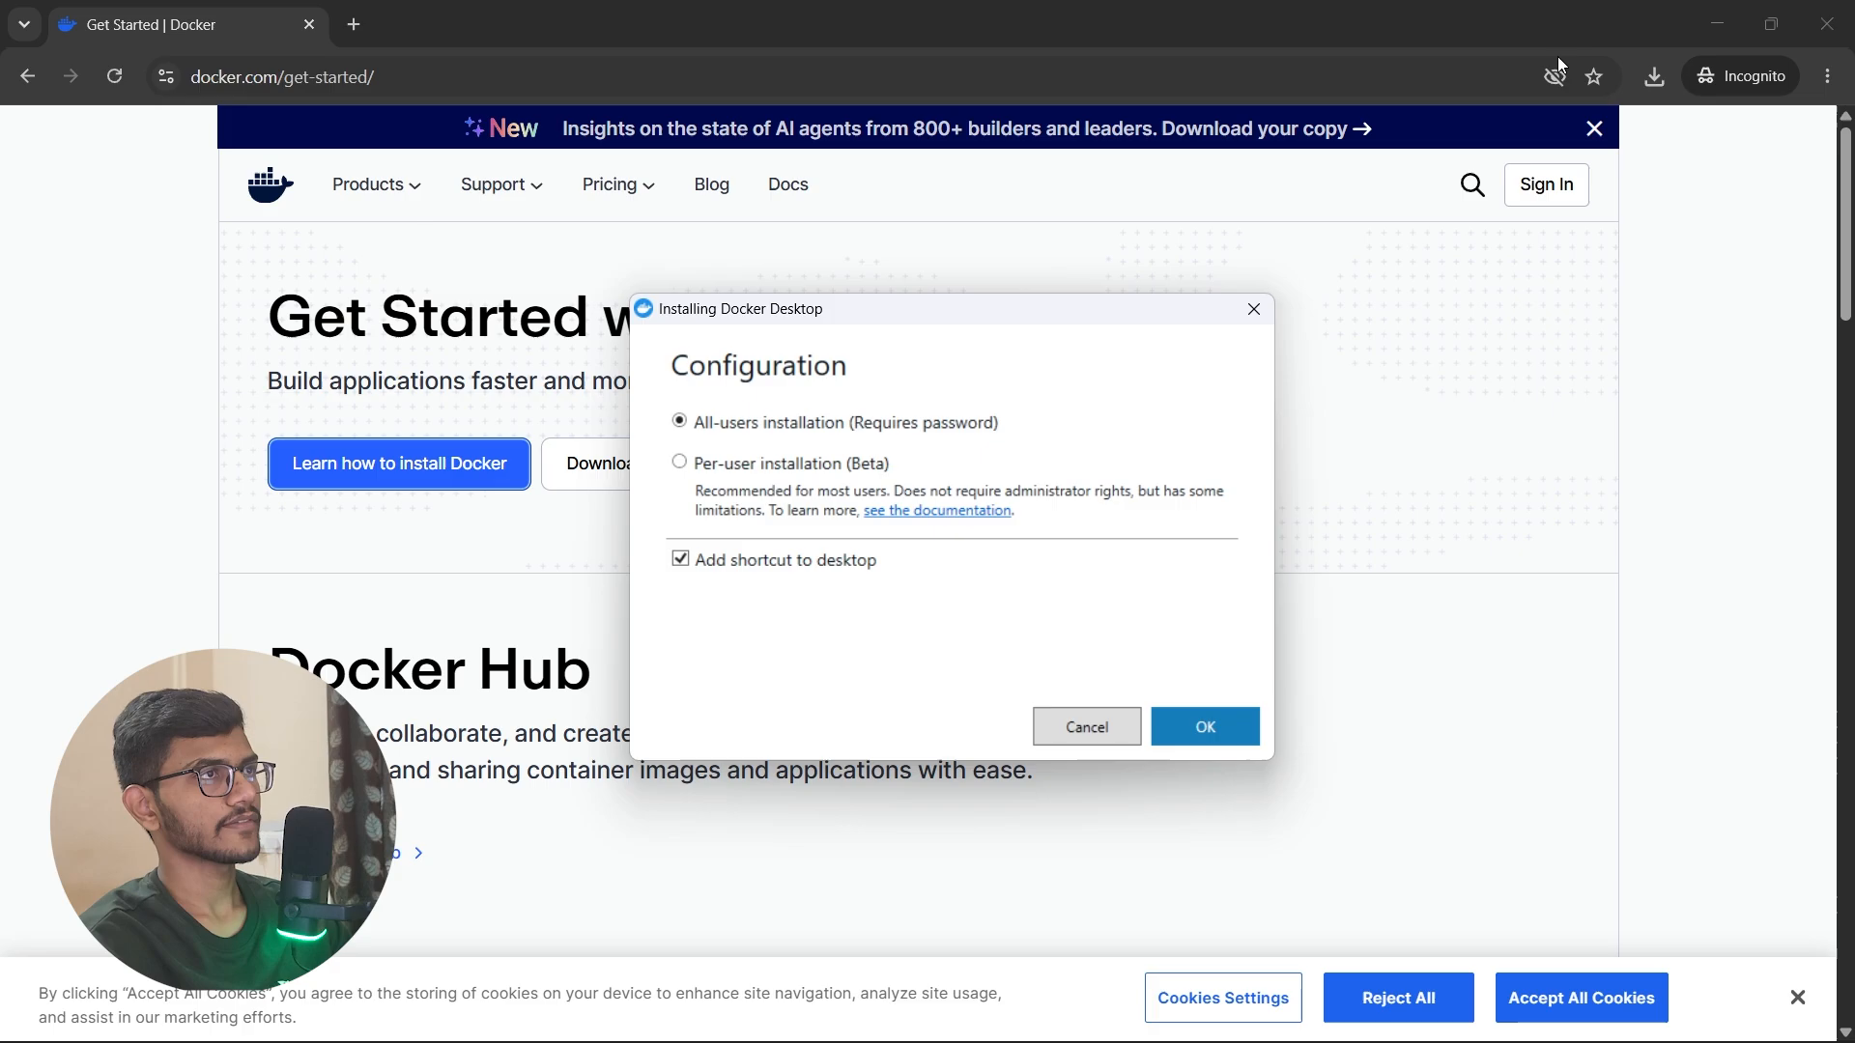
{"action": "left_click", "coordinate": [1717, 23]}
{"action": "left_click", "coordinate": [1712, 17]}
{"action": "left_click_drag", "start_coordinate": [1007, 319], "coordinate": [1064, 290]}
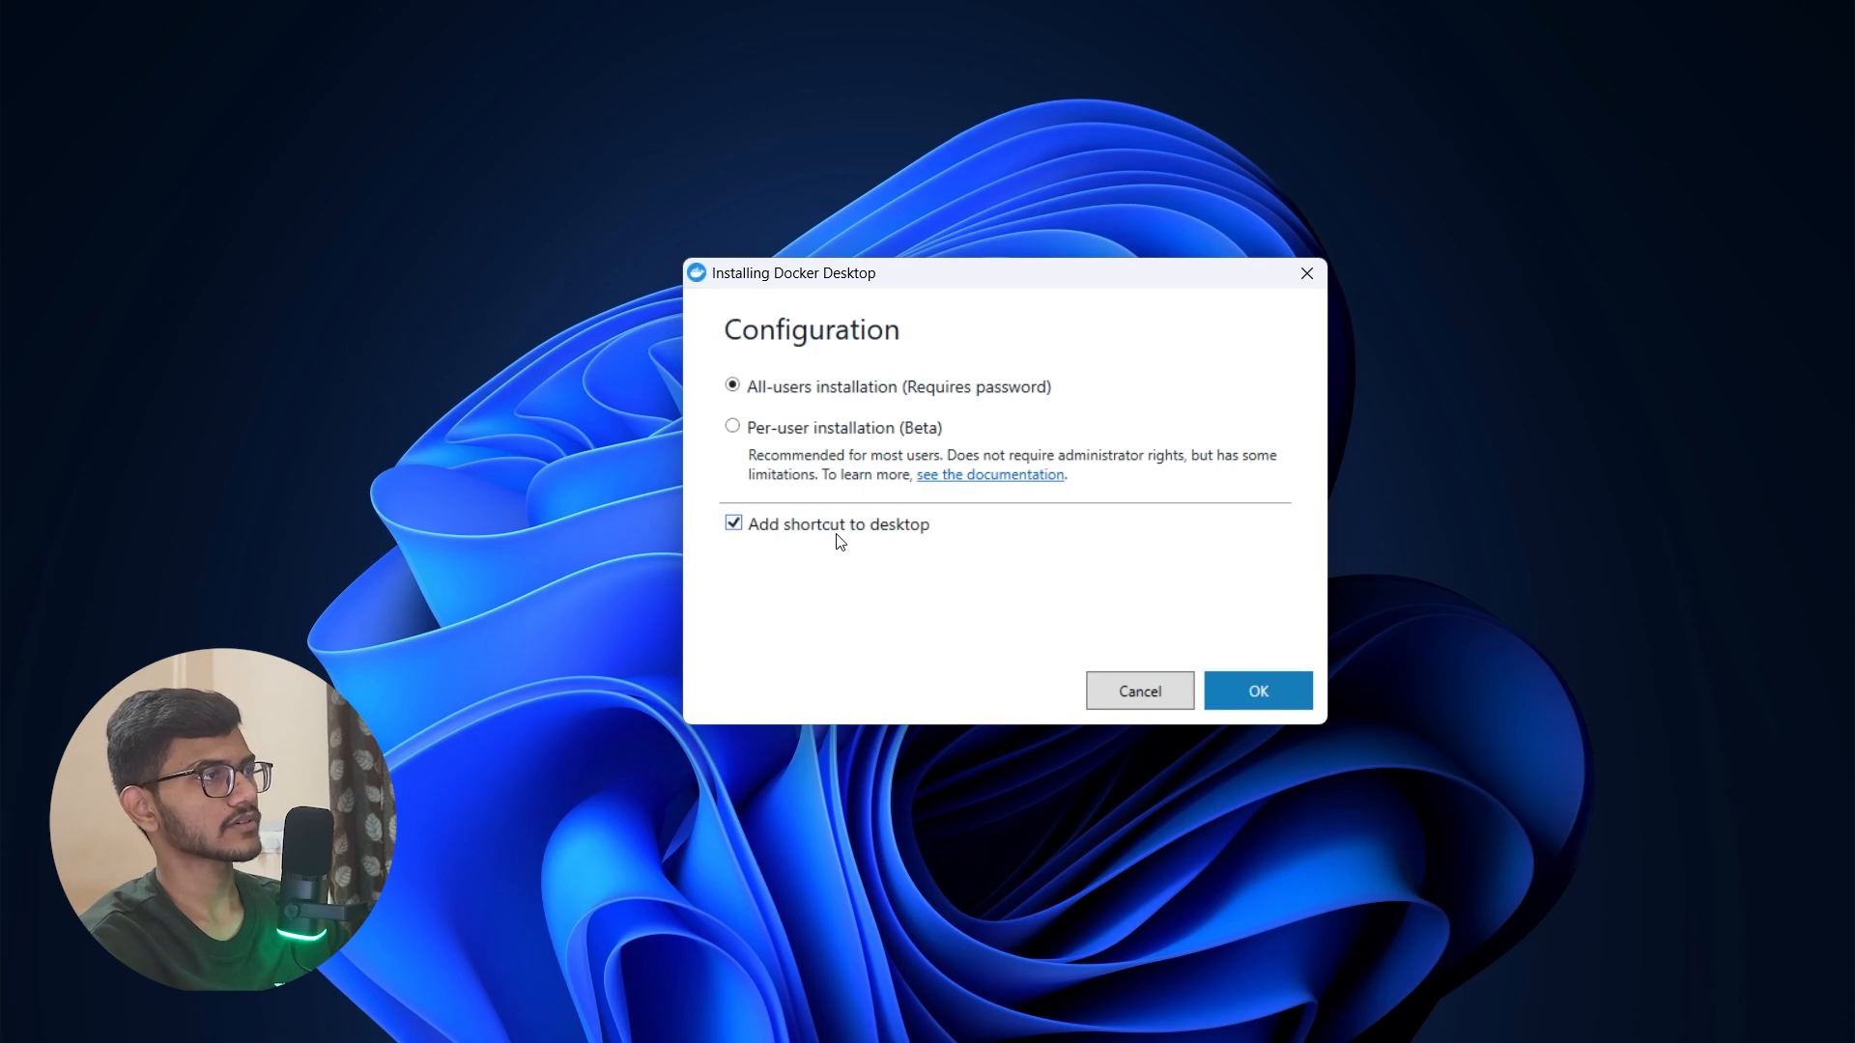
{"action": "left_click", "coordinate": [735, 524]}
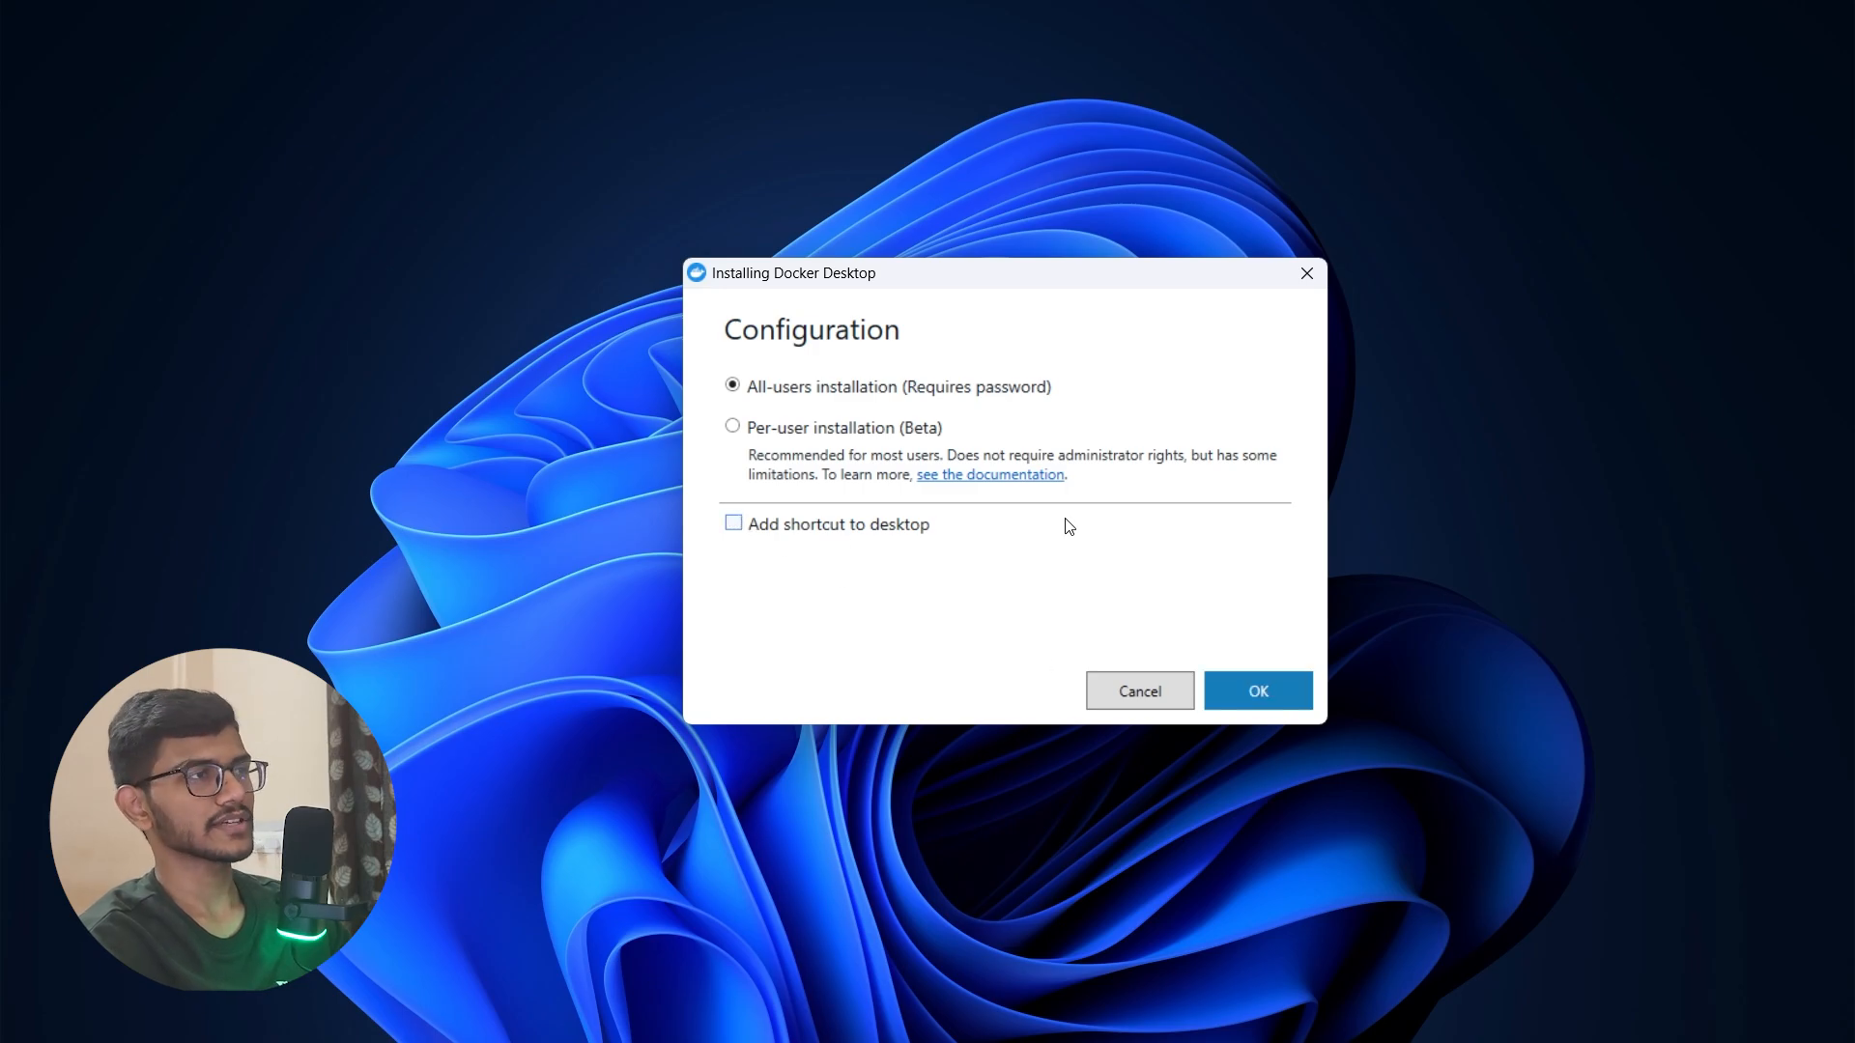
{"action": "left_click", "coordinate": [1225, 696]}
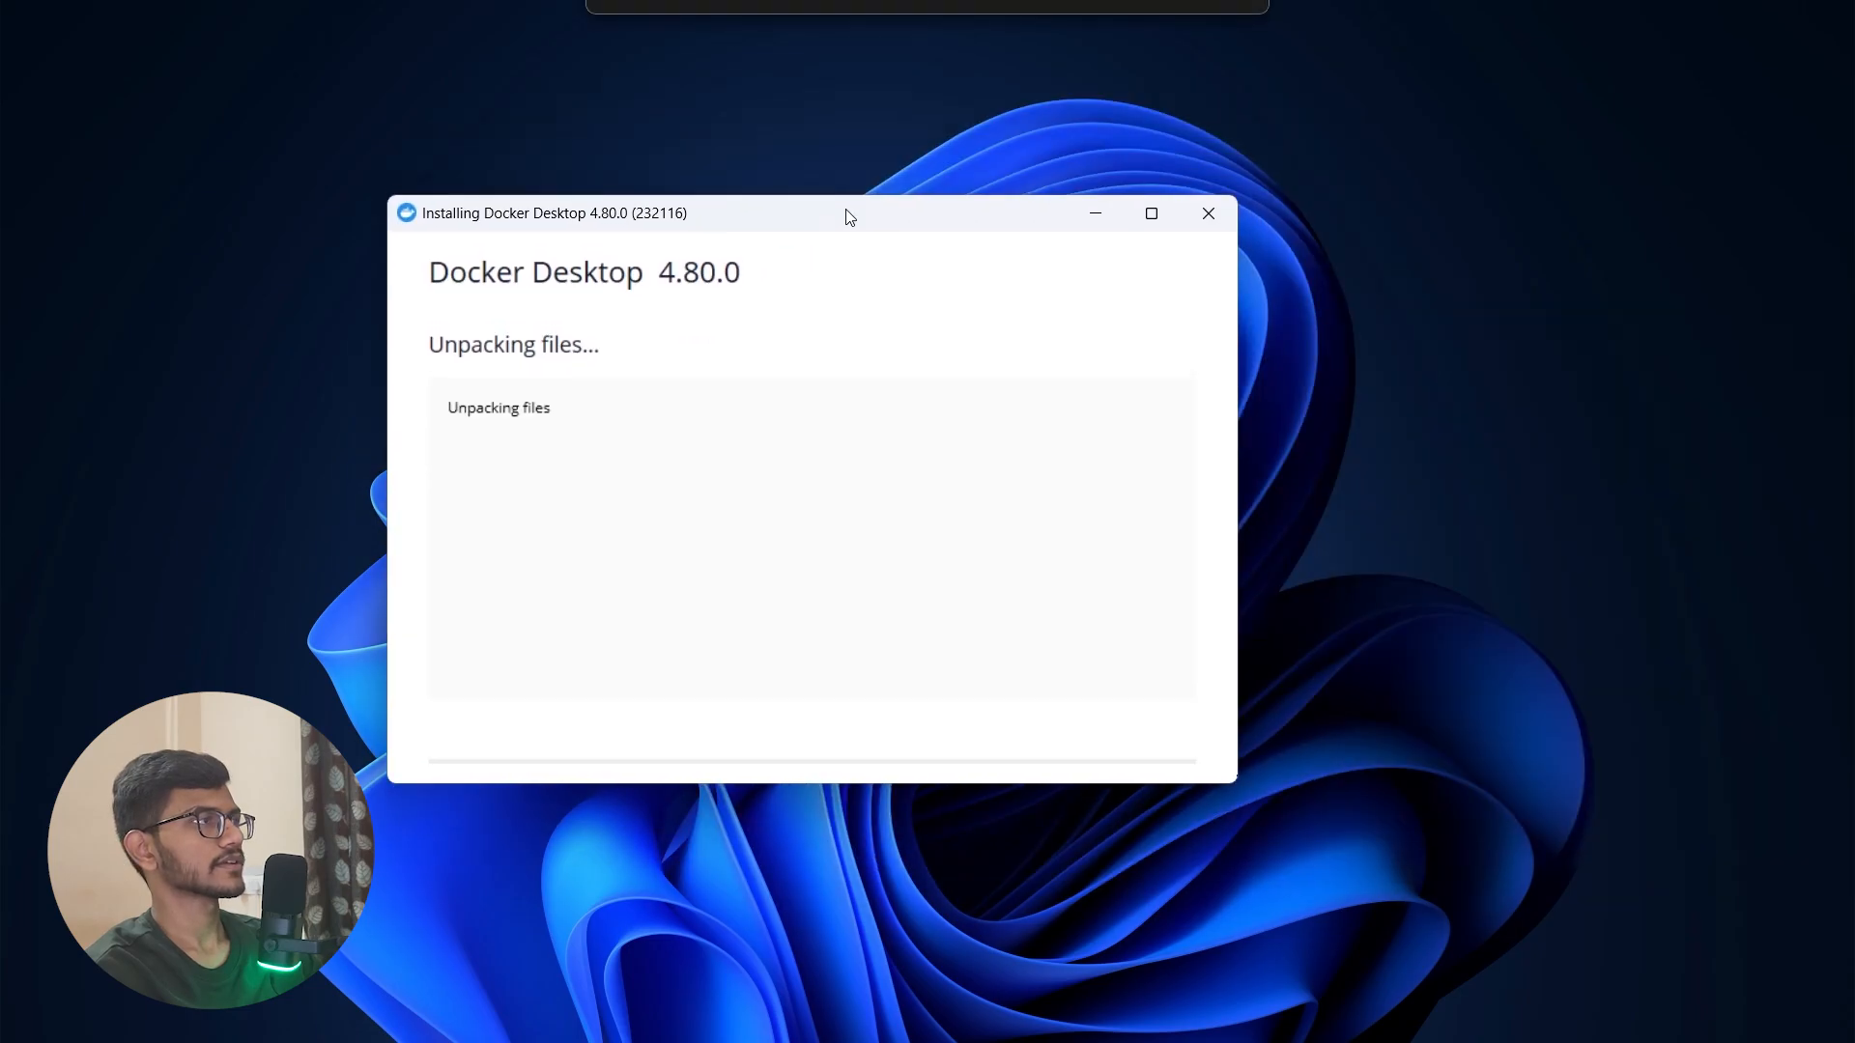
Step: Close the finished installer and accept the Docker Subscription Service Agreement to open Docker Desktop
{"action": "left_click_drag", "start_coordinate": [849, 216], "coordinate": [887, 245]}
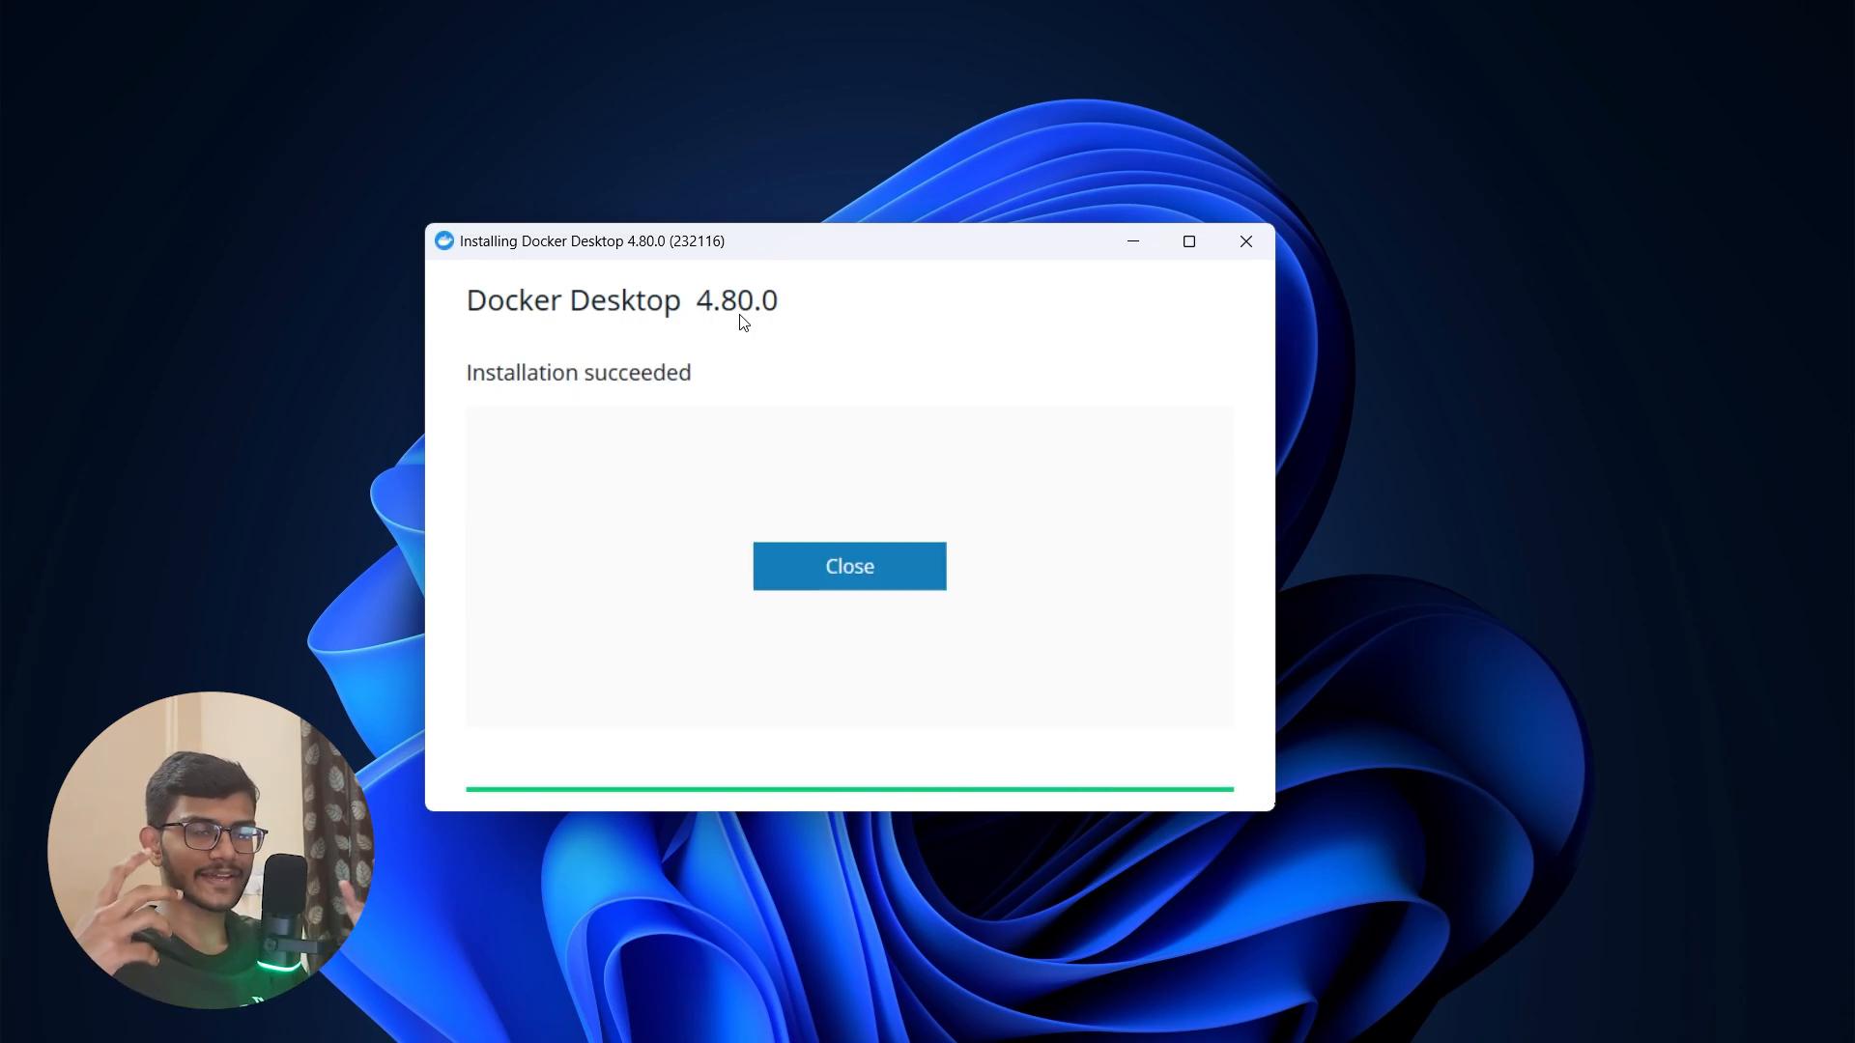
{"action": "left_click", "coordinate": [865, 559]}
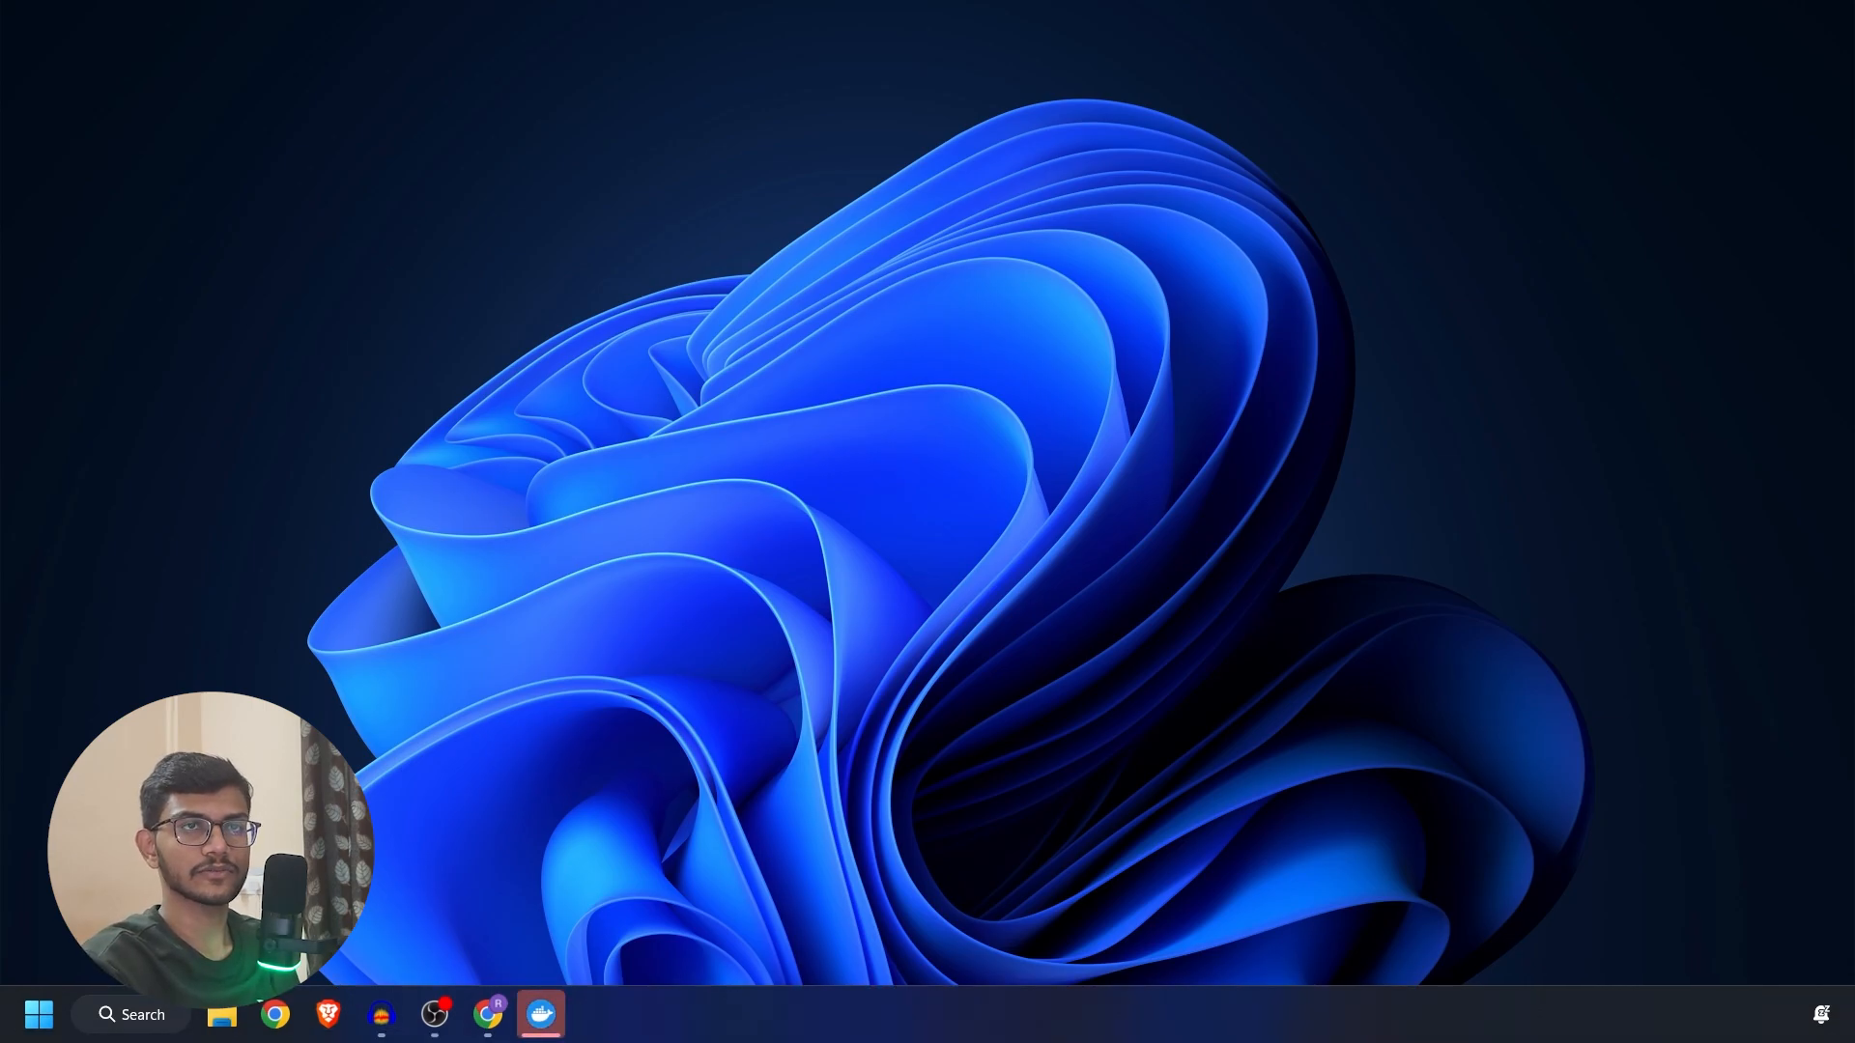
{"action": "left_click", "coordinate": [541, 1015]}
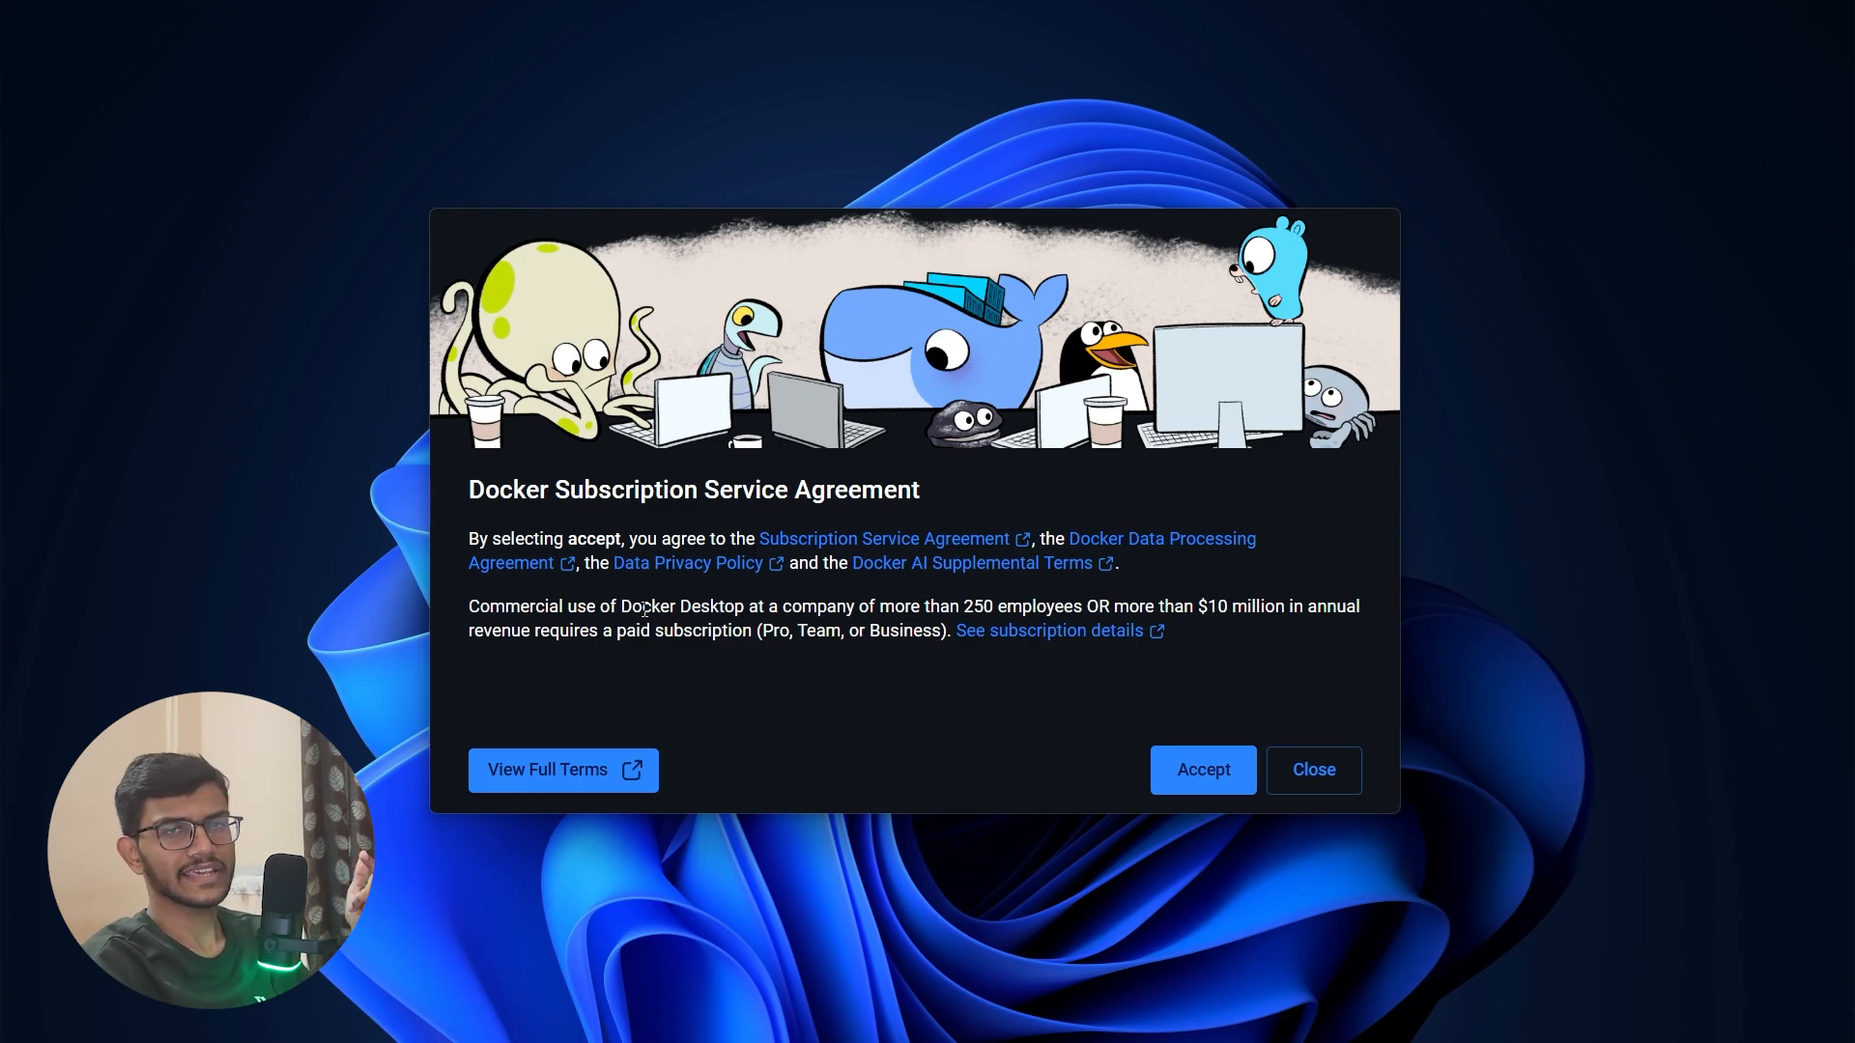
{"action": "left_click", "coordinate": [1181, 778]}
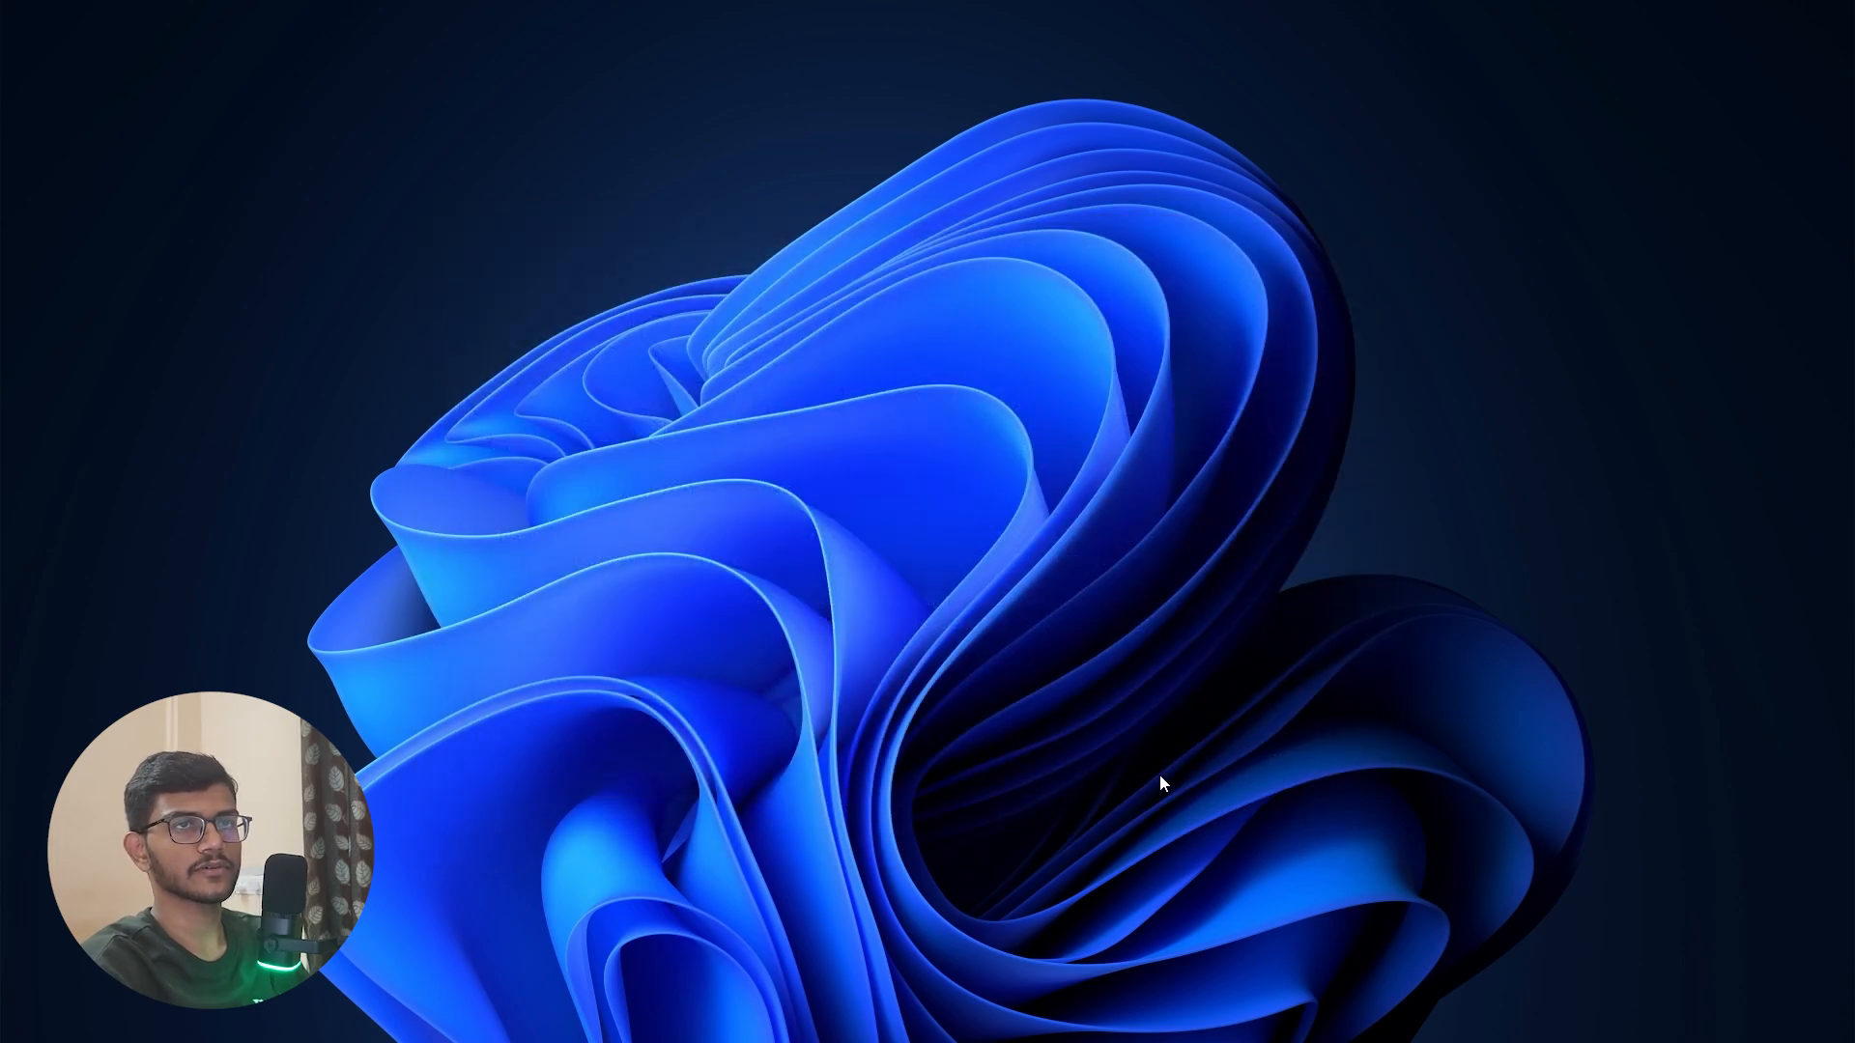
{"action": "left_click_drag", "start_coordinate": [1469, 1042], "coordinate": [1082, 2]}
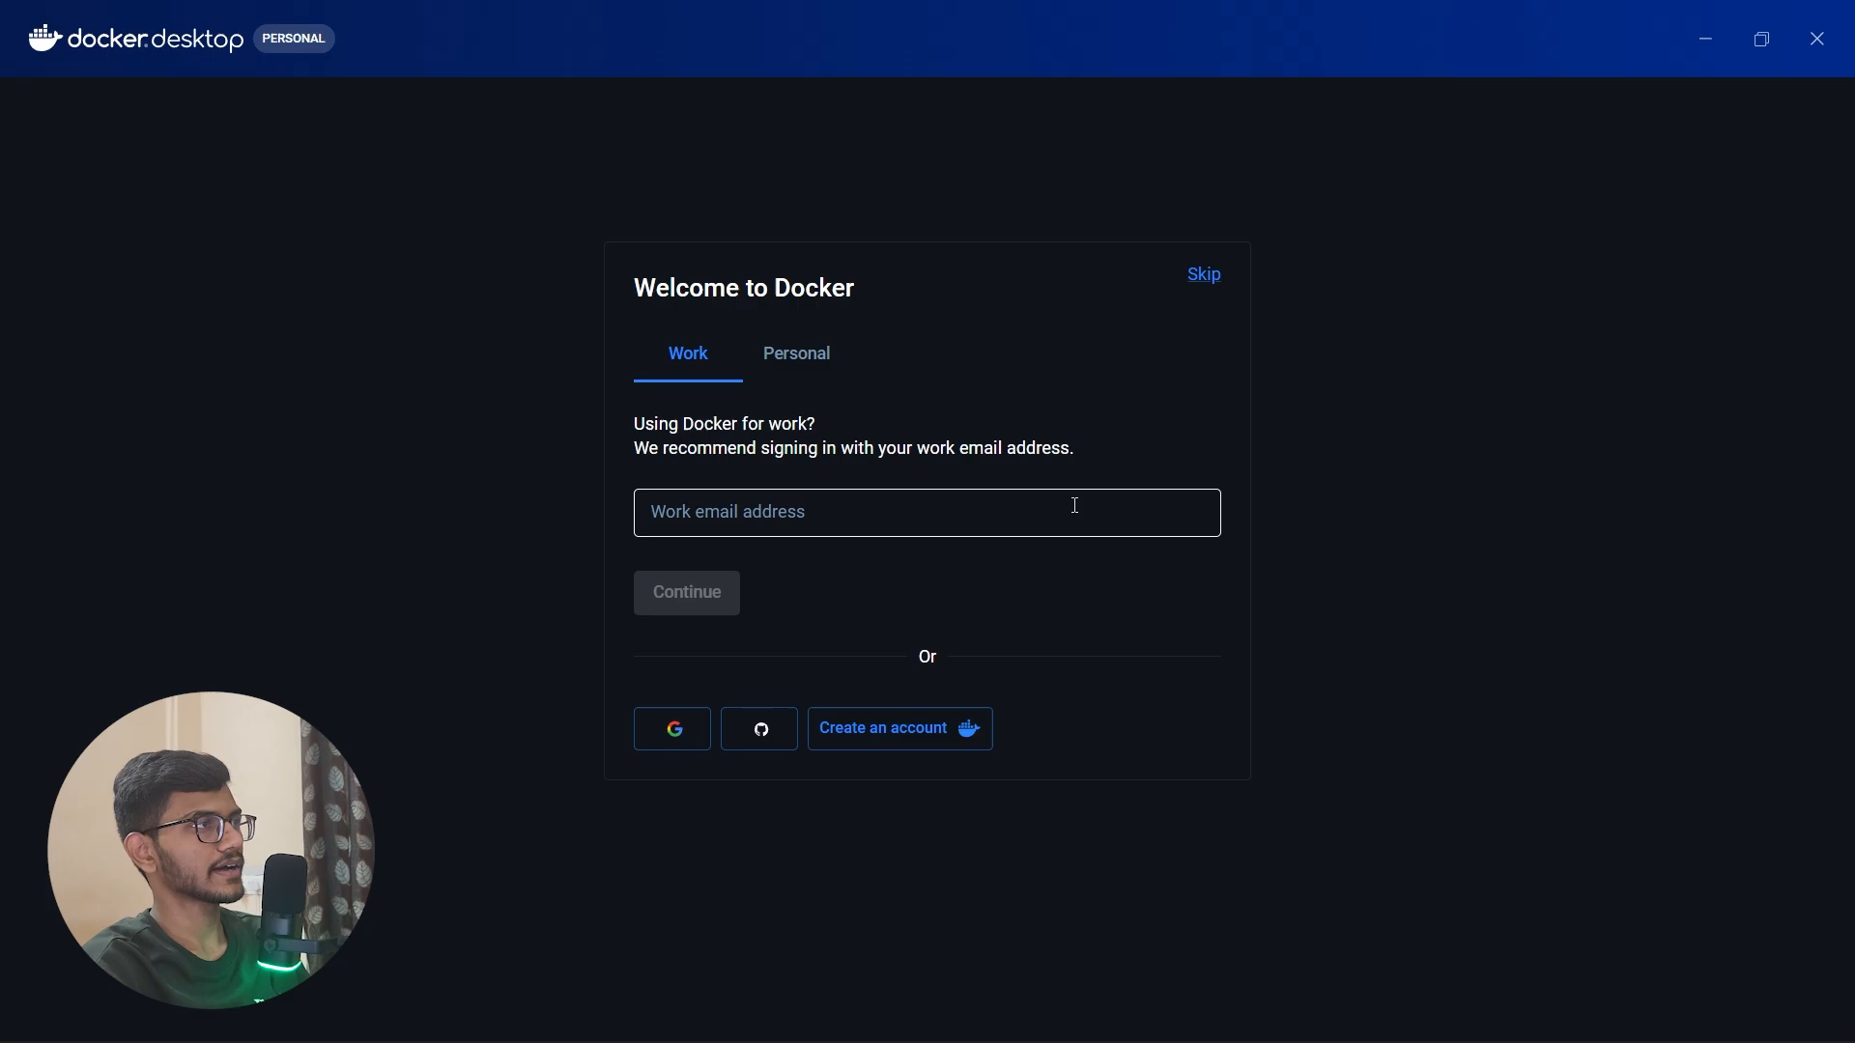
Step: Skip signing in to Docker after checking the Personal and Work sign-in options, and minimize the Docker Desktop window
{"action": "left_click", "coordinate": [807, 351]}
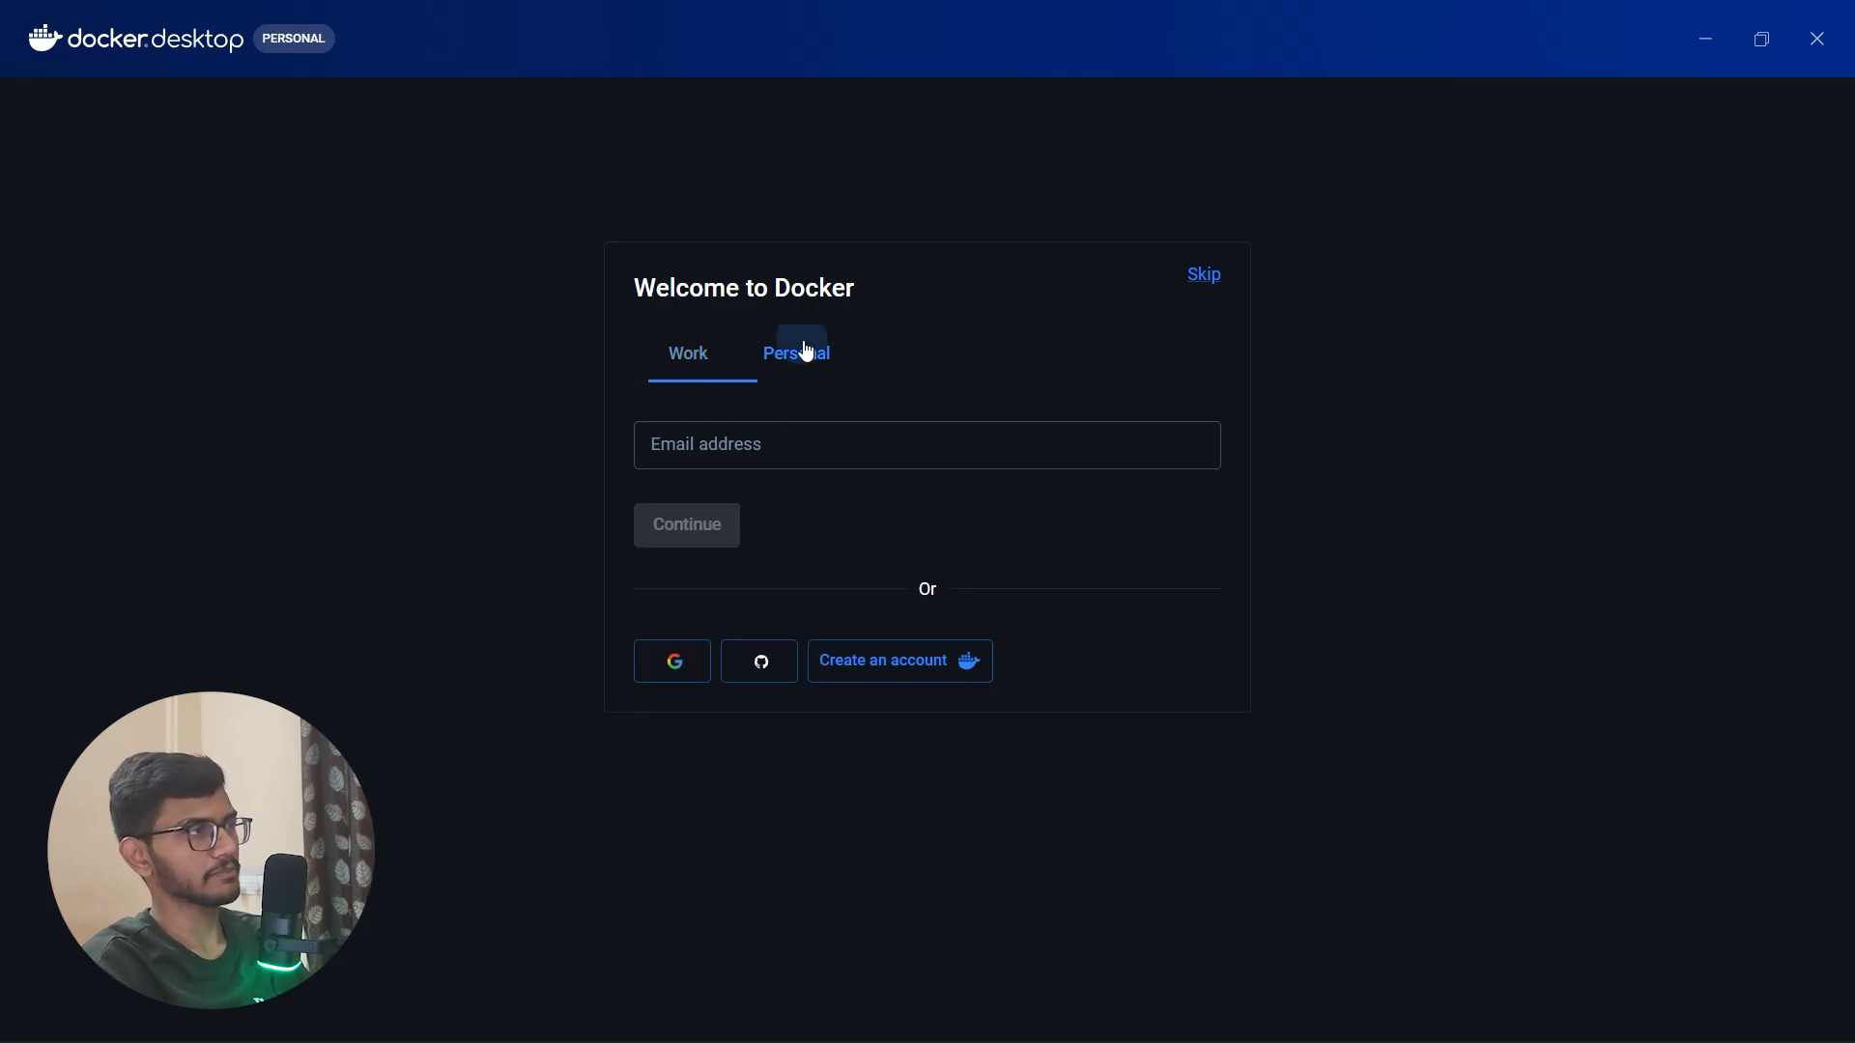
{"action": "left_click", "coordinate": [815, 442]}
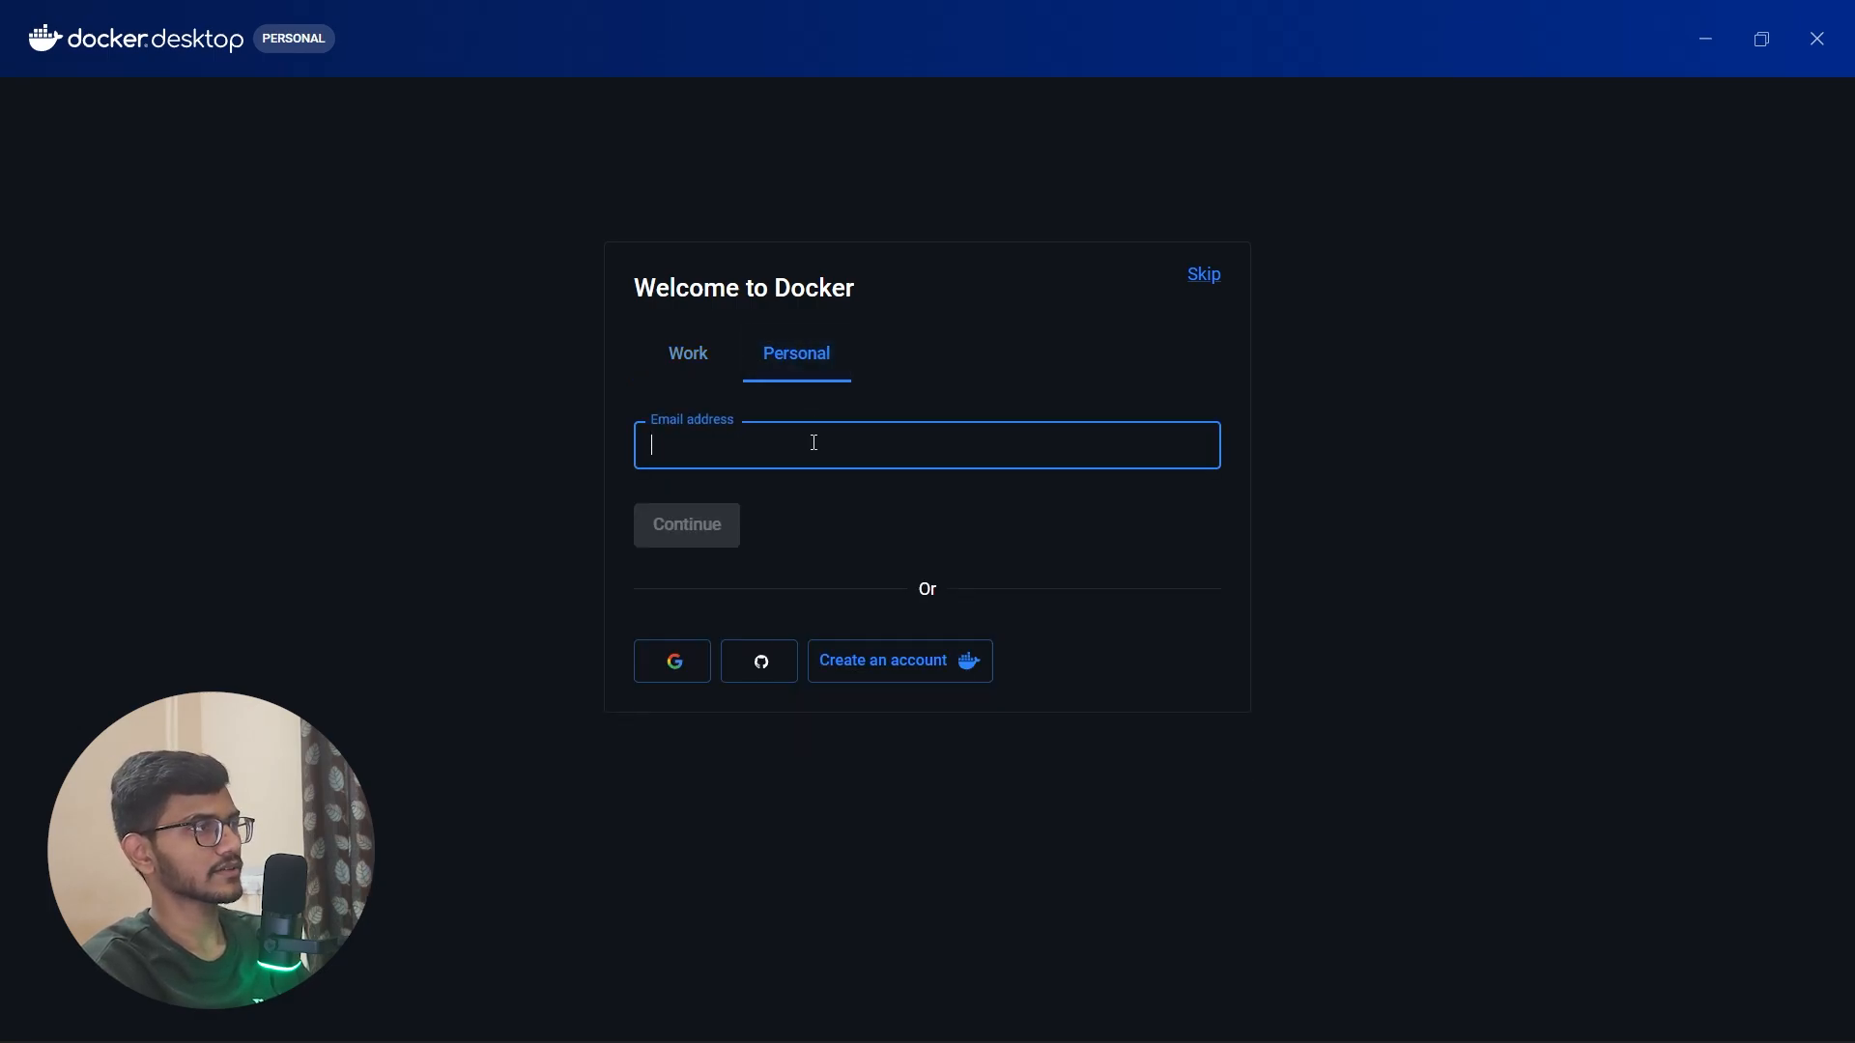
{"action": "left_click", "coordinate": [675, 661]}
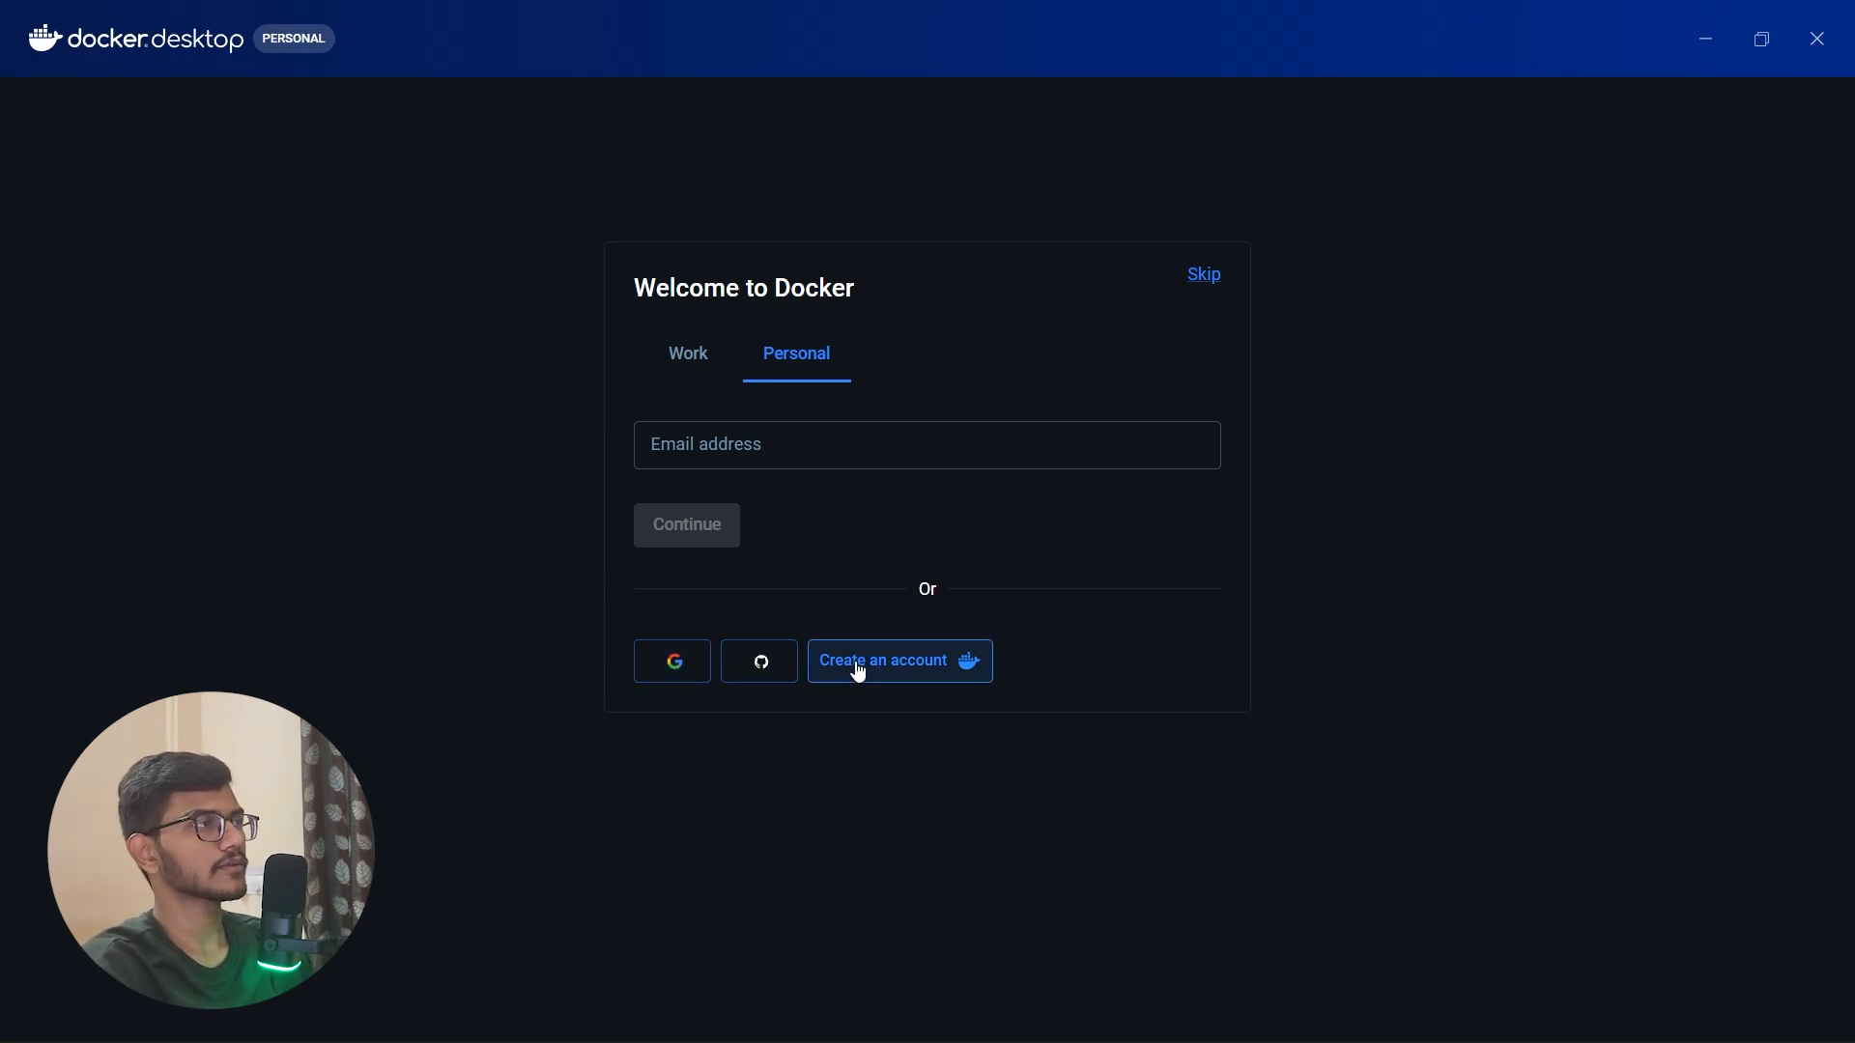
{"action": "left_click", "coordinate": [766, 448]}
{"action": "left_click", "coordinate": [819, 525]}
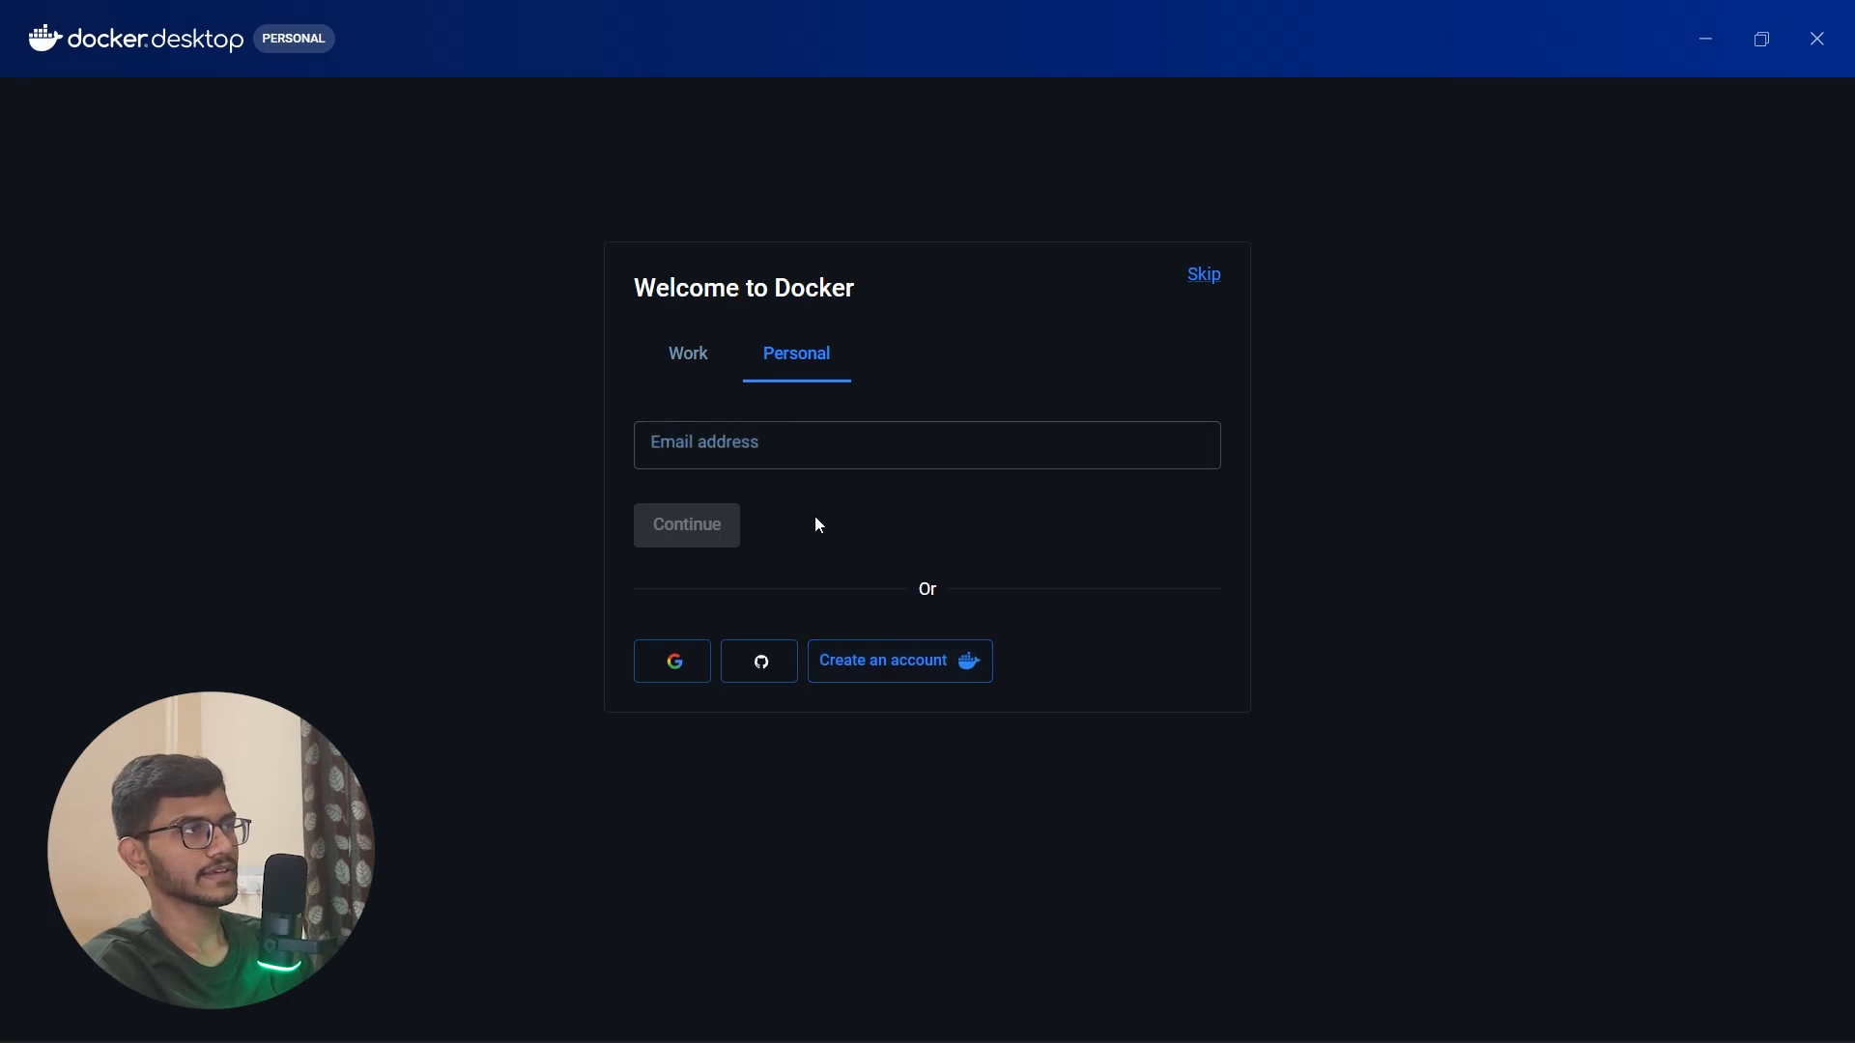
{"action": "left_click", "coordinate": [687, 355]}
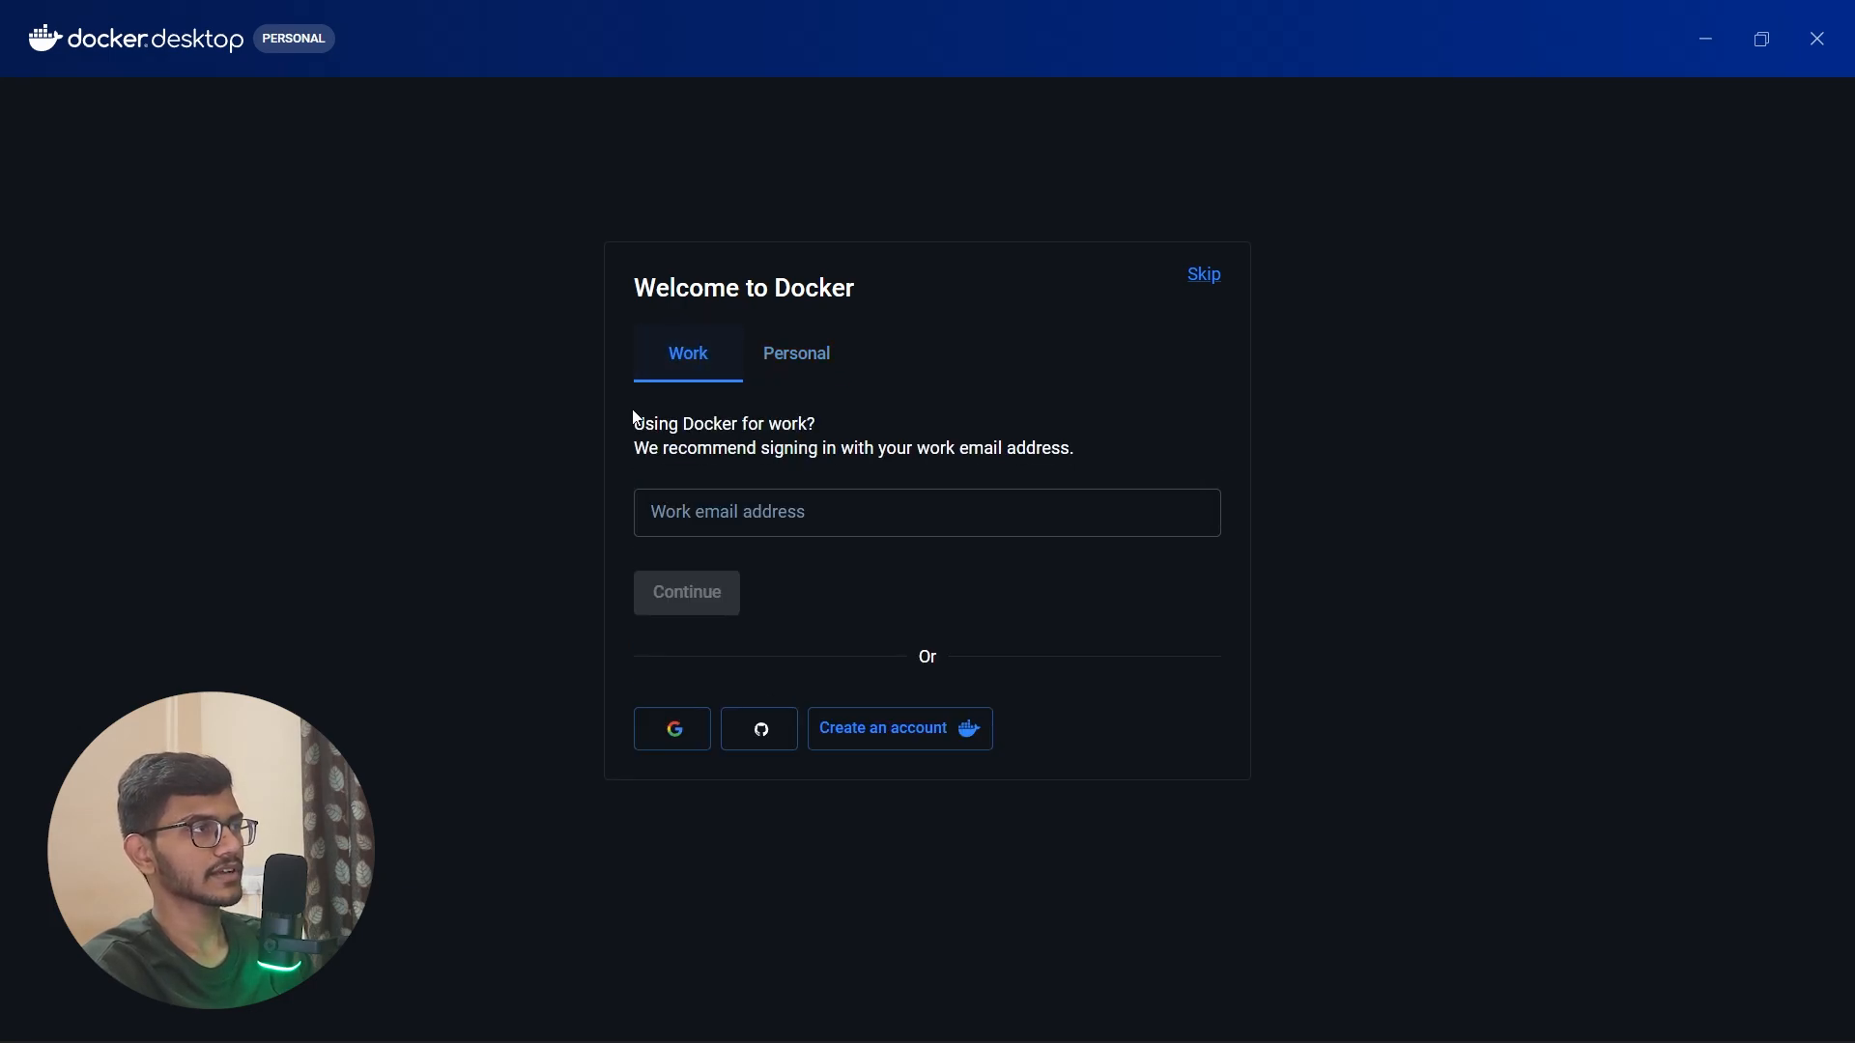
{"action": "left_click", "coordinate": [817, 359]}
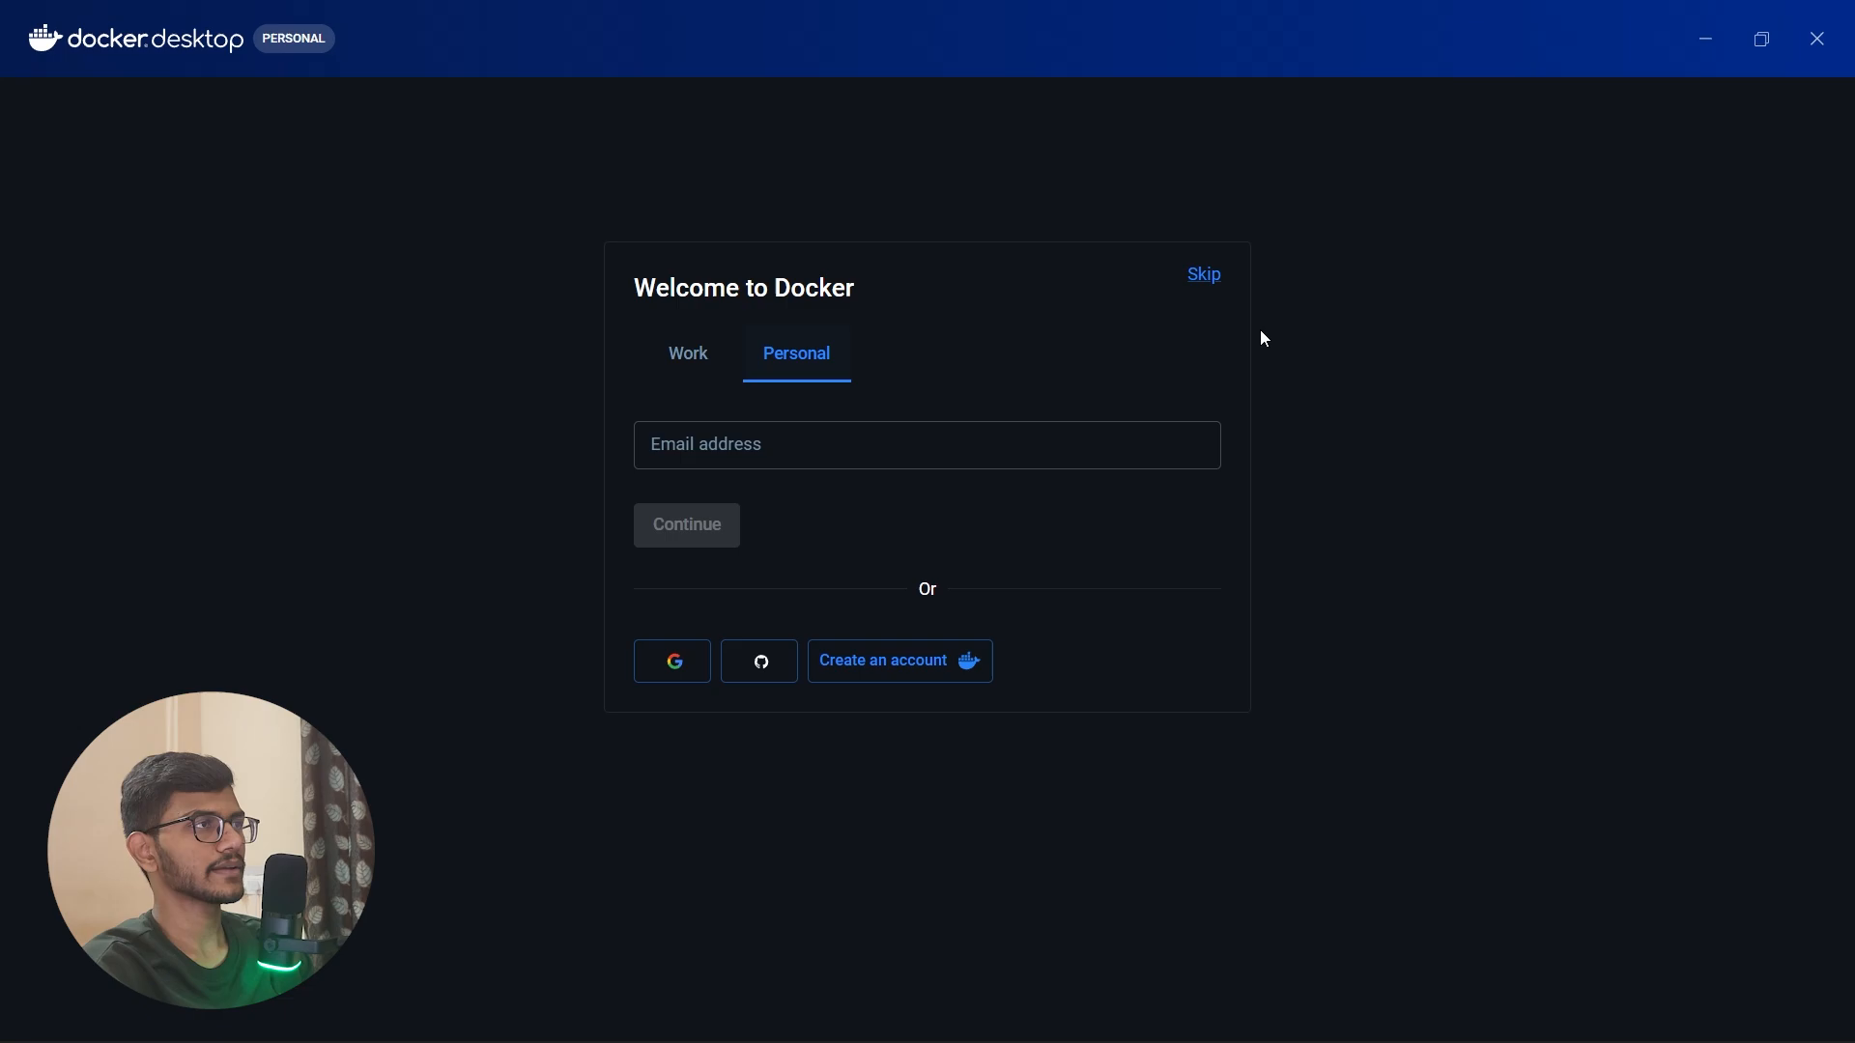
{"action": "left_click", "coordinate": [1207, 280]}
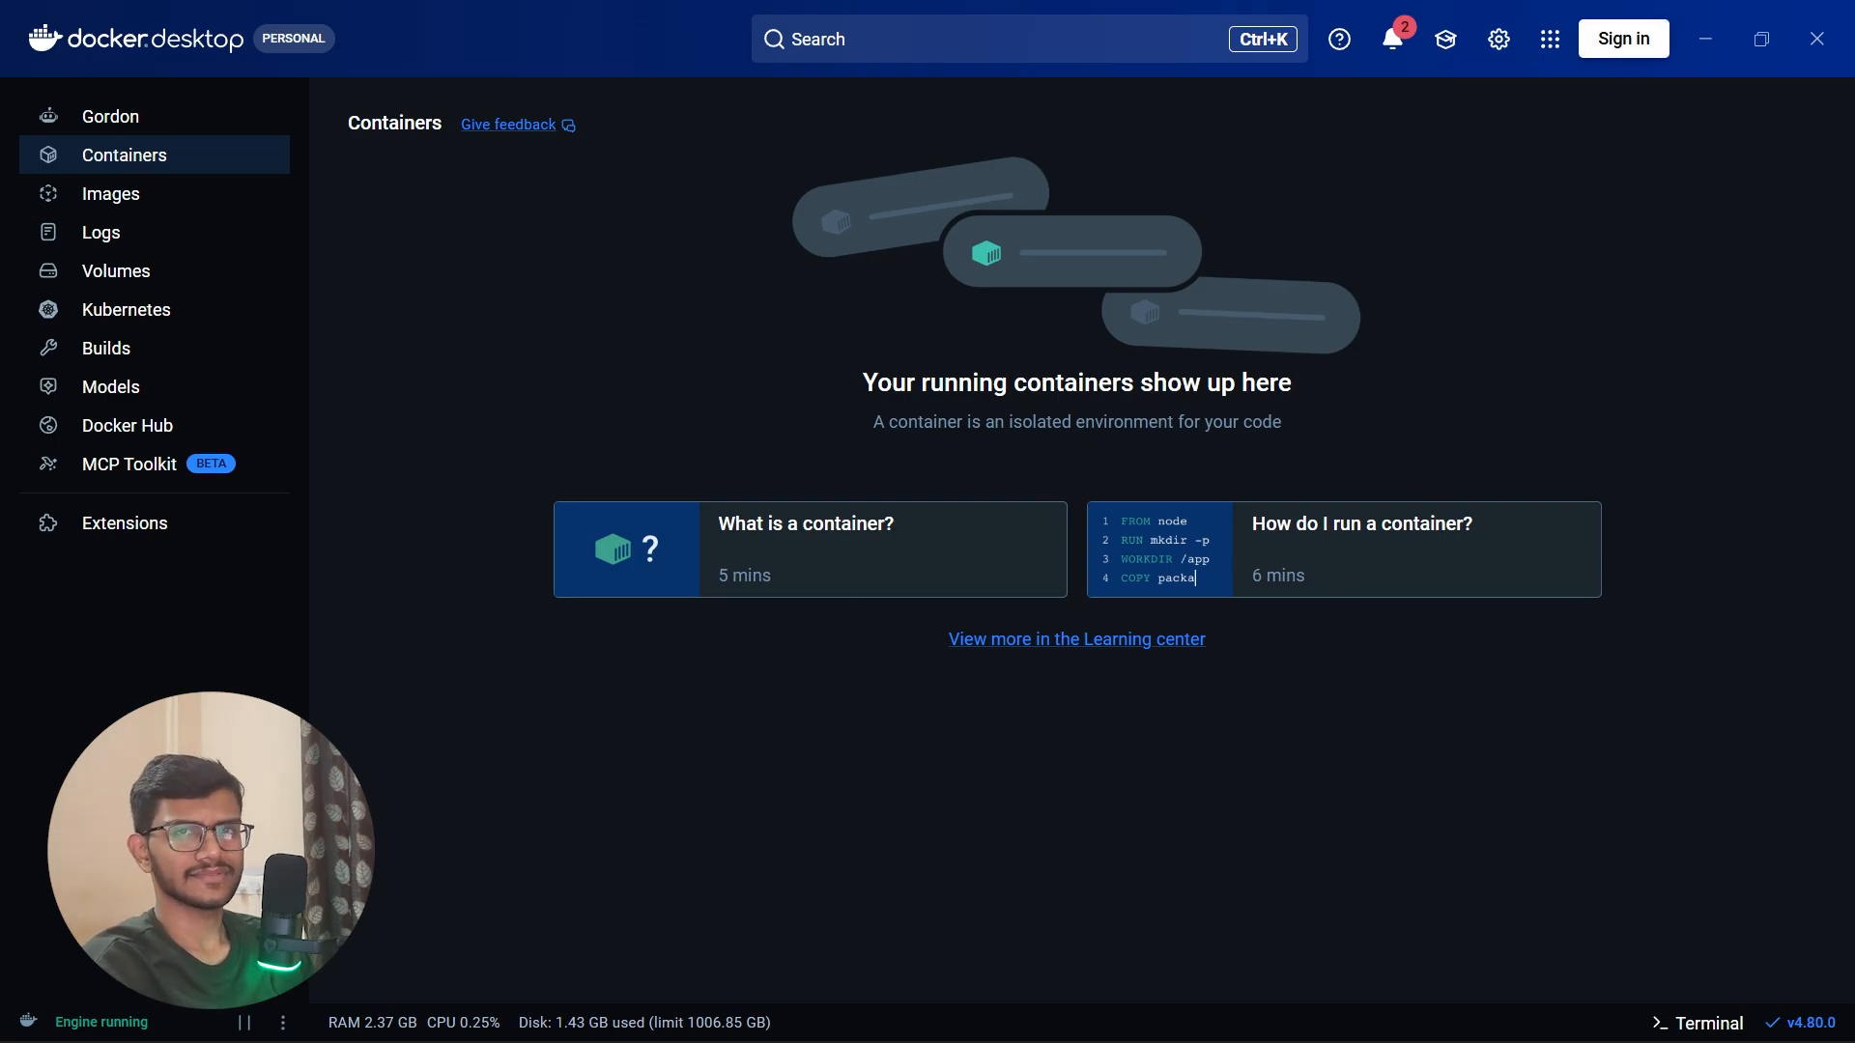
{"action": "left_click", "coordinate": [1707, 39]}
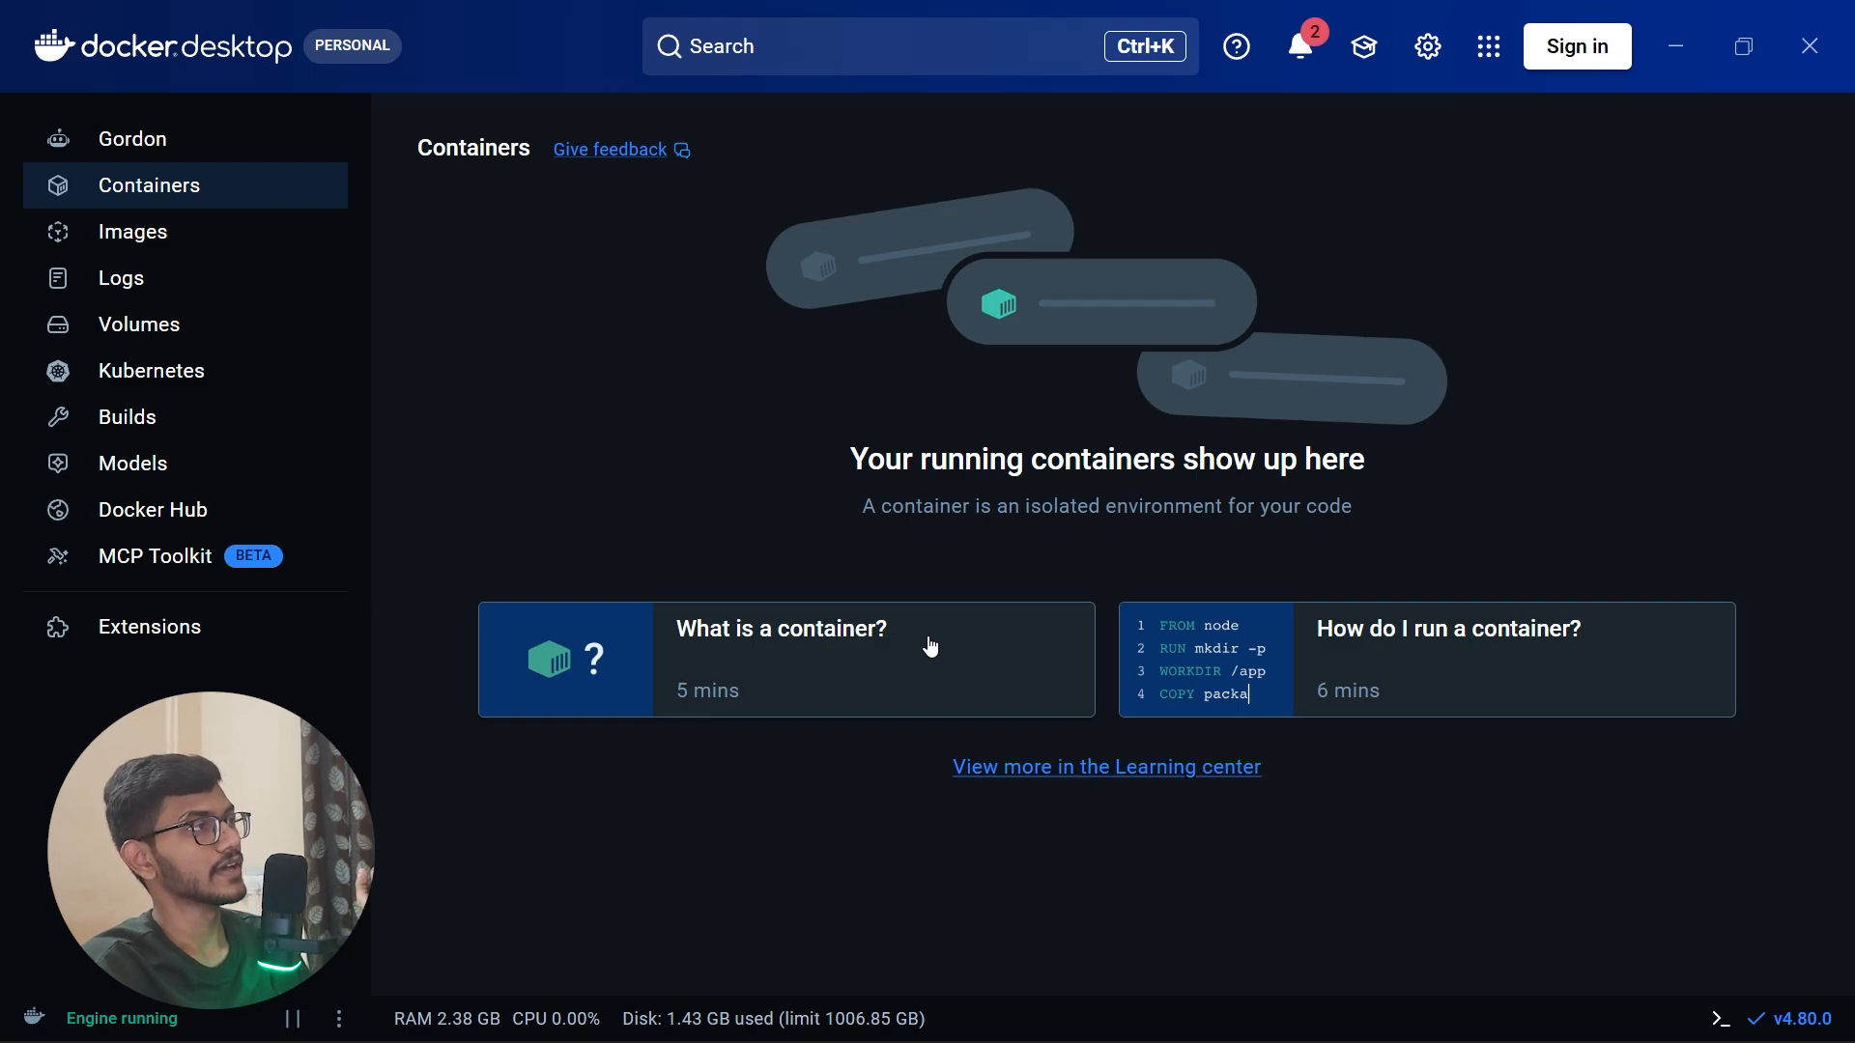
Step: Look through the Gordon, Containers, Images, Logs, Volumes, Kubernetes, Builds, Models and Docker Hub sections and the Extensions settings
{"action": "left_click", "coordinate": [182, 160]}
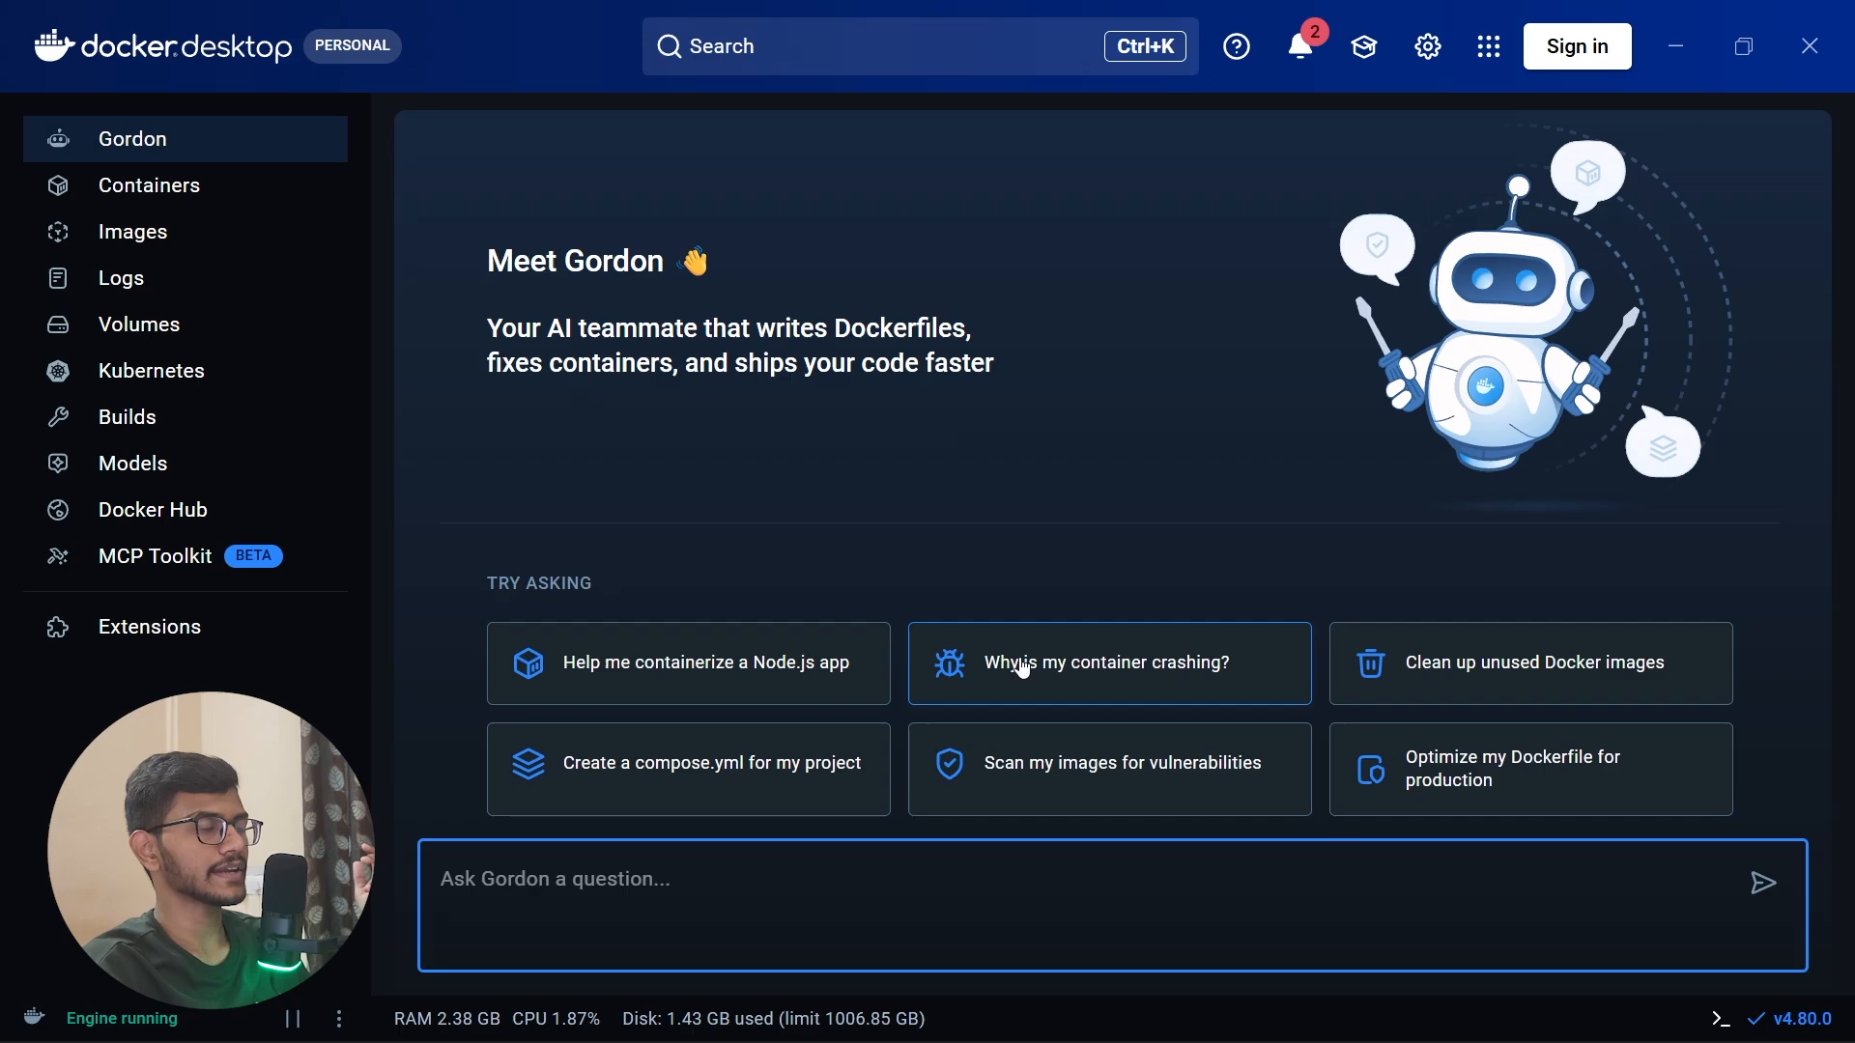
{"action": "left_click", "coordinate": [259, 193]}
{"action": "left_click", "coordinate": [232, 253]}
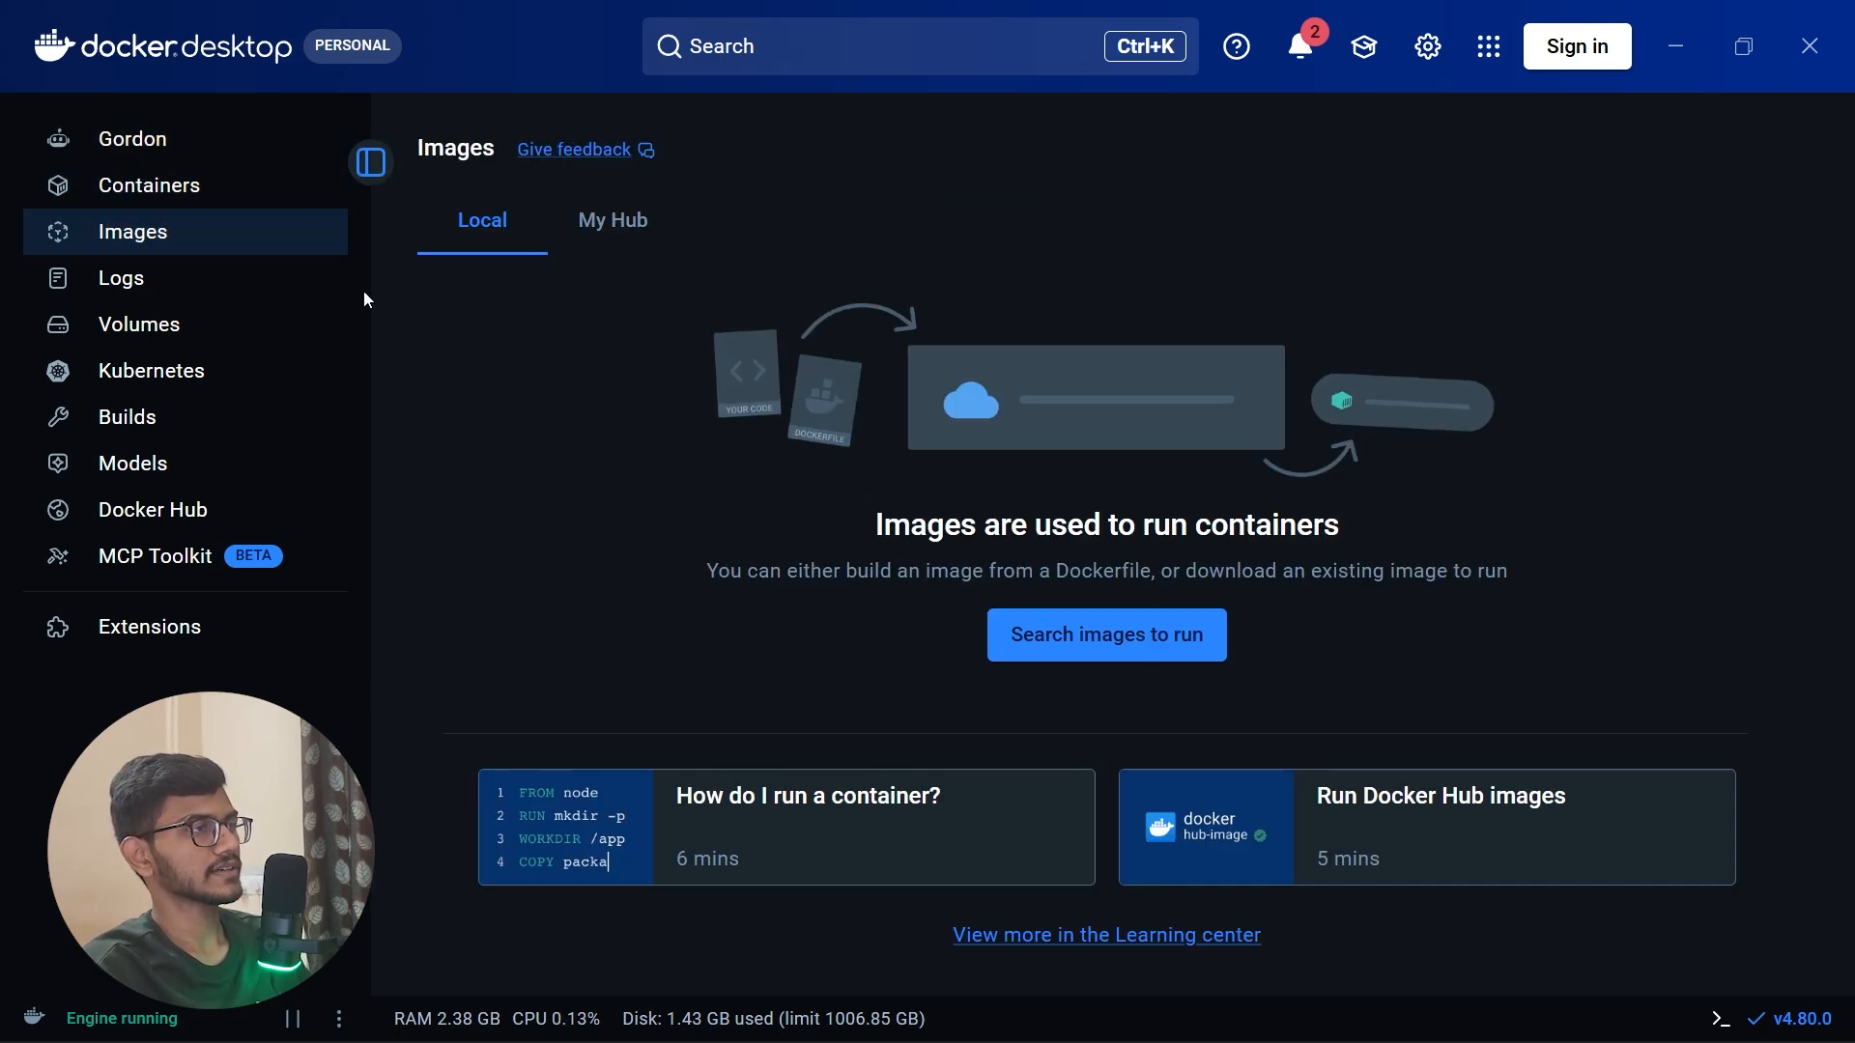
{"action": "left_click", "coordinate": [264, 281]}
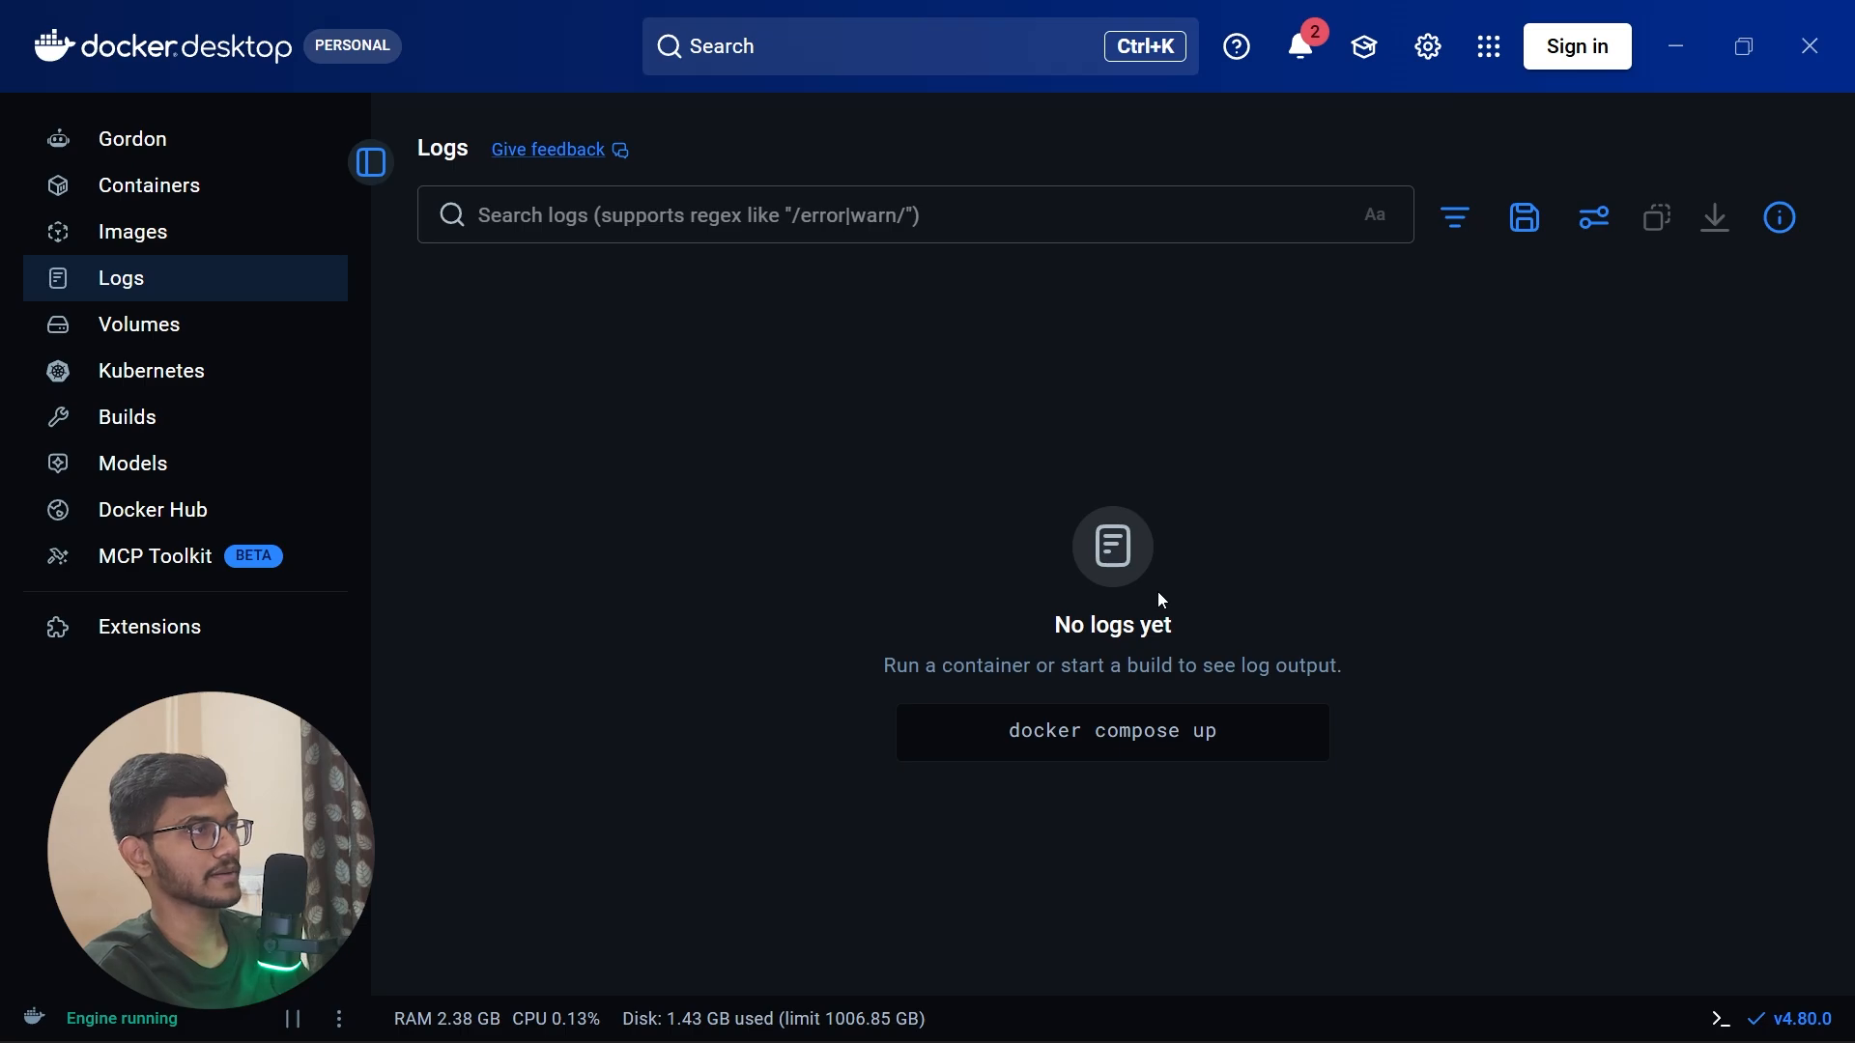
{"action": "left_click", "coordinate": [180, 338]}
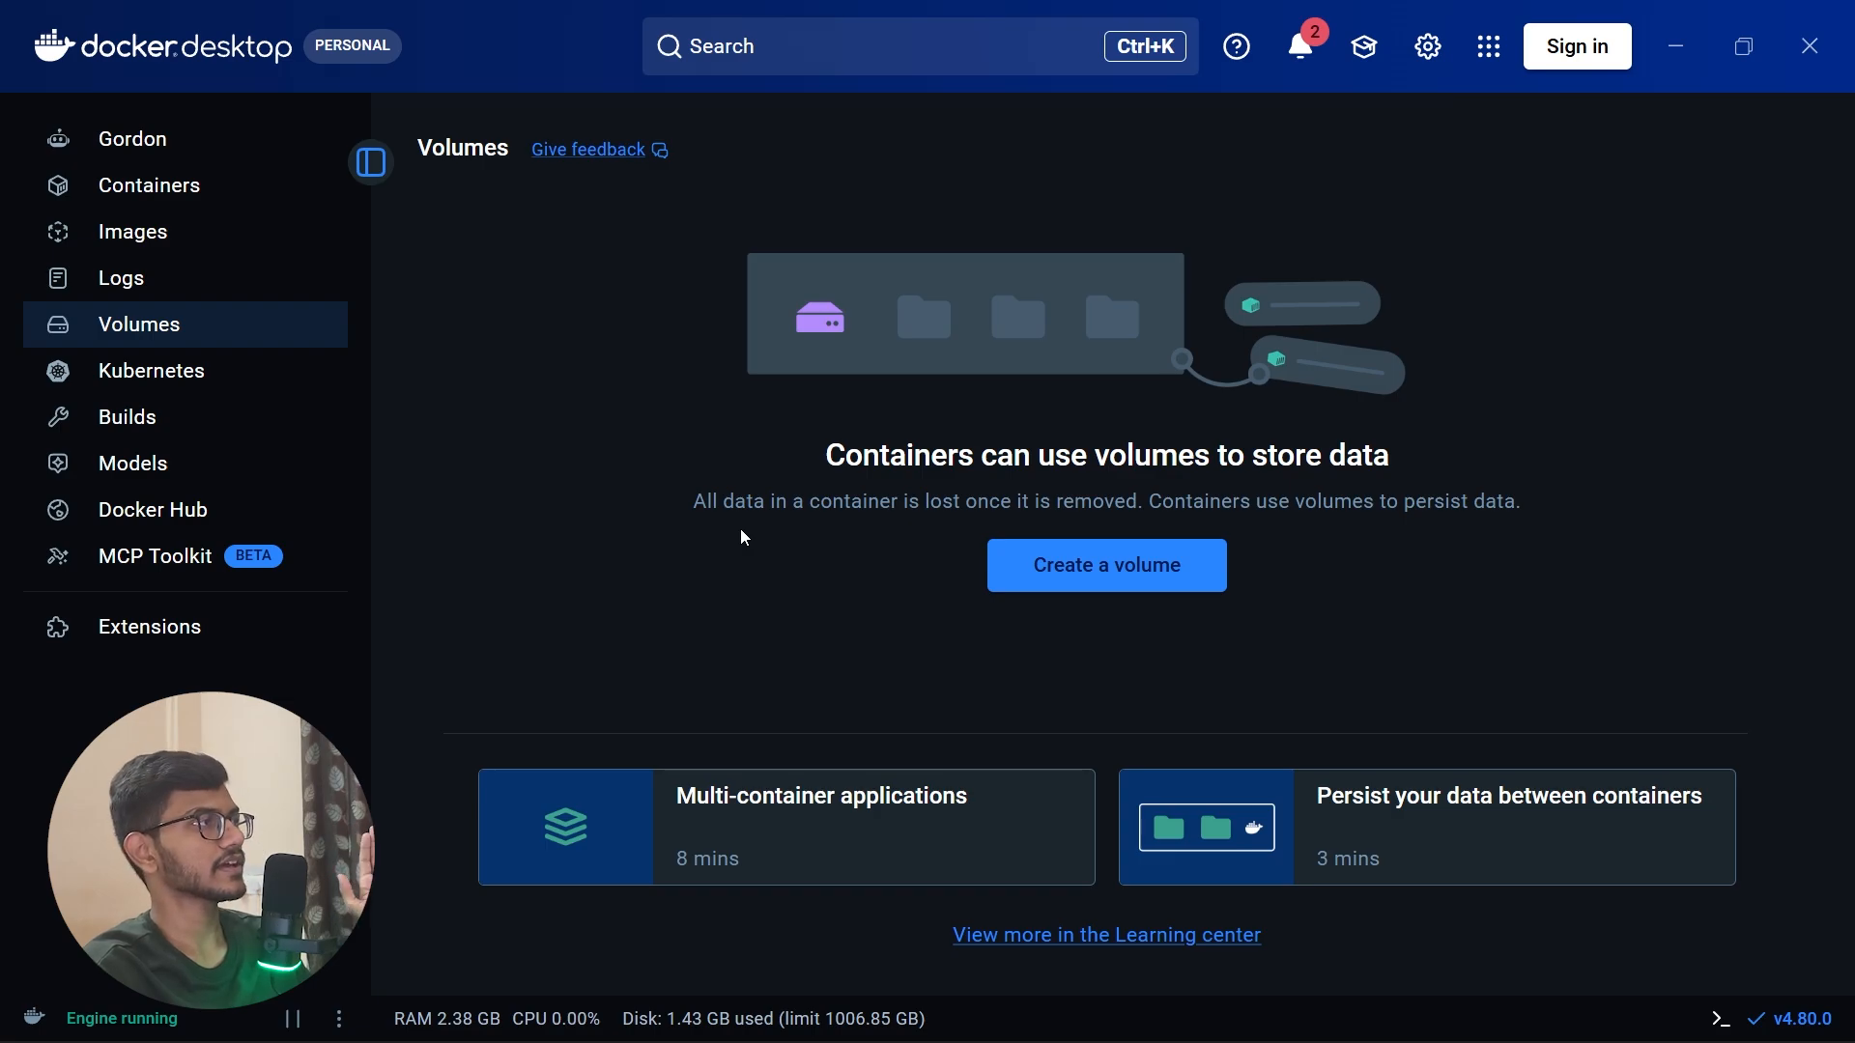
{"action": "left_click", "coordinate": [256, 370]}
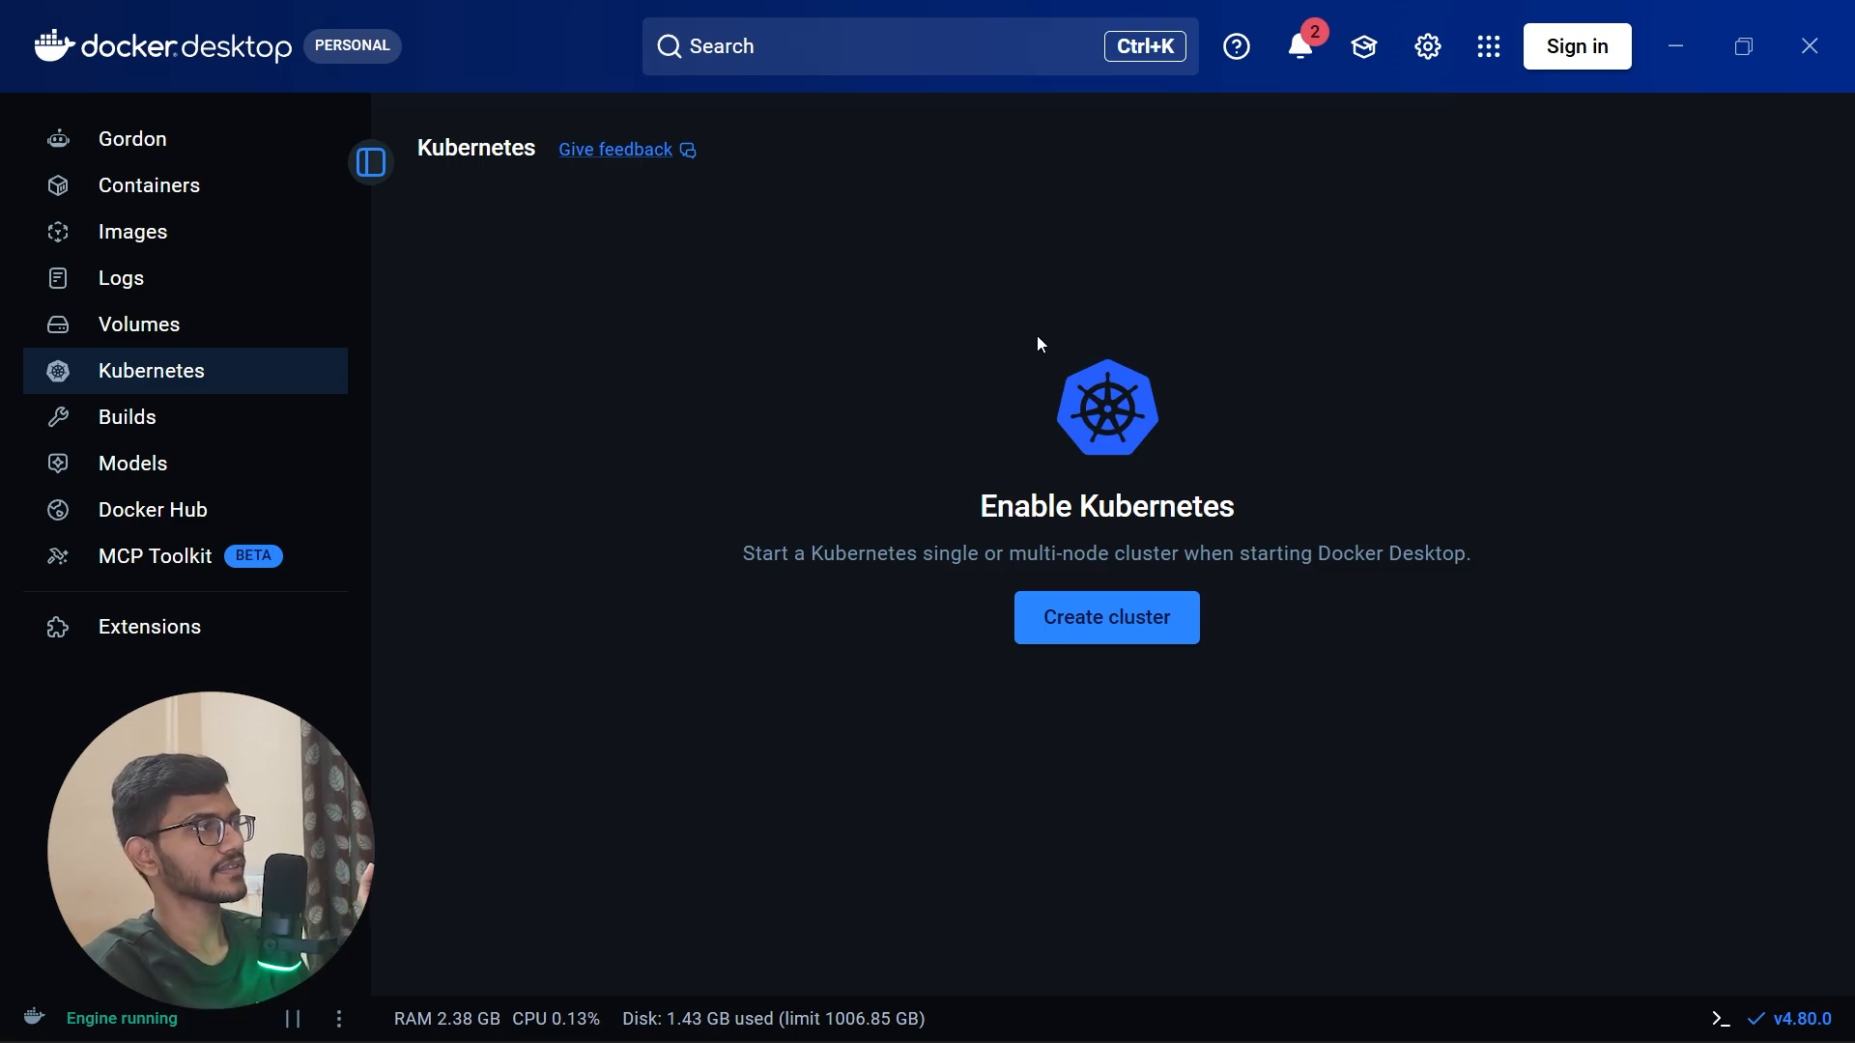
{"action": "left_click", "coordinate": [186, 417]}
{"action": "left_click", "coordinate": [193, 468]}
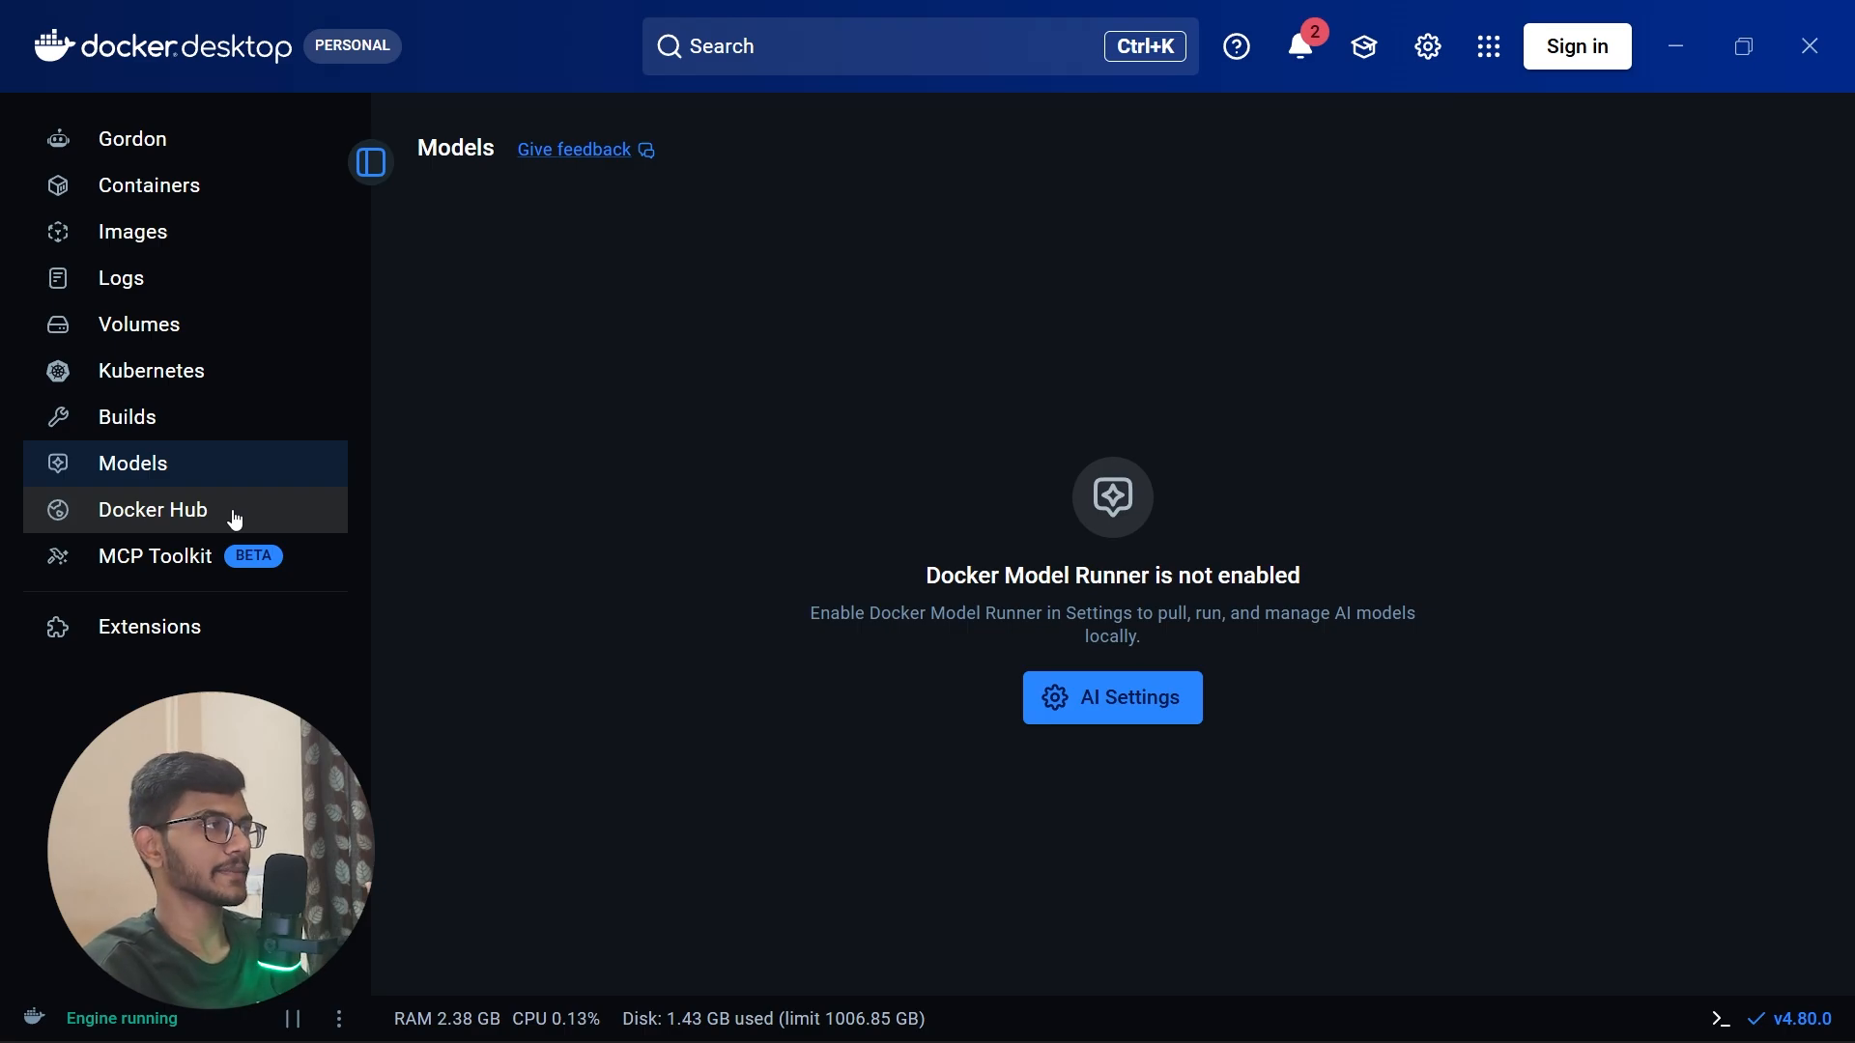
{"action": "left_click", "coordinate": [235, 519]}
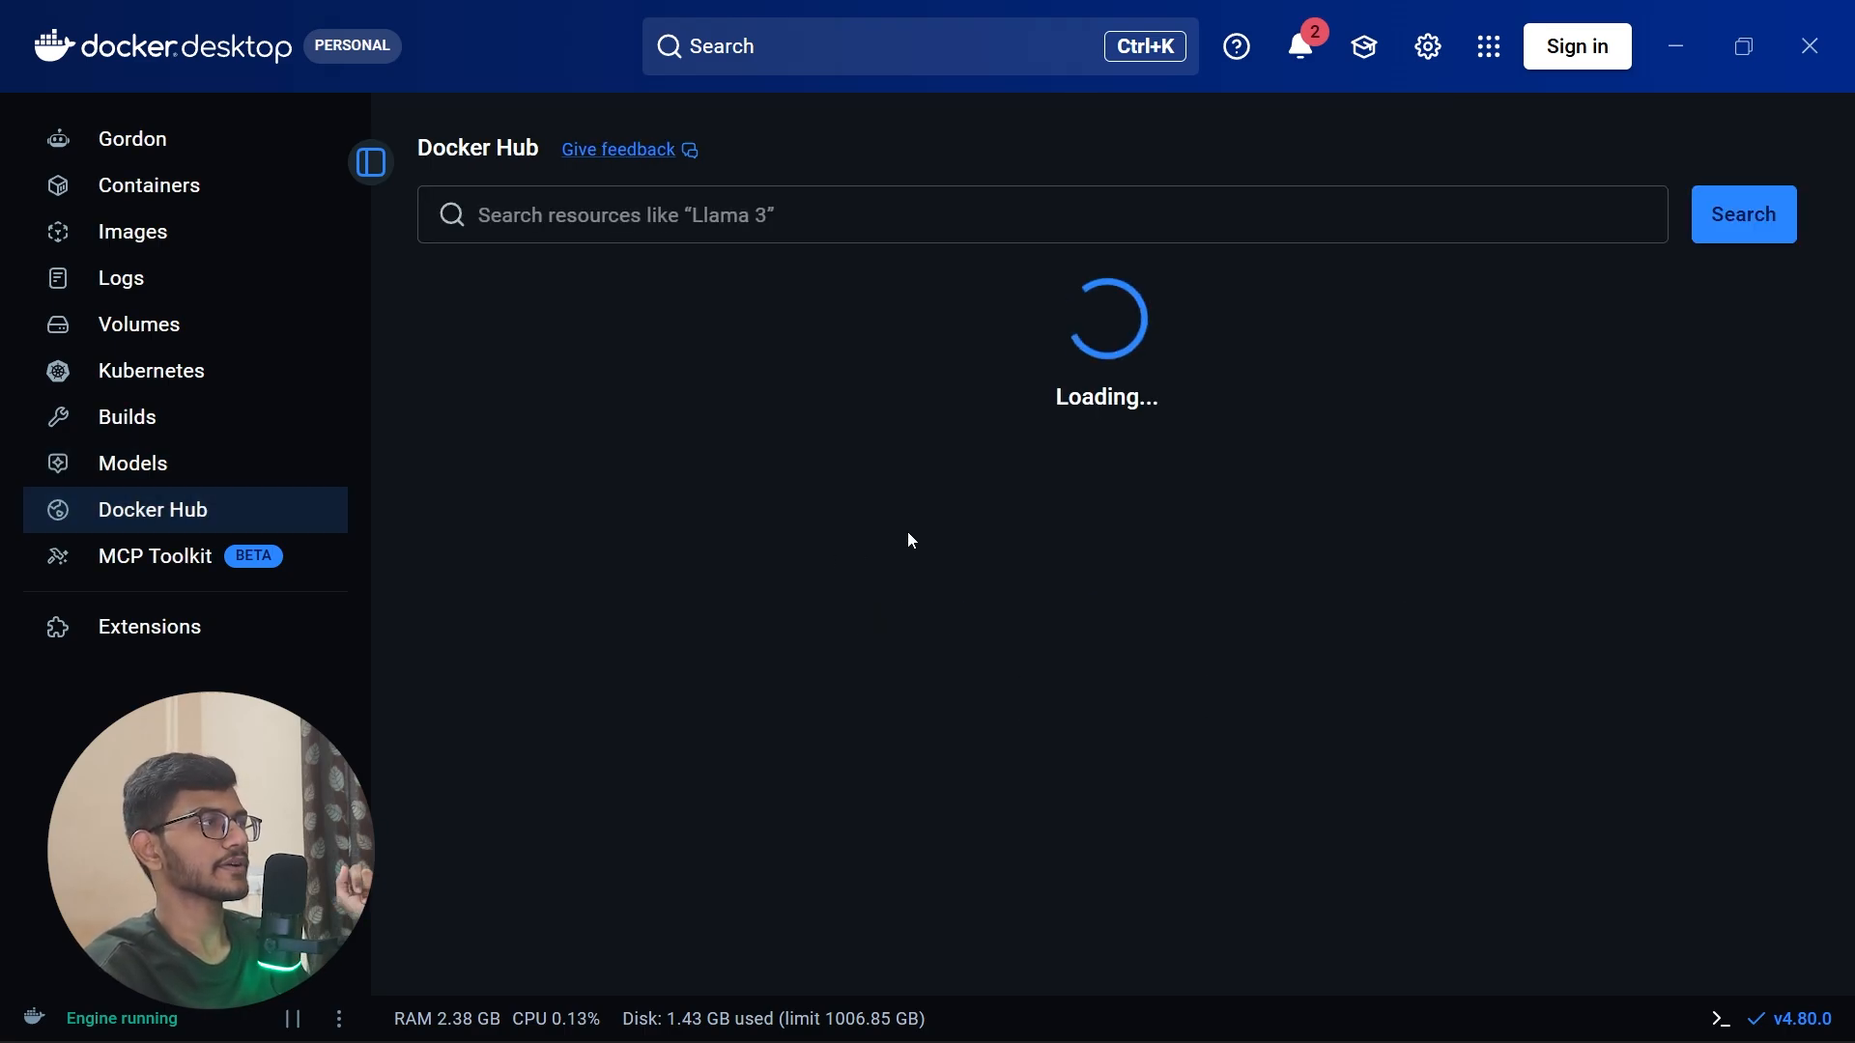
{"action": "left_click", "coordinate": [56, 568]}
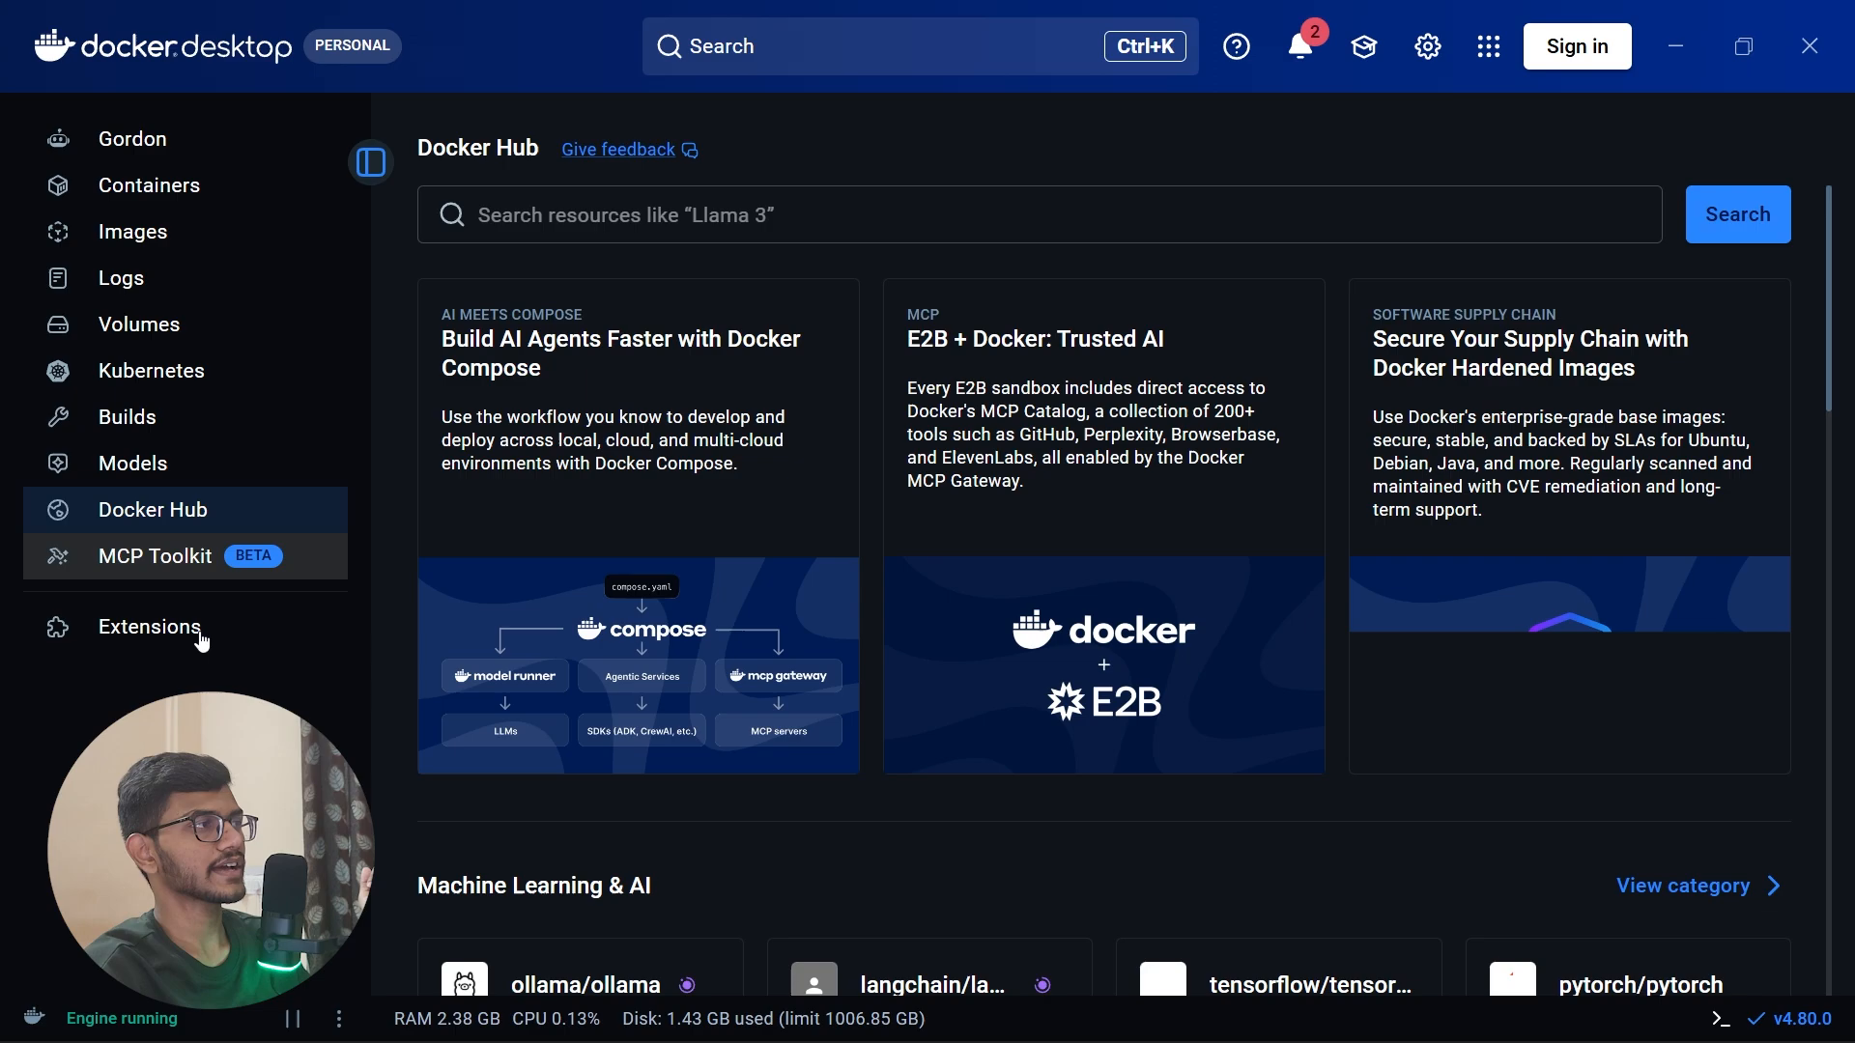
{"action": "left_click", "coordinate": [202, 643]}
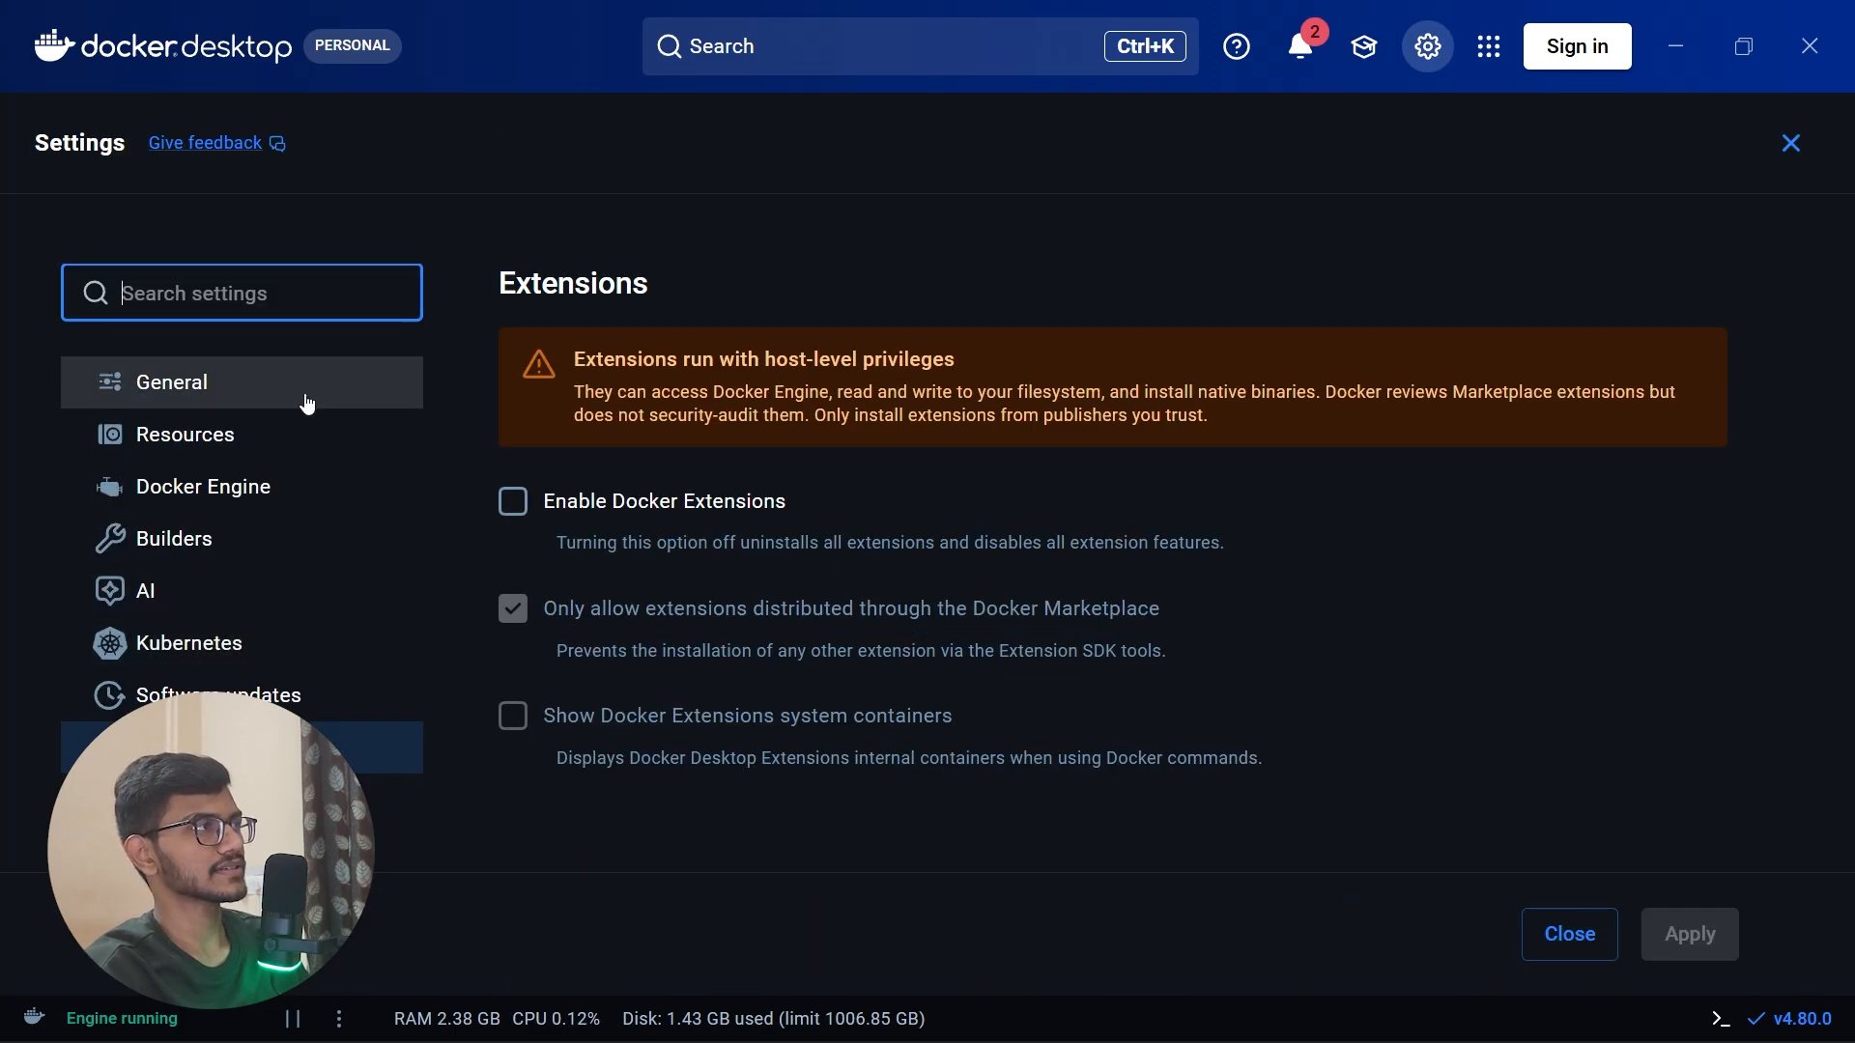
Step: Leave the settings without changes and look over the Docker engine controls menu with its restart, update and quit options
{"action": "left_click", "coordinate": [1420, 70]}
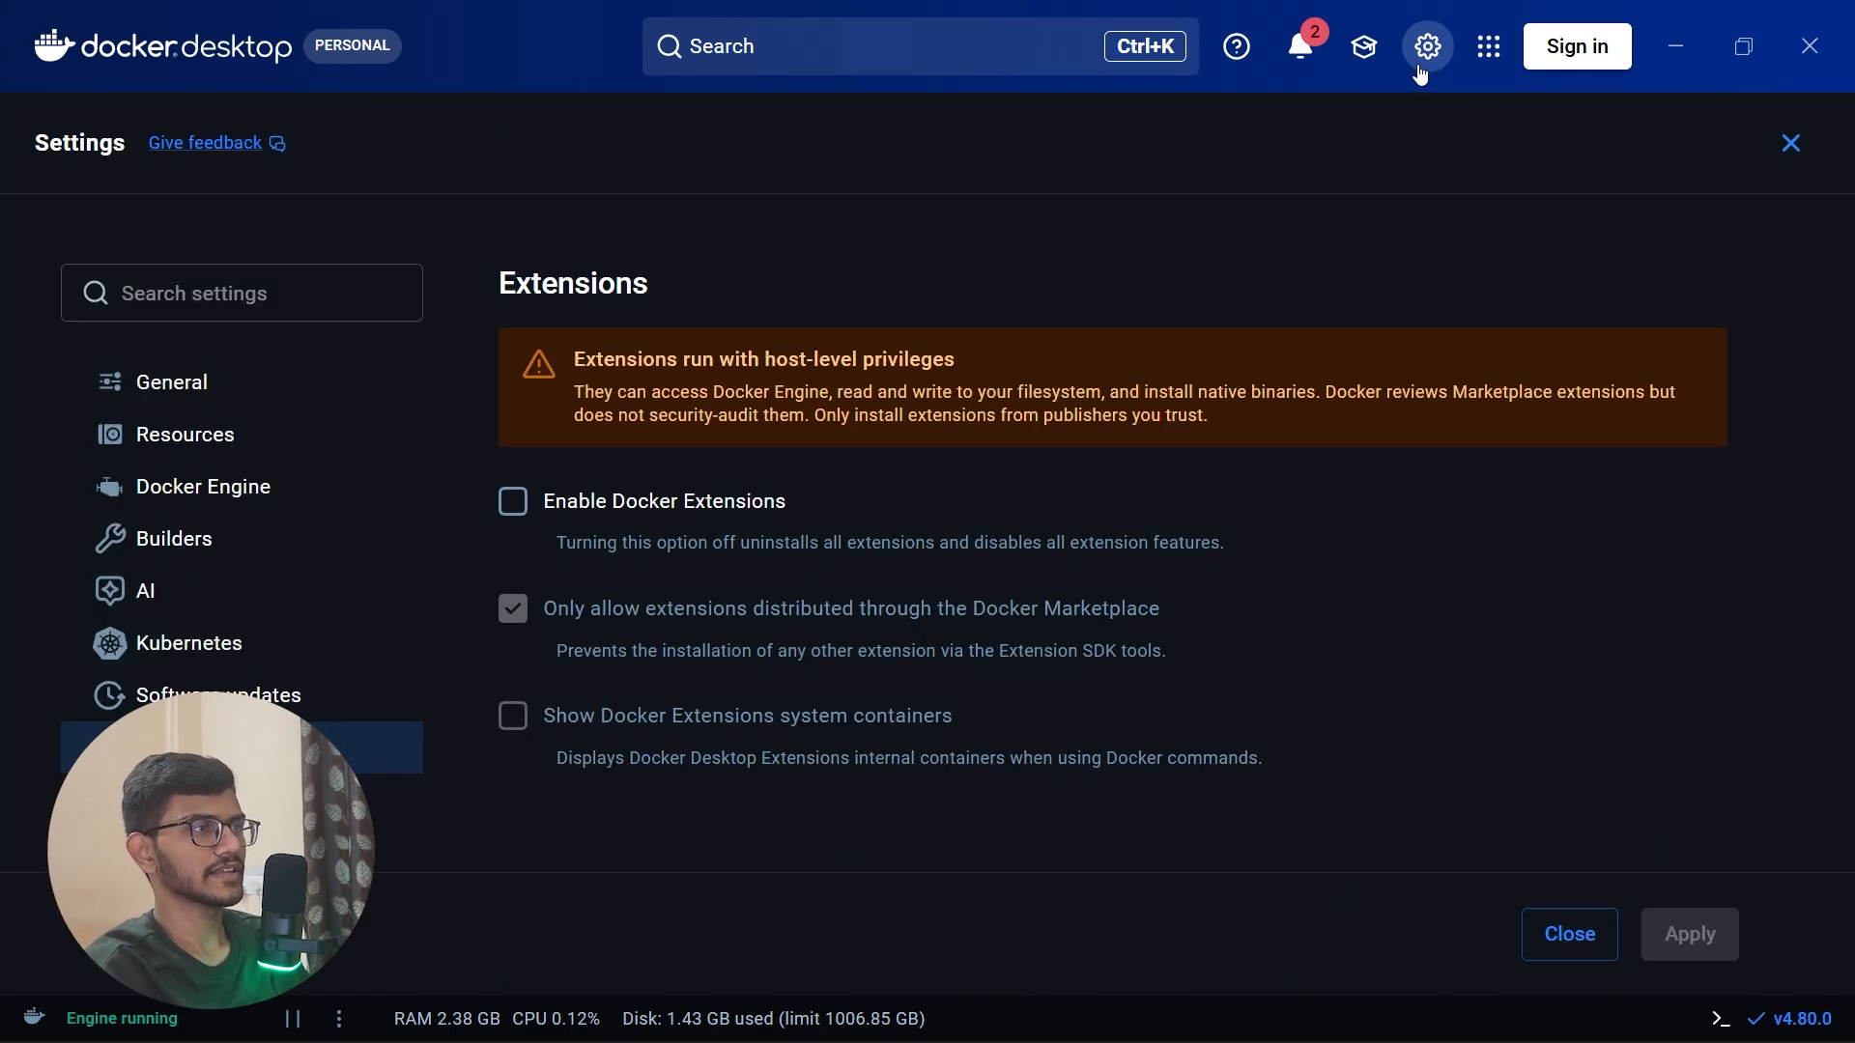
{"action": "left_click", "coordinate": [1571, 934]}
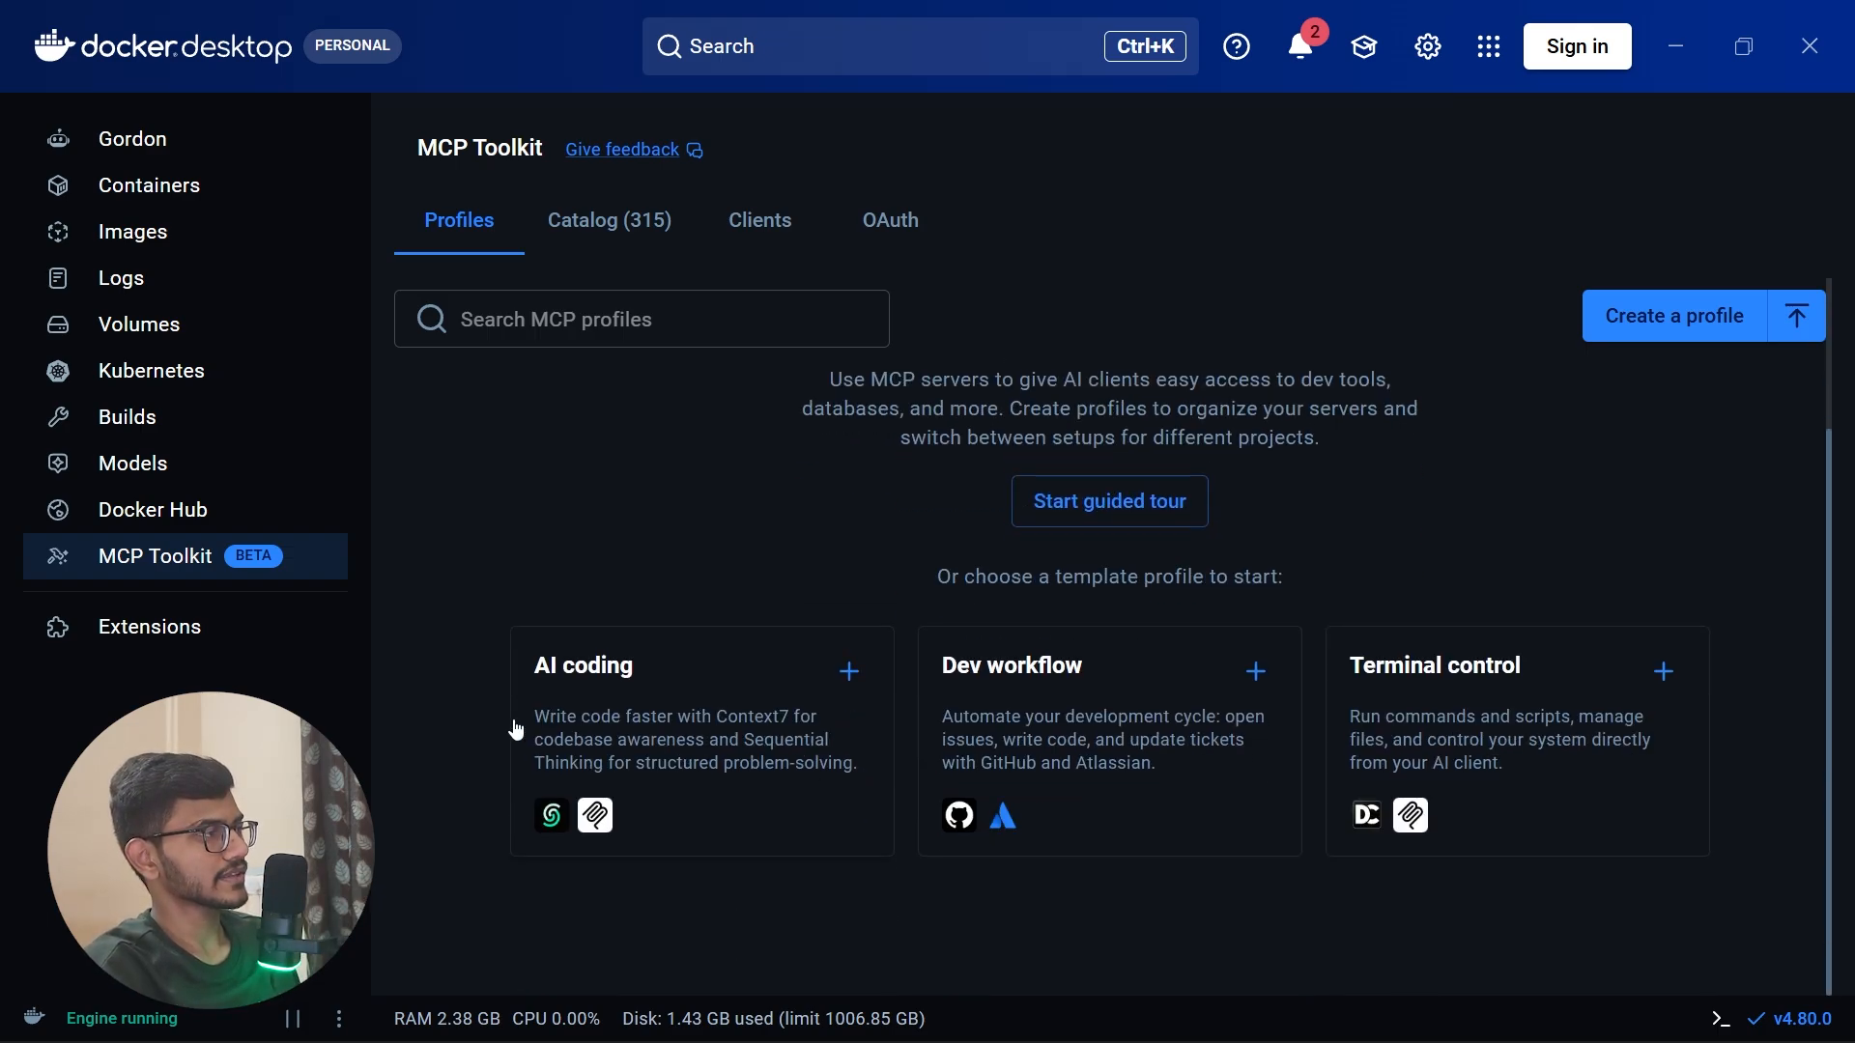
{"action": "mouse_move", "coordinate": [78, 1034]}
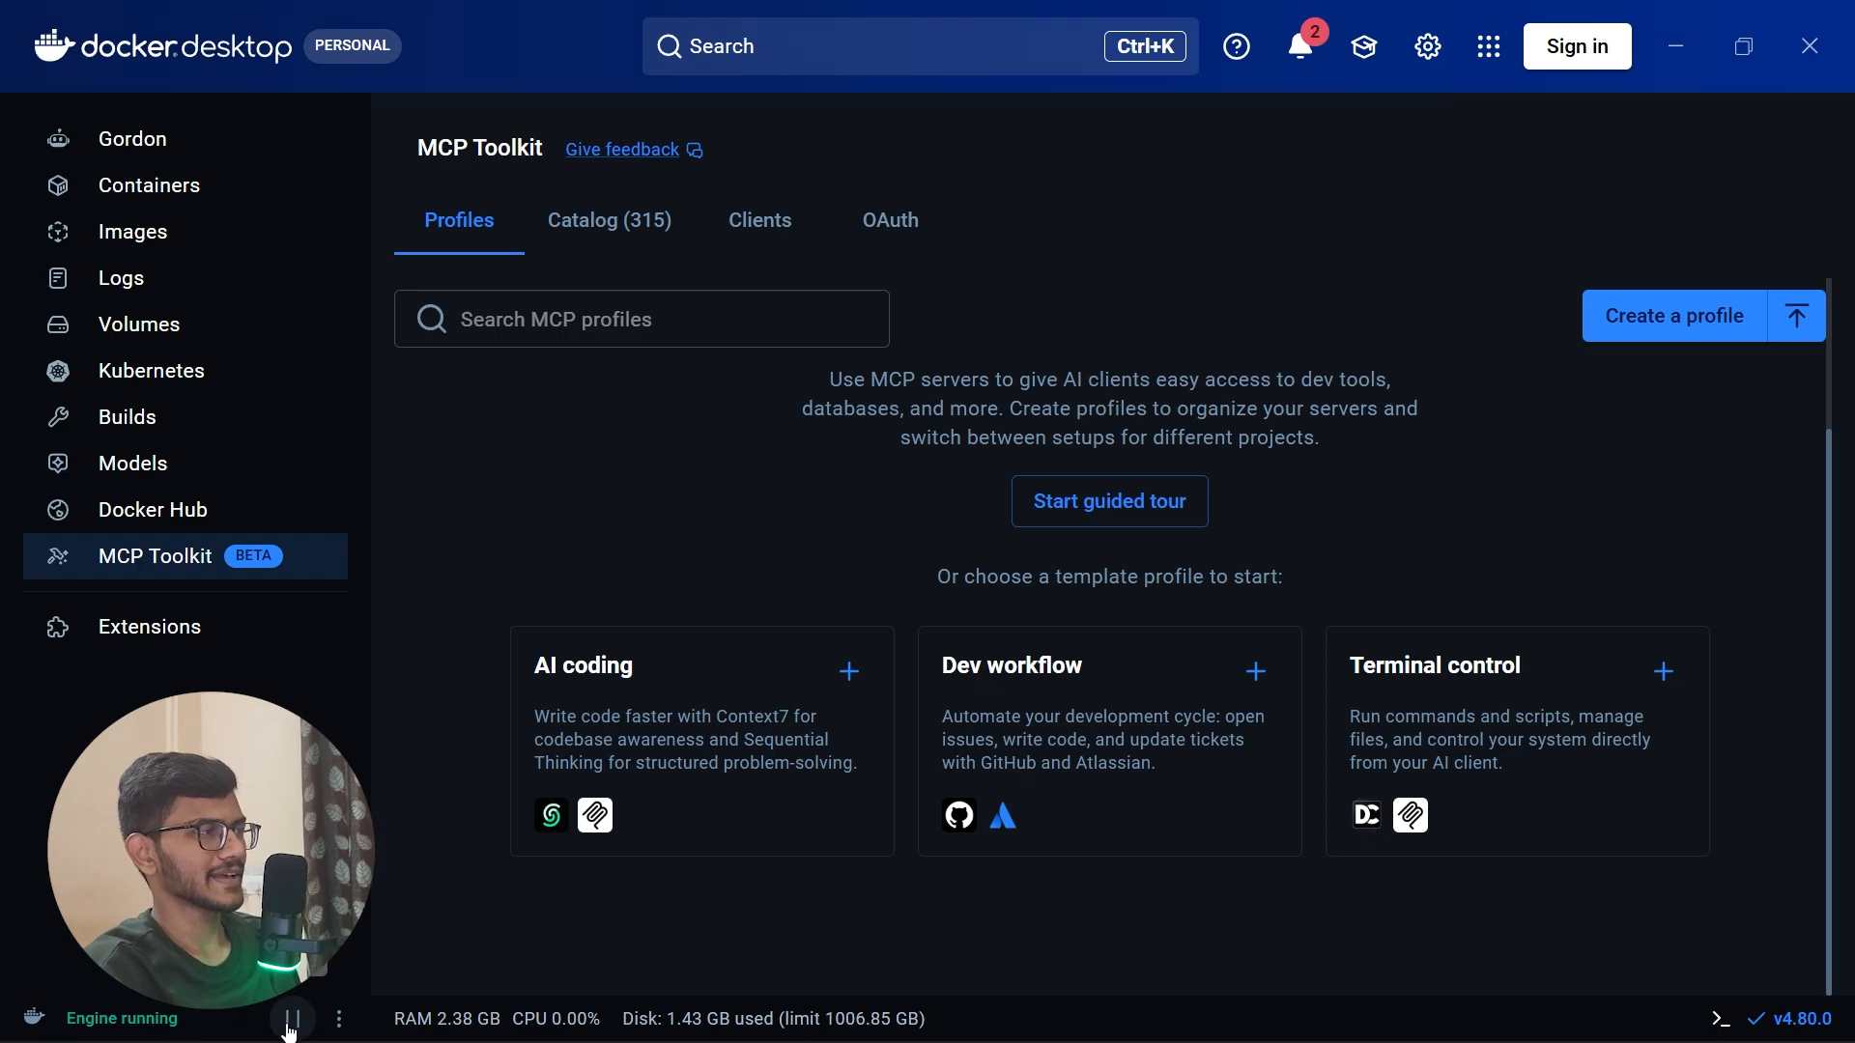
{"action": "left_click", "coordinate": [339, 1016]}
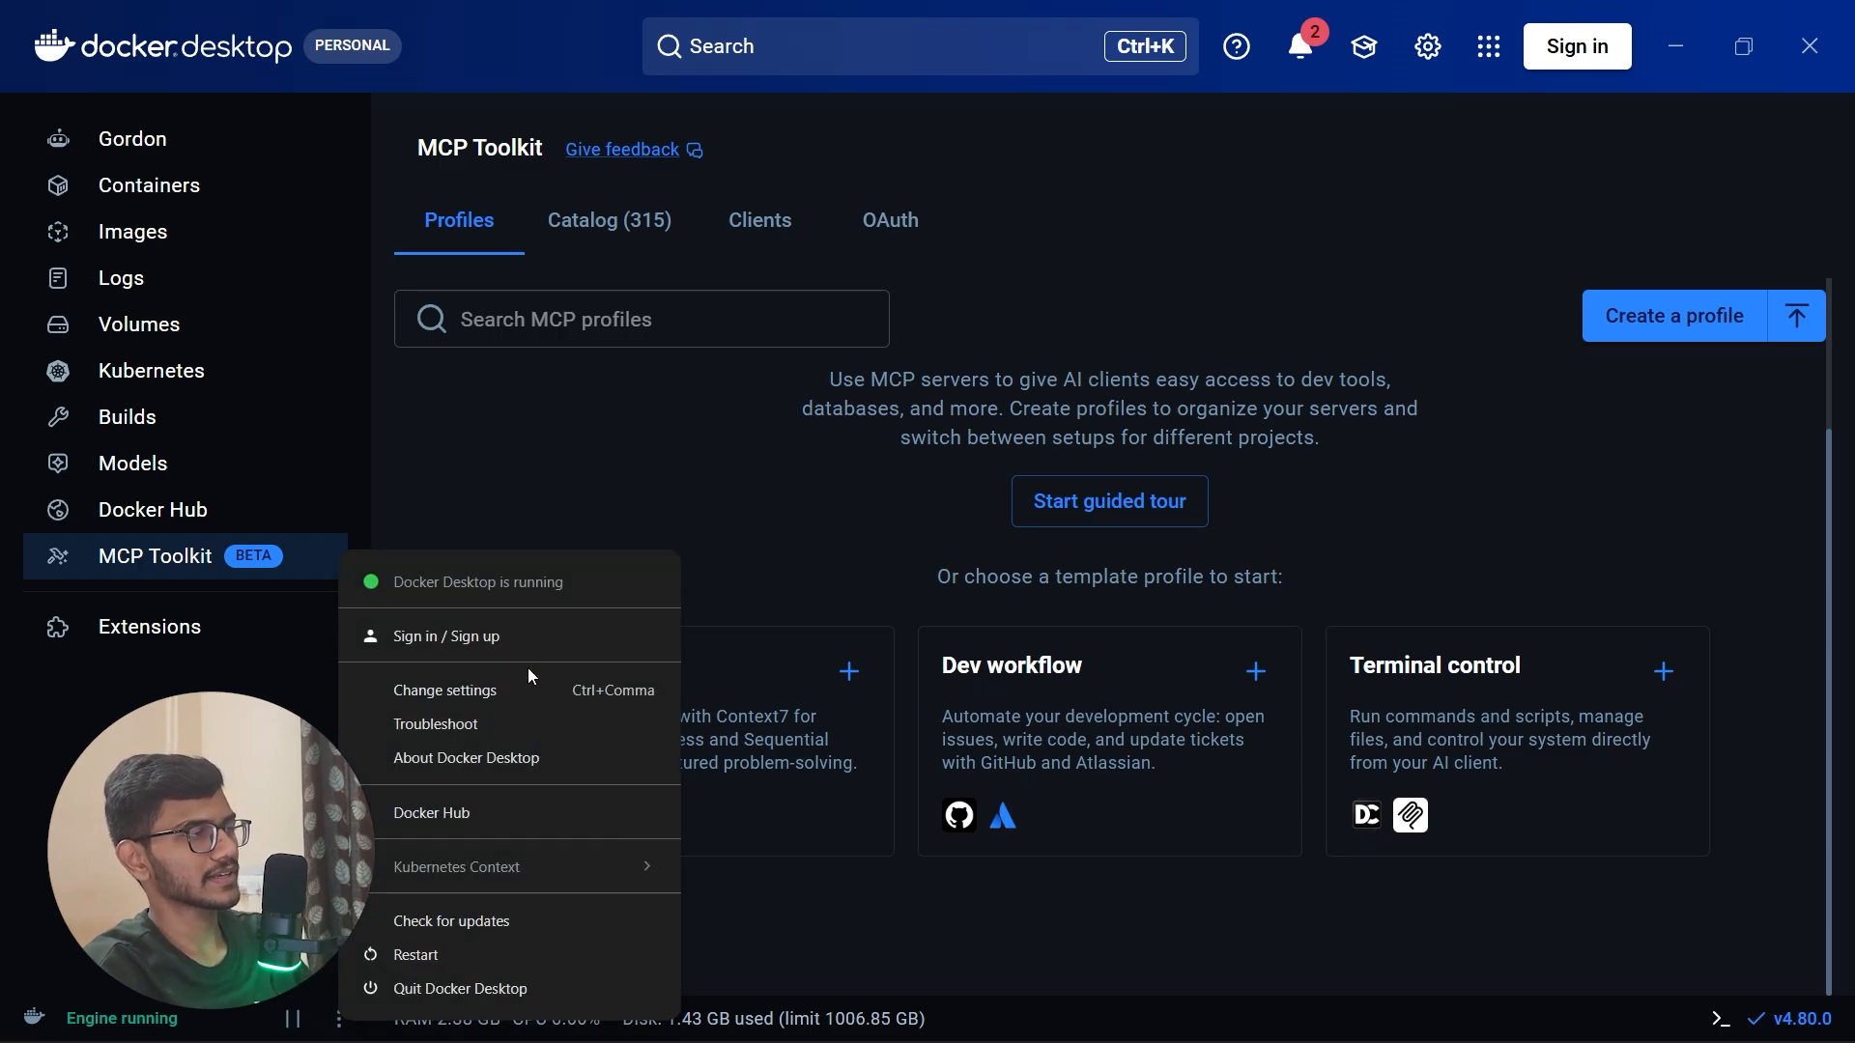
{"action": "left_click", "coordinate": [925, 931]}
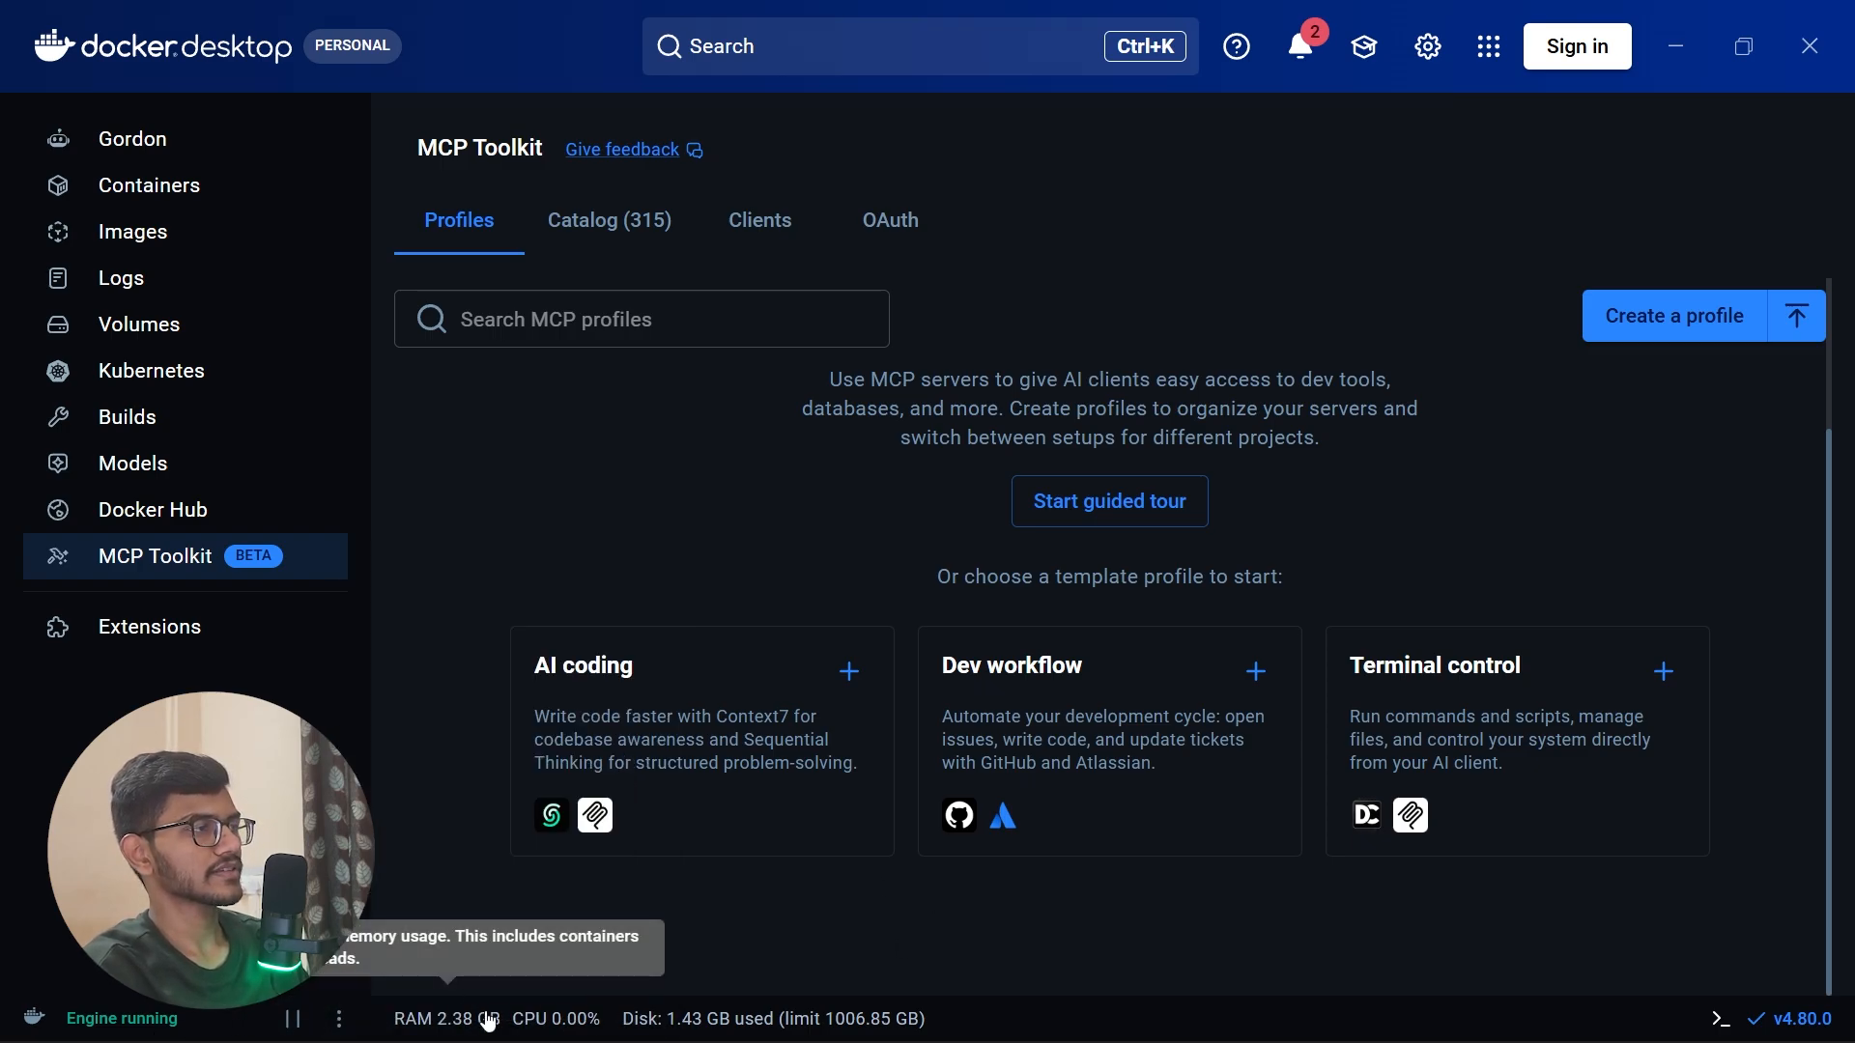
Step: Enable Docker Desktop's integrated terminal and run docker version in it
{"action": "left_click", "coordinate": [1719, 1023]}
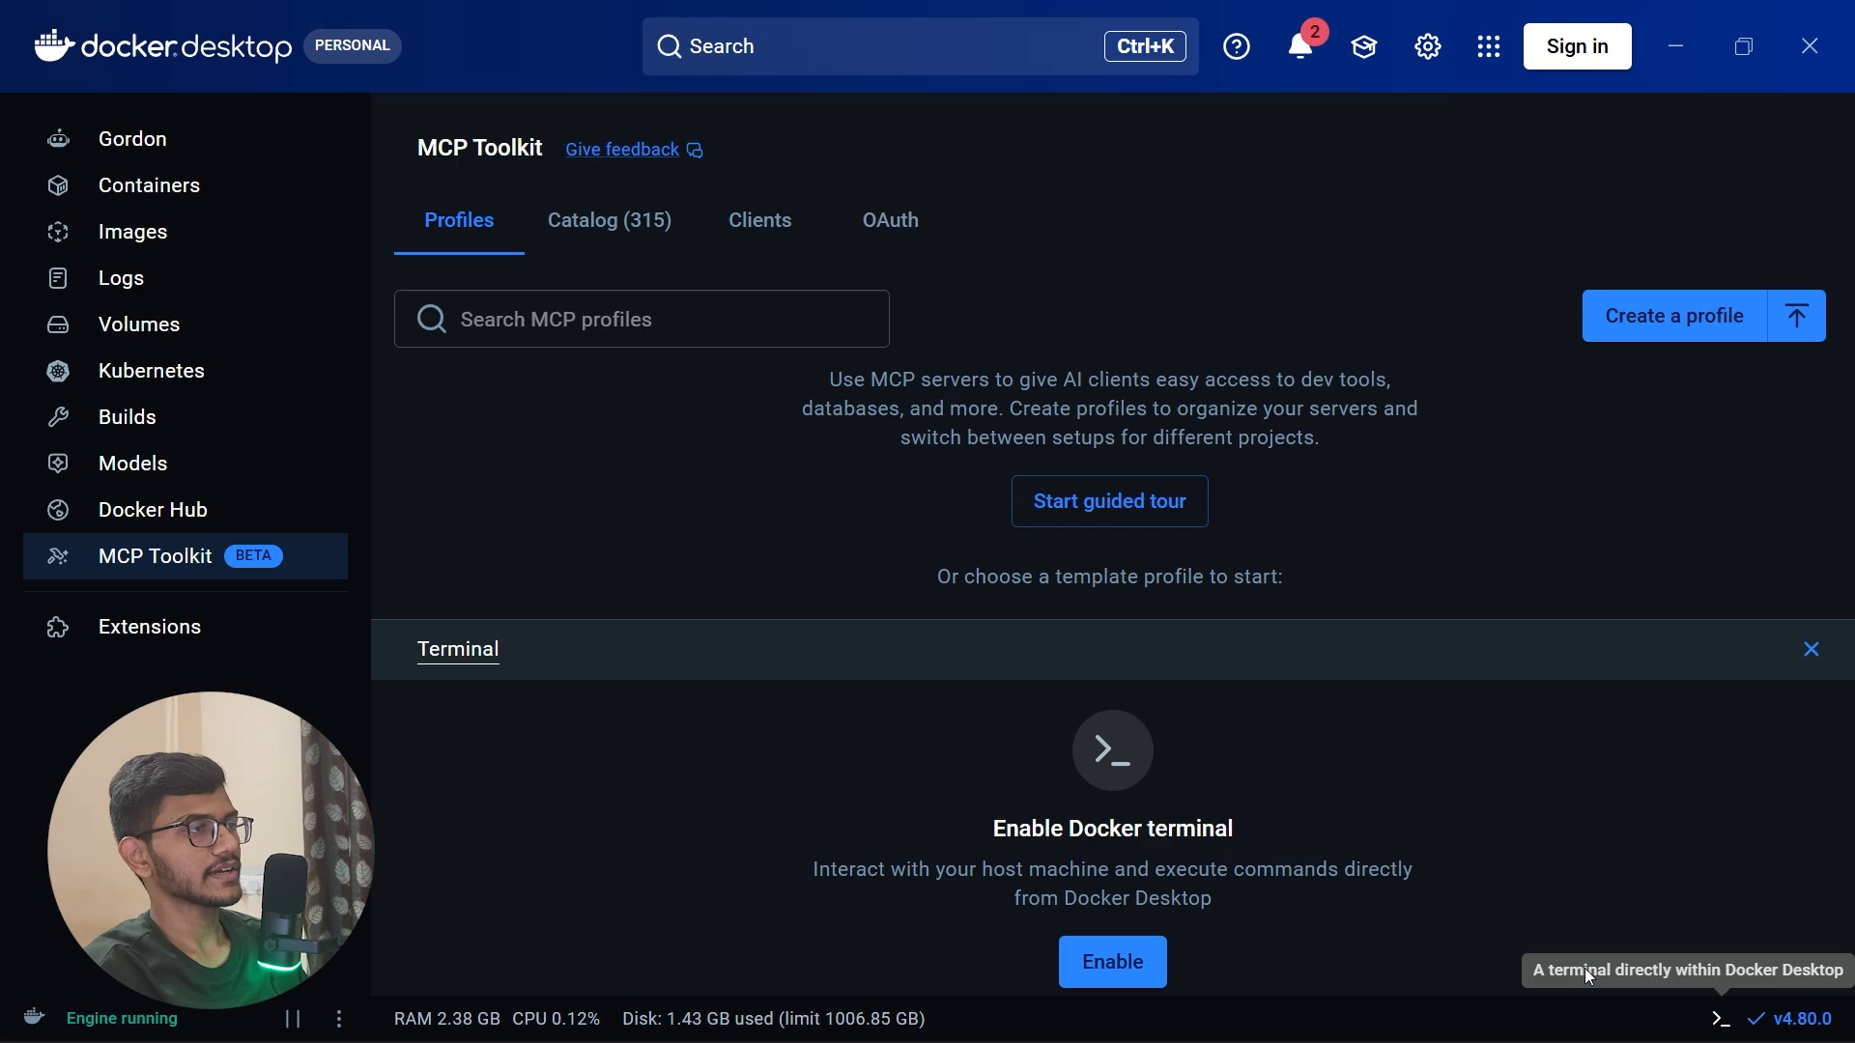
{"action": "left_click", "coordinate": [1097, 971]}
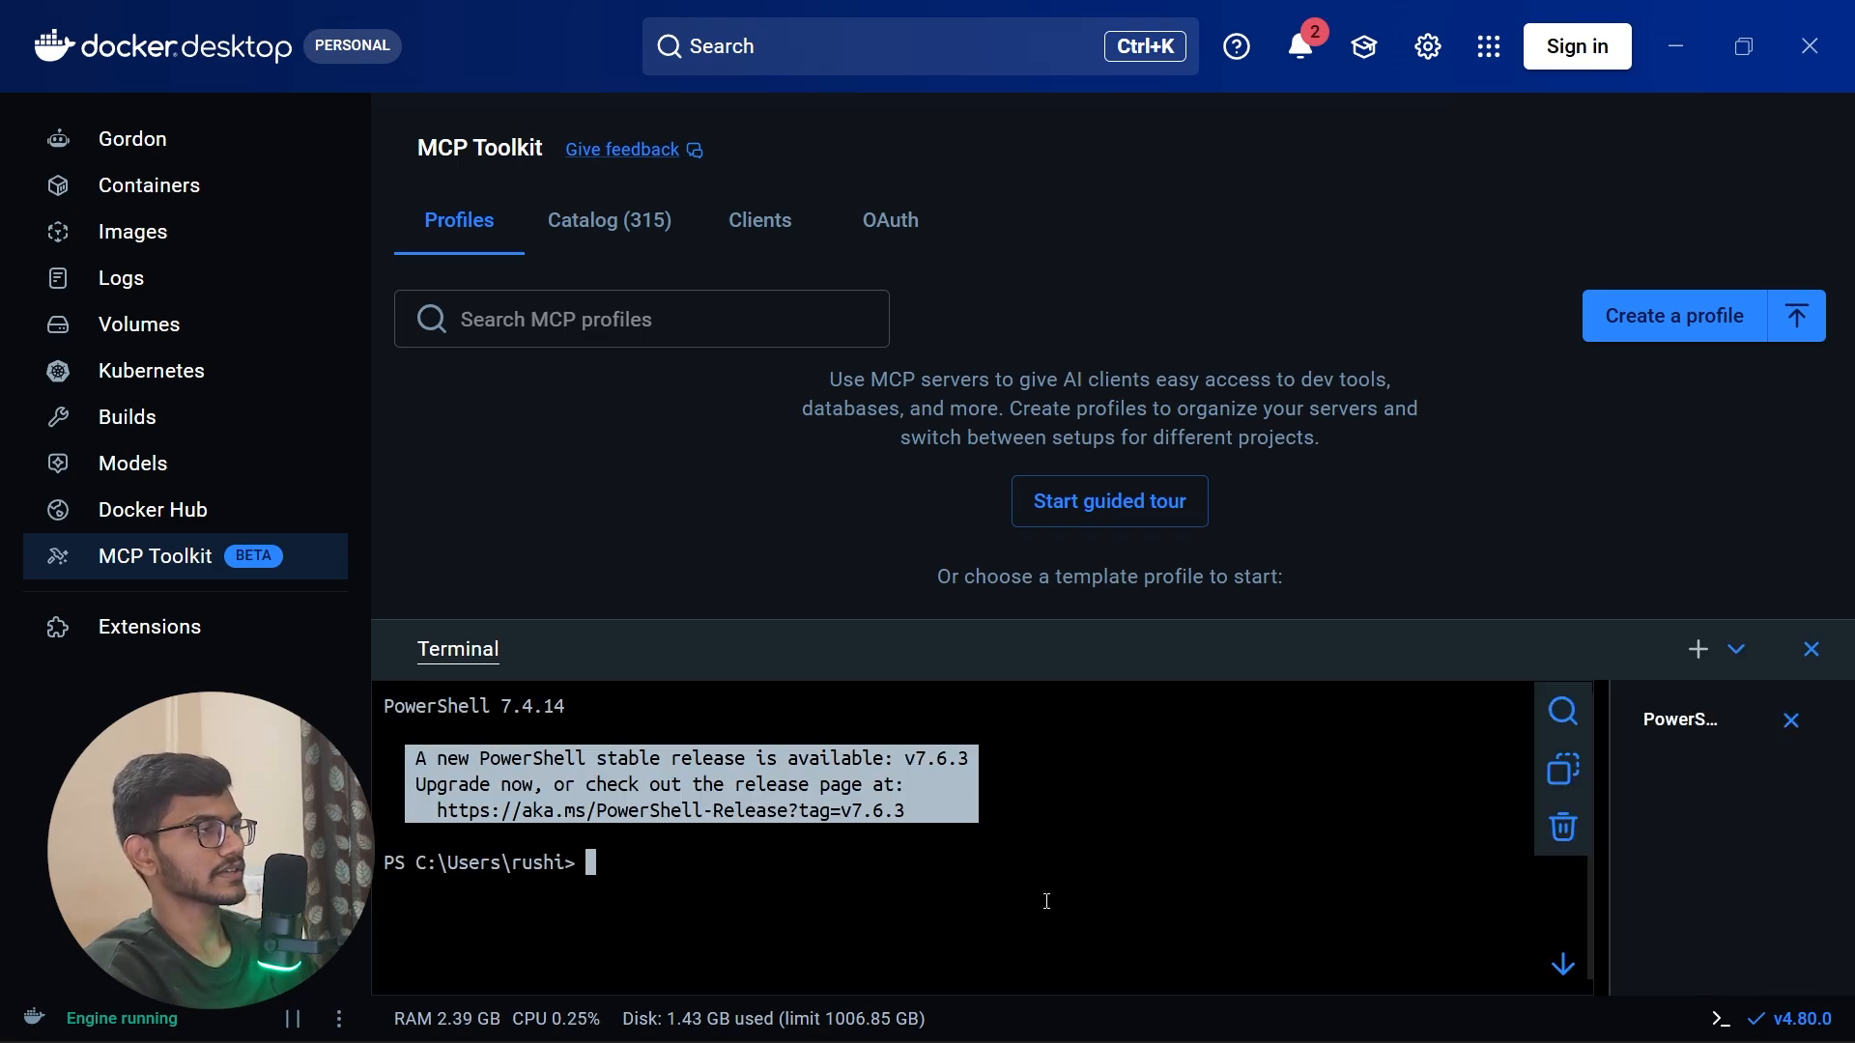
{"action": "type", "text": "docker version"}
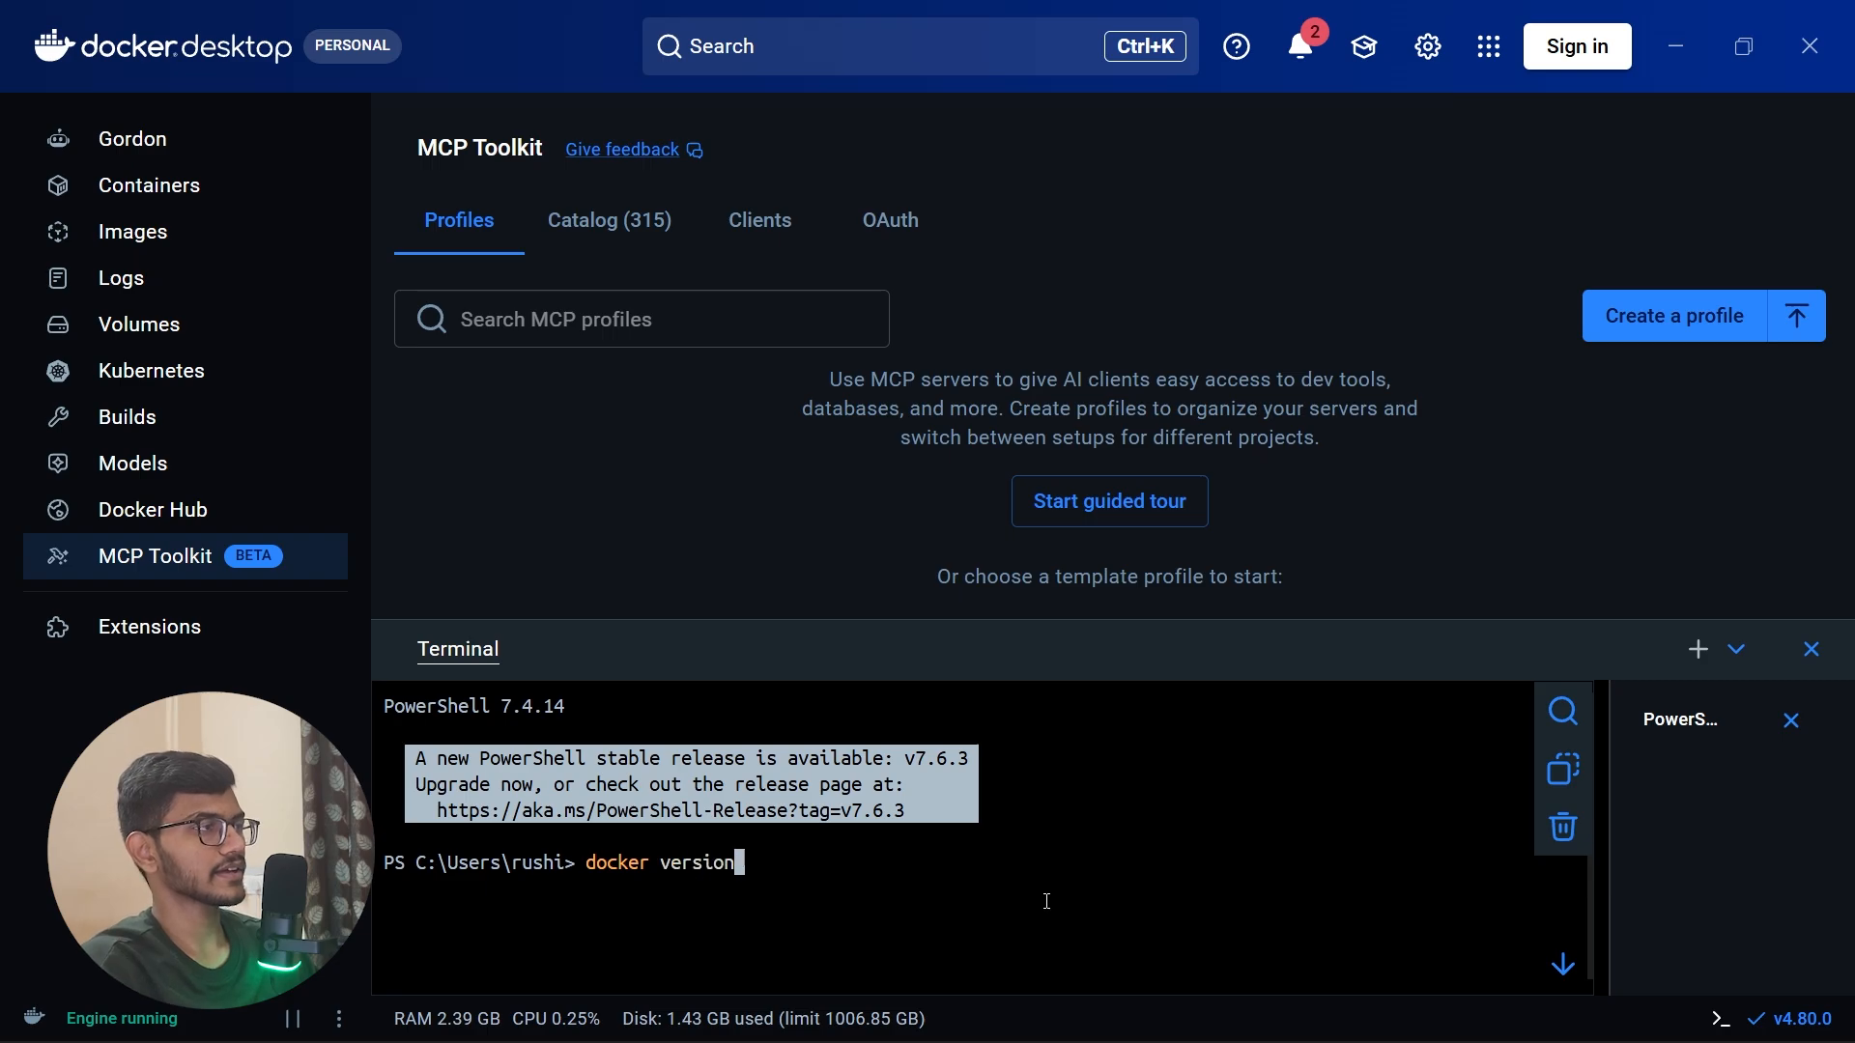
{"action": "key", "text": "Return"}
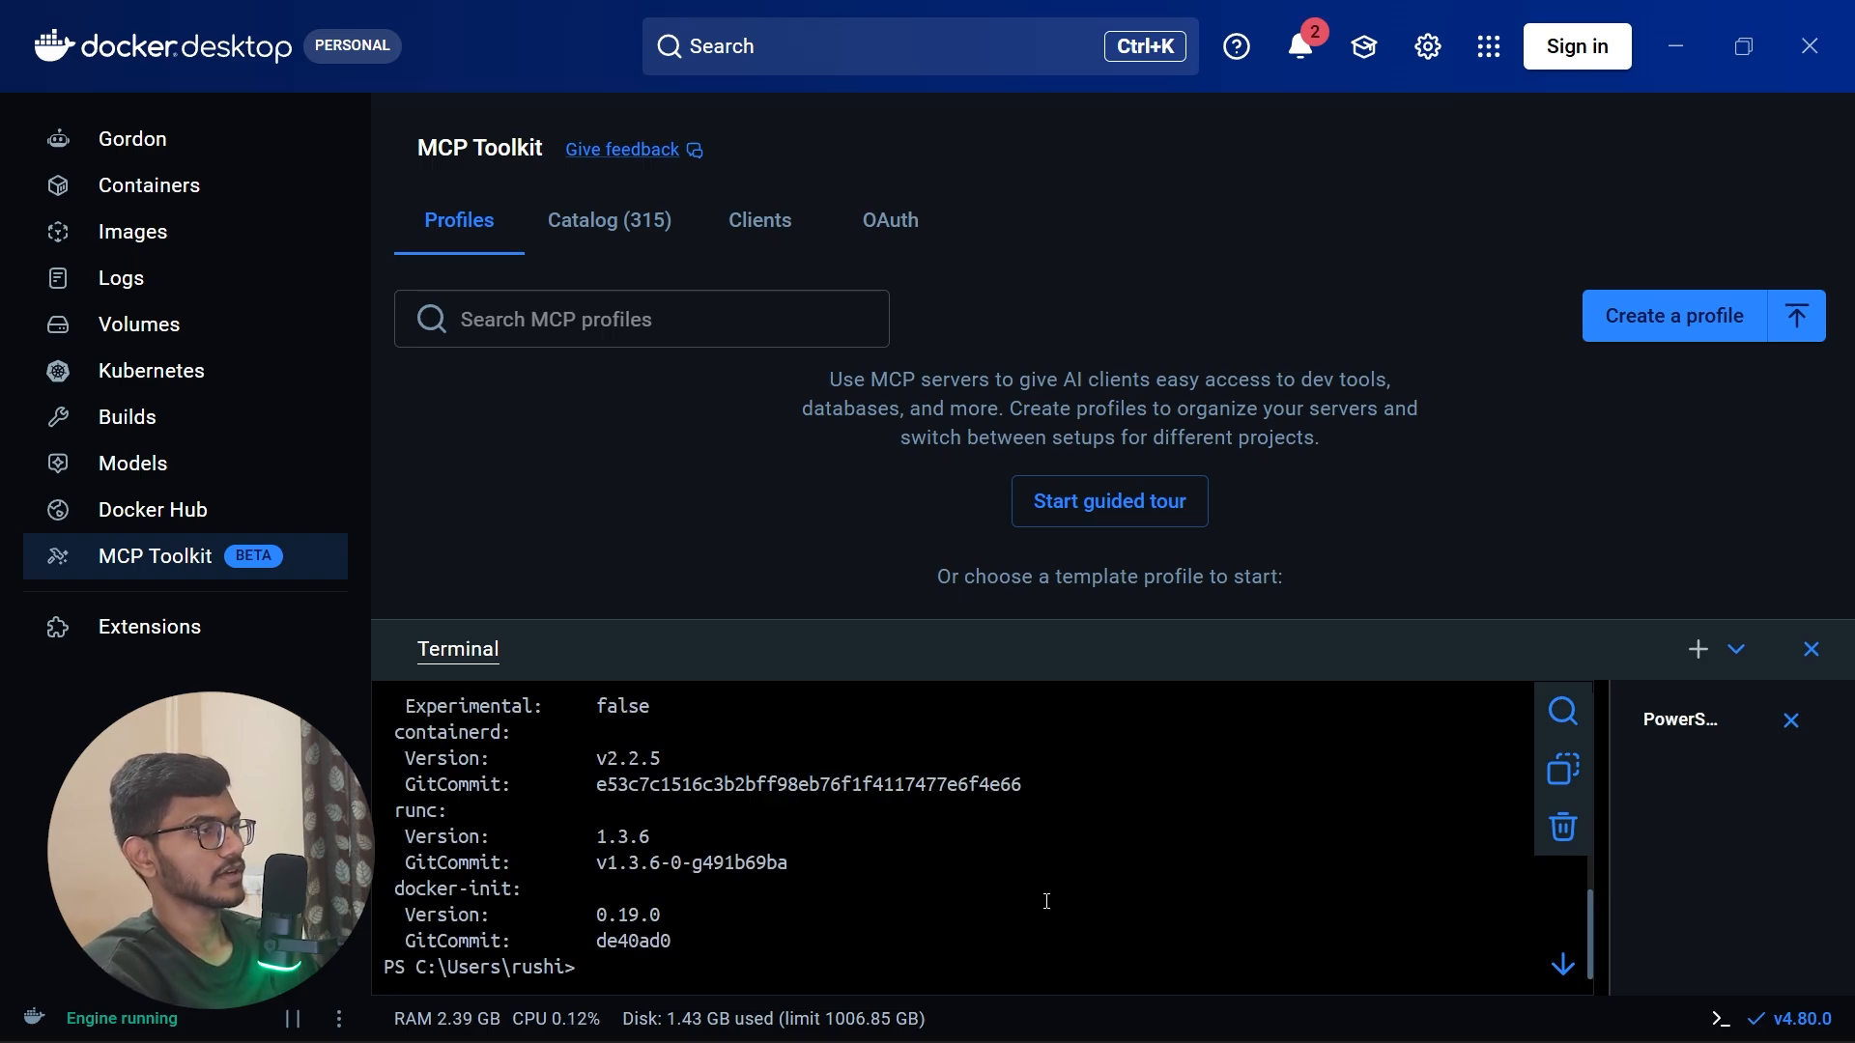
Step: Run docker info, review the terminal output, and close the terminal session and the Docker Desktop window
{"action": "type", "text": "docker info"}
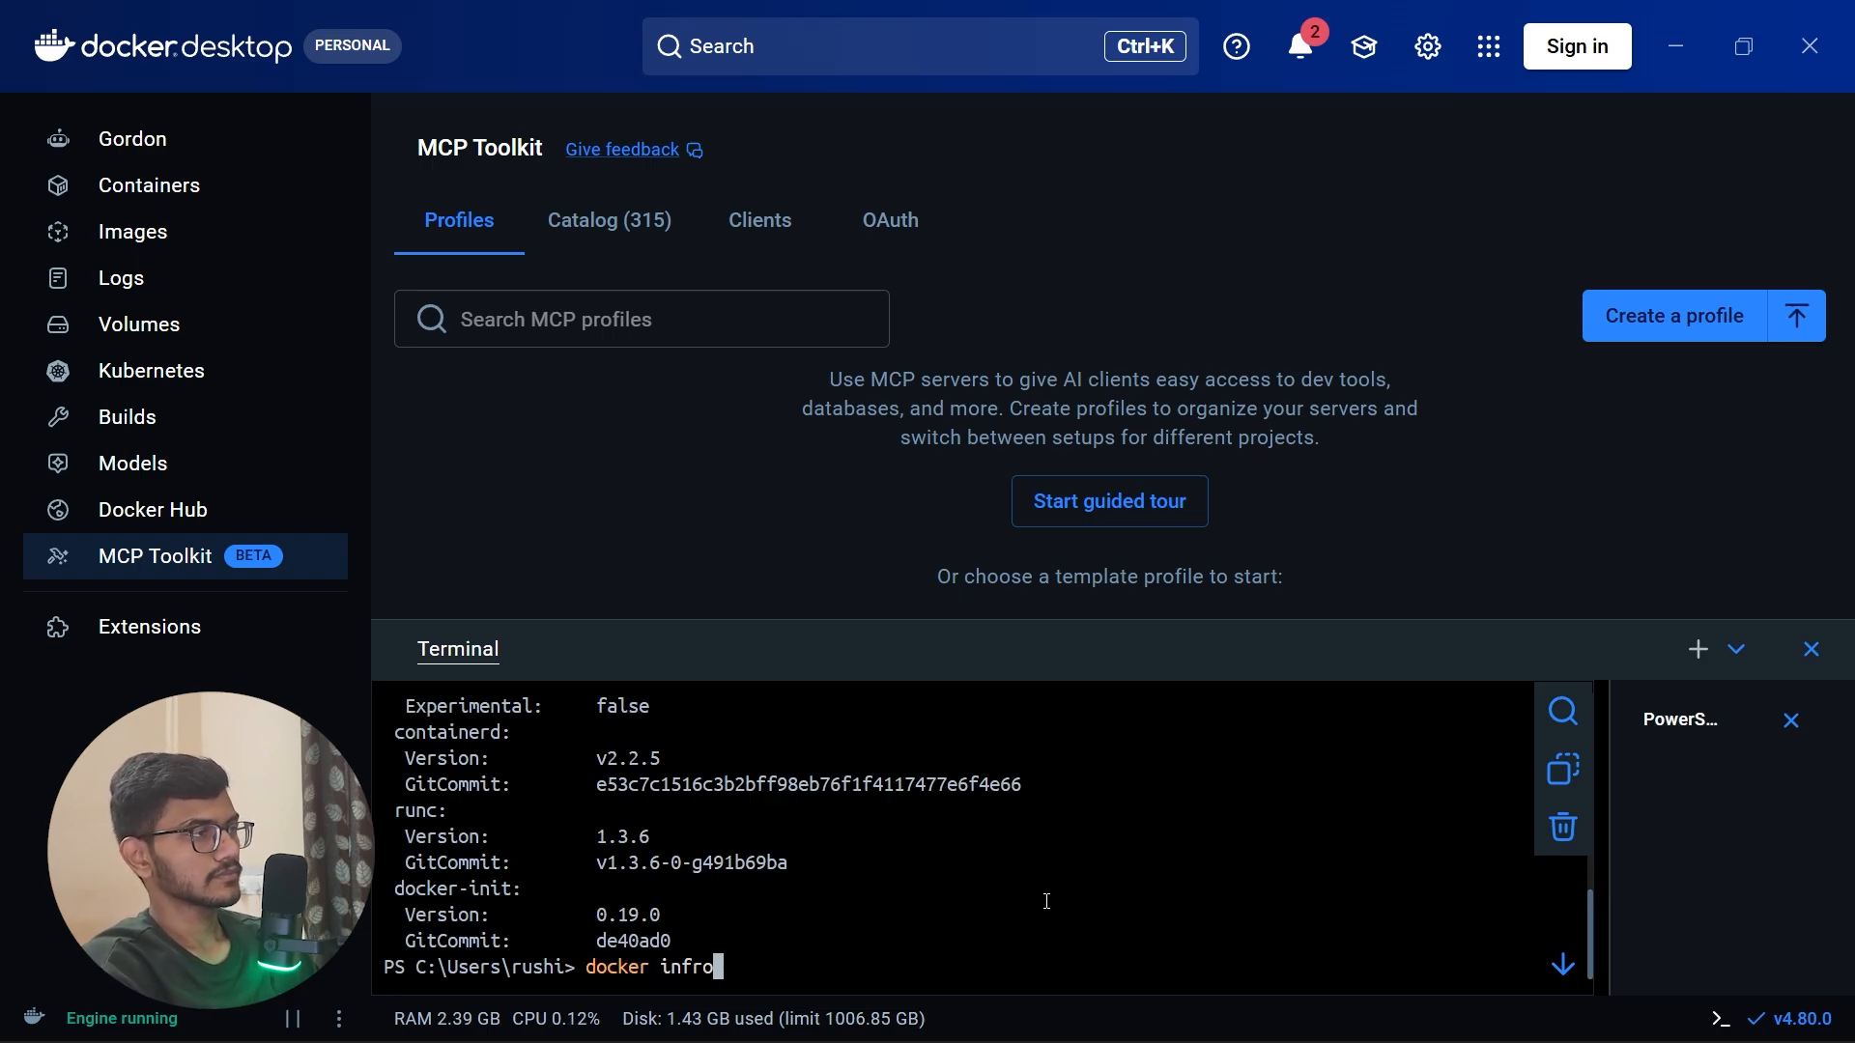
{"action": "key", "text": "Return"}
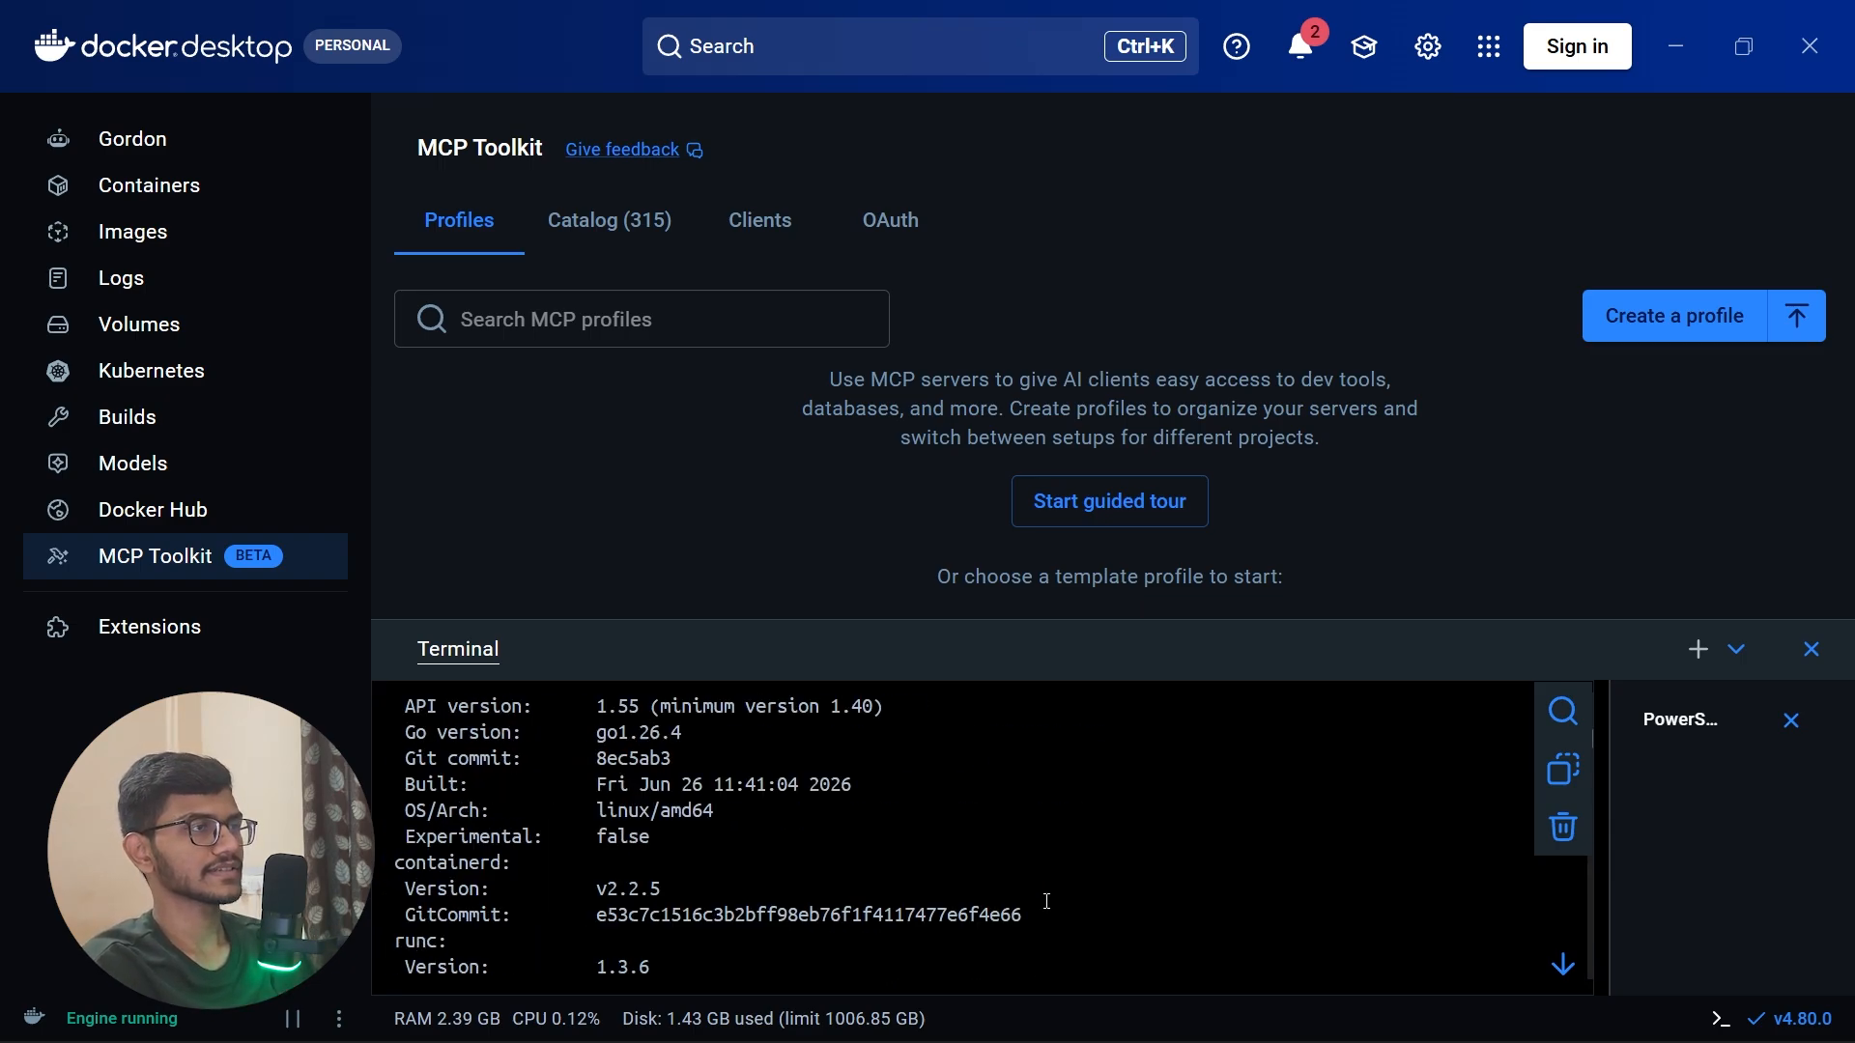
{"action": "scroll", "coordinate": [1352, 821], "scroll_direction": "up", "scroll_amount": 5}
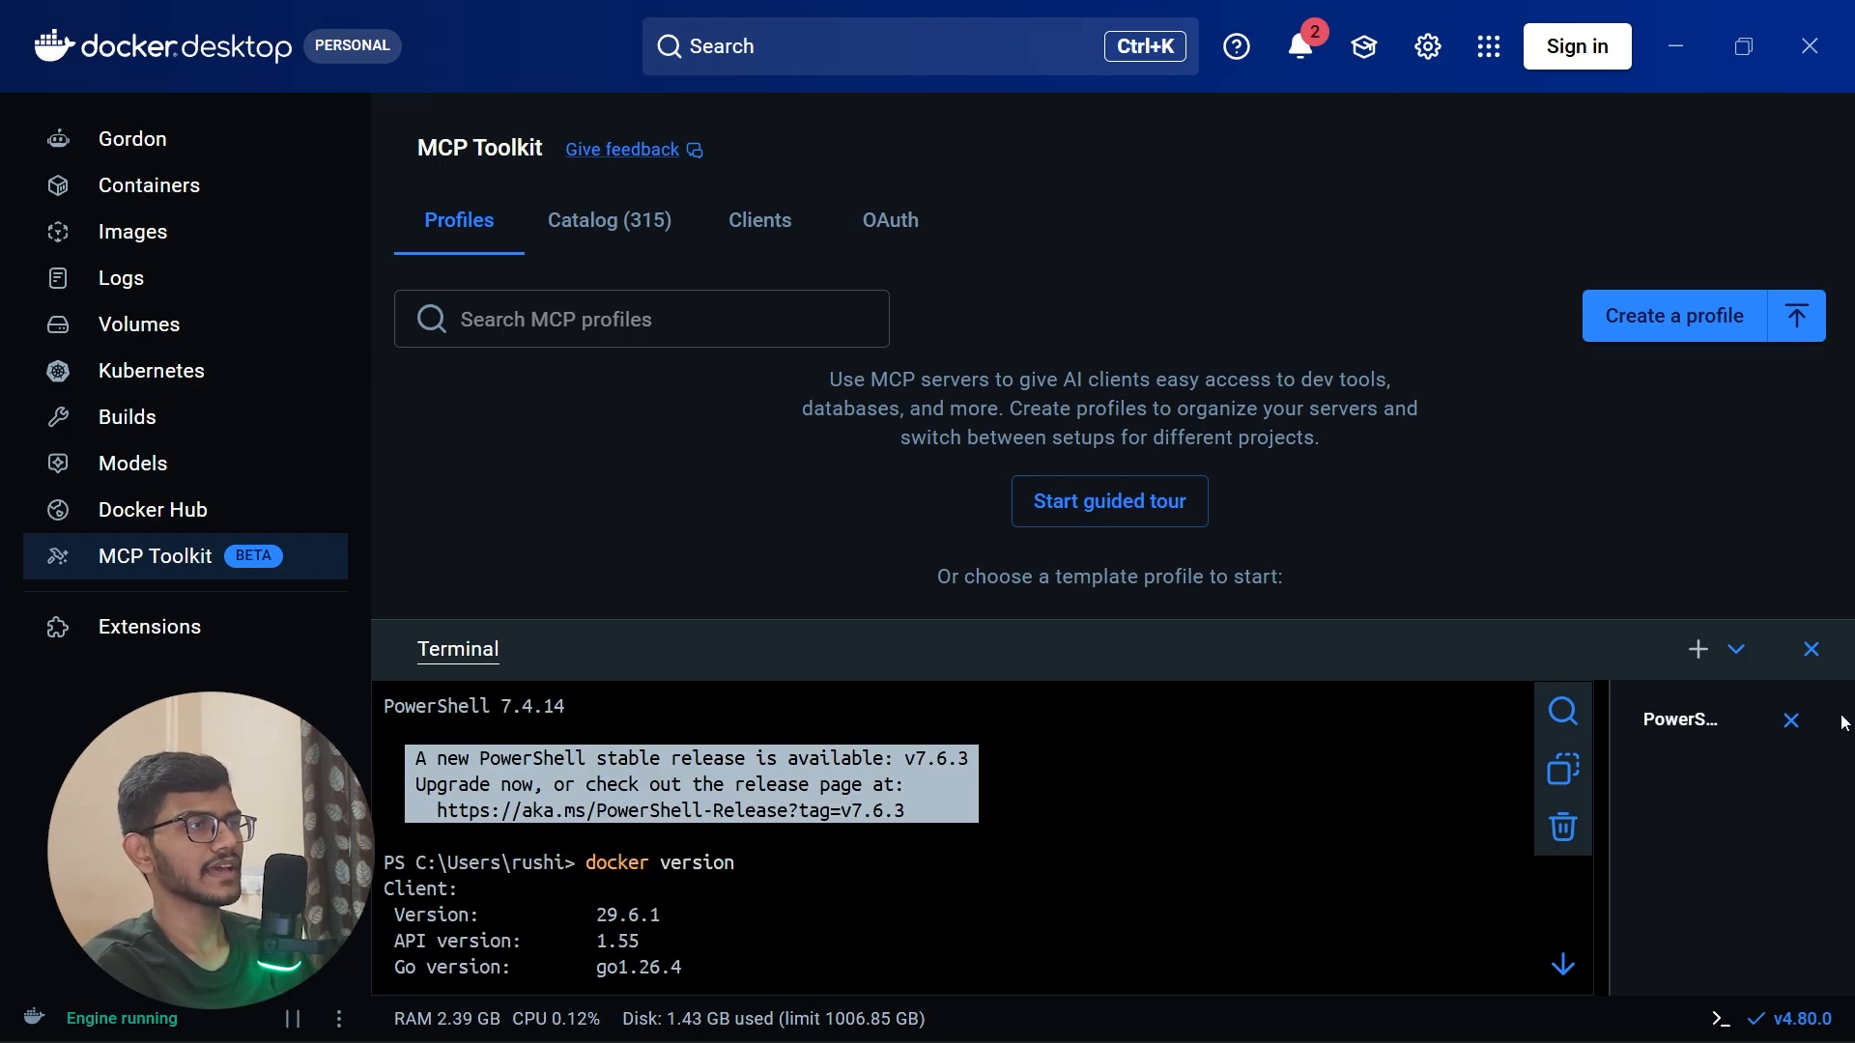
{"action": "left_click", "coordinate": [1790, 719]}
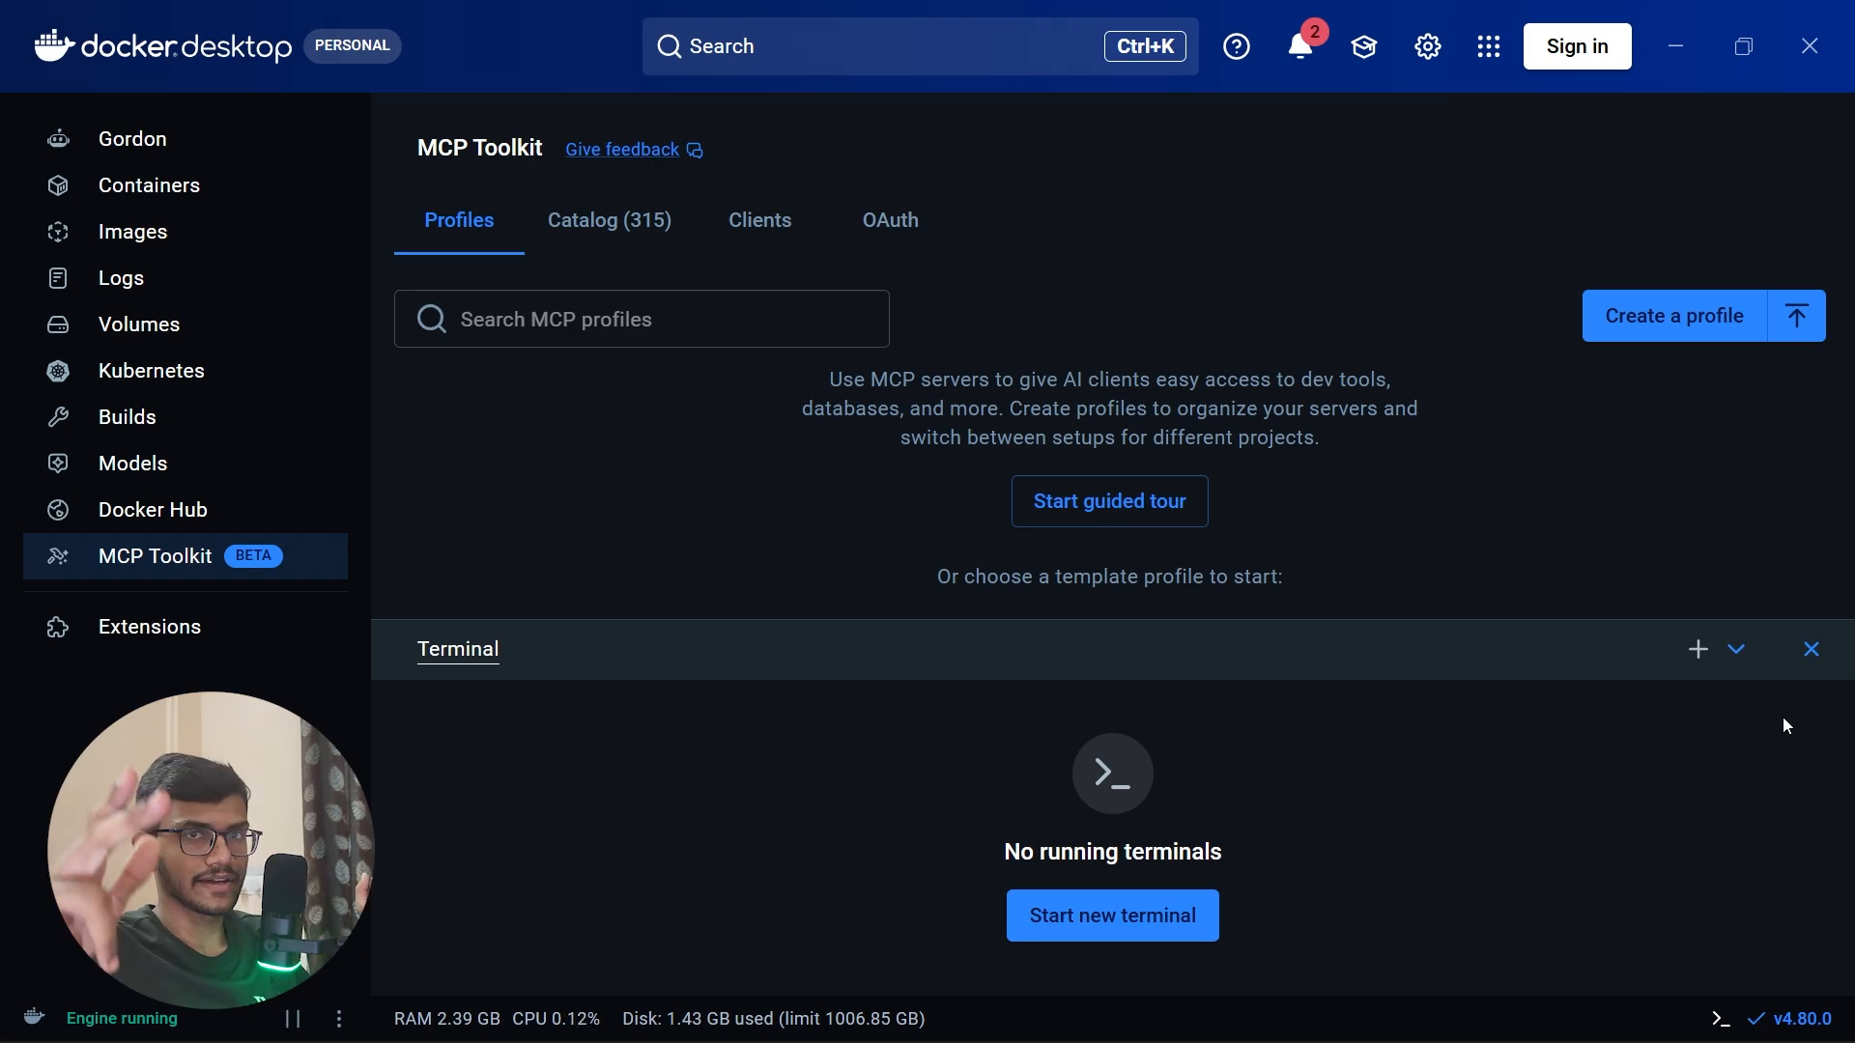
{"action": "left_click", "coordinate": [1807, 38]}
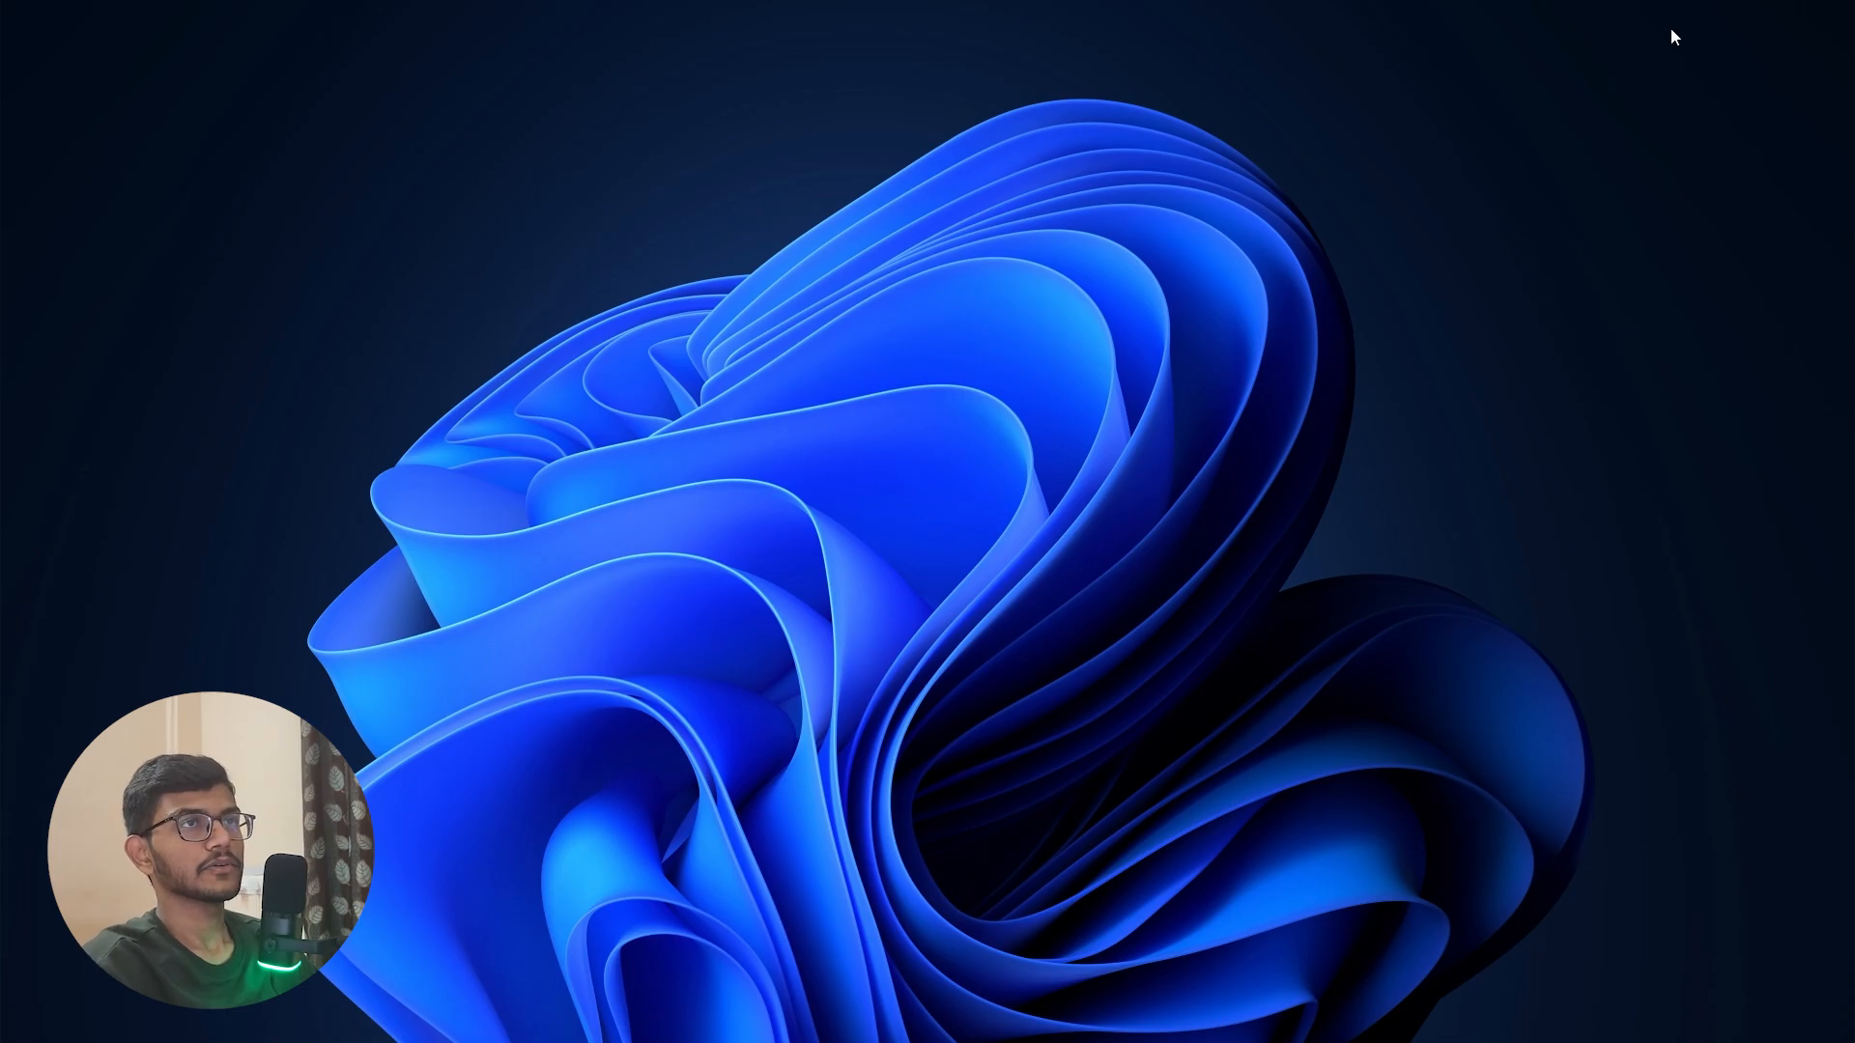
Step: Bring up the Ubuntu WSL terminal, enlarge its text and make it full screen
{"action": "left_click_drag", "start_coordinate": [927, 526], "coordinate": [846, 2]}
{"action": "key", "text": "ctrl+plus"}
{"action": "key", "text": "ctrl+plus"}
{"action": "key", "text": "ctrl+plus"}
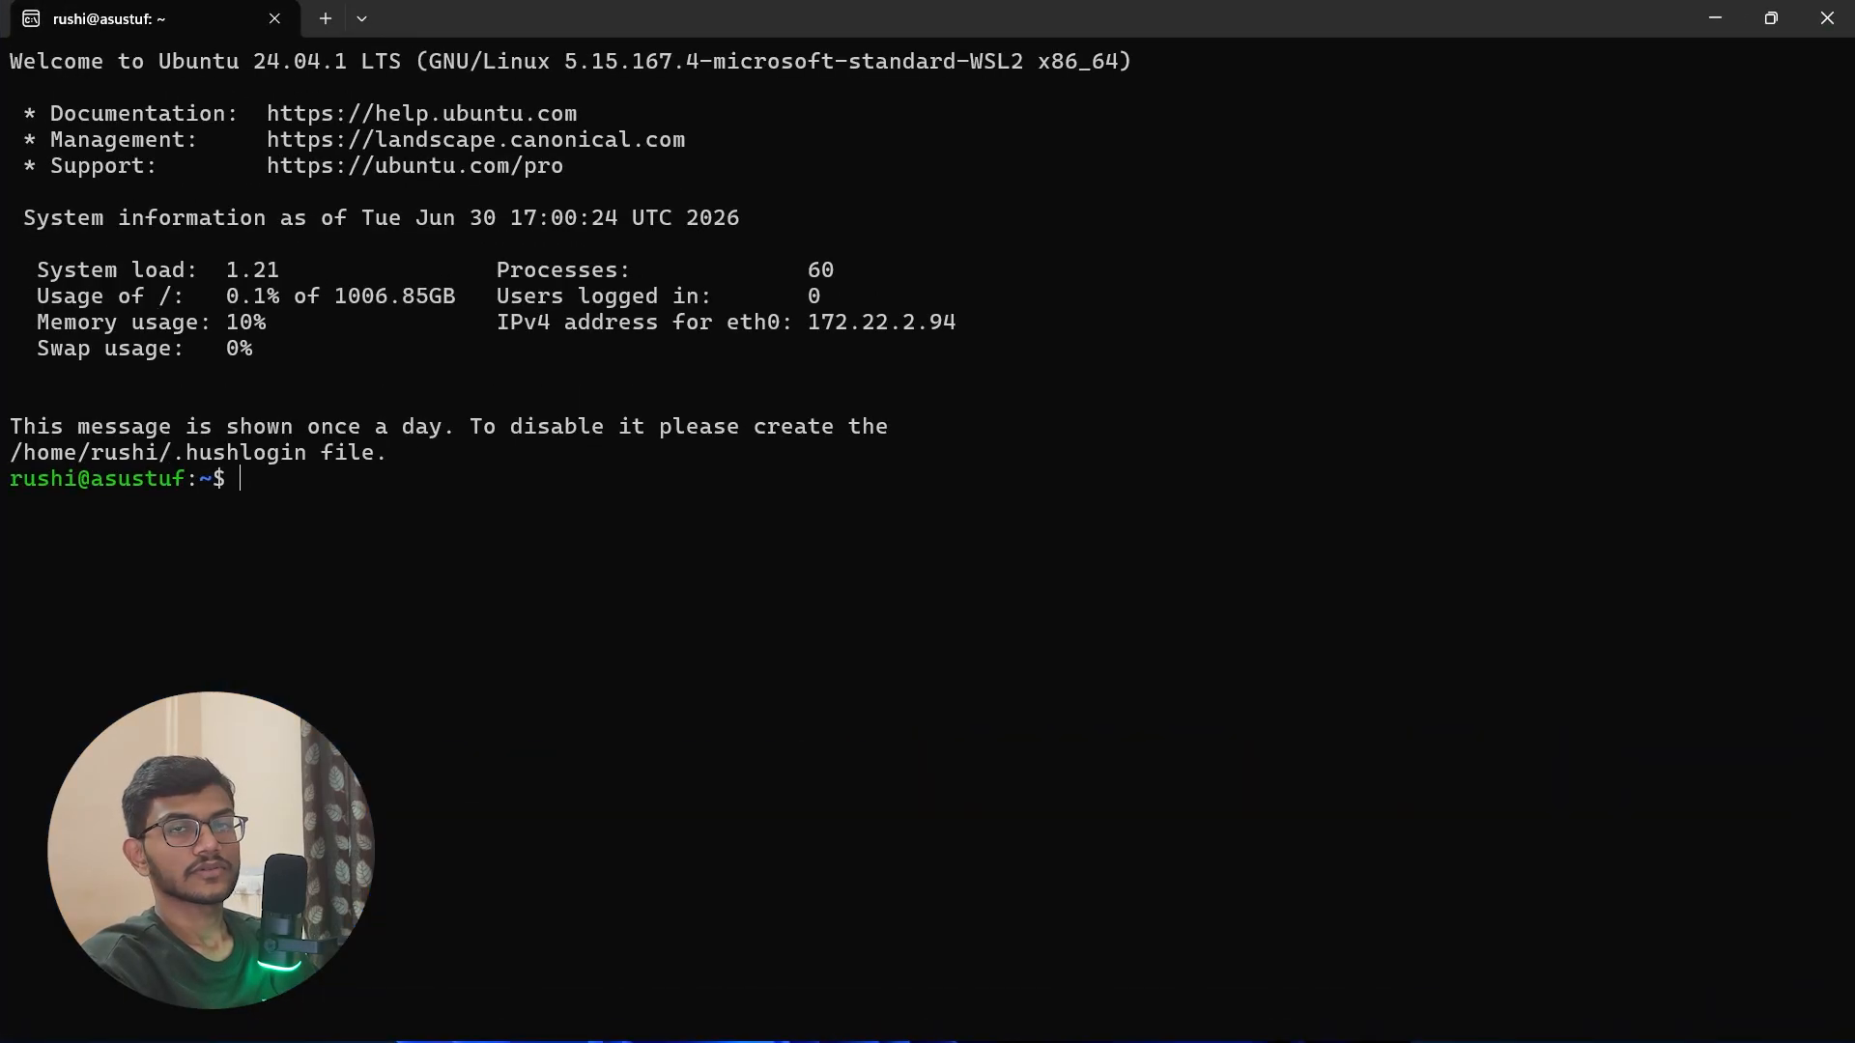
{"action": "key", "text": "F11"}
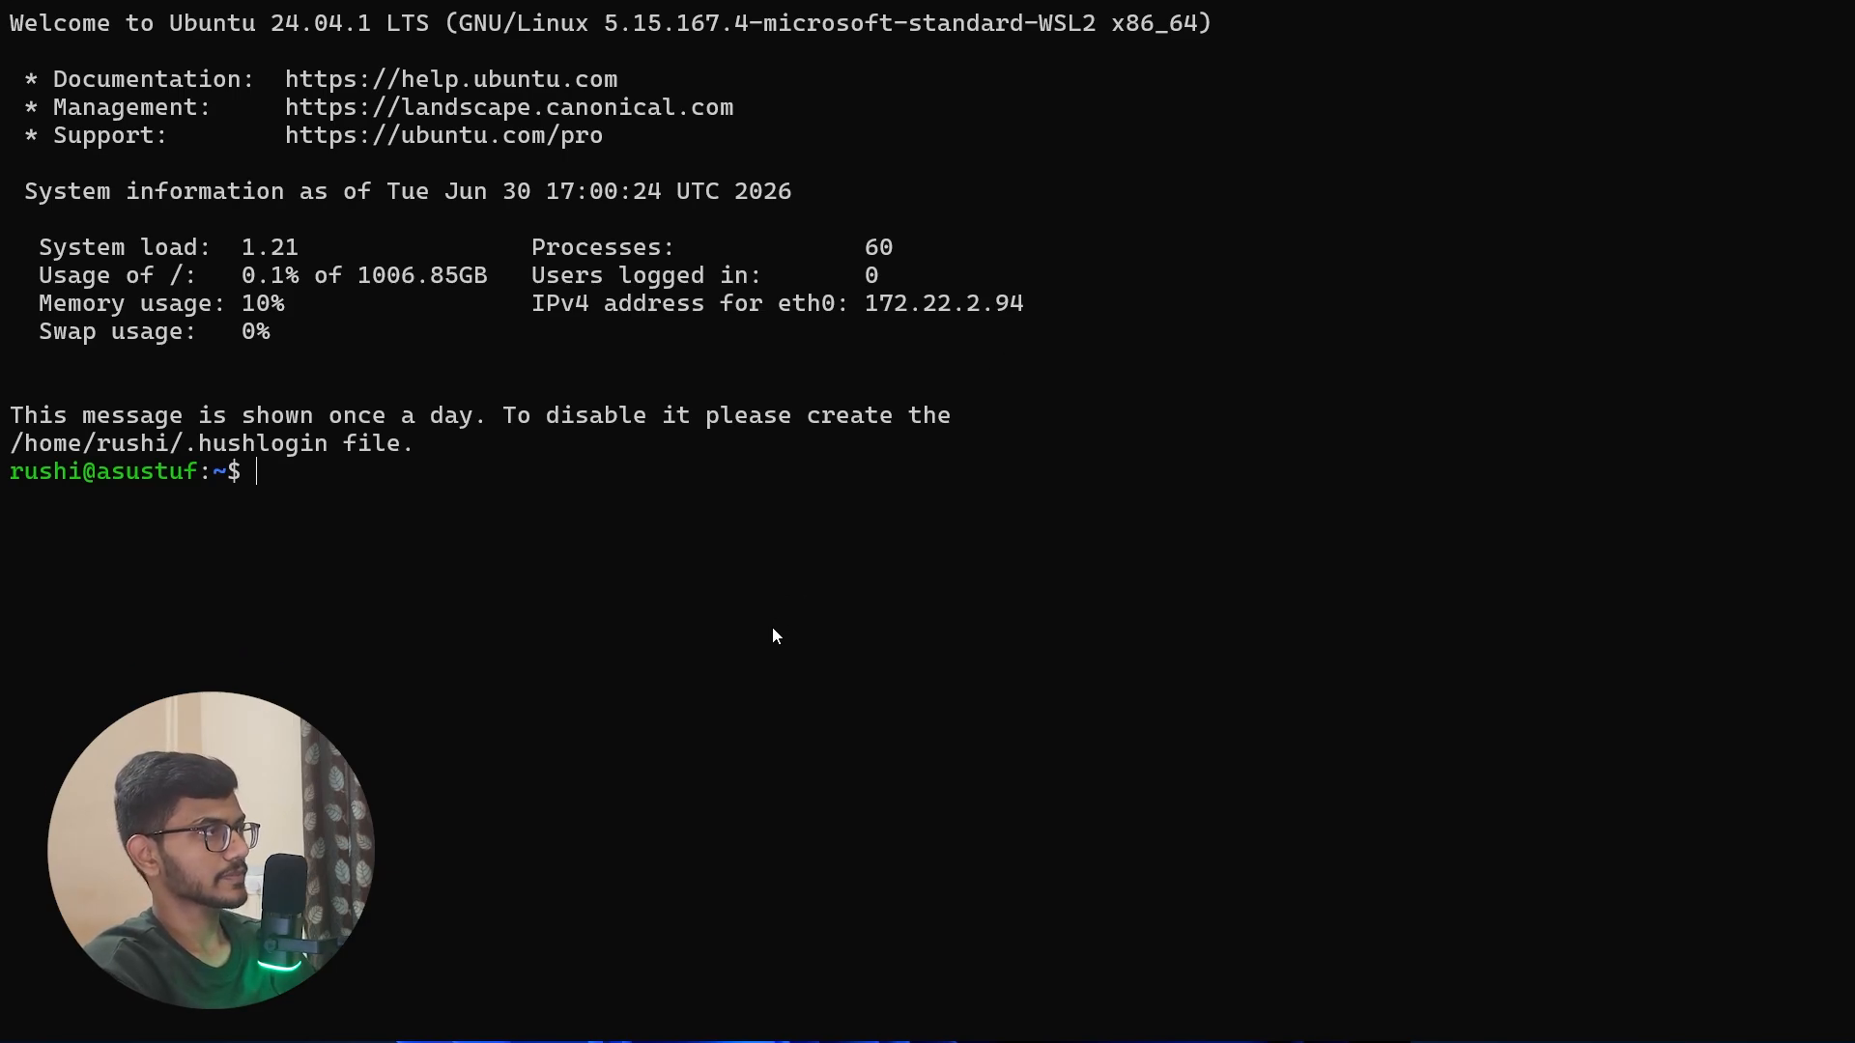
Step: Refresh Ubuntu's package lists with sudo apt-get update, entering the sudo password
{"action": "type", "text": "sudo "}
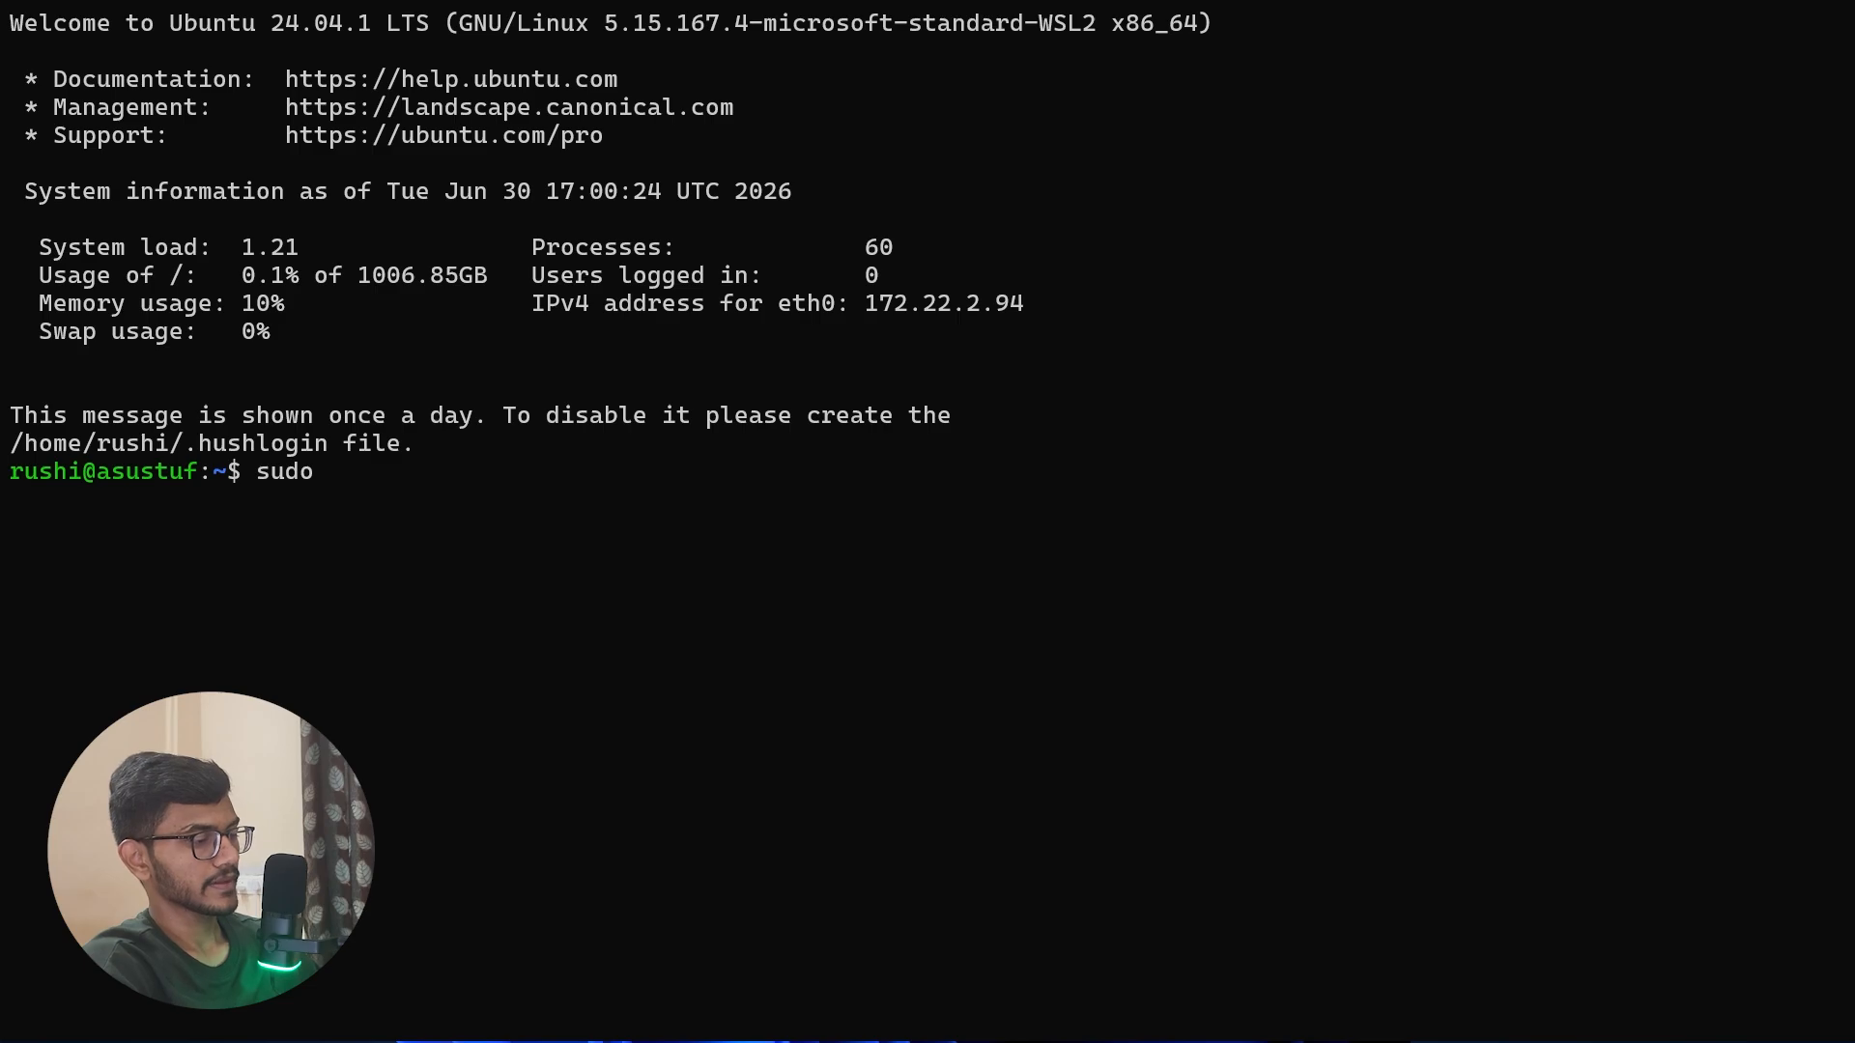
{"action": "type", "text": "apt-get"}
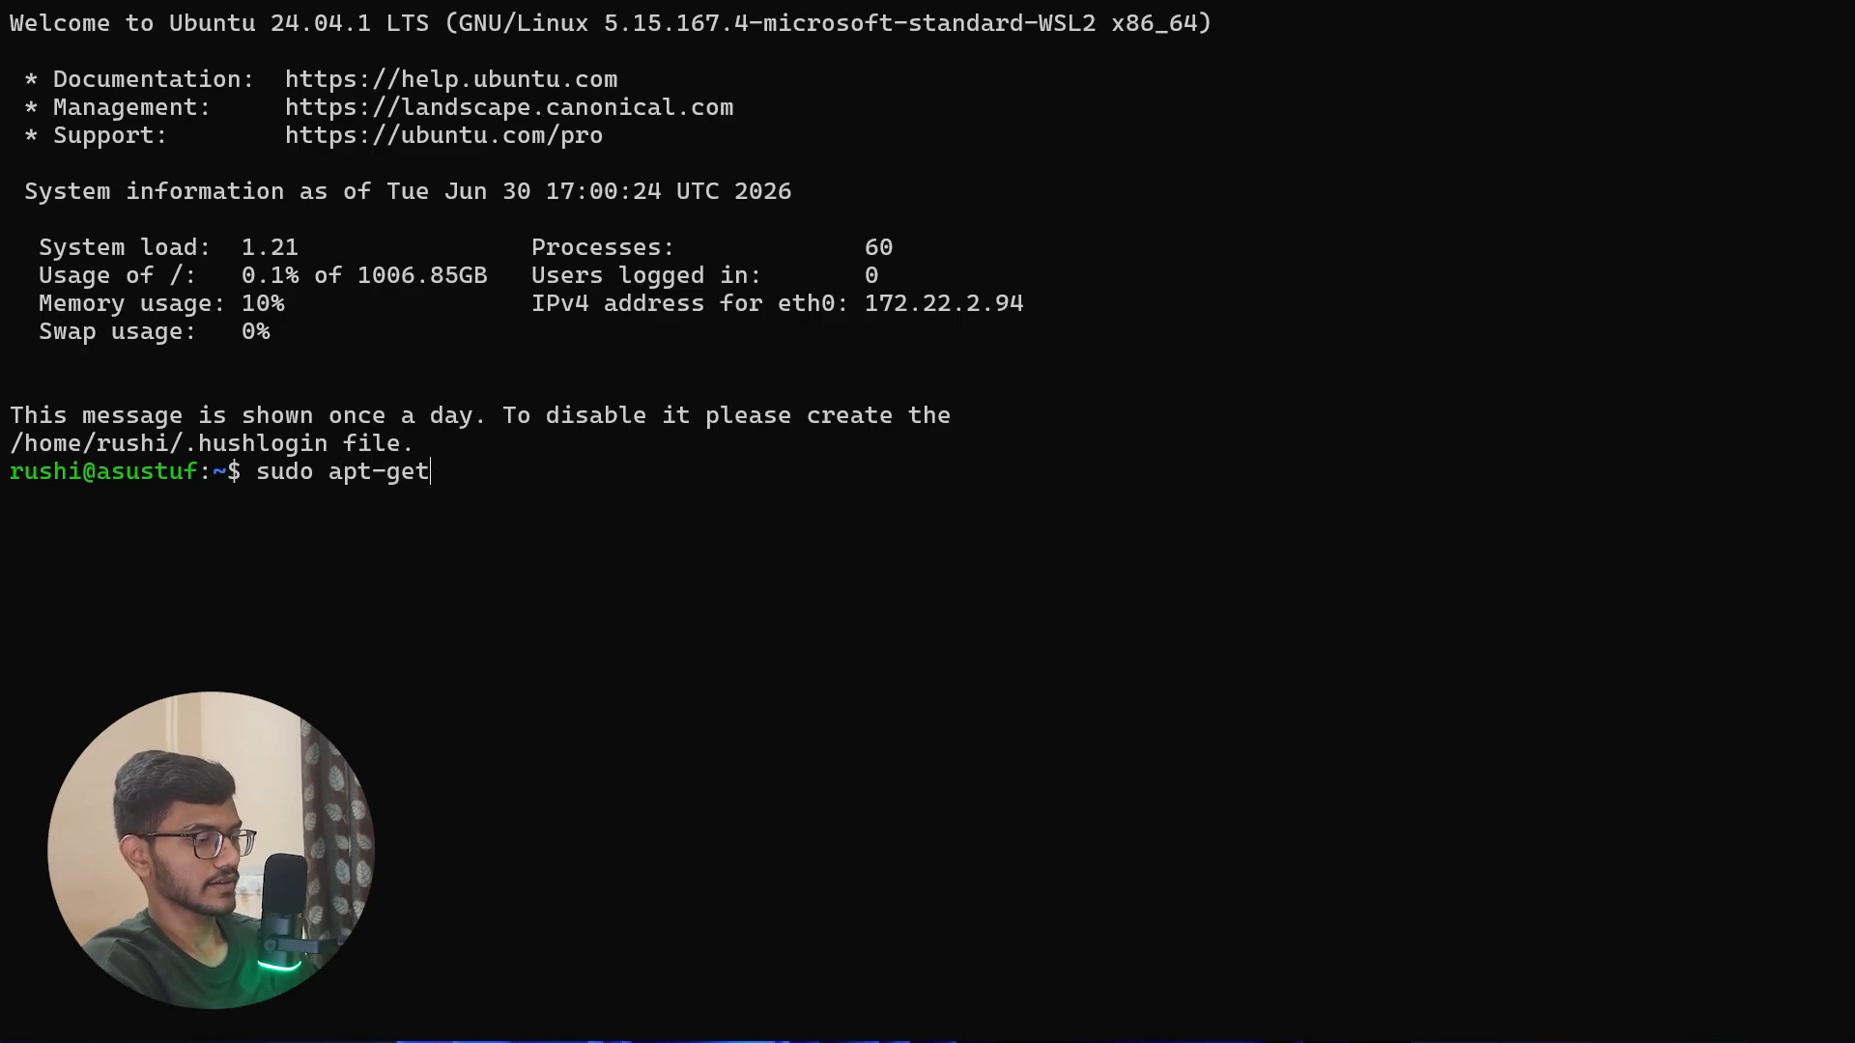
{"action": "type", "text": " update"}
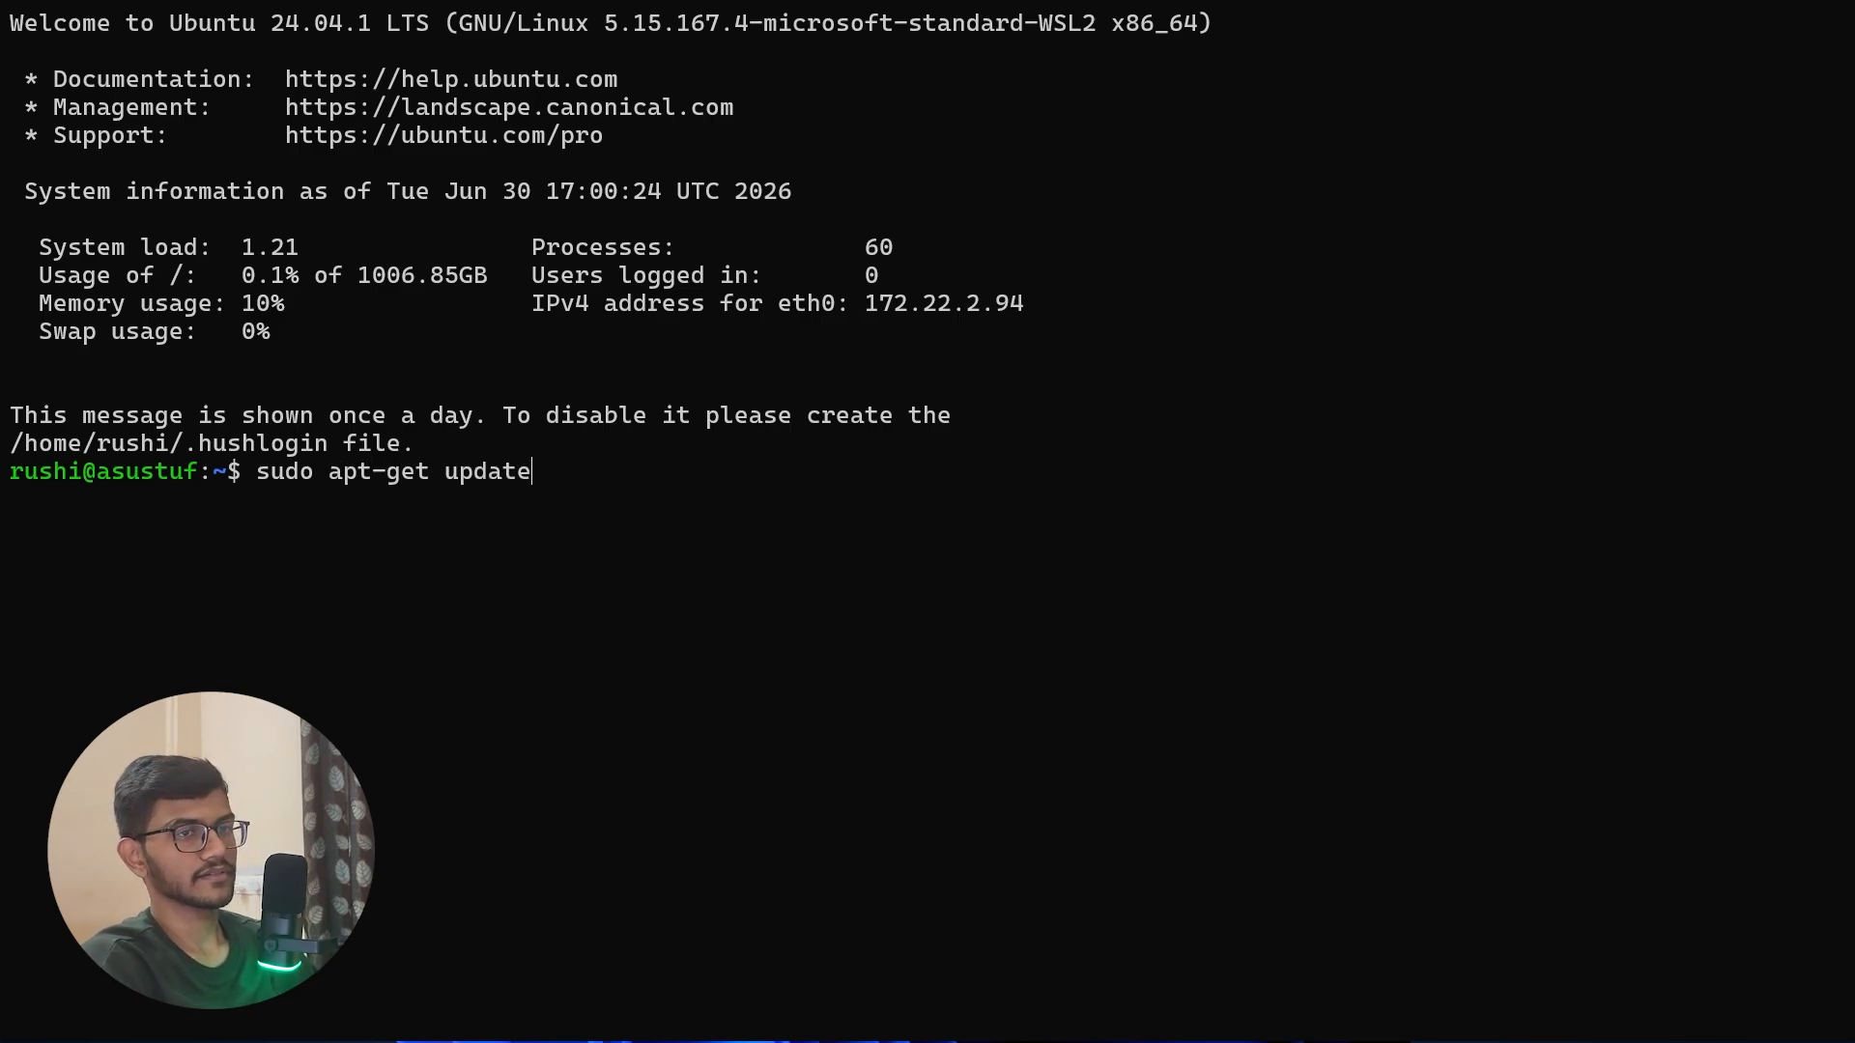
{"action": "key", "text": "Return"}
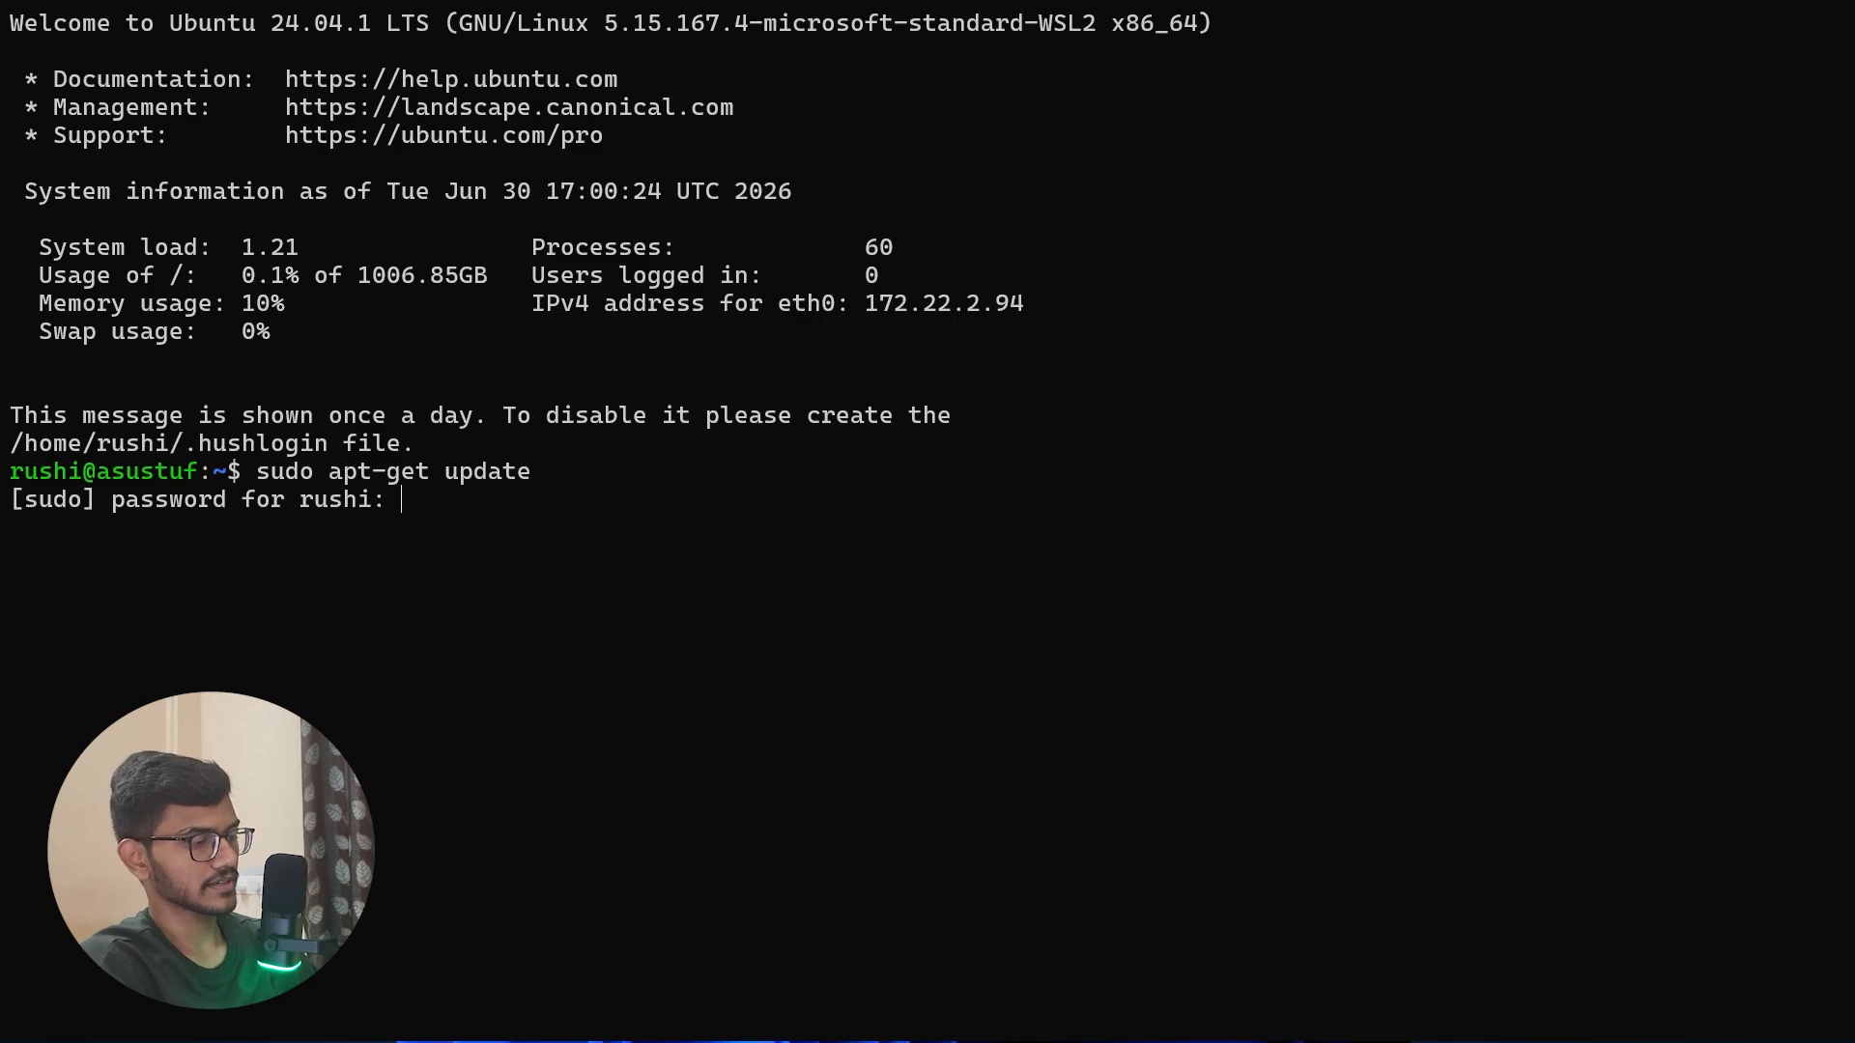
{"action": "key", "text": "Return"}
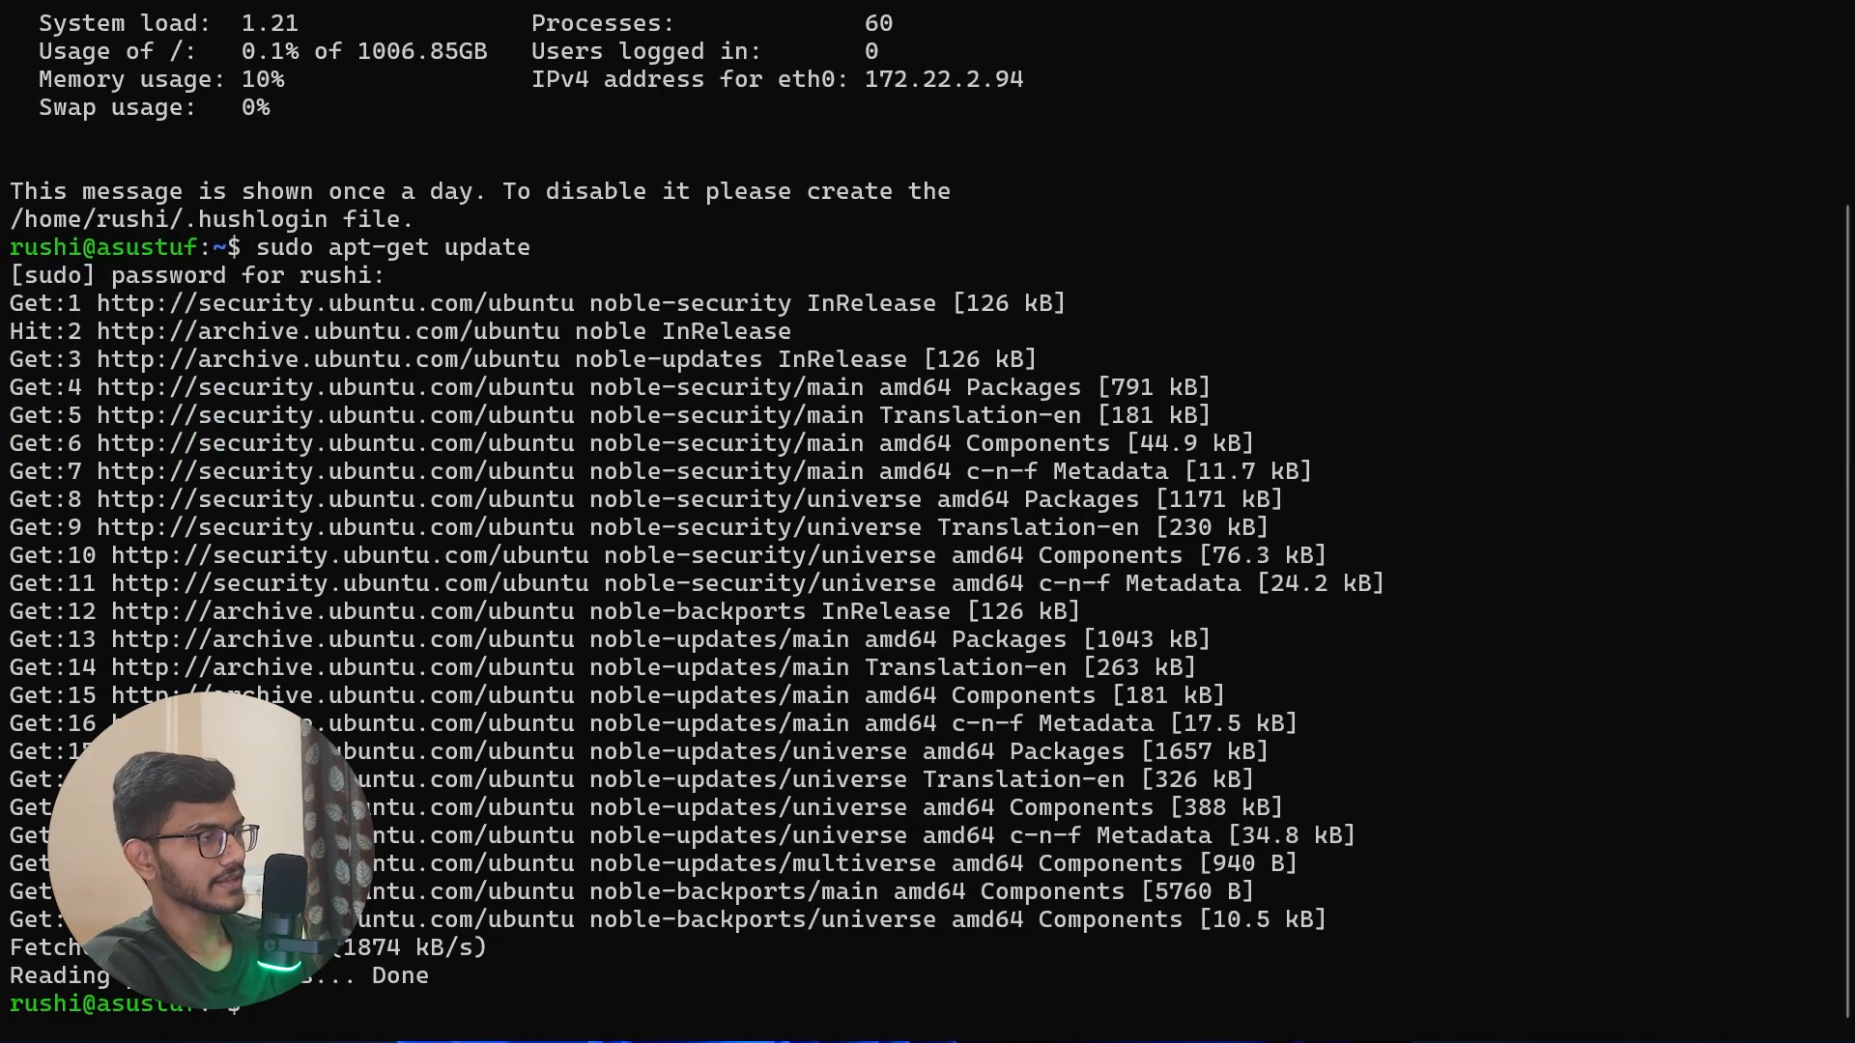
Step: Check whether Docker is available inside Ubuntu by running docker info and docker version
{"action": "type", "text": "oc"}
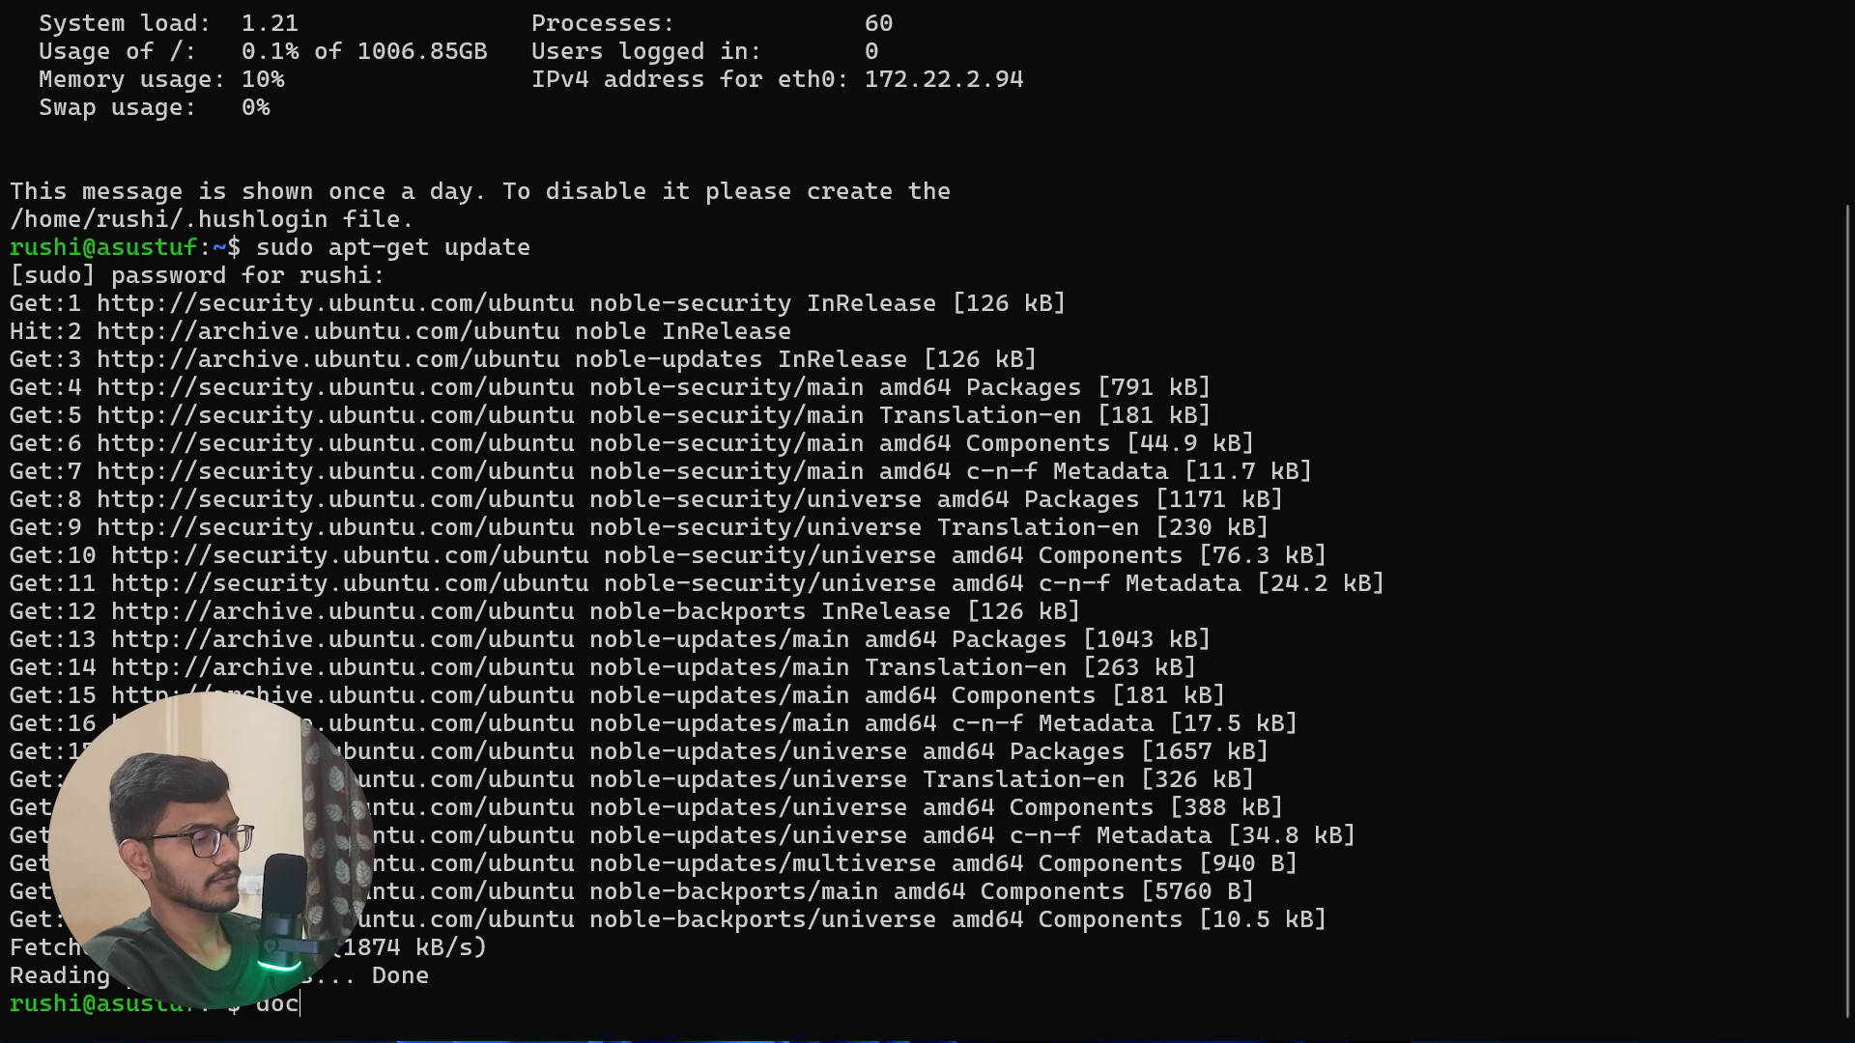
{"action": "type", "text": "ker info"}
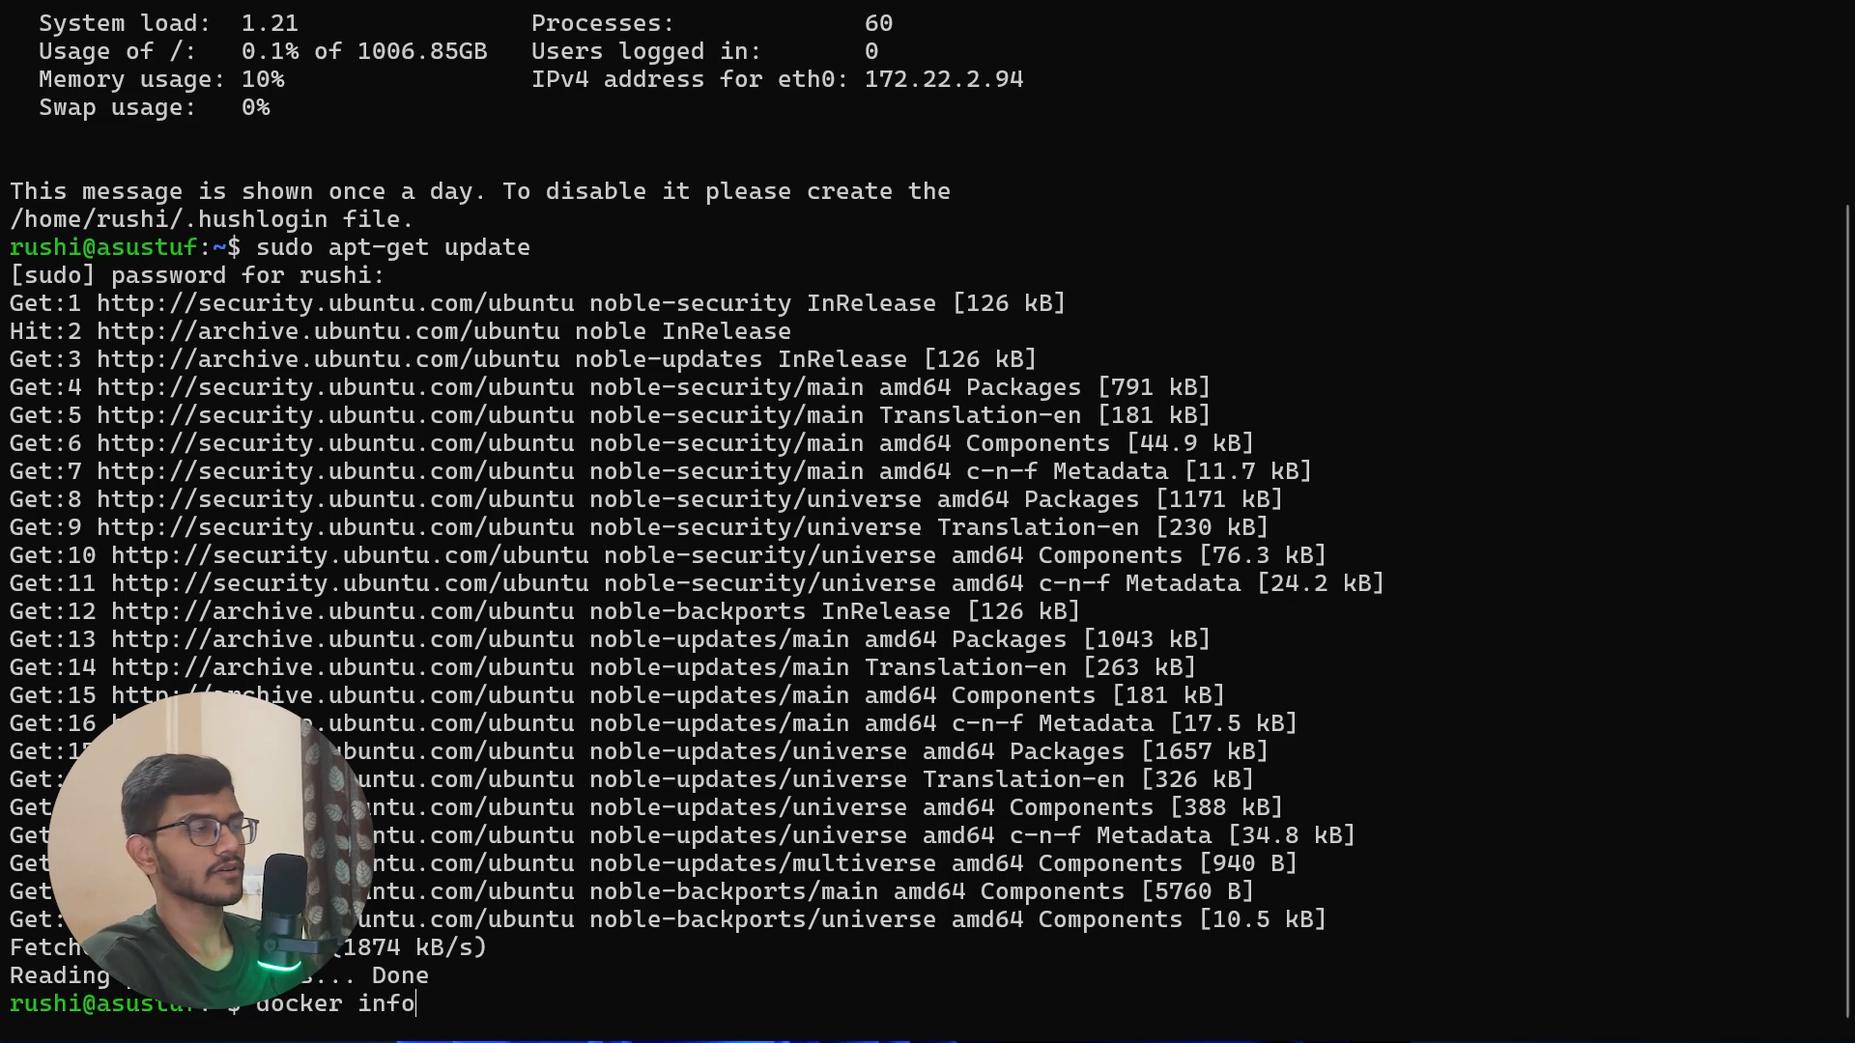
{"action": "key", "text": "Return"}
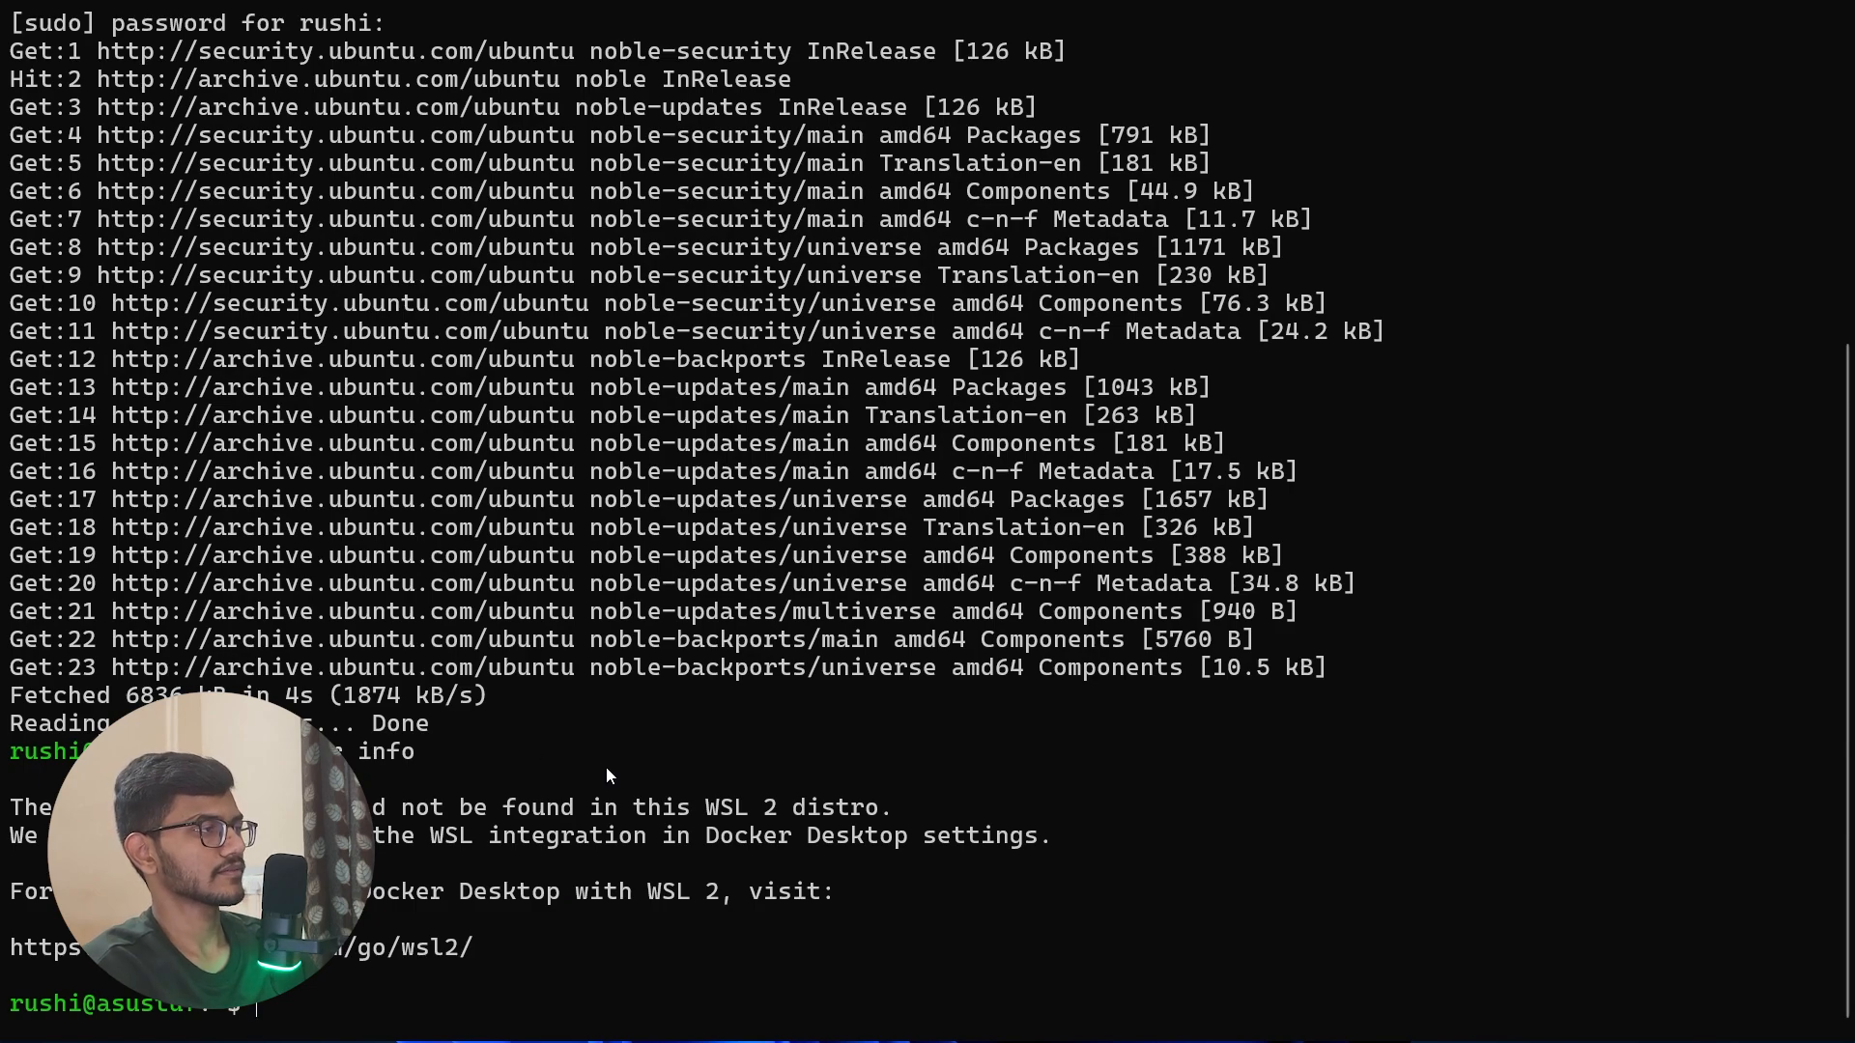
{"action": "key", "text": "Up"}
{"action": "key", "text": "BackSpace"}
{"action": "key", "text": "BackSpace"}
{"action": "key", "text": "BackSpace"}
{"action": "key", "text": "BackSpace"}
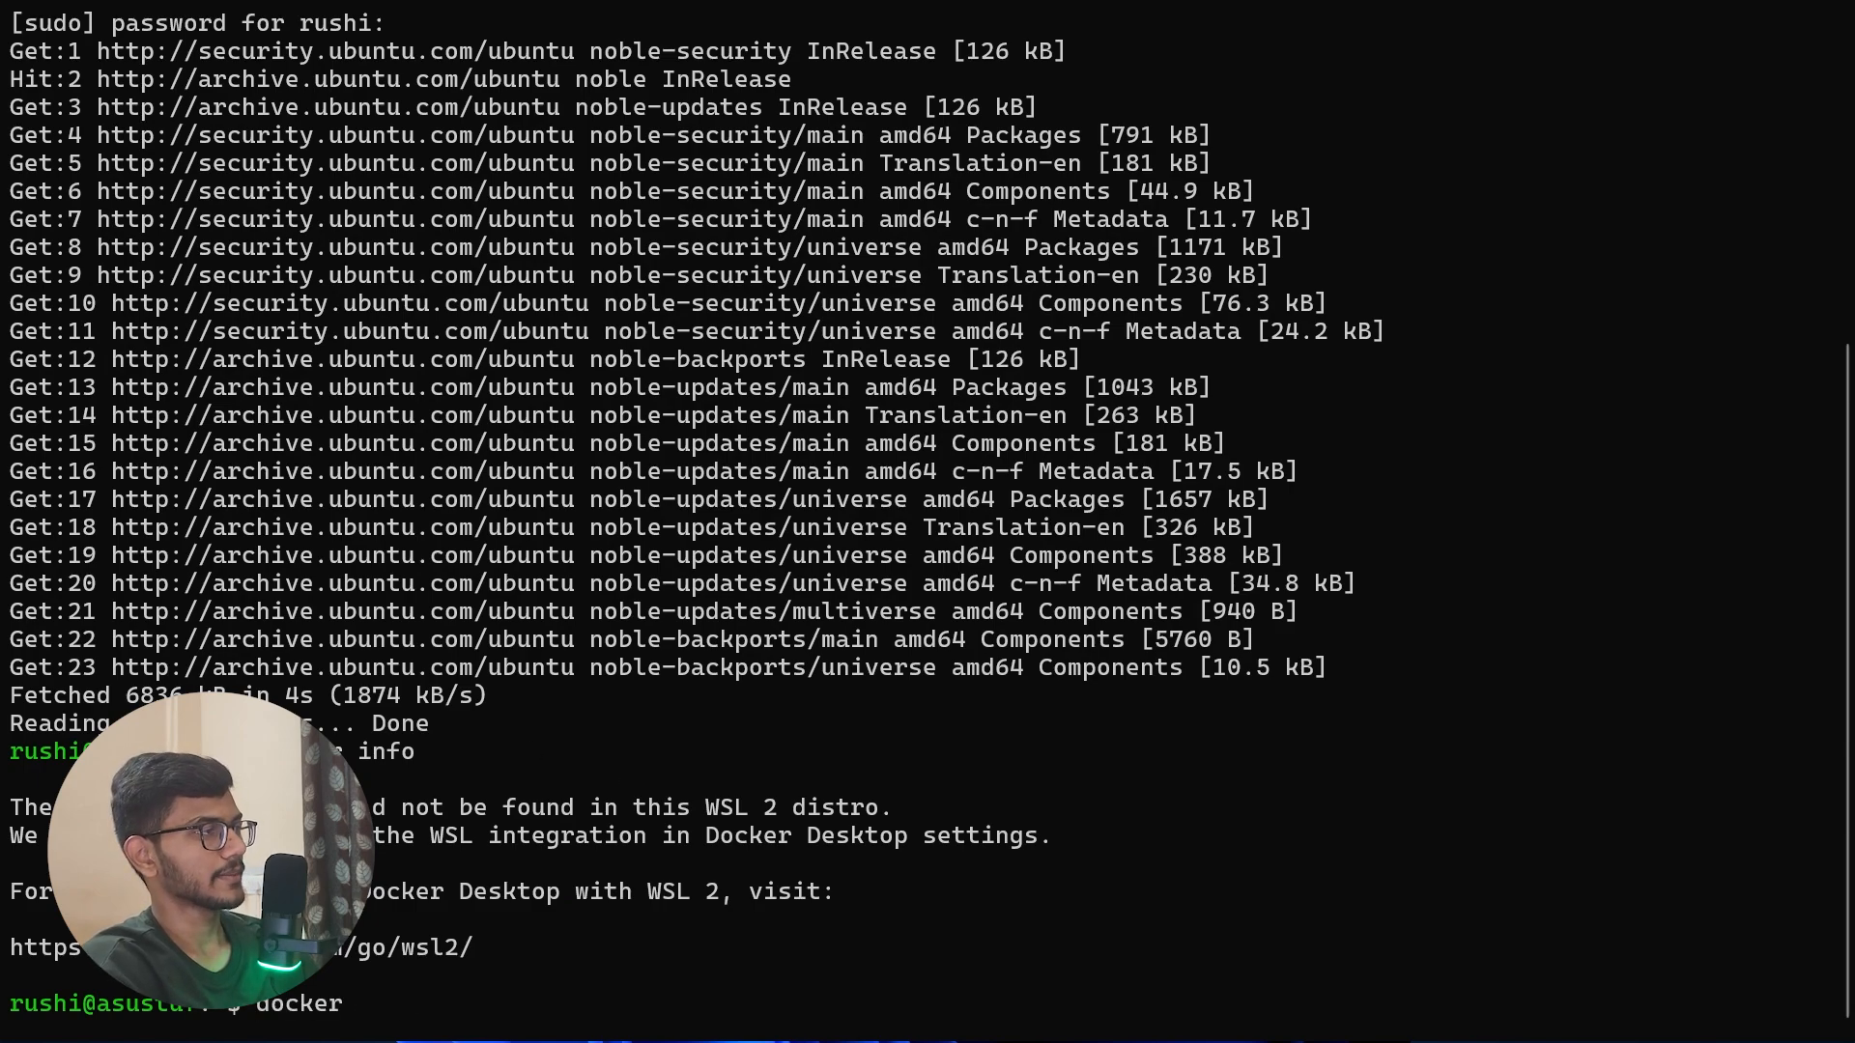
{"action": "type", "text": "version"}
{"action": "key", "text": "Return"}
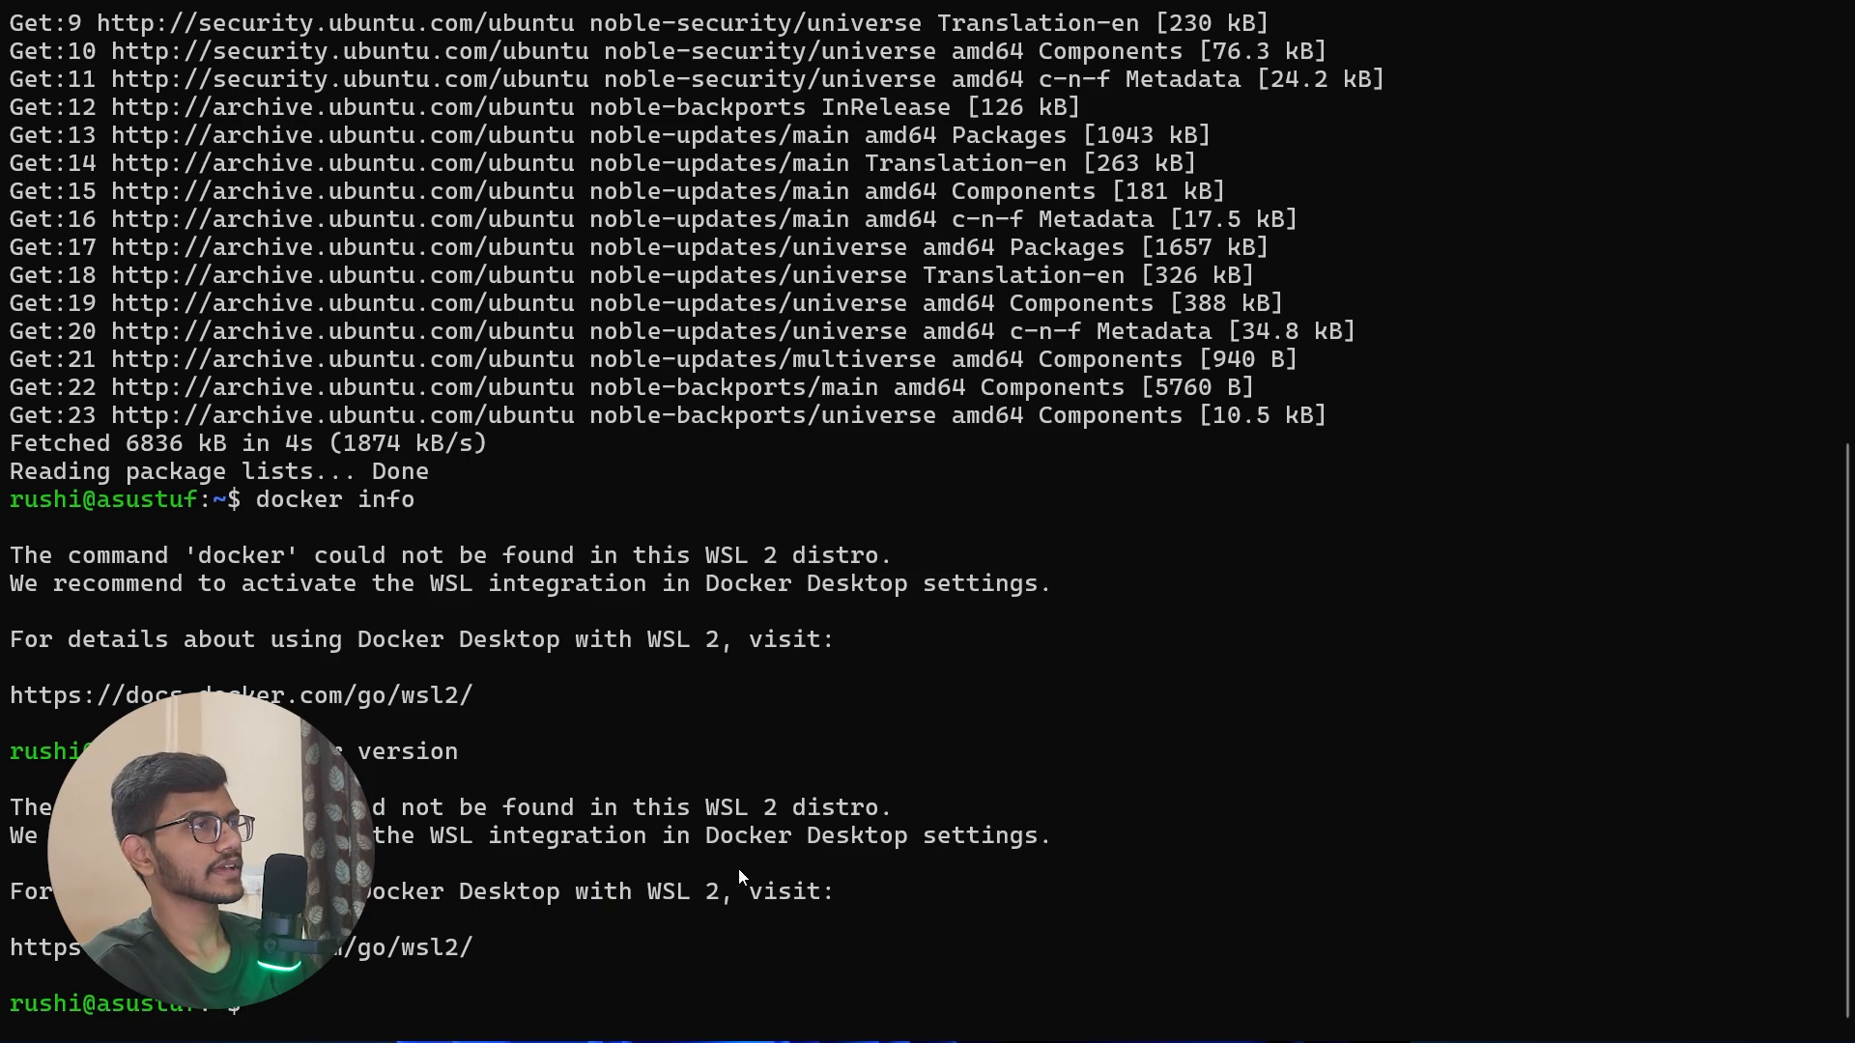
Step: Switch to the browser, replace the Docker website tab with a new one and search for "docker installation for ubuntu"
{"action": "key", "text": "alt+Tab"}
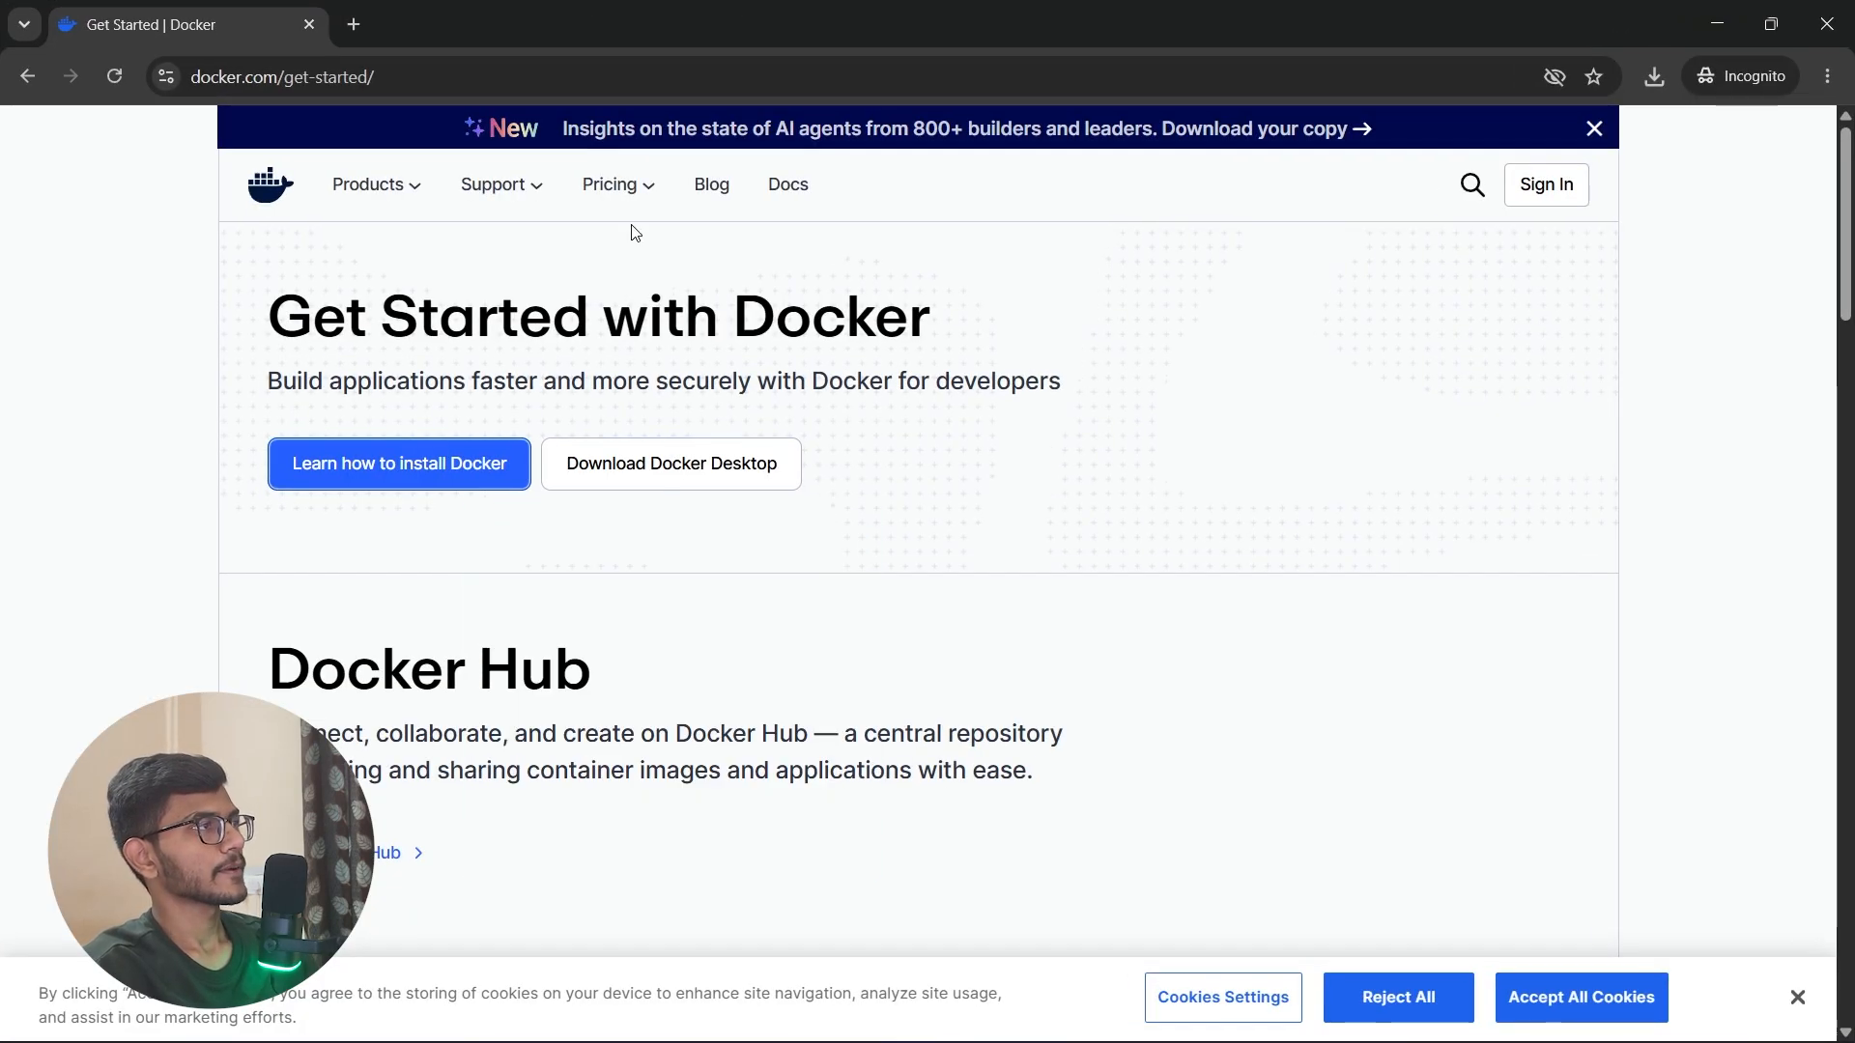
{"action": "left_click", "coordinate": [410, 189]}
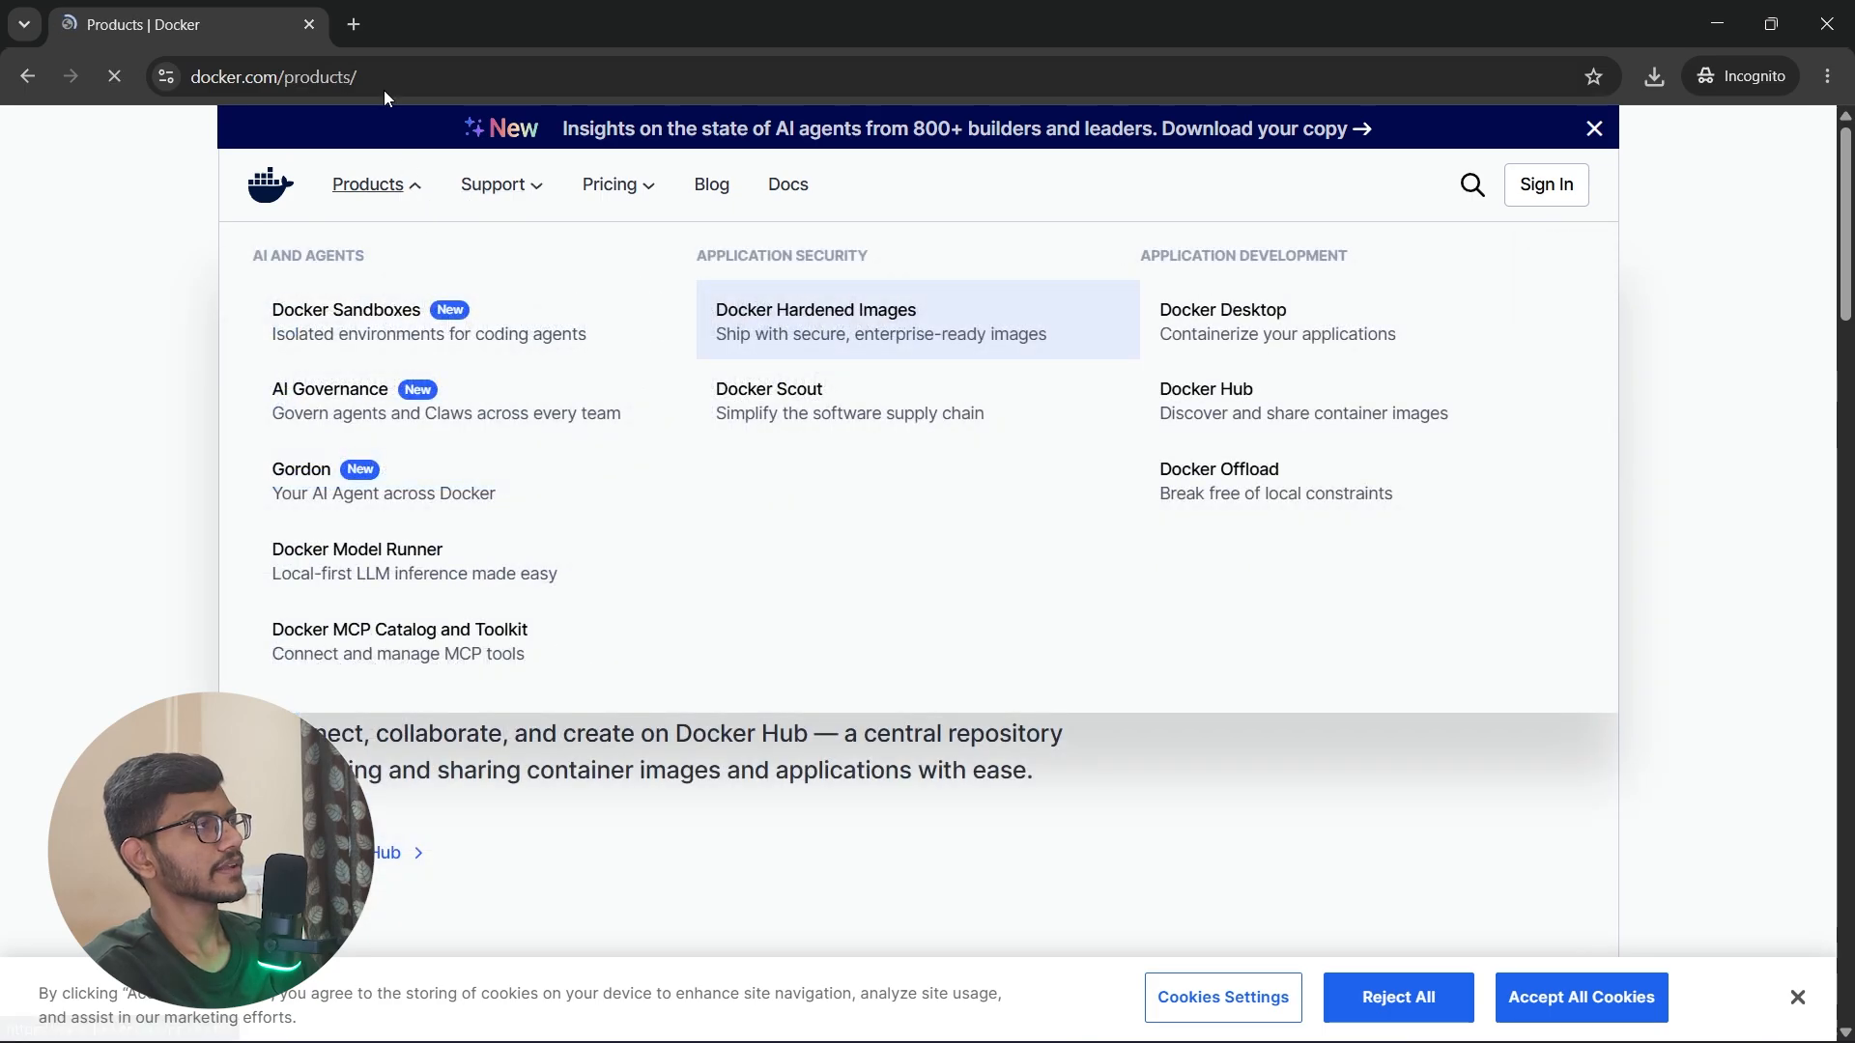
{"action": "left_click", "coordinate": [353, 25]}
{"action": "left_click", "coordinate": [310, 25]}
{"action": "type", "text": "doc"}
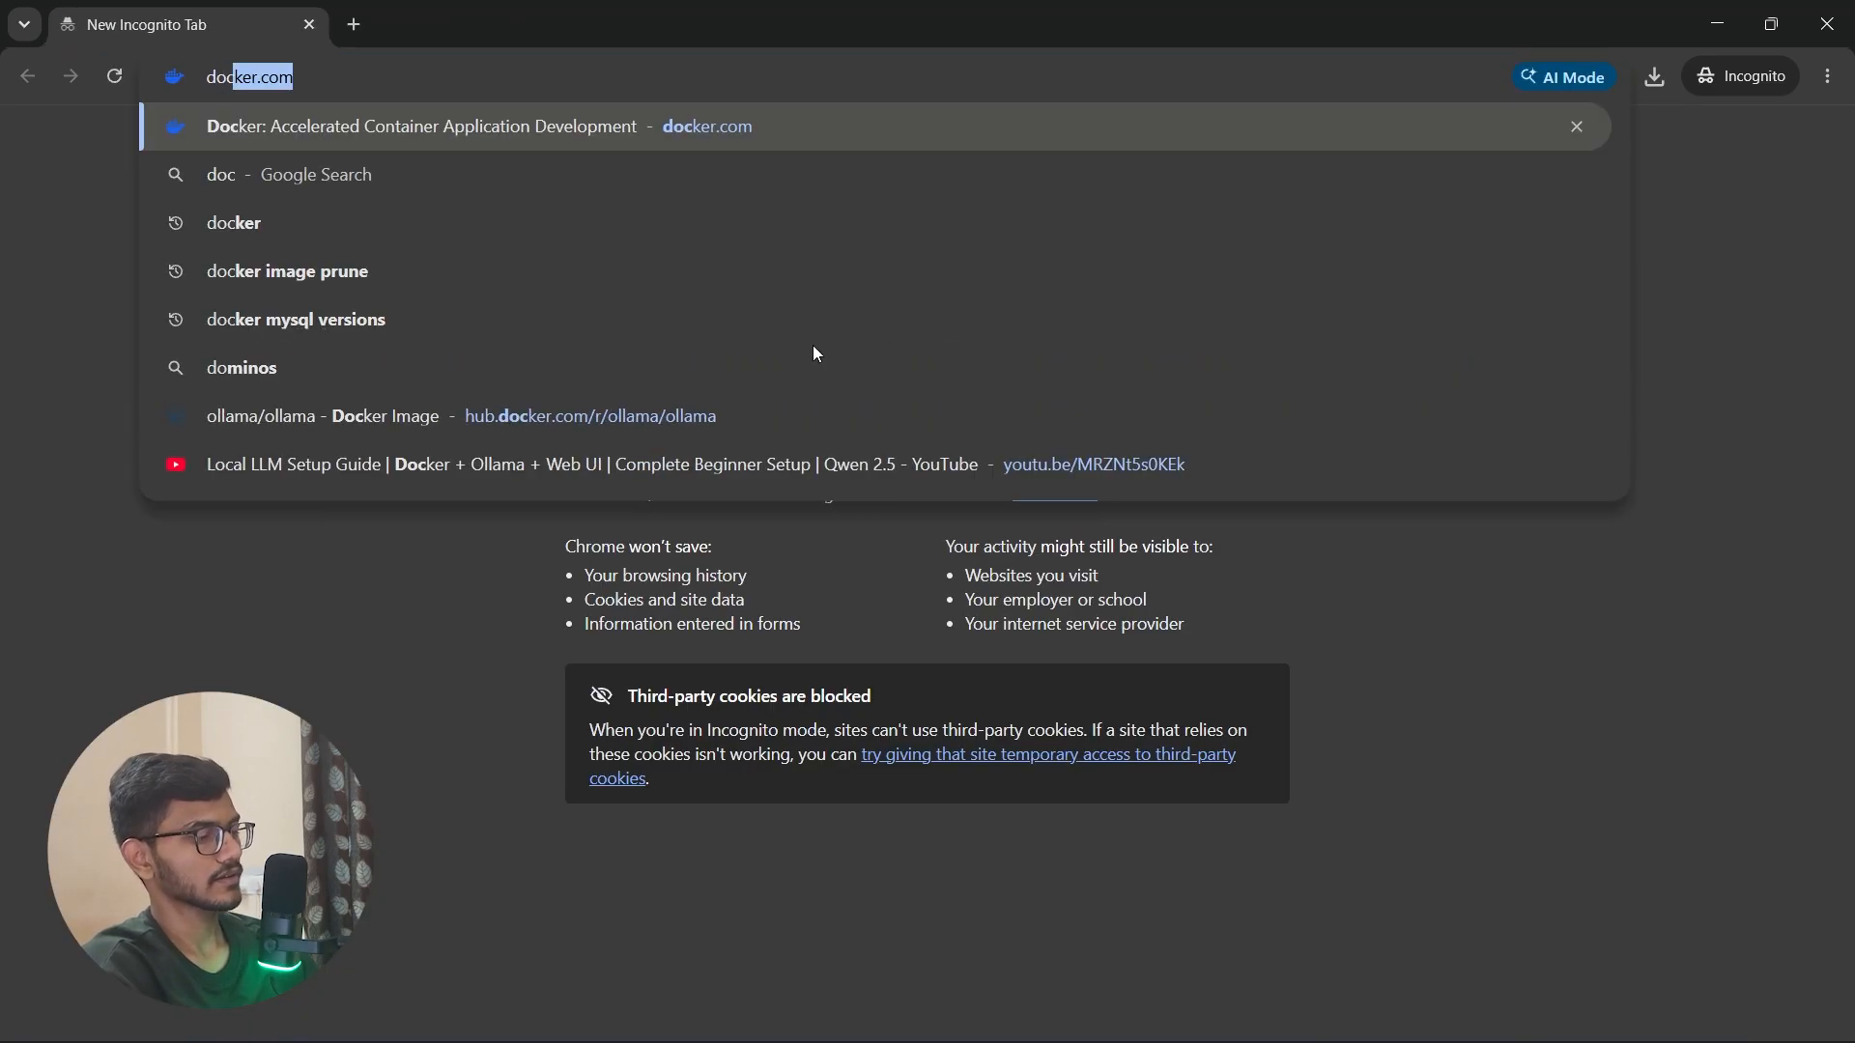
{"action": "type", "text": "ker instal"}
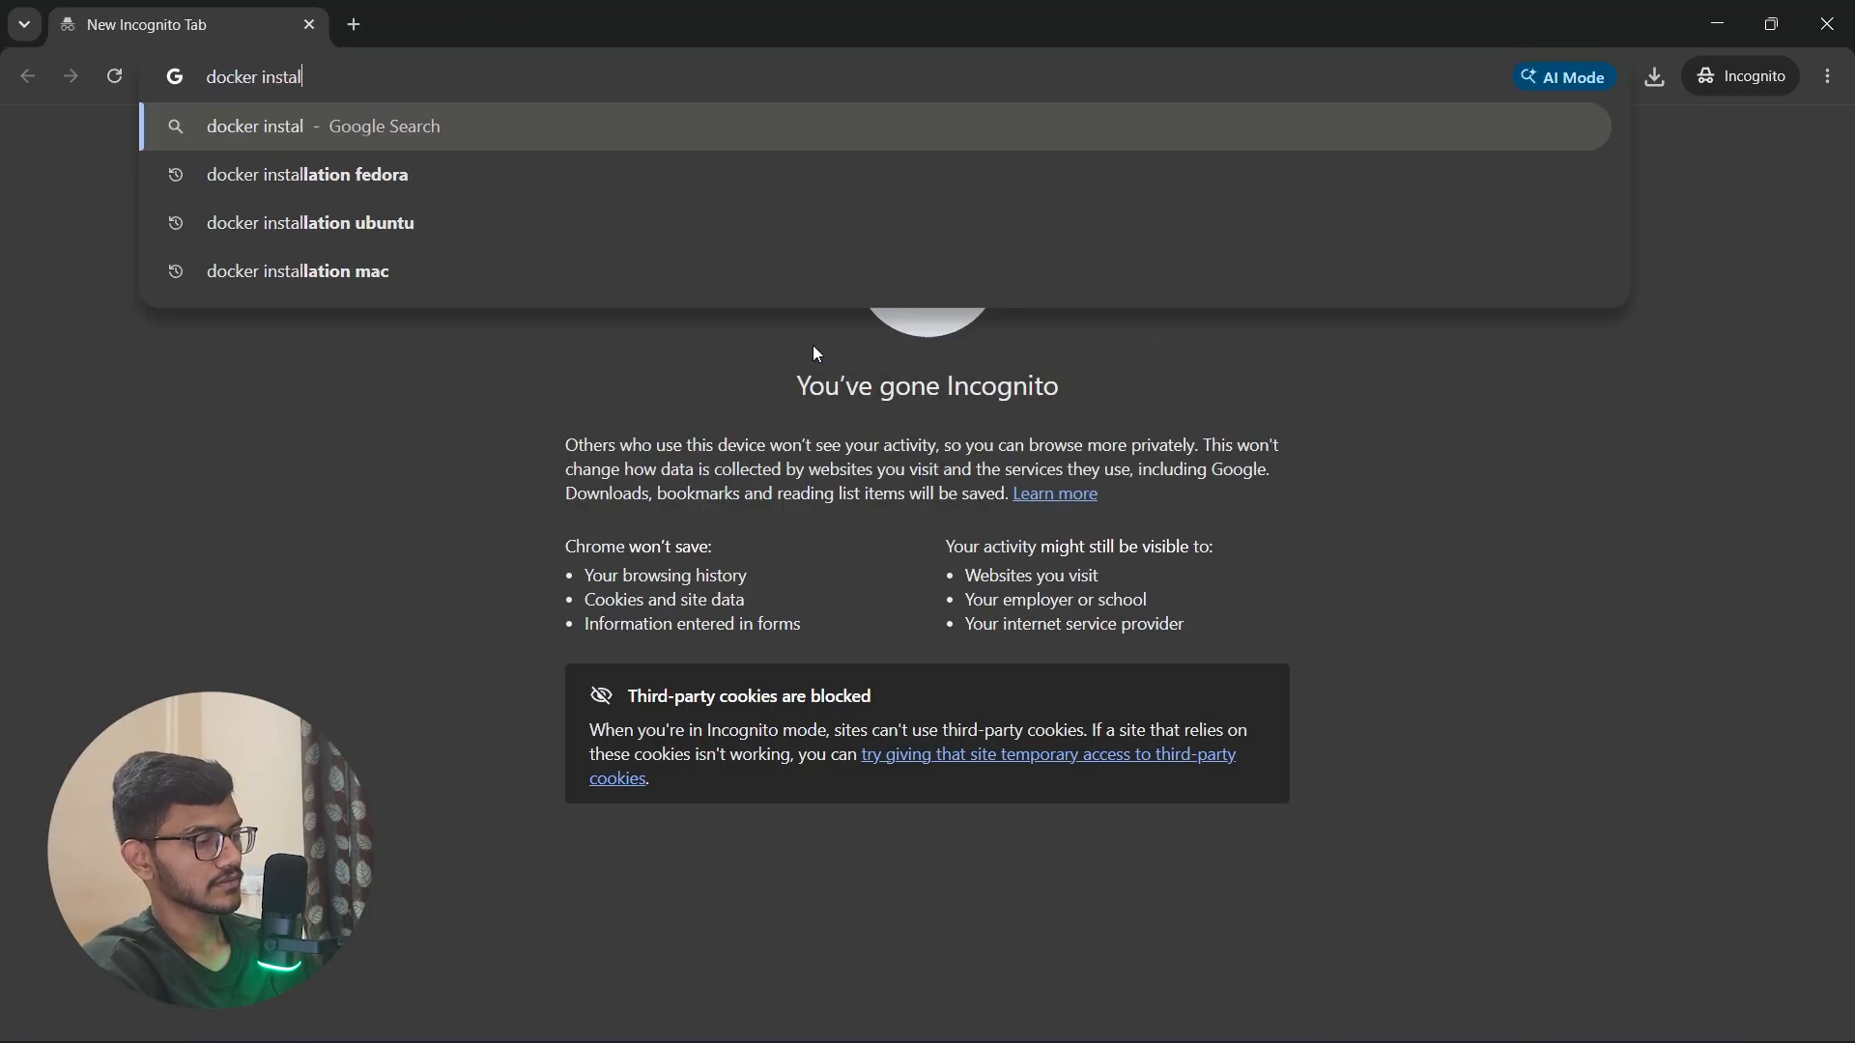
{"action": "type", "text": "lation for u"}
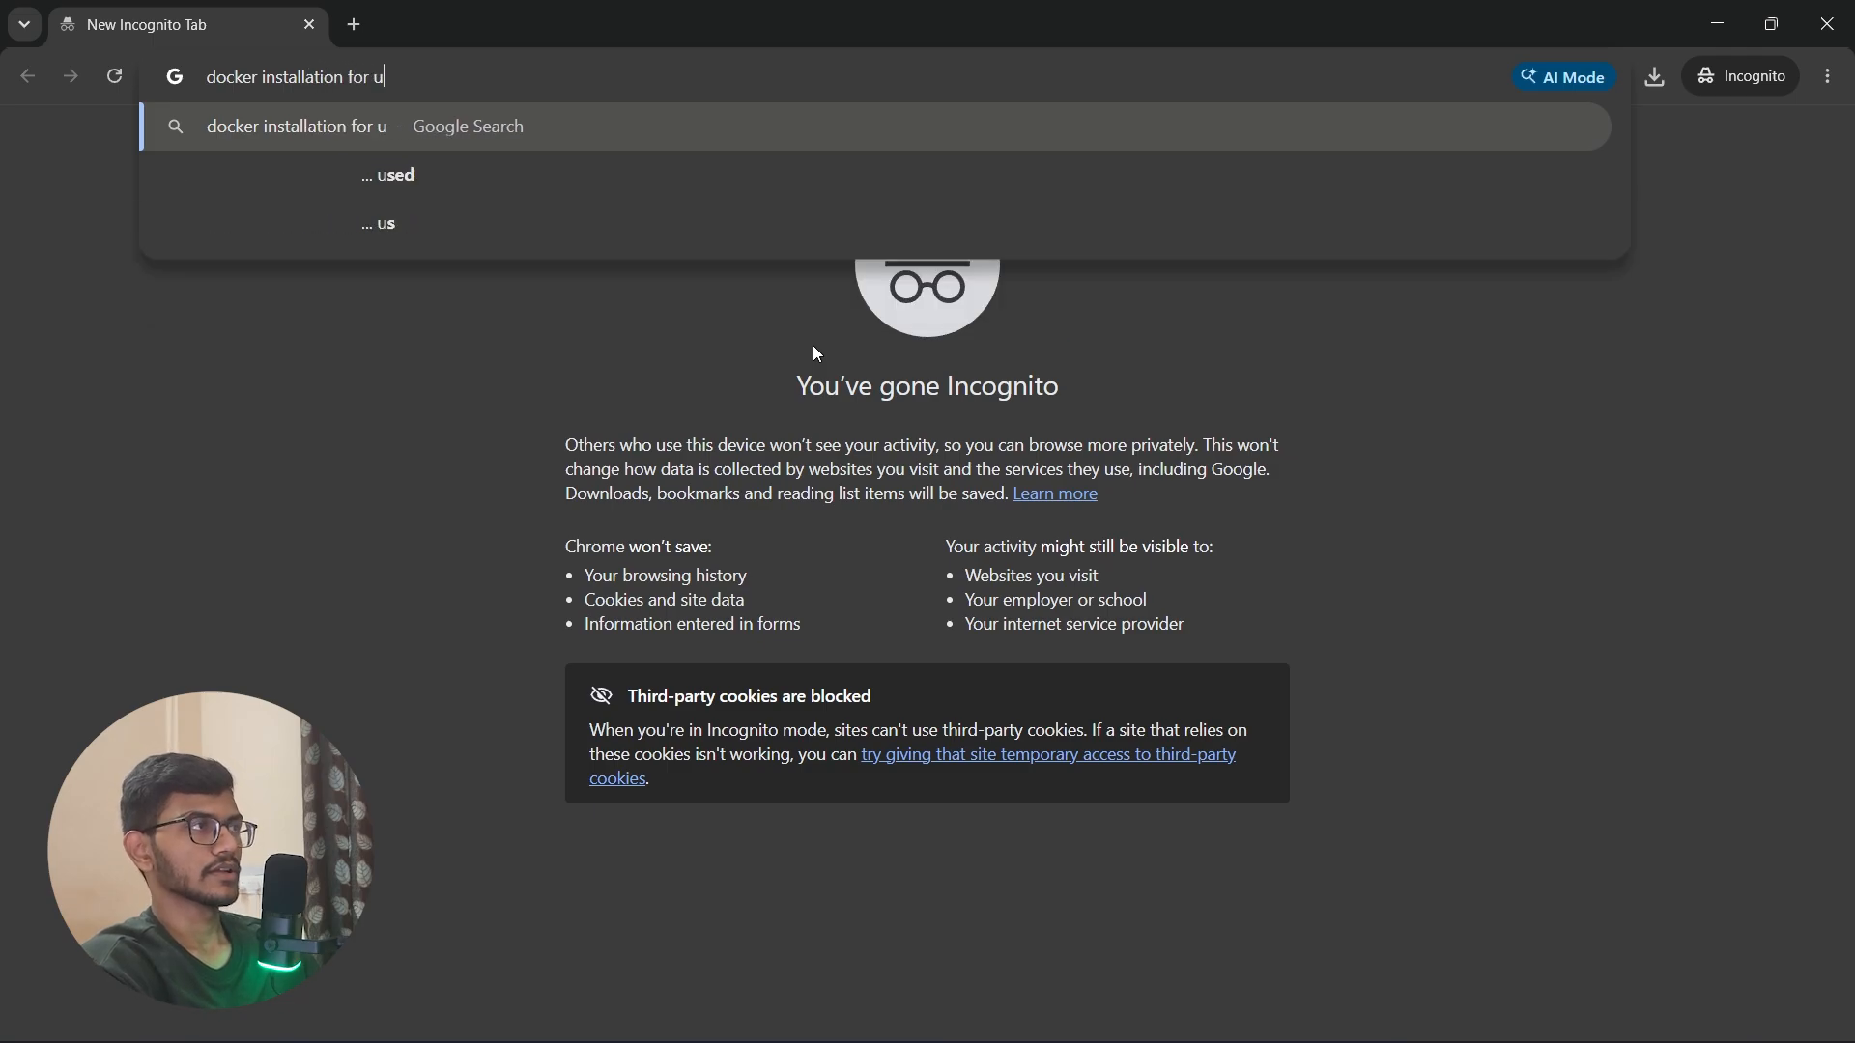
{"action": "type", "text": "bunut"}
{"action": "key", "text": "BackSpace"}
{"action": "key", "text": "BackSpace"}
{"action": "type", "text": "tu"}
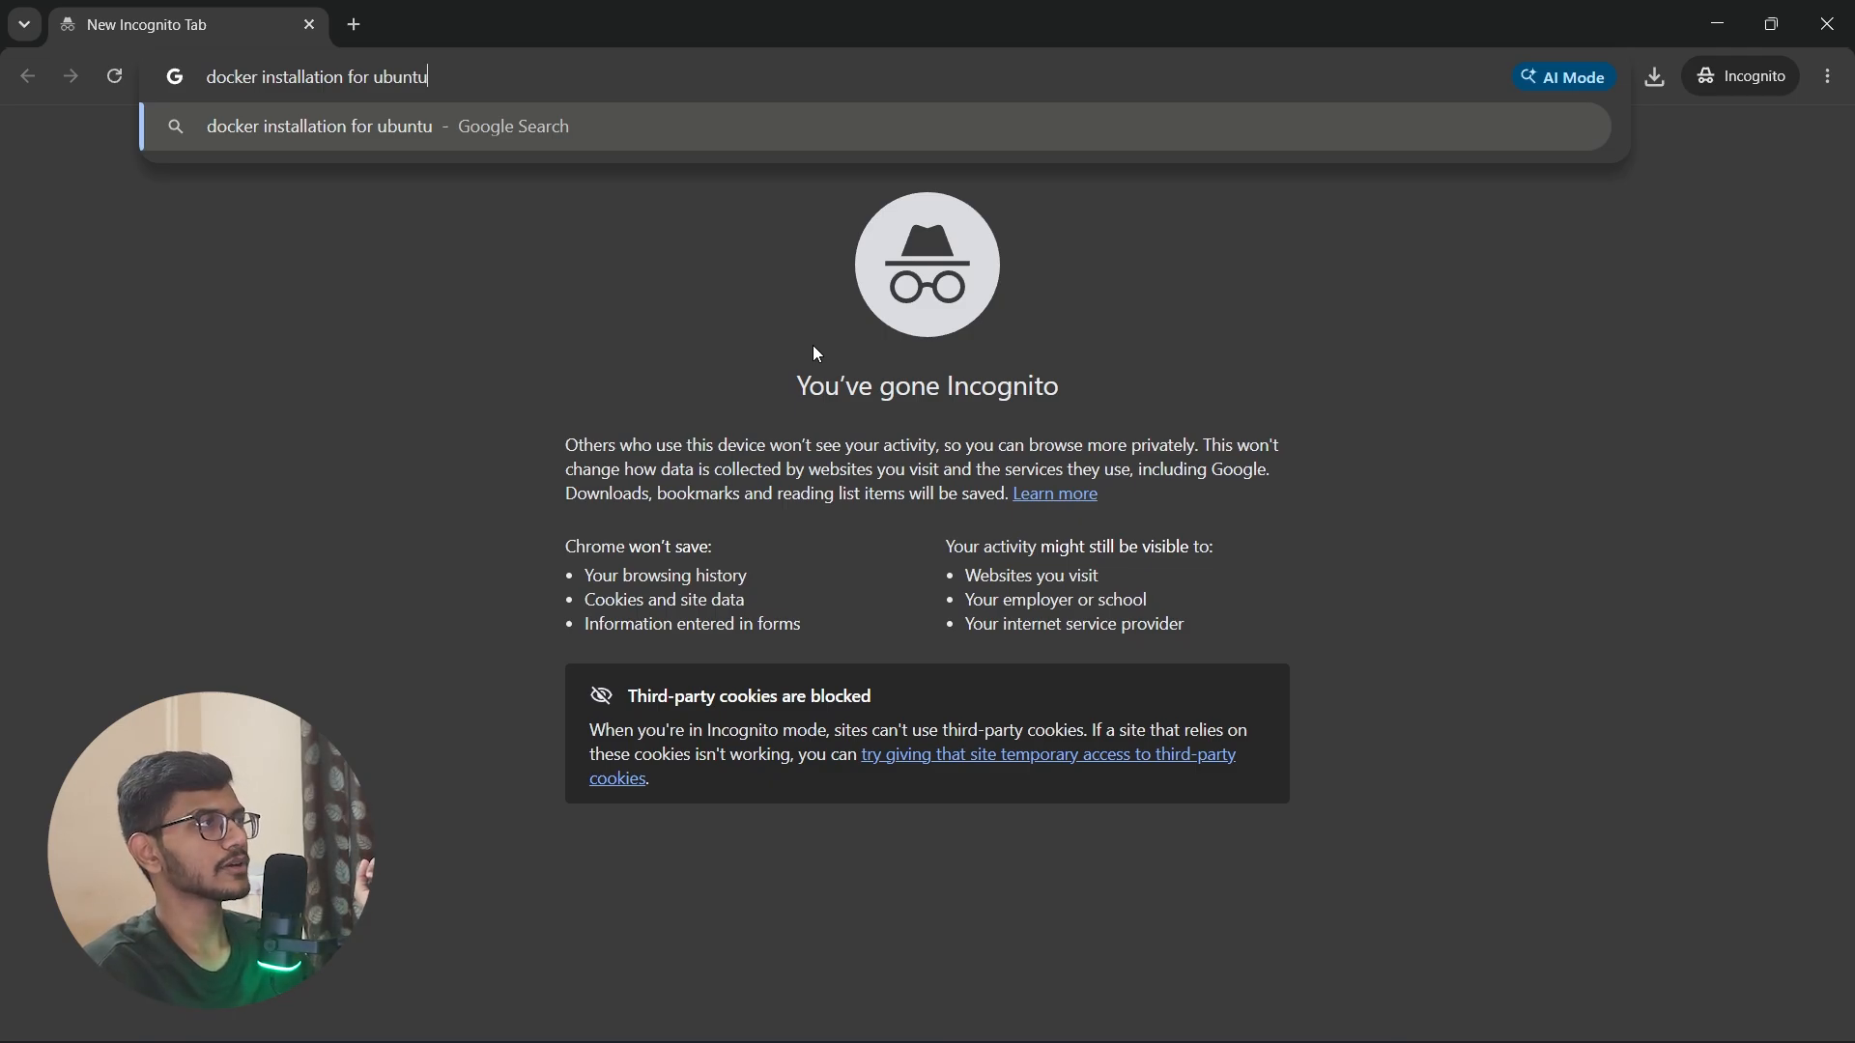
{"action": "key", "text": "Return"}
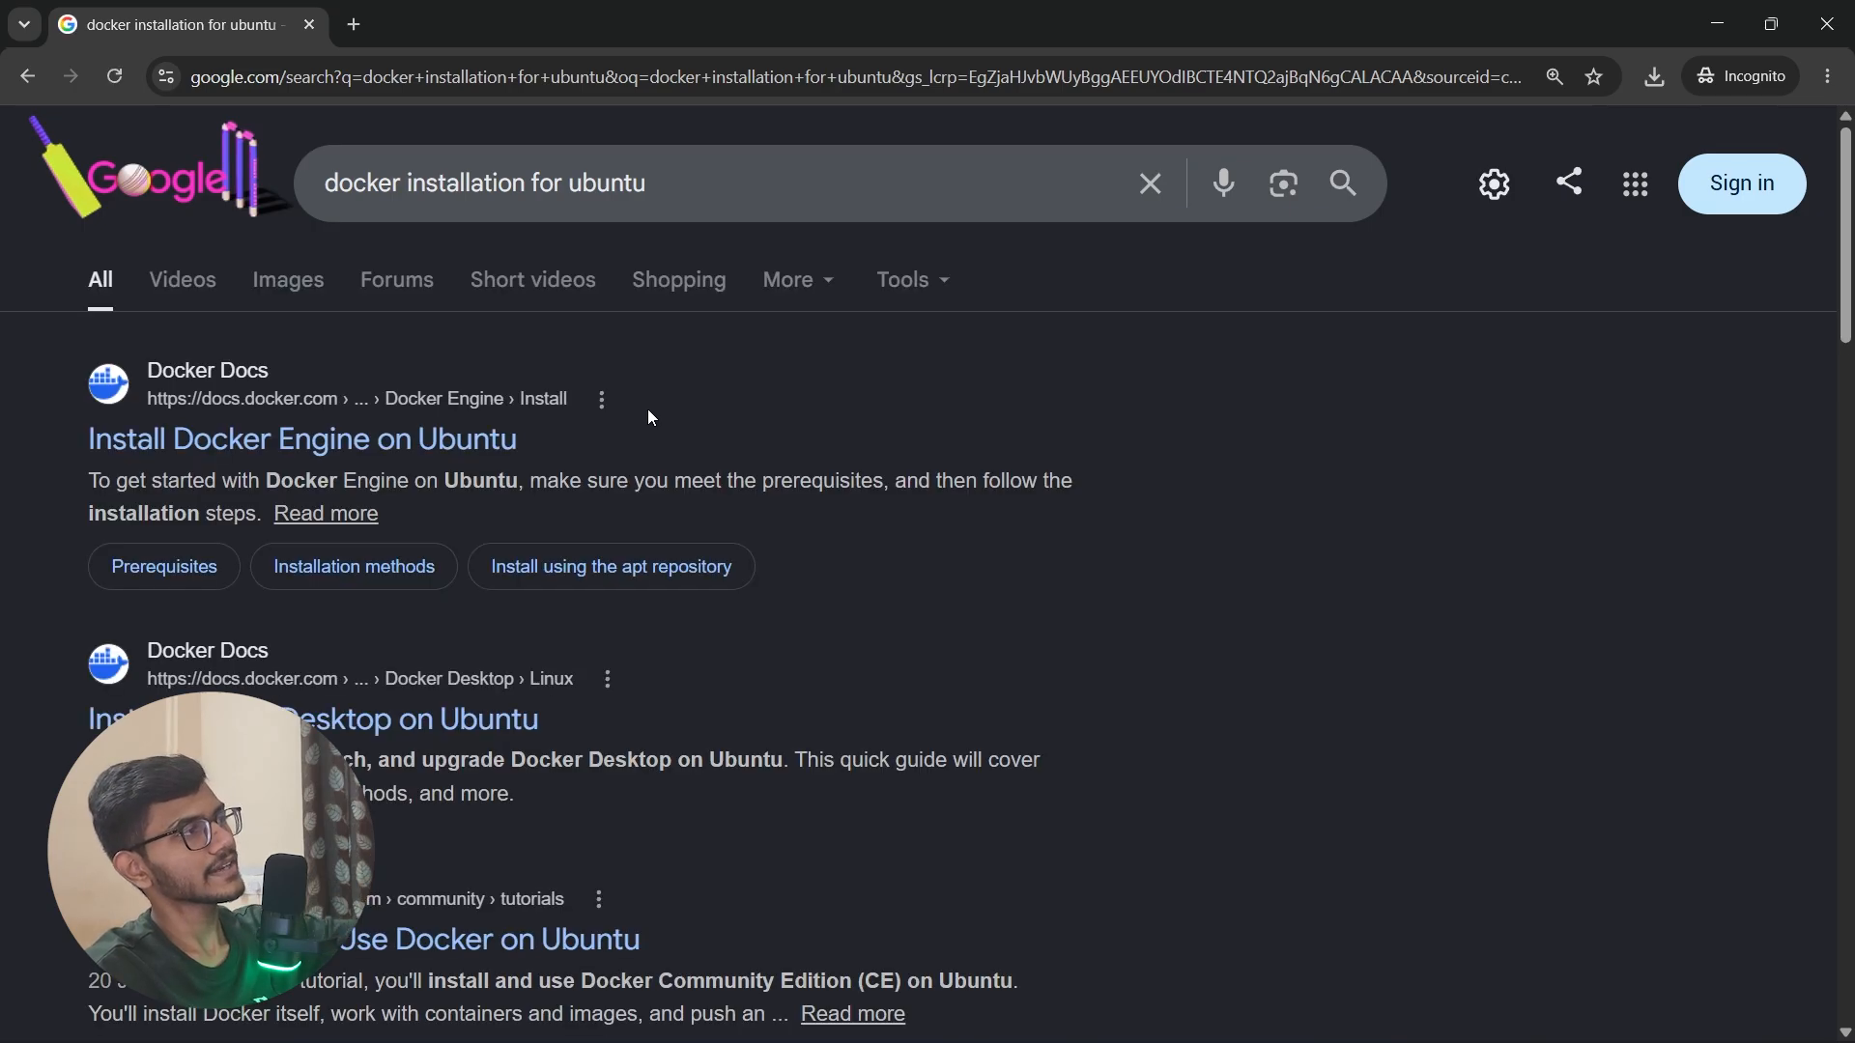
Step: Open the Docker Docs guide "Install Docker Engine on Ubuntu" and look through its prerequisites and OS requirements
{"action": "left_click", "coordinate": [506, 440]}
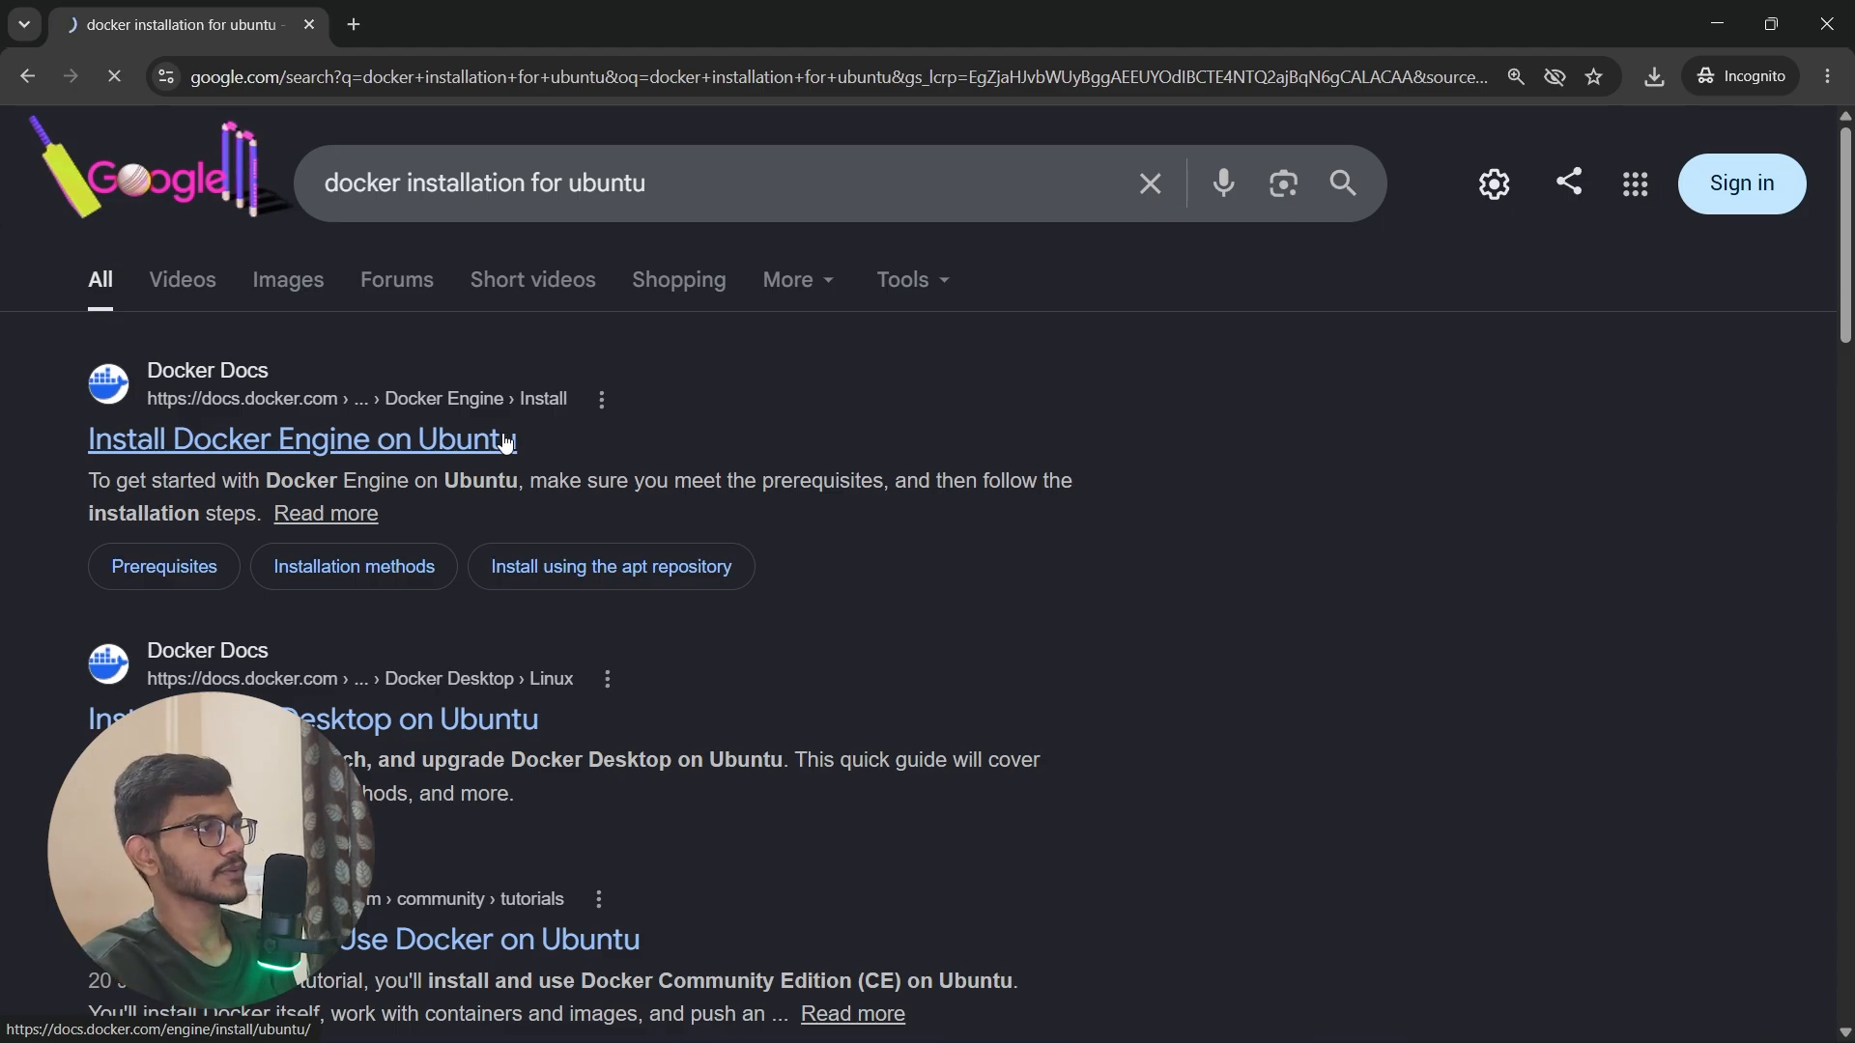
{"action": "scroll", "coordinate": [981, 608], "scroll_direction": "down", "scroll_amount": 5}
{"action": "scroll", "coordinate": [988, 620], "scroll_direction": "down", "scroll_amount": 3}
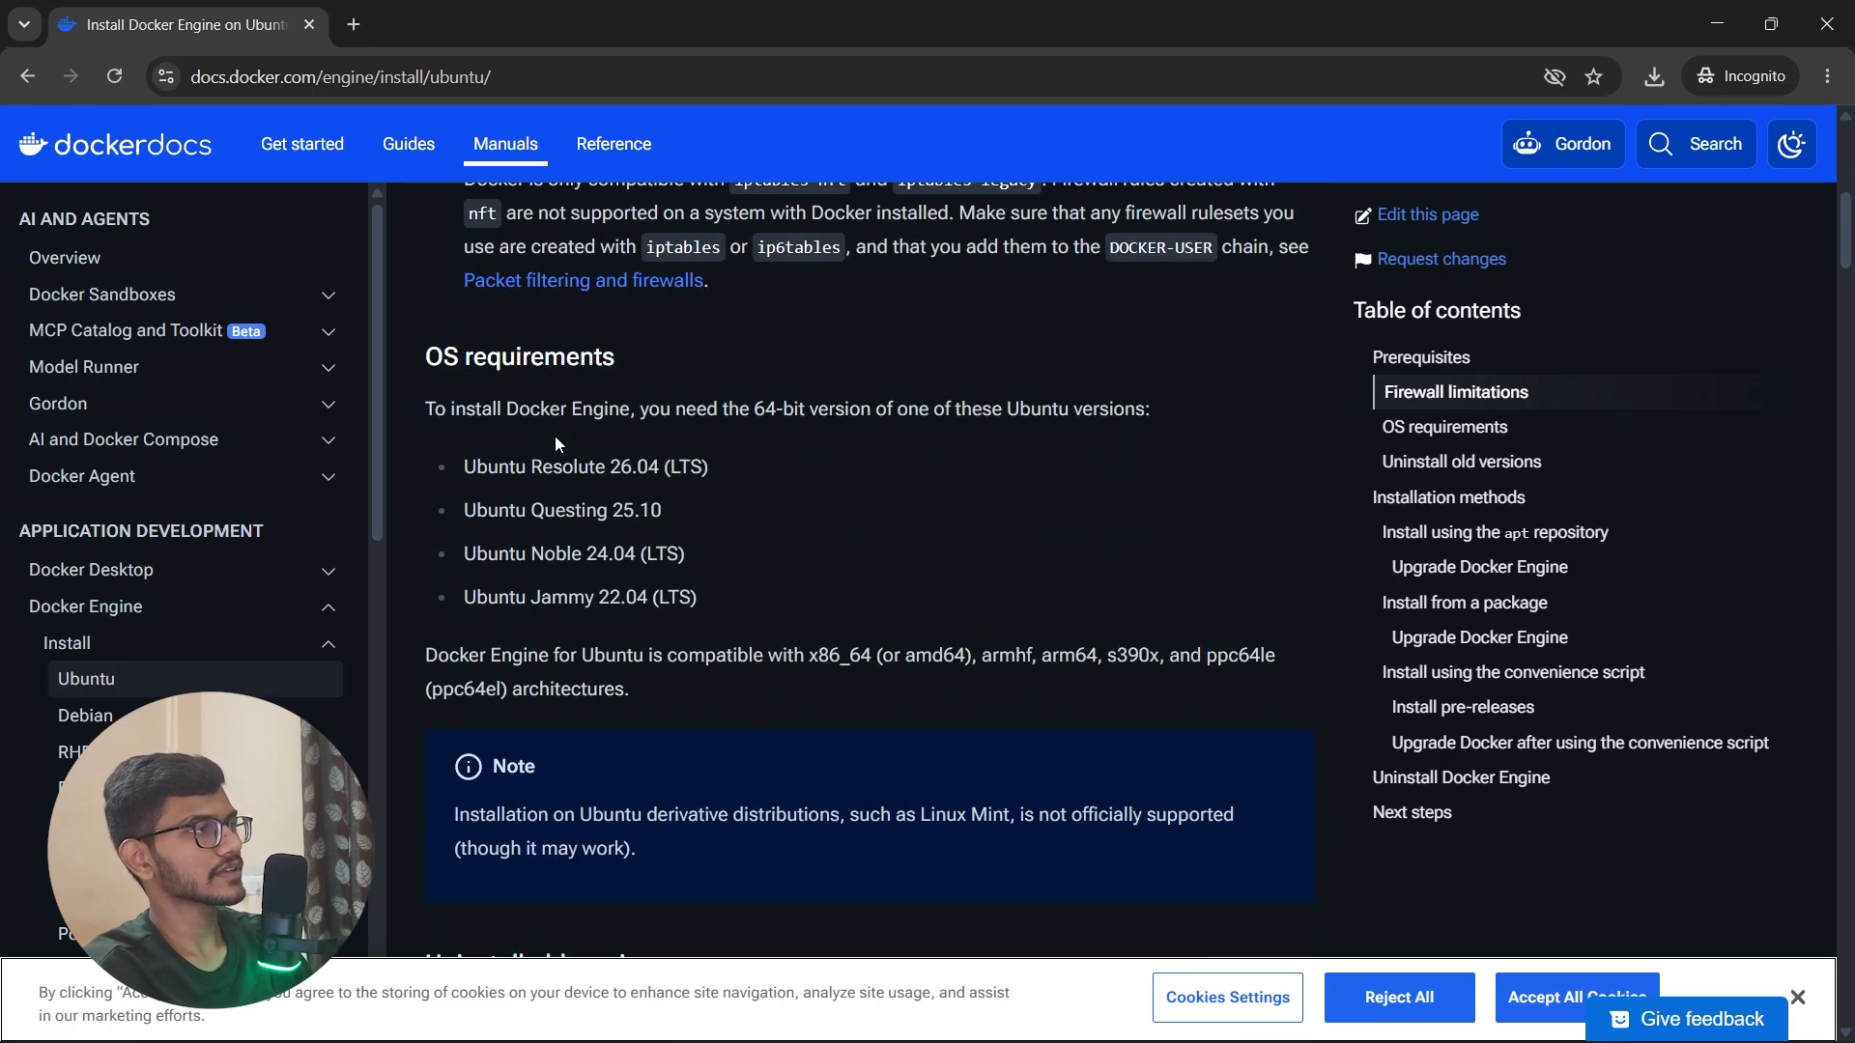
Step: Find the guide's section on uninstalling old versions and copy the command that removes all conflicting packages
{"action": "scroll", "coordinate": [817, 773], "scroll_direction": "down", "scroll_amount": 8}
{"action": "scroll", "coordinate": [817, 773], "scroll_direction": "up", "scroll_amount": 2}
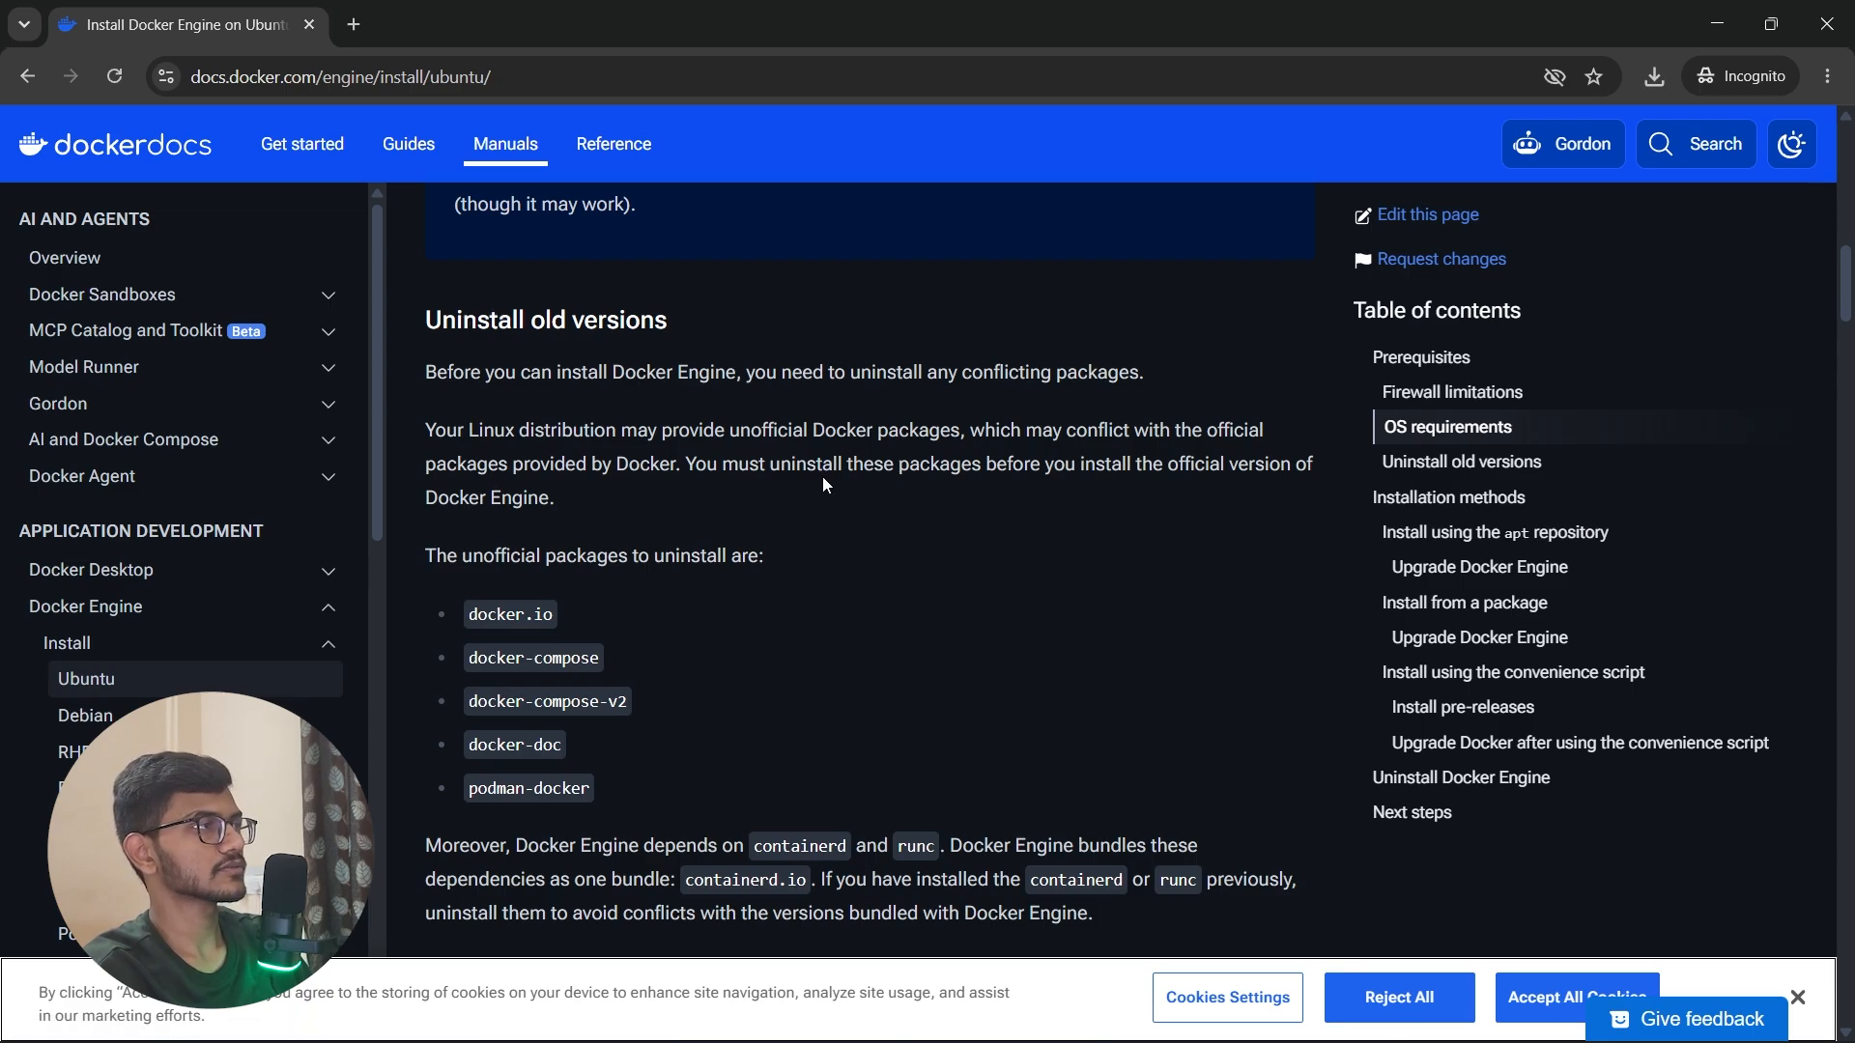
{"action": "scroll", "coordinate": [821, 483], "scroll_direction": "down", "scroll_amount": 2}
{"action": "scroll", "coordinate": [582, 606], "scroll_direction": "down", "scroll_amount": 4}
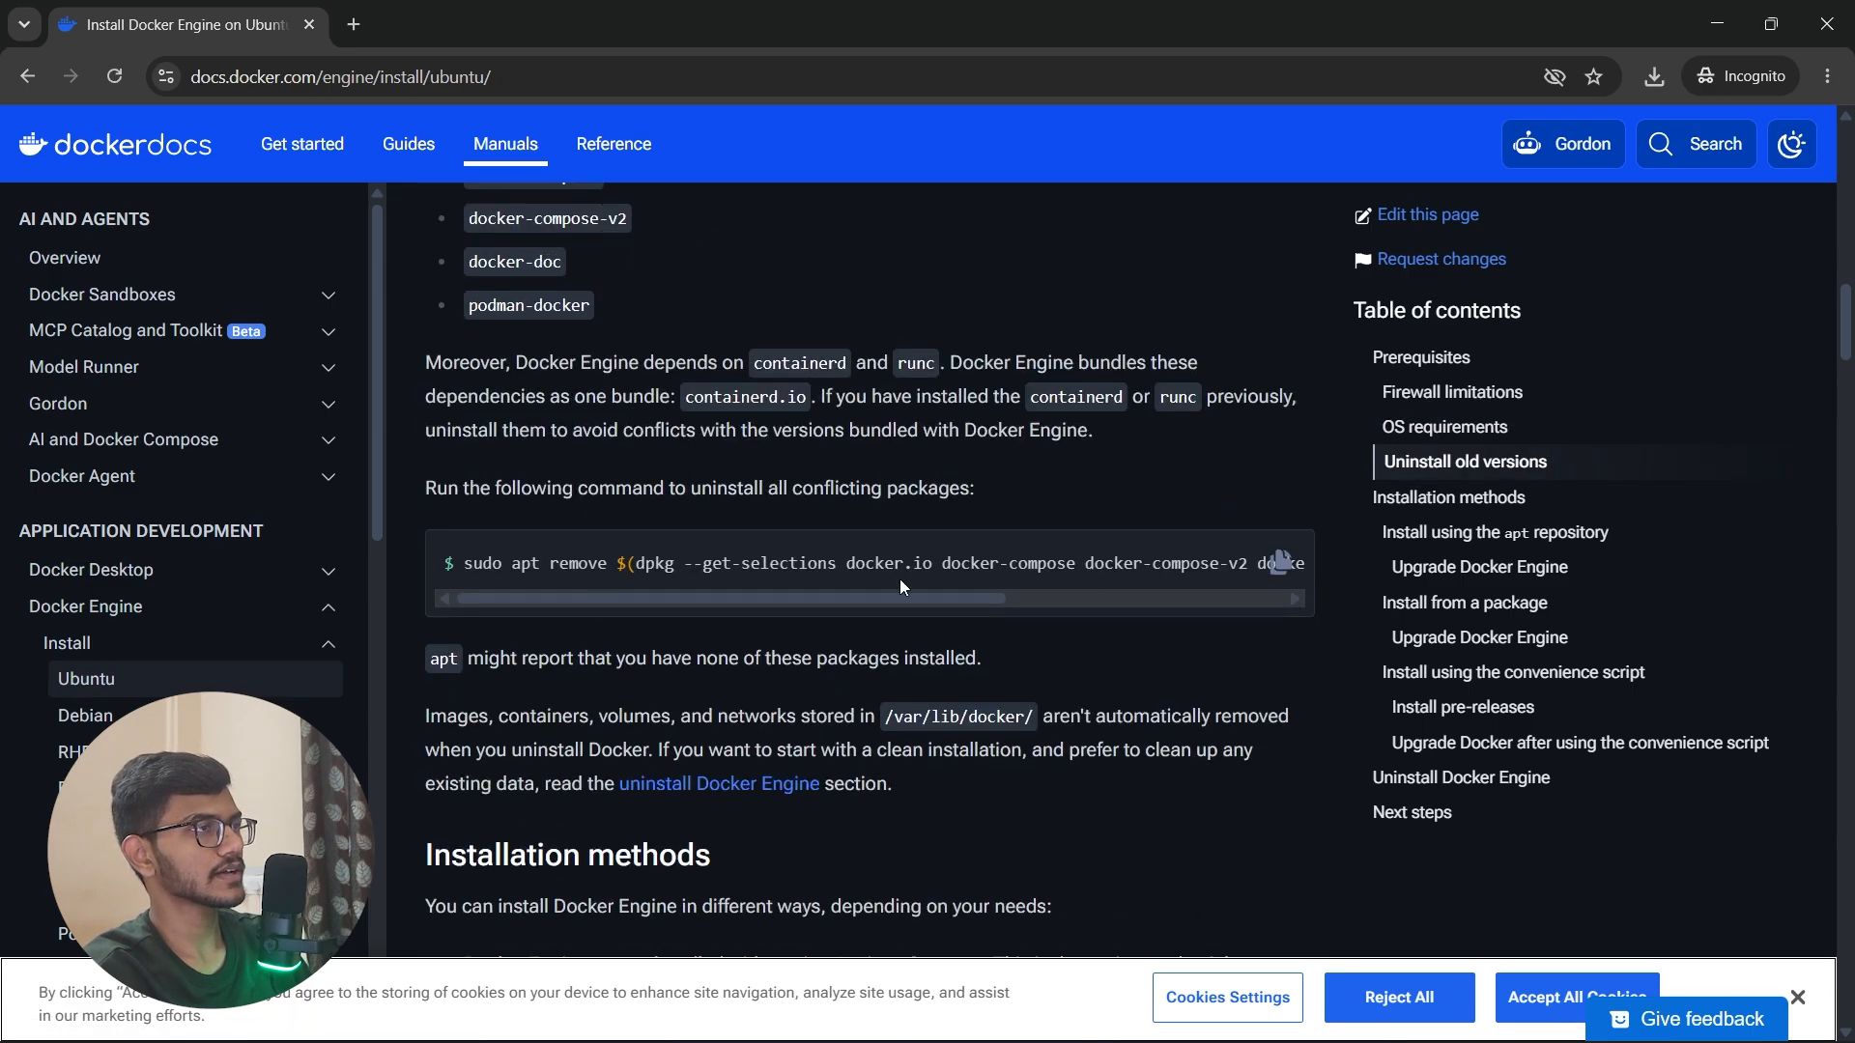
{"action": "left_click", "coordinate": [1283, 570]}
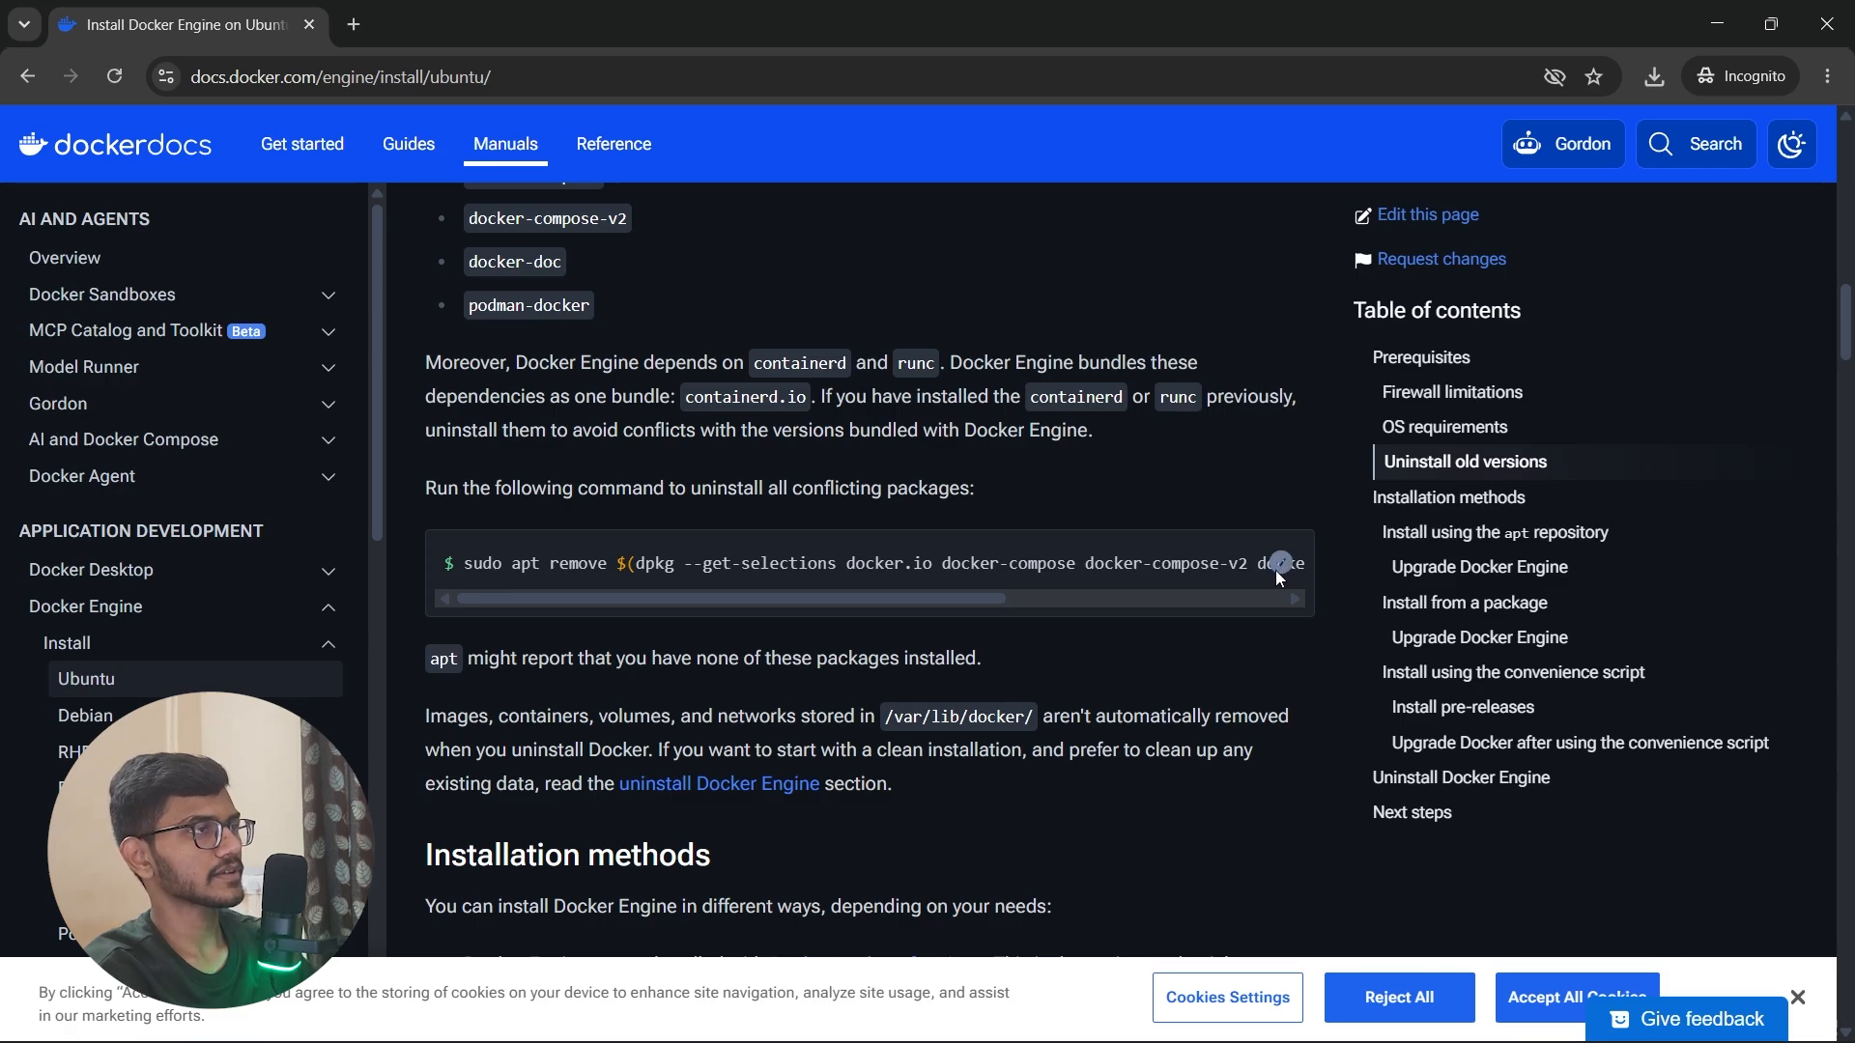
Step: Dismiss the cookie notice on the docs page and set the page zoom to 125%
{"action": "scroll", "coordinate": [1260, 576], "scroll_direction": "down", "scroll_amount": 2}
{"action": "scroll", "coordinate": [1259, 576], "scroll_direction": "up", "scroll_amount": 6}
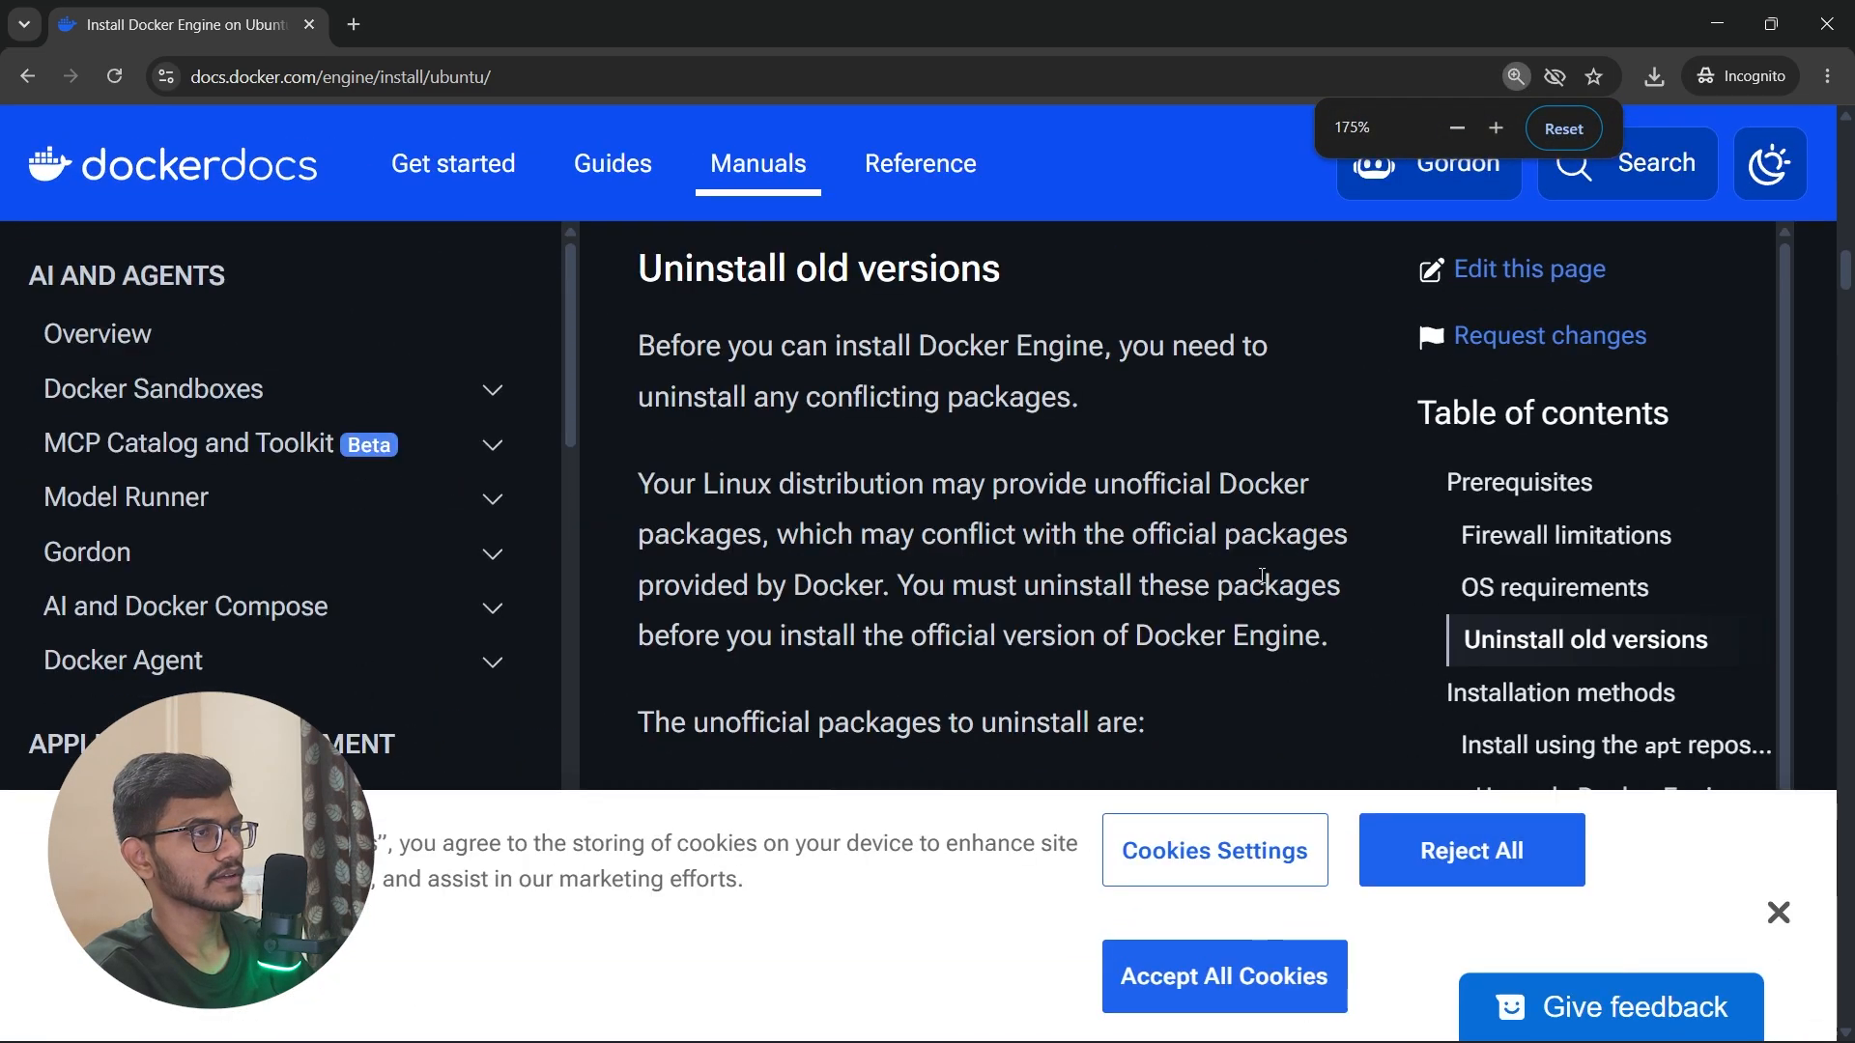
{"action": "left_click", "coordinate": [1658, 956]}
{"action": "scroll", "coordinate": [1643, 857], "scroll_direction": "down", "scroll_amount": 4}
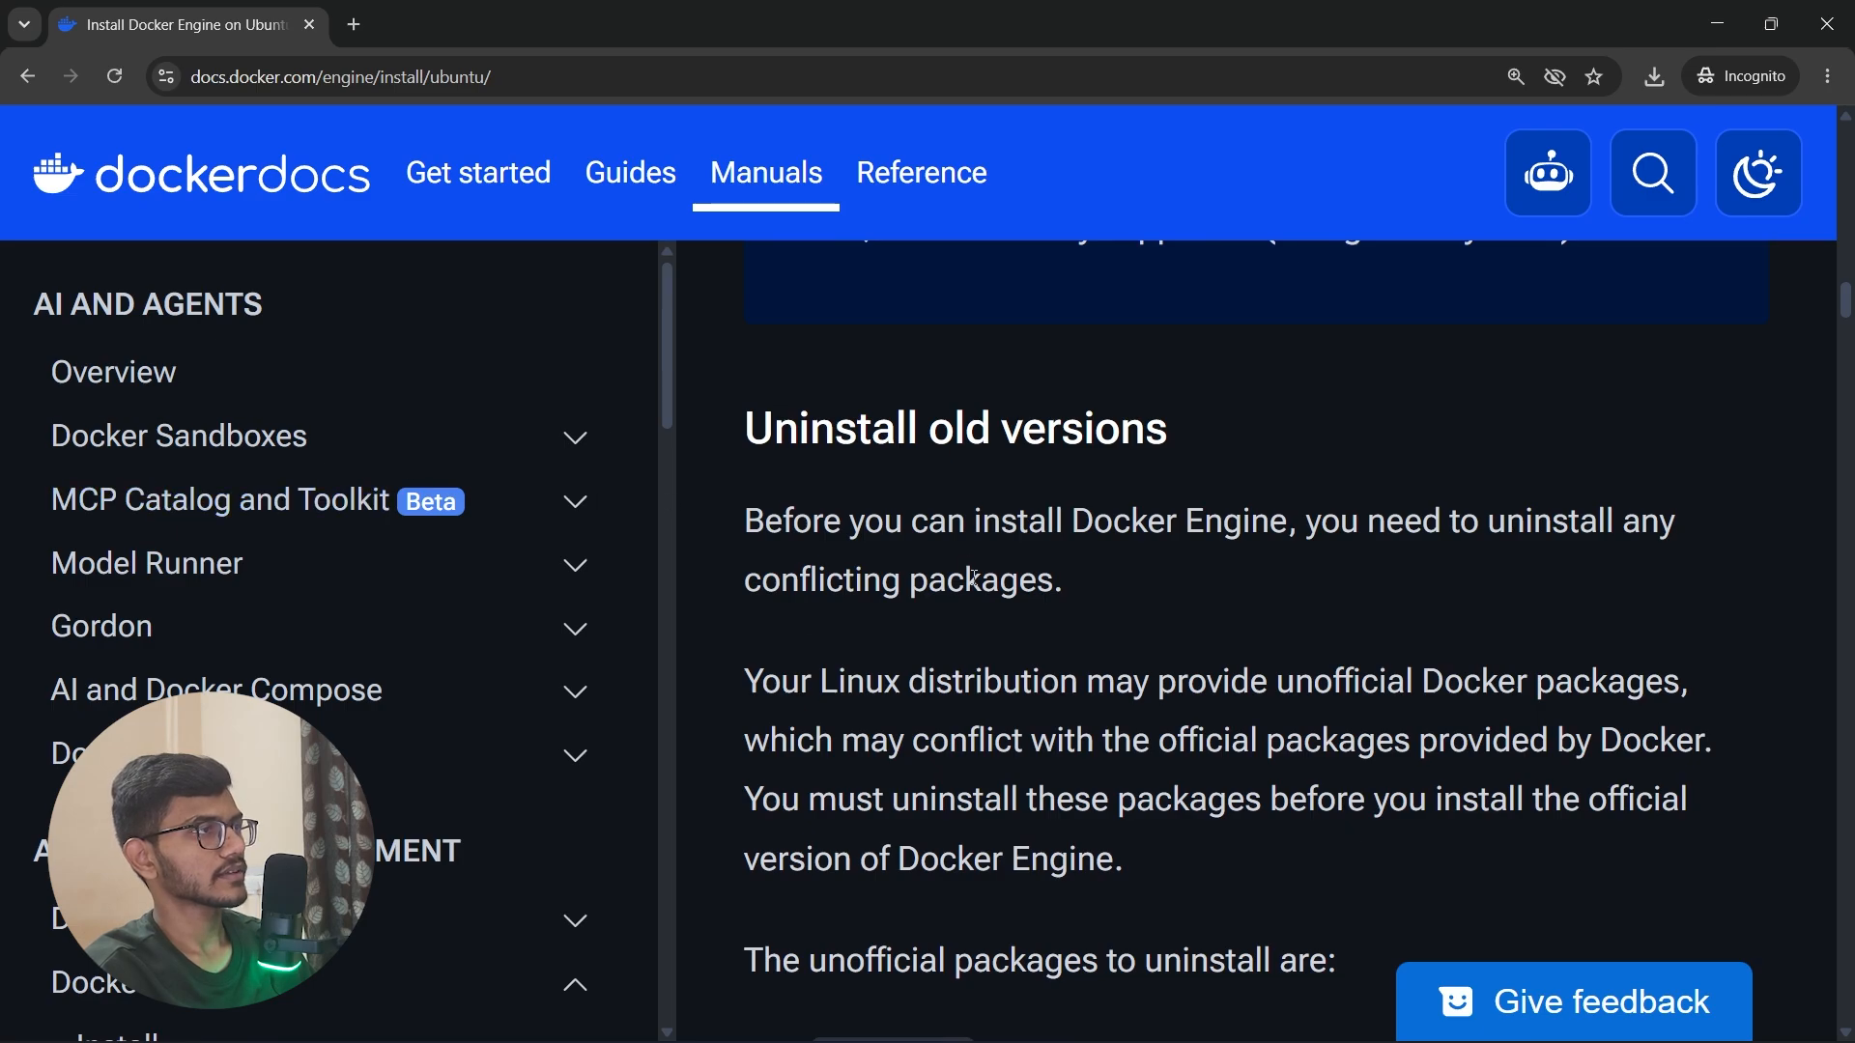
{"action": "scroll", "coordinate": [990, 596], "scroll_direction": "up", "scroll_amount": 1}
{"action": "scroll", "coordinate": [986, 588], "scroll_direction": "down", "scroll_amount": 3}
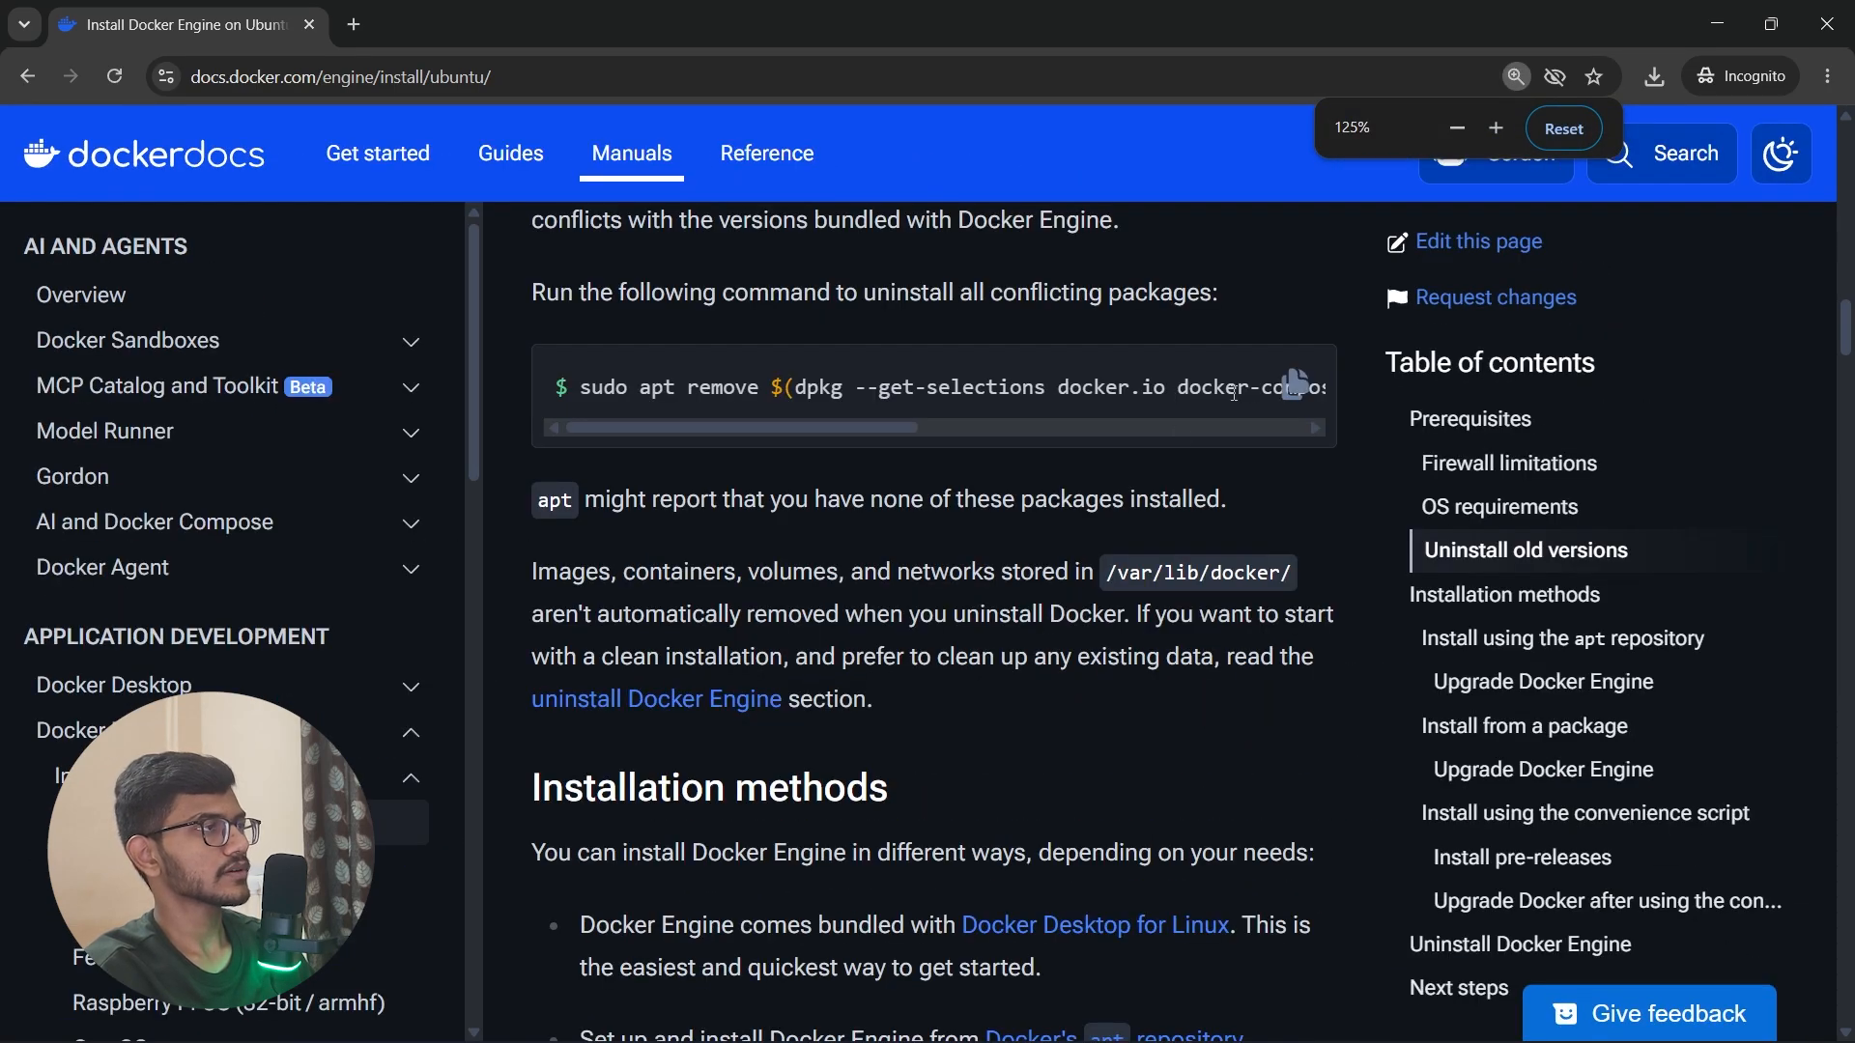
Step: Switch to the Ubuntu terminal and run the copied sudo apt remove command for docker.io, docker-compose, docker-compose-v2, docker-doc, podman-docker, containerd and runc
{"action": "scroll", "coordinate": [1418, 647], "scroll_direction": "up", "scroll_amount": 2}
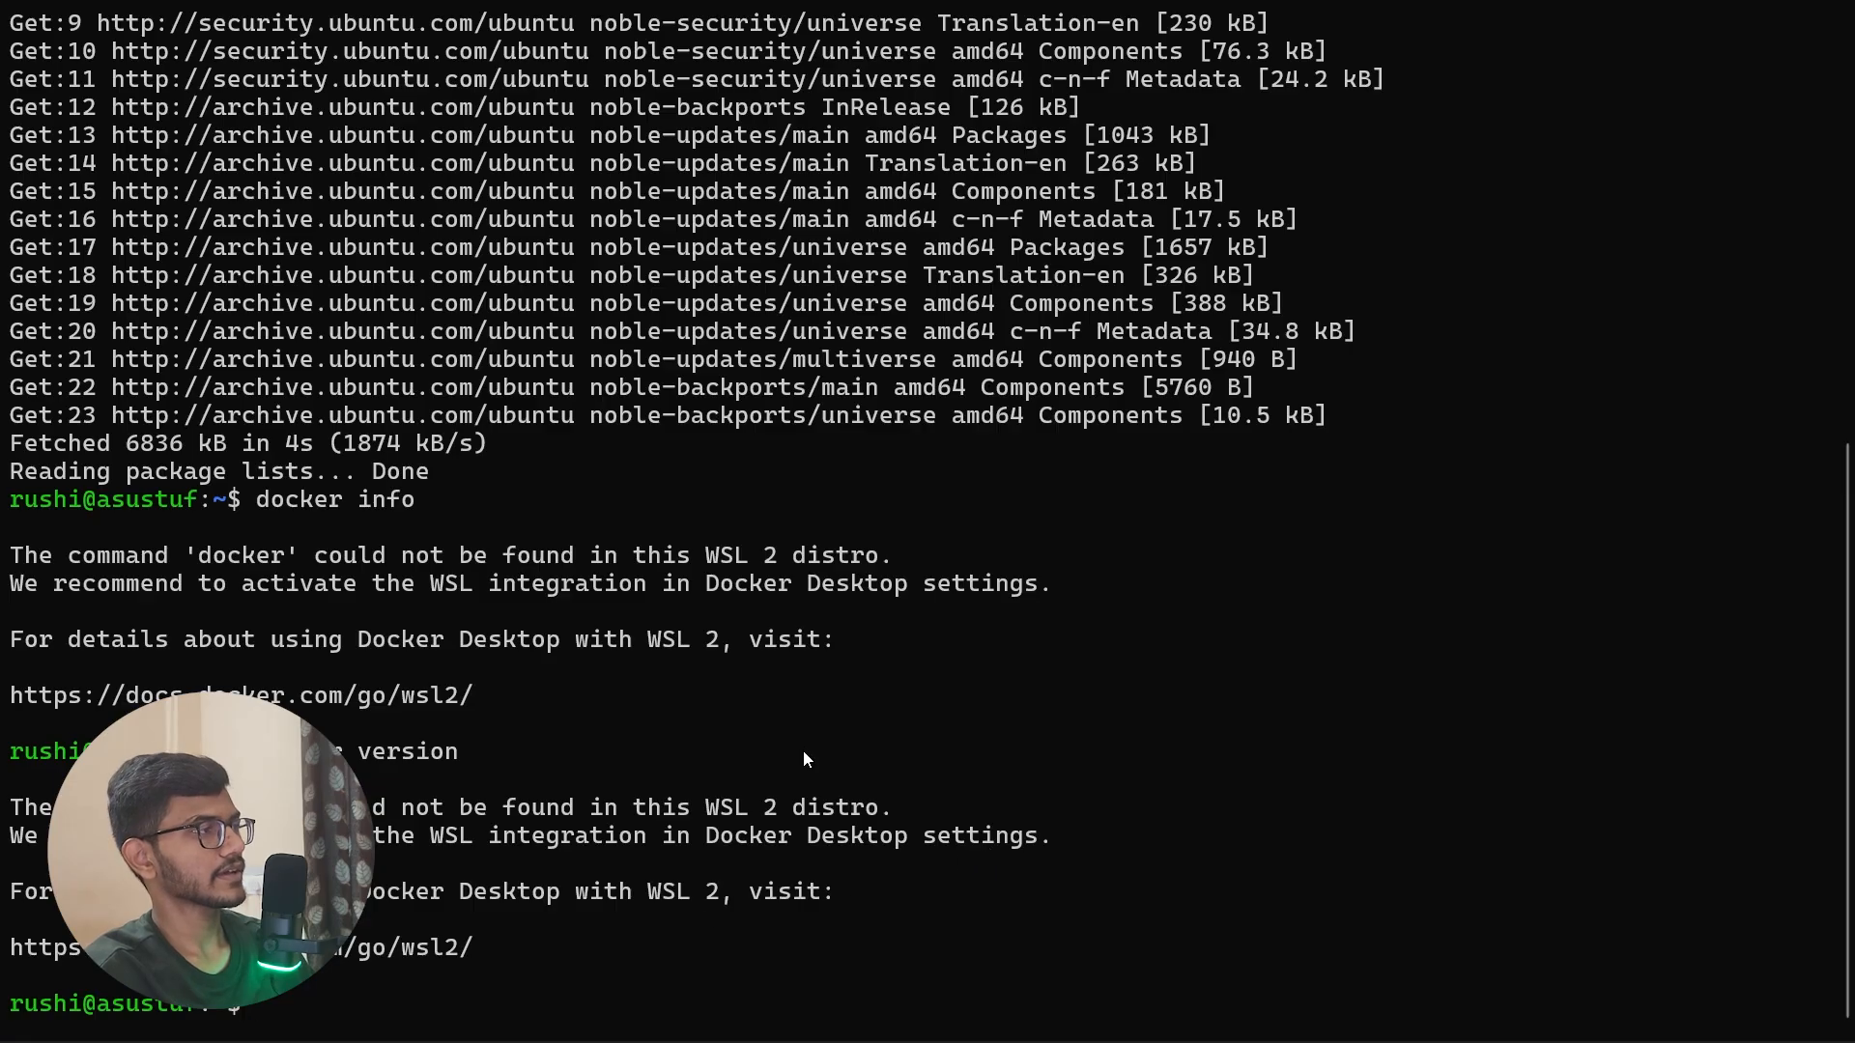
{"action": "key", "text": "ctrl+v"}
{"action": "key", "text": "Return"}
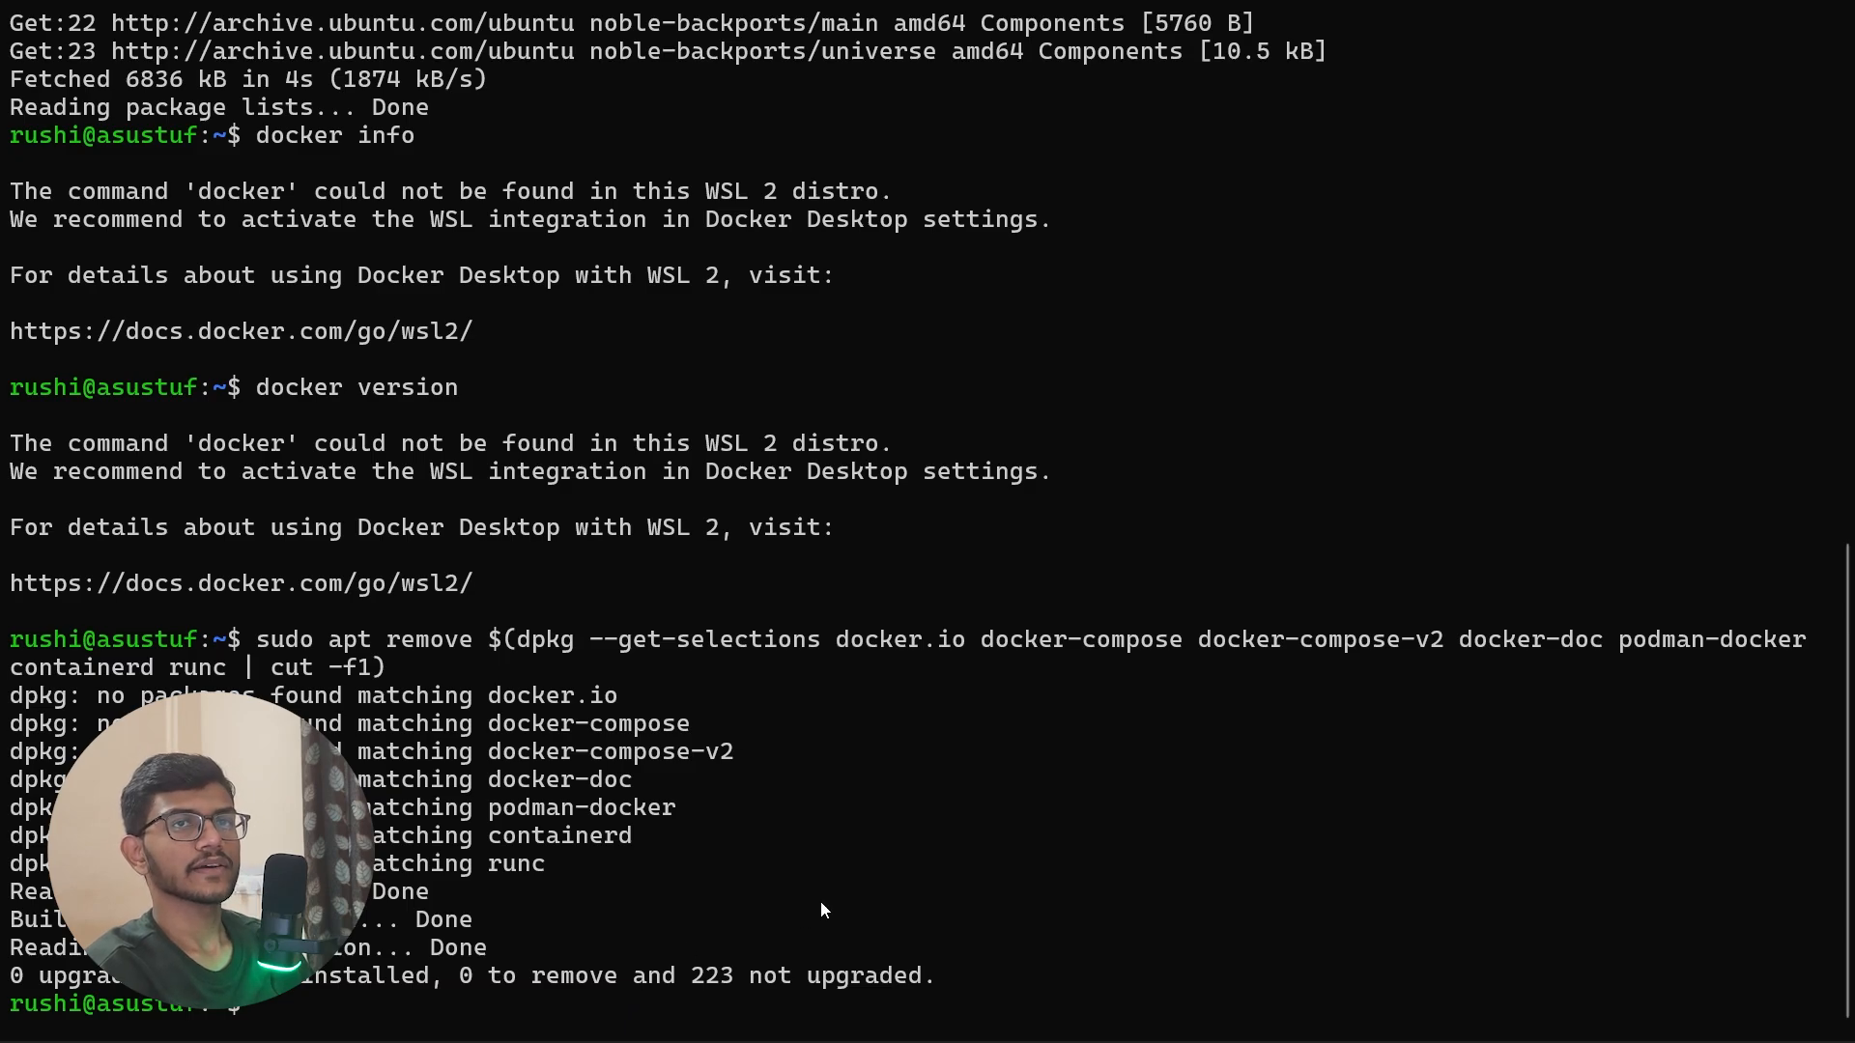
Step: Return to the browser guide and select the sudo apt update command under "Set up Docker's apt repository" for copying
{"action": "key", "text": "alt+Tab"}
{"action": "scroll", "coordinate": [908, 751], "scroll_direction": "down", "scroll_amount": 5}
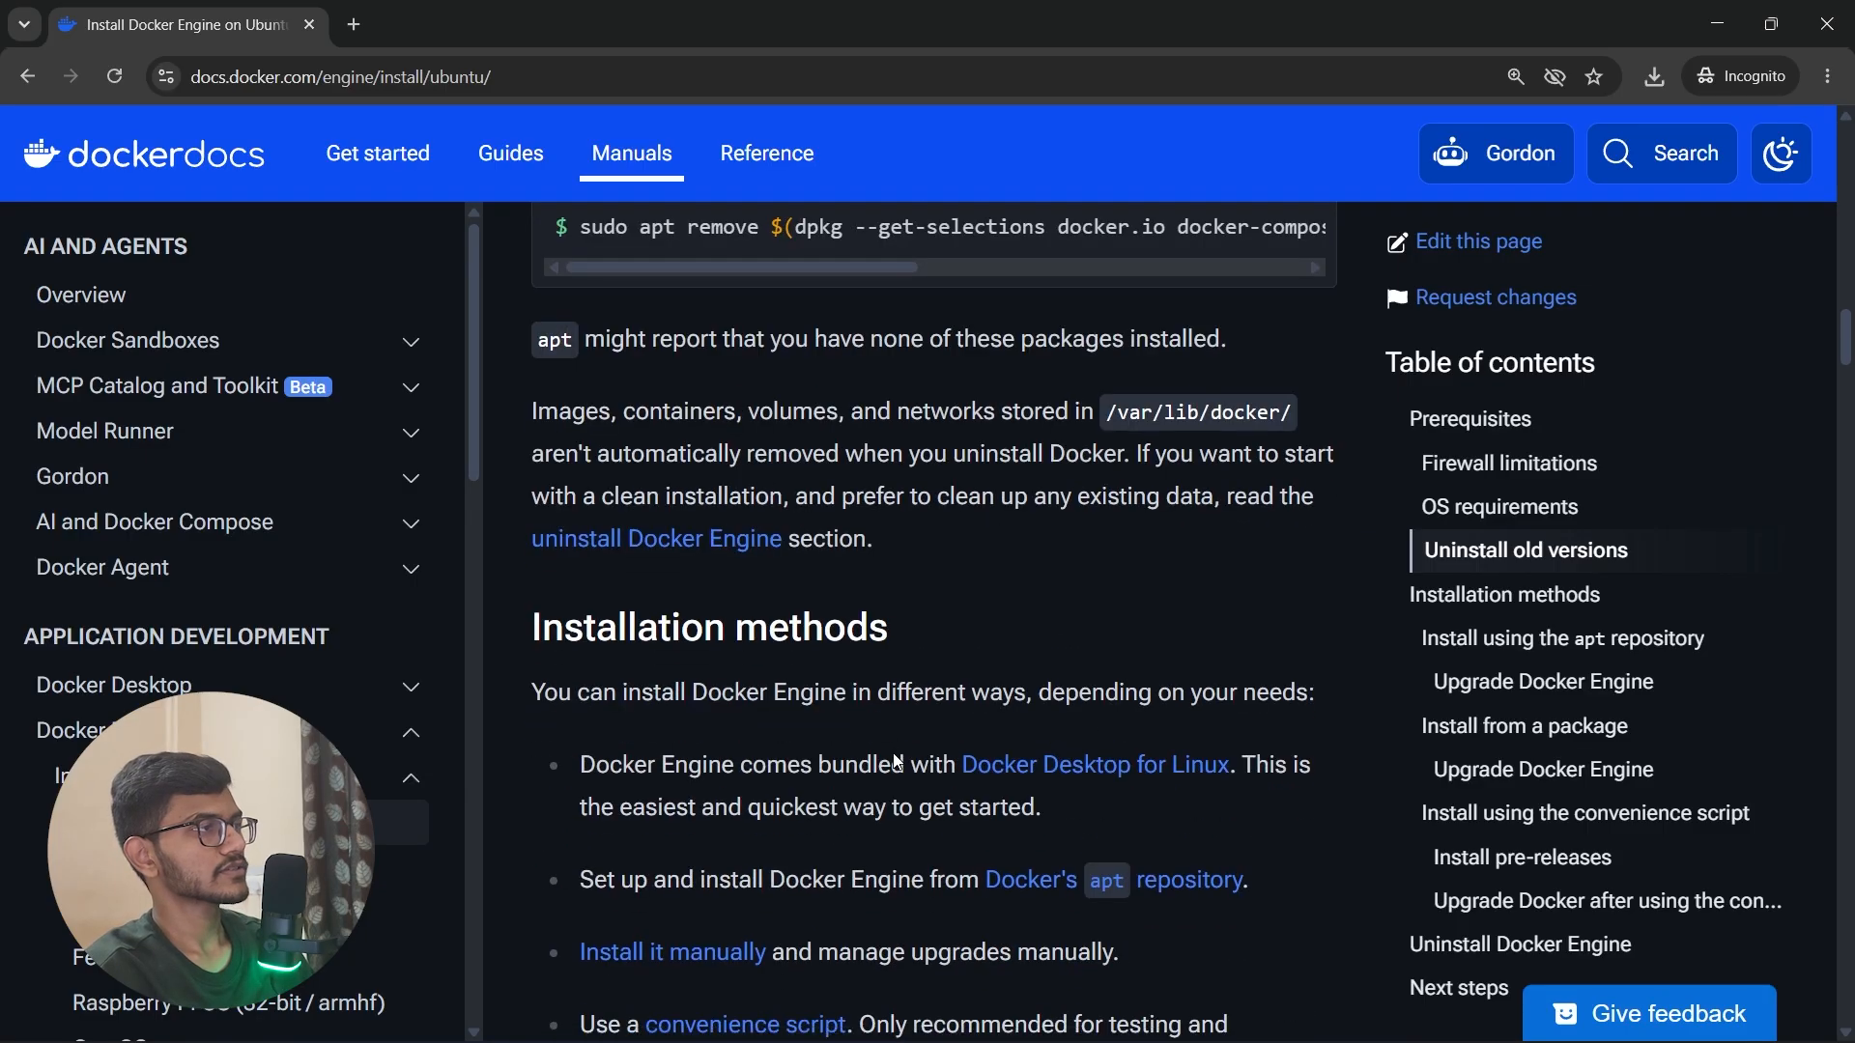
{"action": "scroll", "coordinate": [704, 646], "scroll_direction": "down", "scroll_amount": 2}
{"action": "scroll", "coordinate": [1127, 815], "scroll_direction": "down", "scroll_amount": 4}
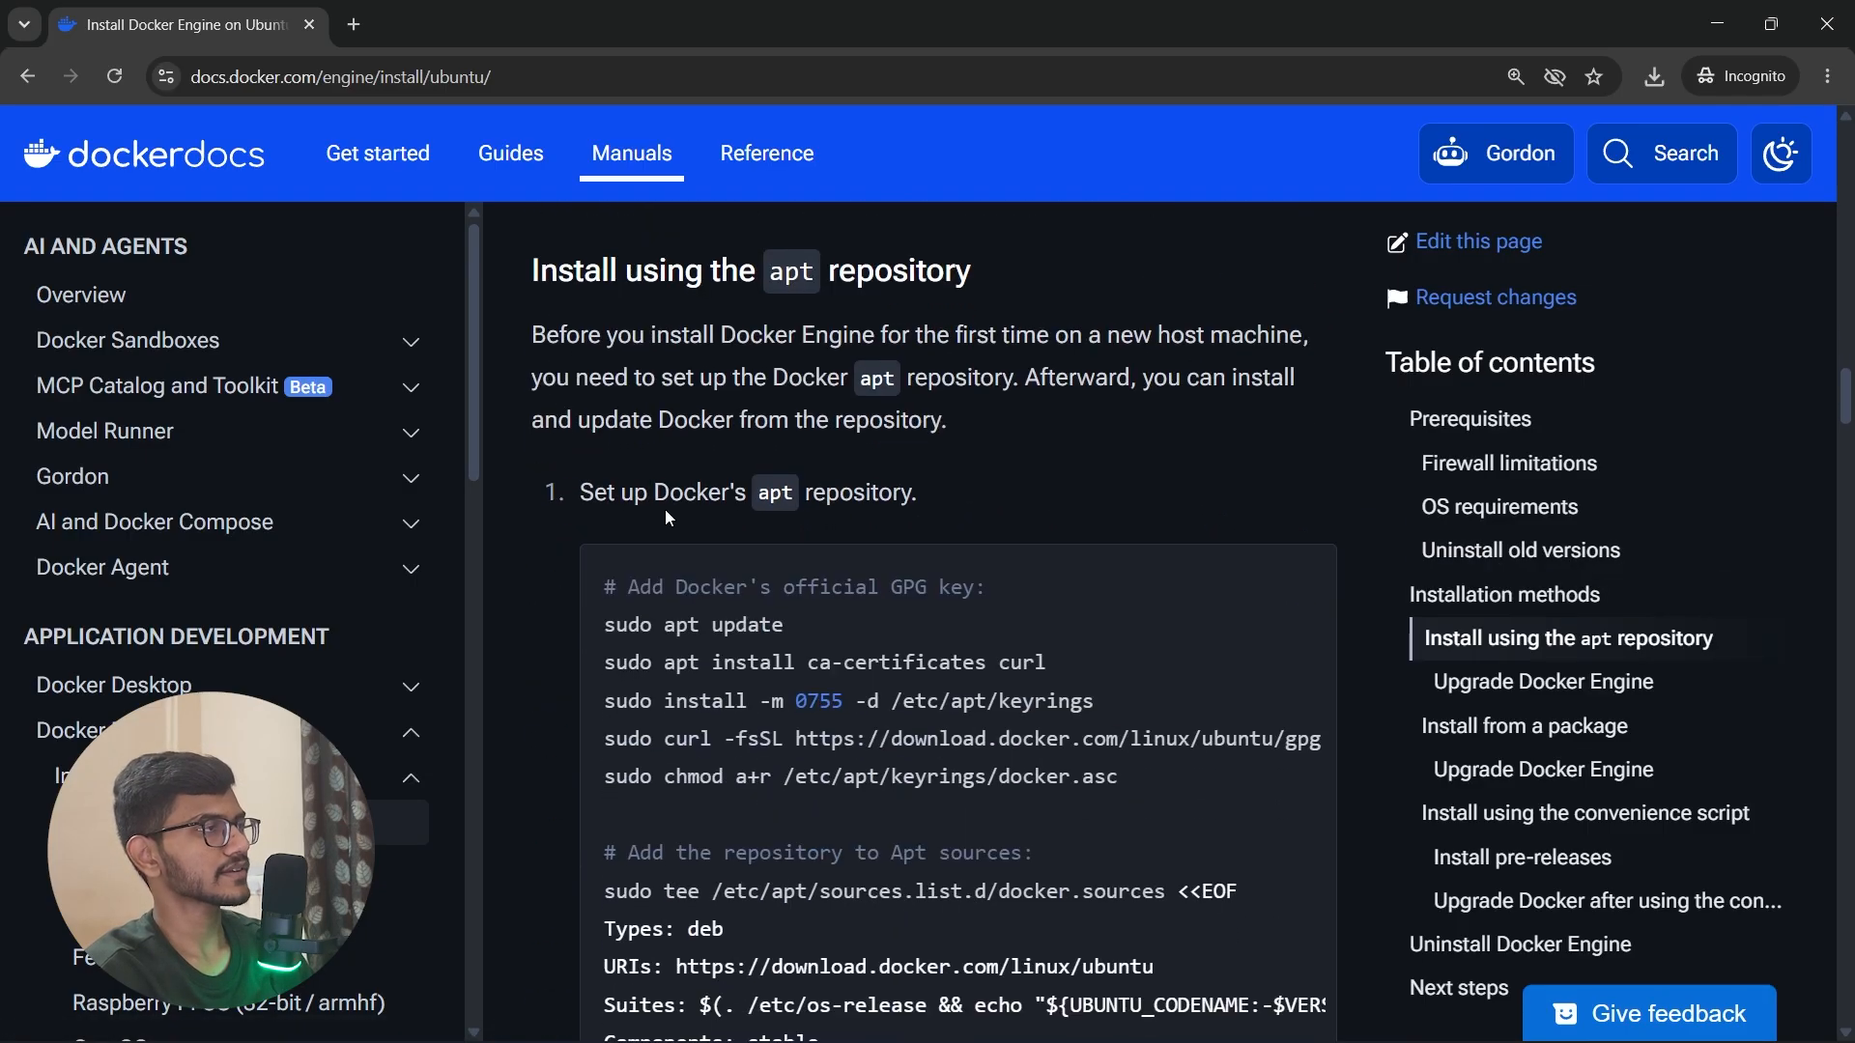
{"action": "scroll", "coordinate": [831, 522], "scroll_direction": "down", "scroll_amount": 1}
{"action": "triple_click", "coordinate": [730, 470]}
{"action": "key", "text": "ctrl+c"}
Step: Switch to the Ubuntu terminal and run sudo apt update to refresh the package lists
{"action": "key", "text": "alt+Tab"}
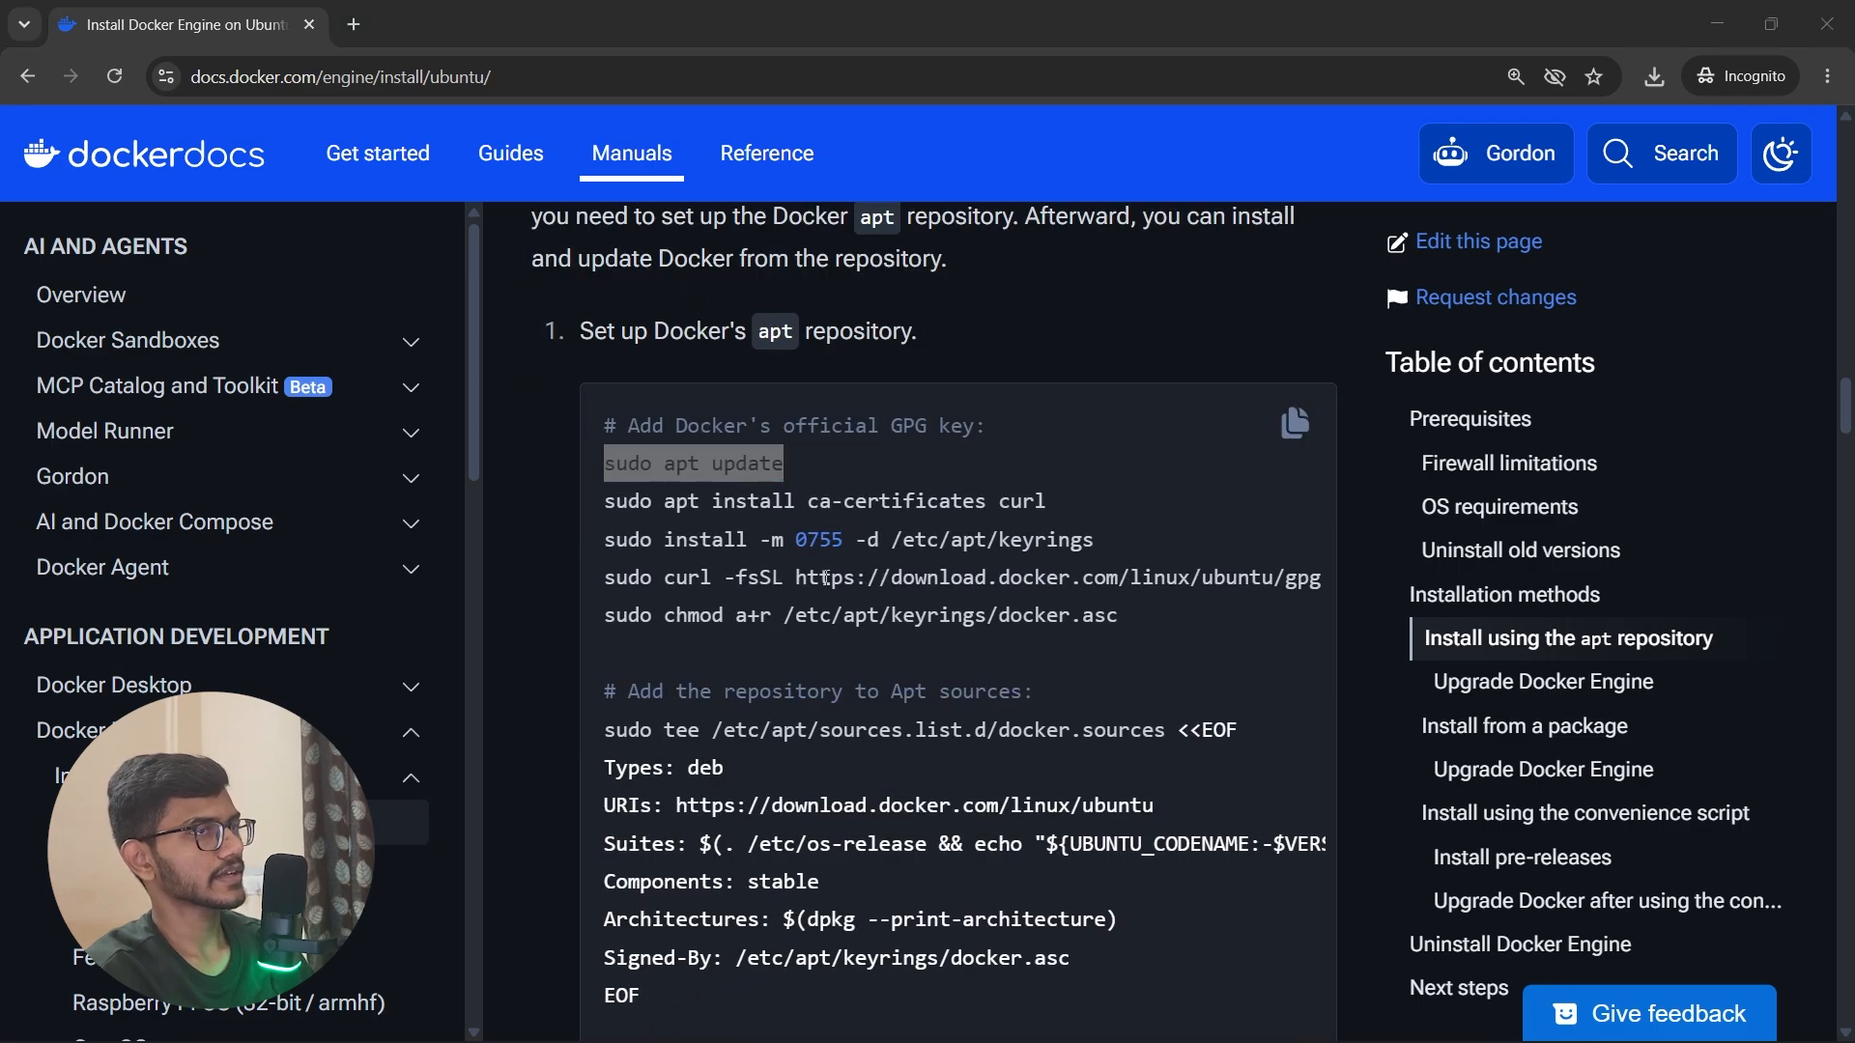
{"action": "key", "text": "alt+Tab"}
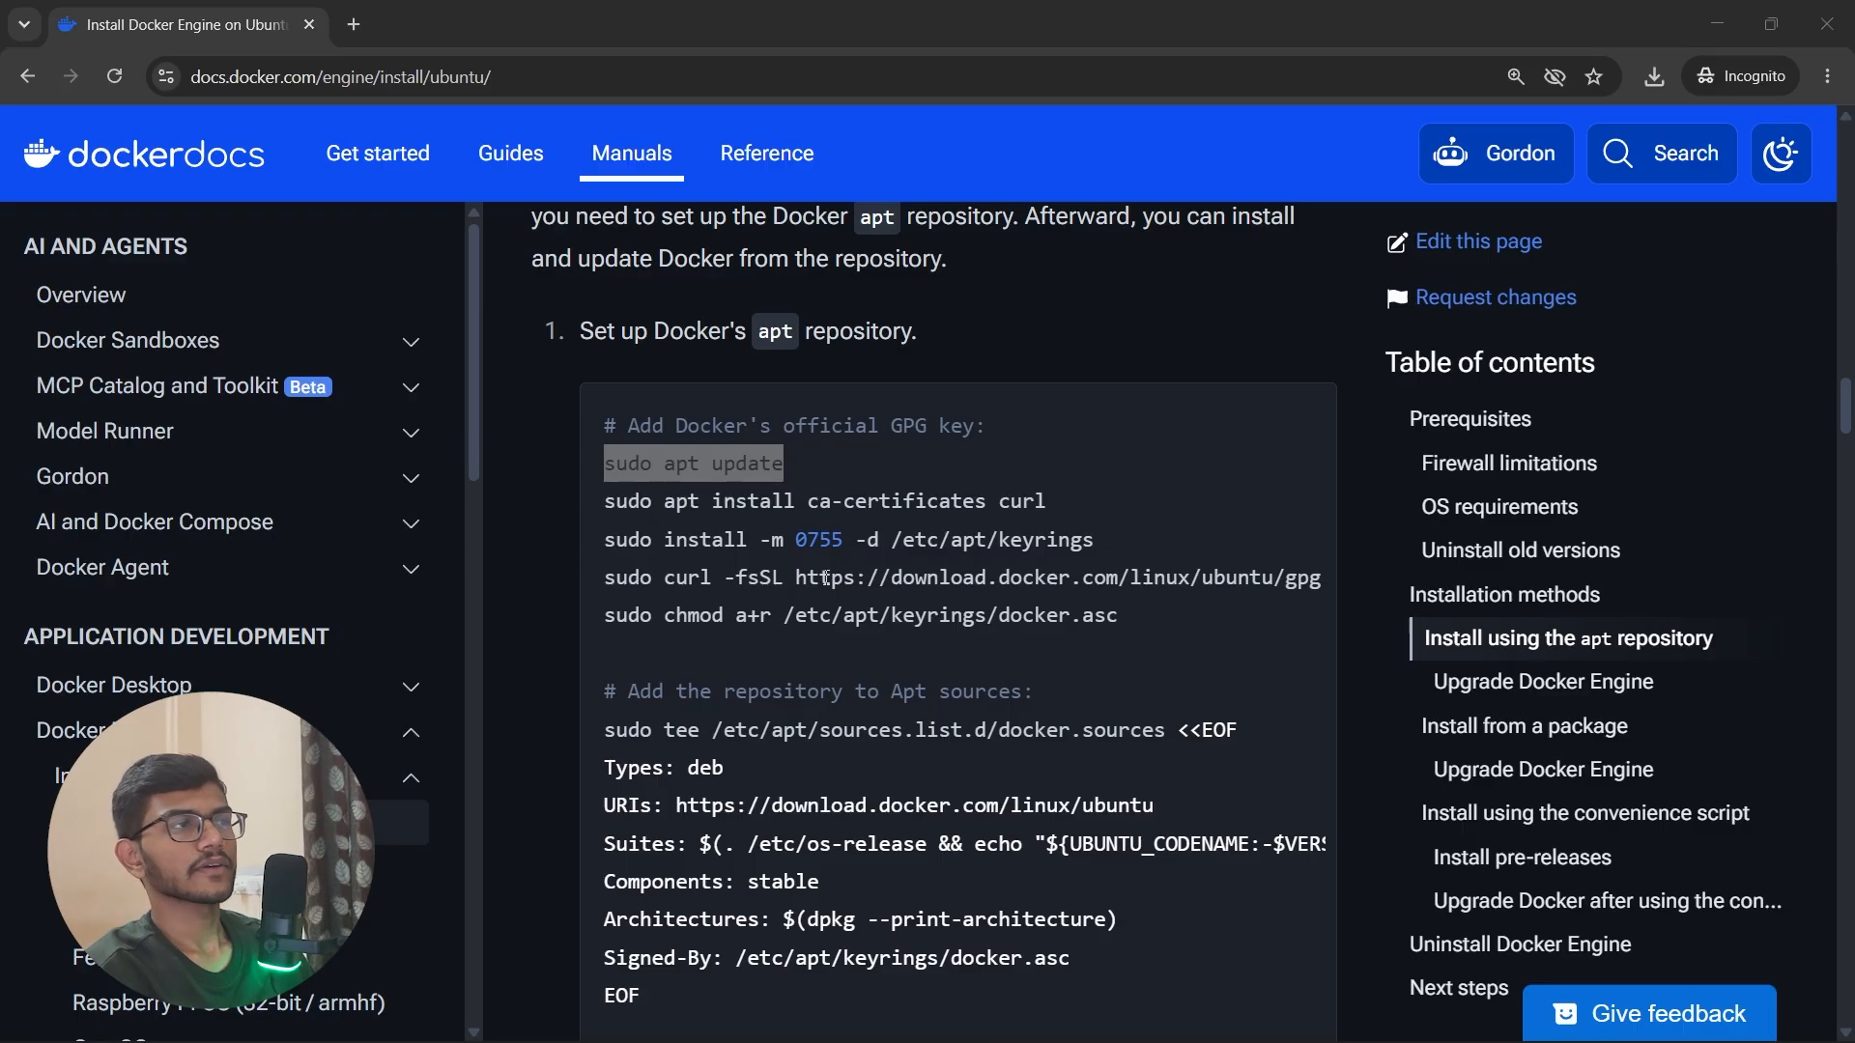
{"action": "key", "text": "alt+Tab"}
{"action": "key", "text": "alt+Tab"}
{"action": "key", "text": "alt+Tab"}
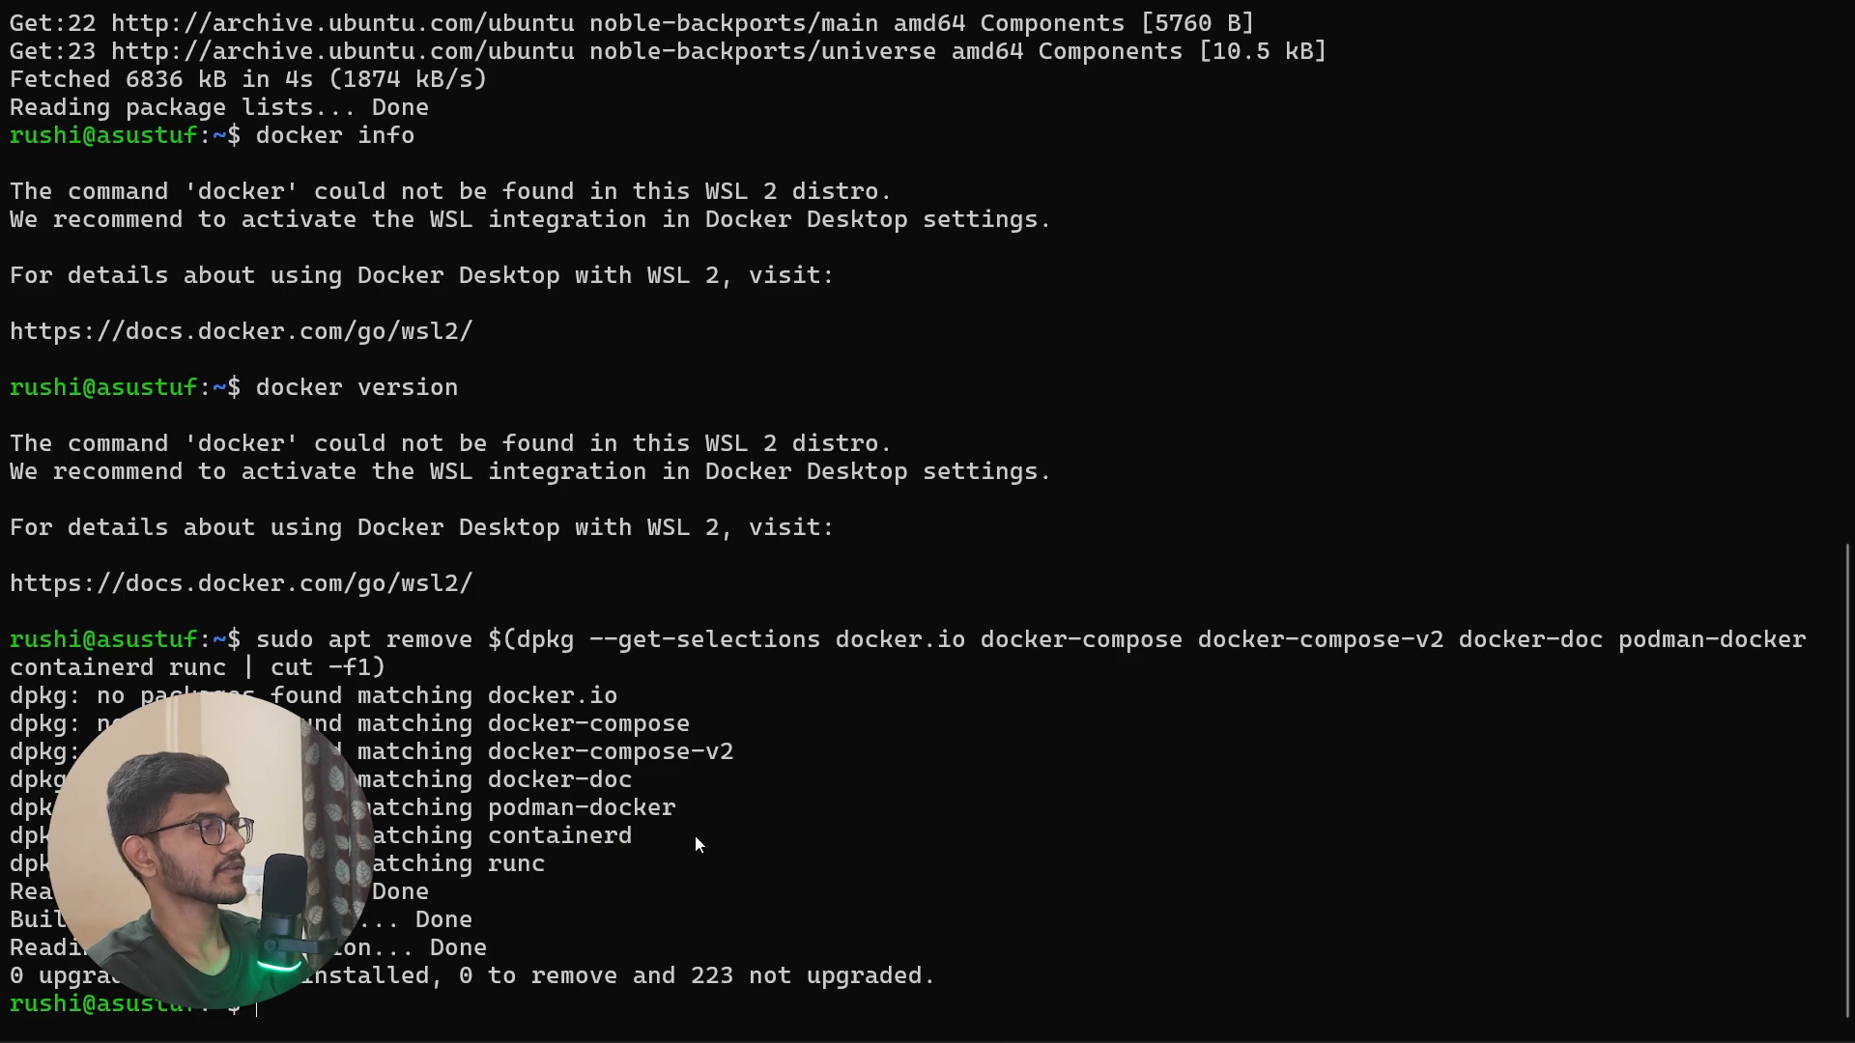
{"action": "key", "text": "ctrl+v"}
{"action": "key", "text": "Return"}
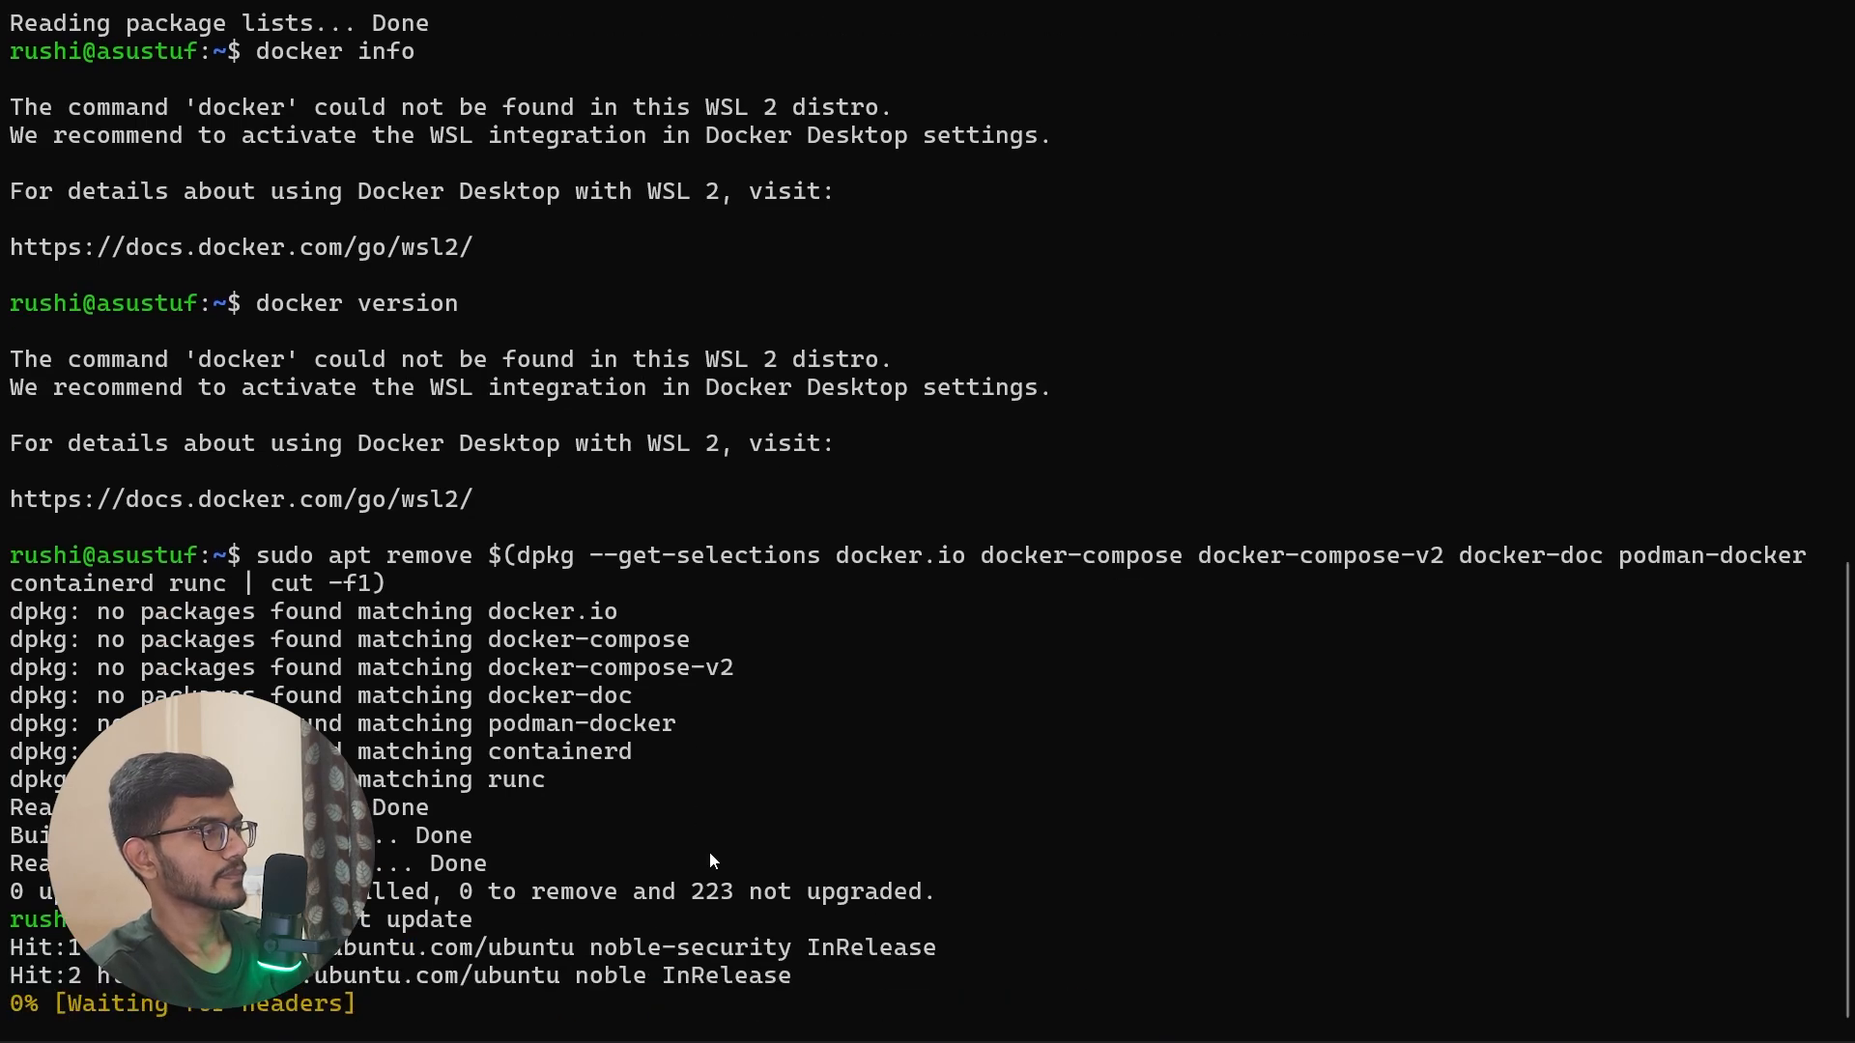
Step: Run the guide's full command block in Ubuntu to add Docker's GPG key and apt repository, confirming the package installation with Y
{"action": "key", "text": "alt+Tab"}
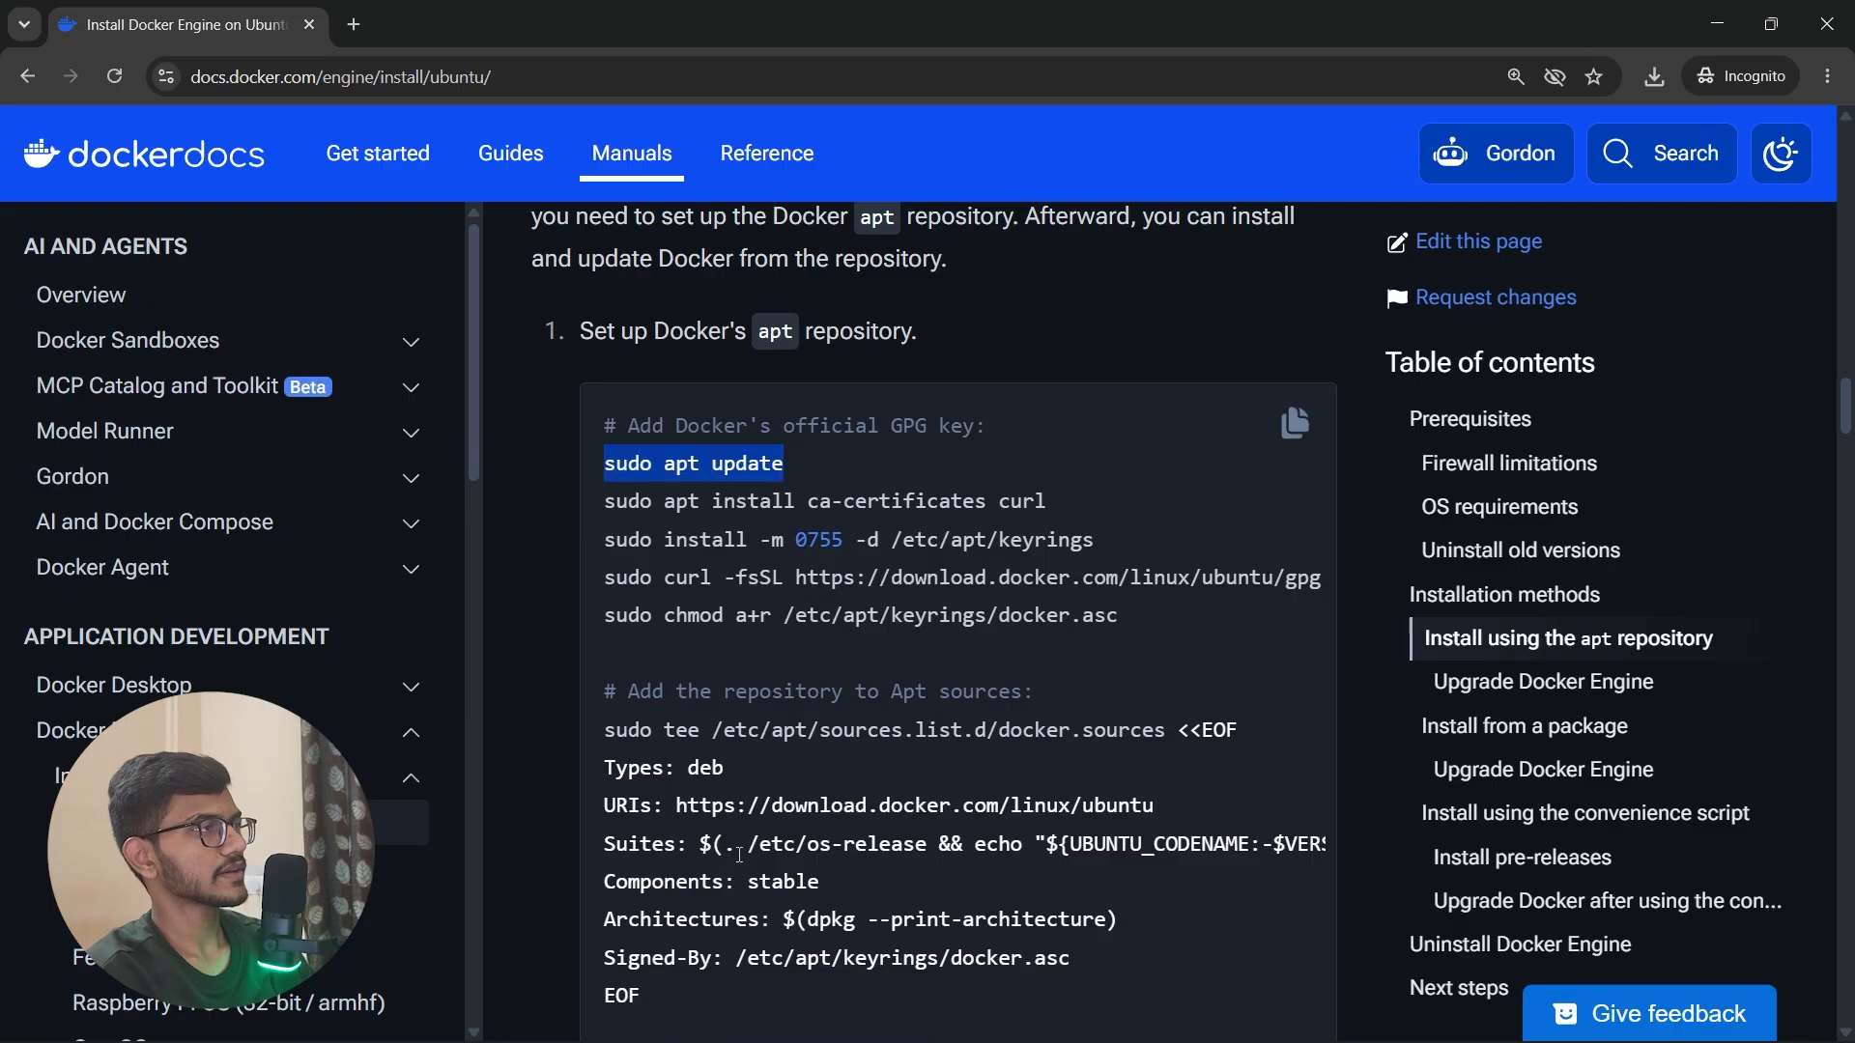
{"action": "left_click_drag", "start_coordinate": [628, 500], "coordinate": [1139, 629]}
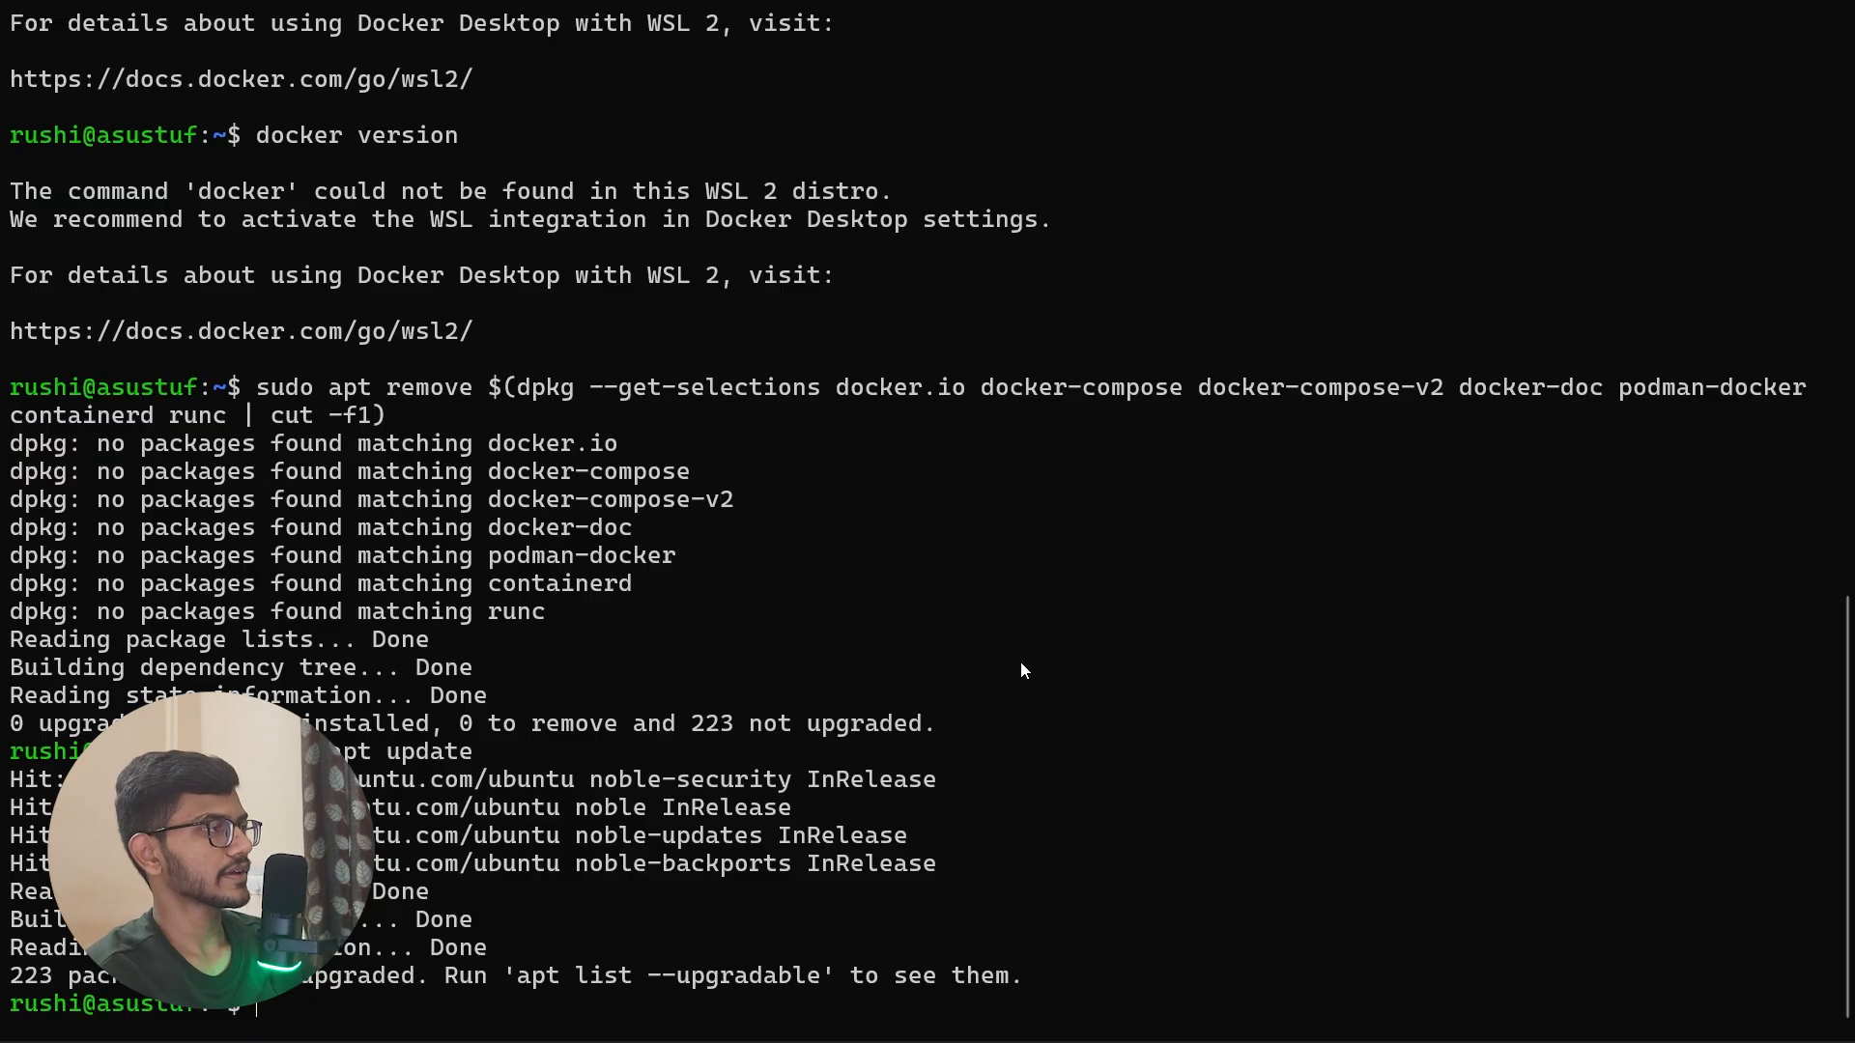
{"action": "key", "text": "ctrl+v"}
{"action": "key", "text": "Return"}
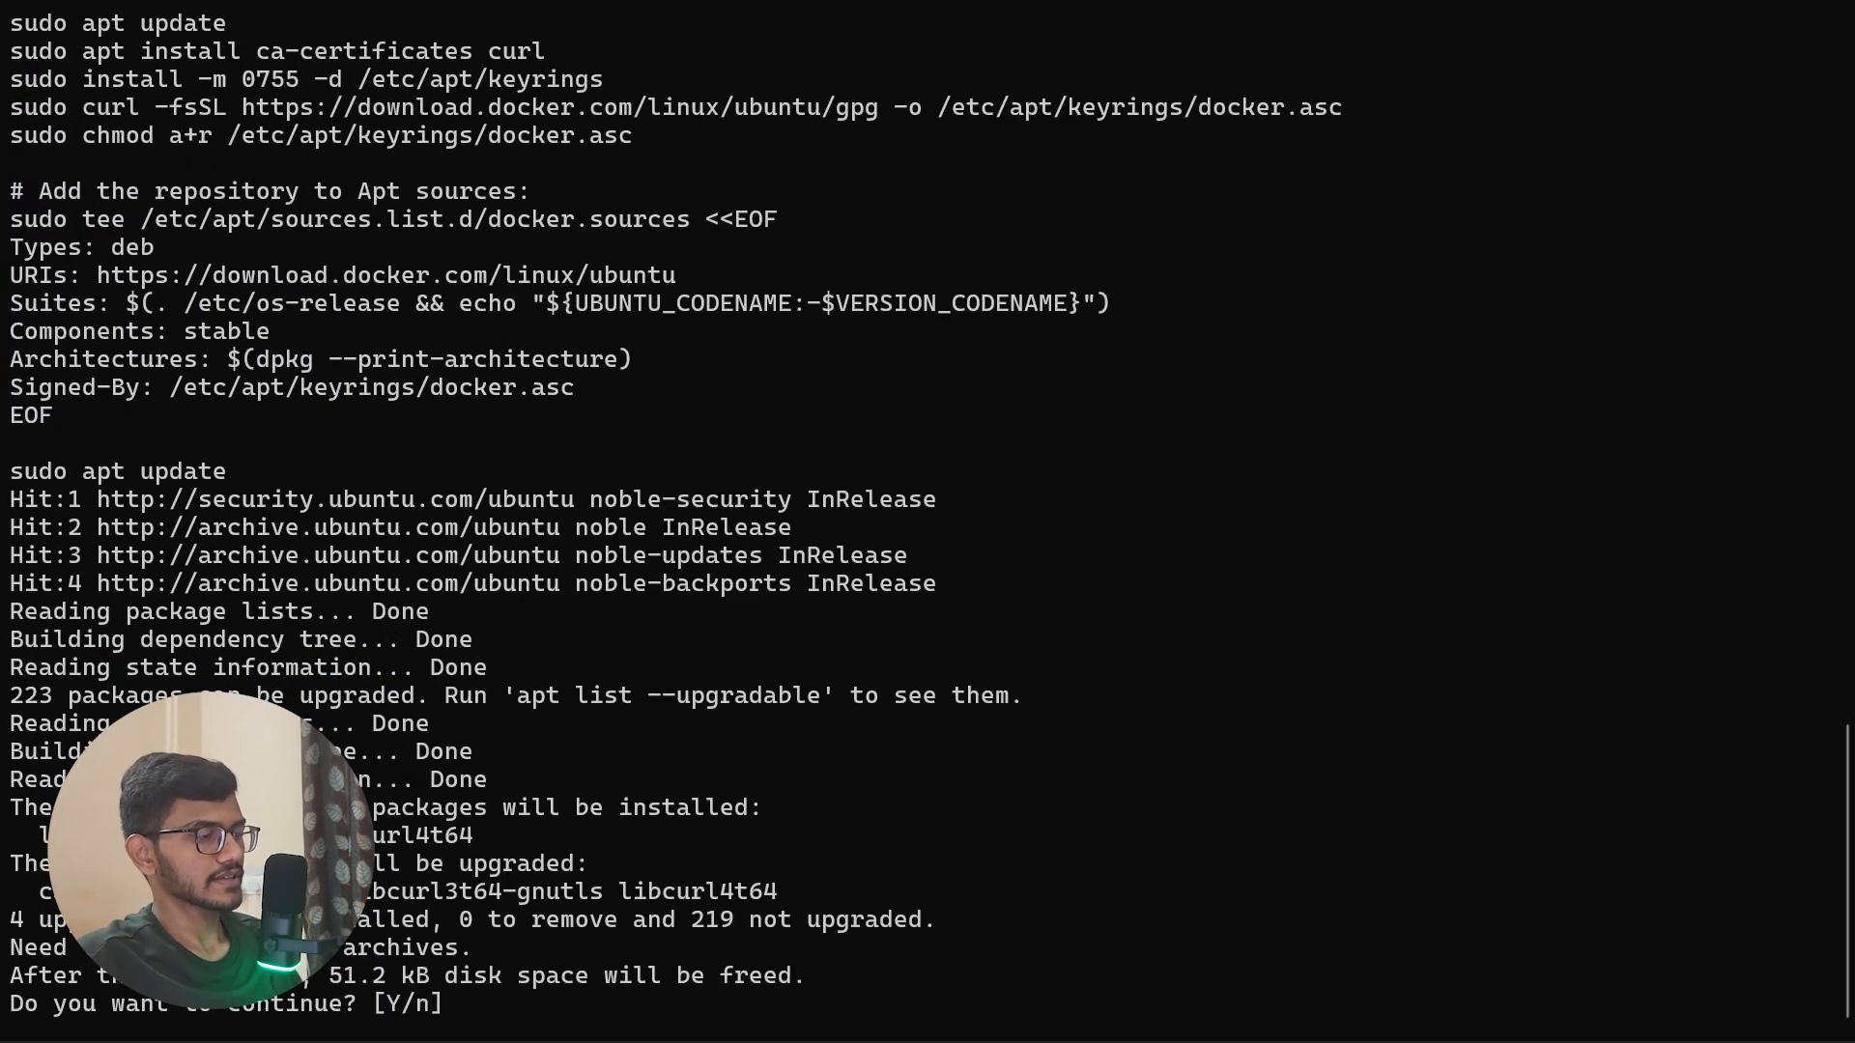
{"action": "type", "text": "Y"}
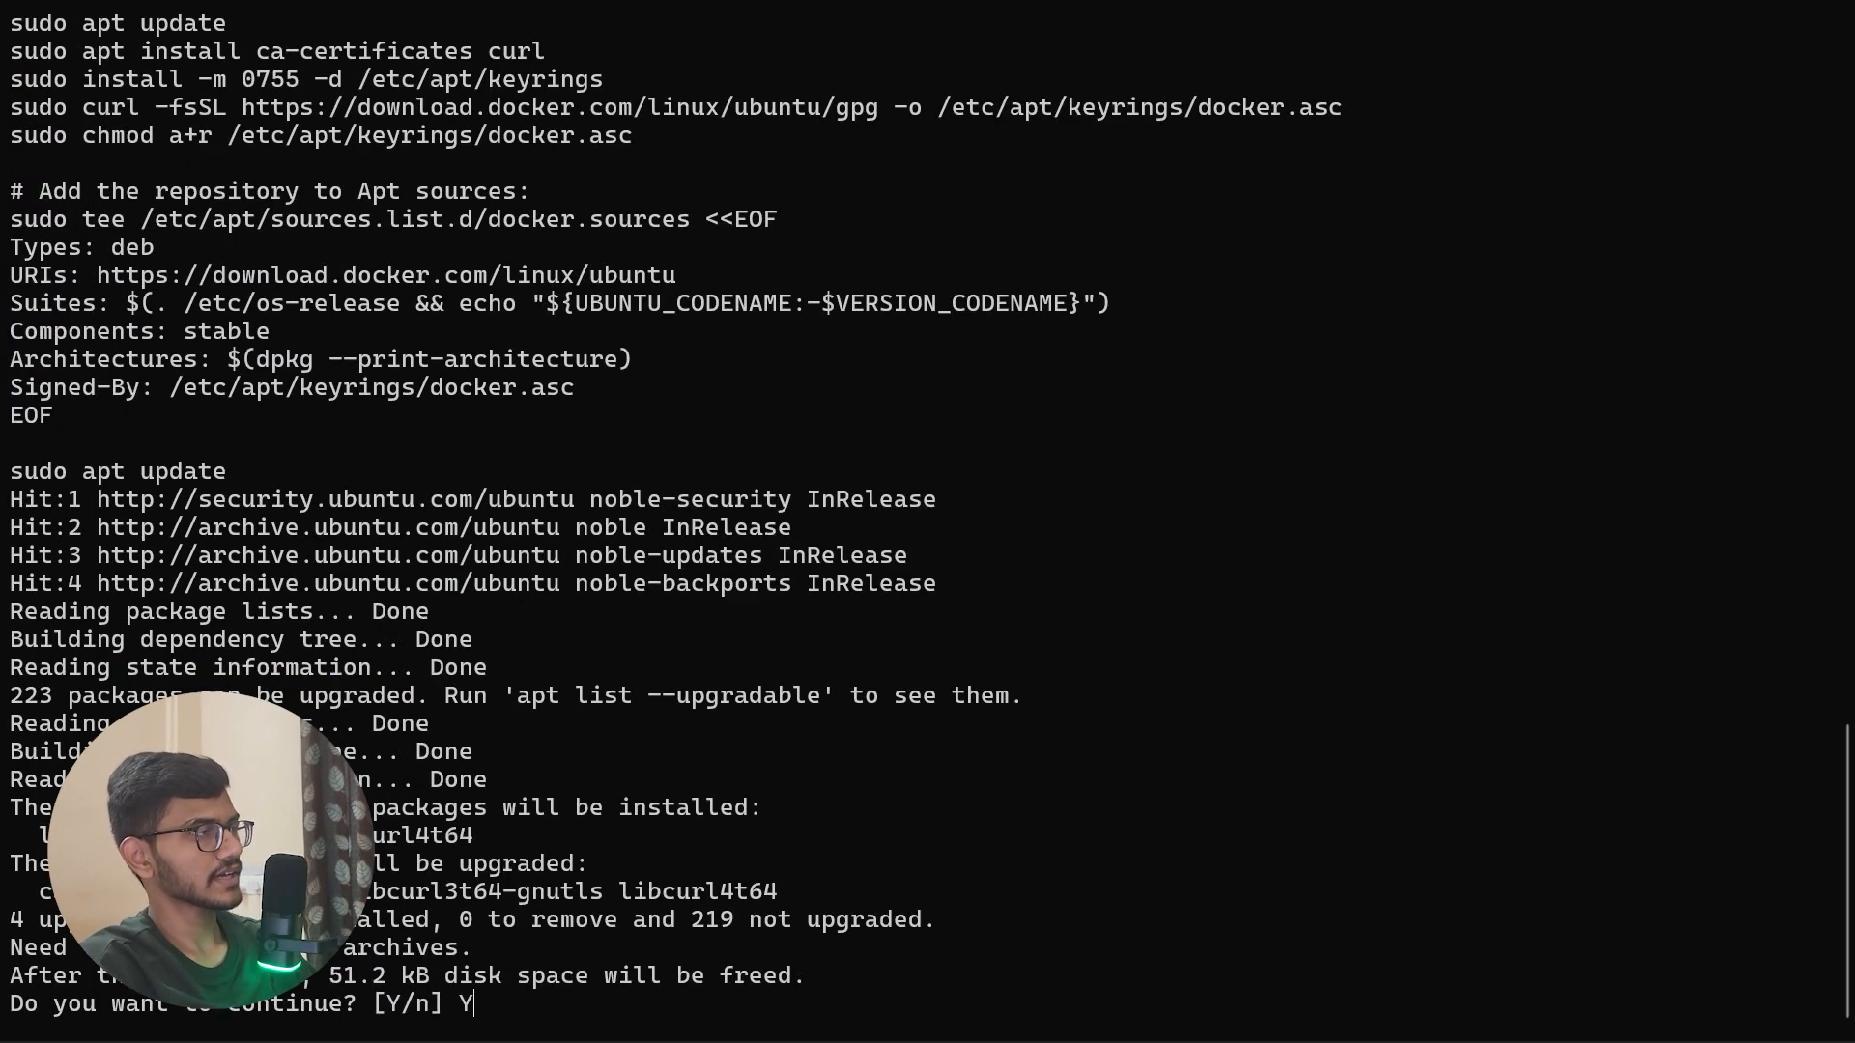
{"action": "key", "text": "Return"}
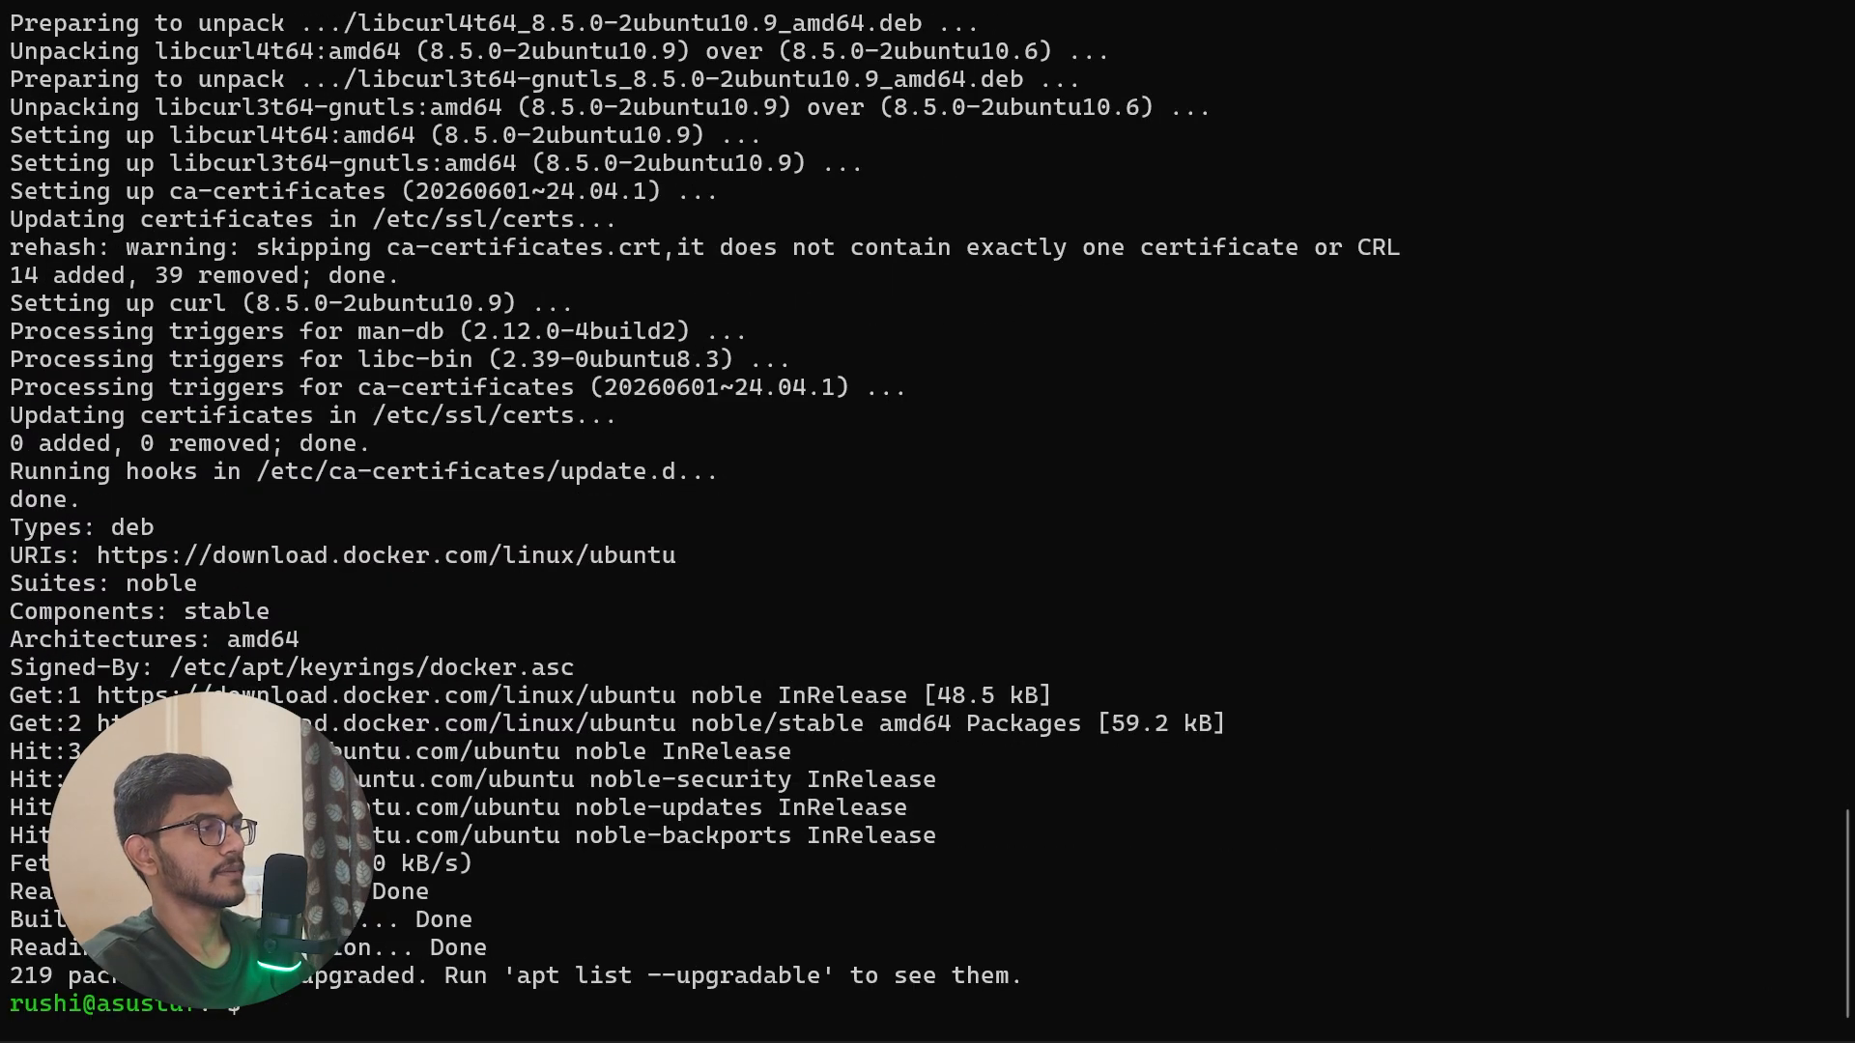
Step: Return to the guide and compare the Specific version and Latest options for installing the Docker packages
{"action": "key", "text": "alt+Tab"}
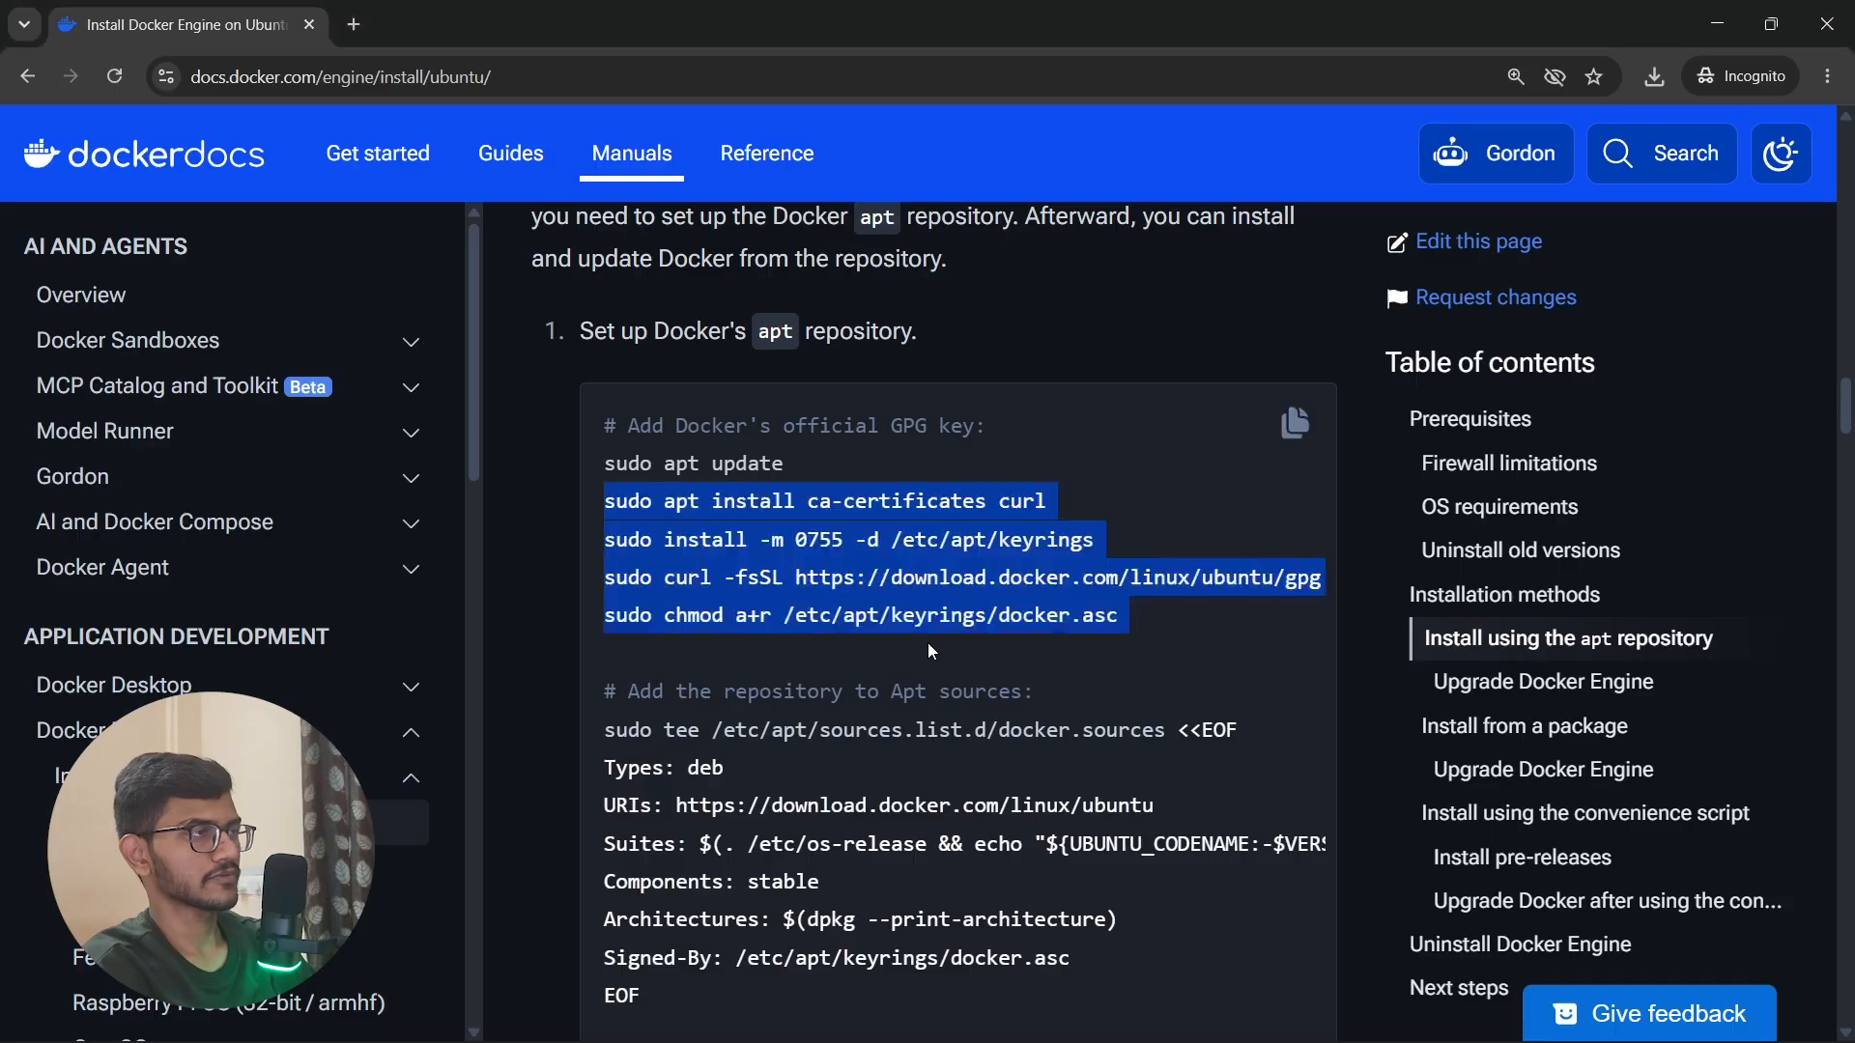
{"action": "scroll", "coordinate": [942, 646], "scroll_direction": "down", "scroll_amount": 2}
{"action": "scroll", "coordinate": [953, 644], "scroll_direction": "down", "scroll_amount": 3}
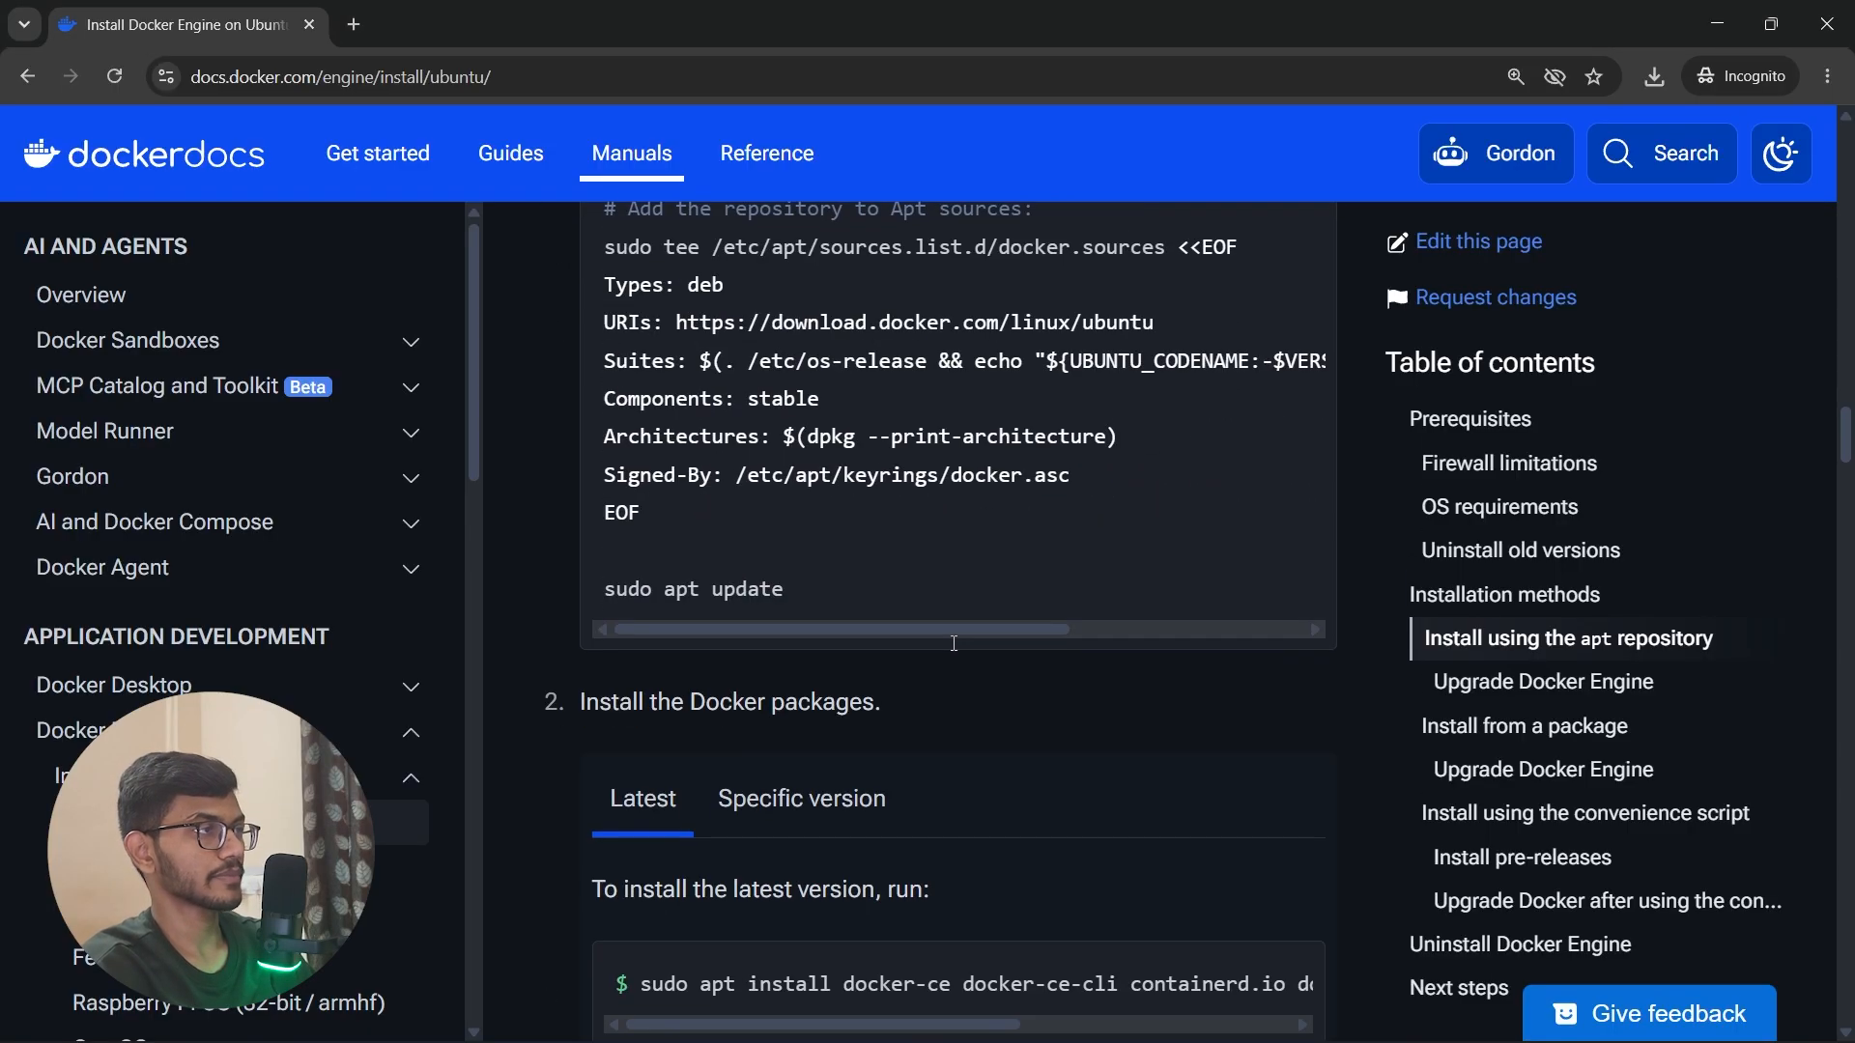
{"action": "scroll", "coordinate": [960, 677], "scroll_direction": "down", "scroll_amount": 2}
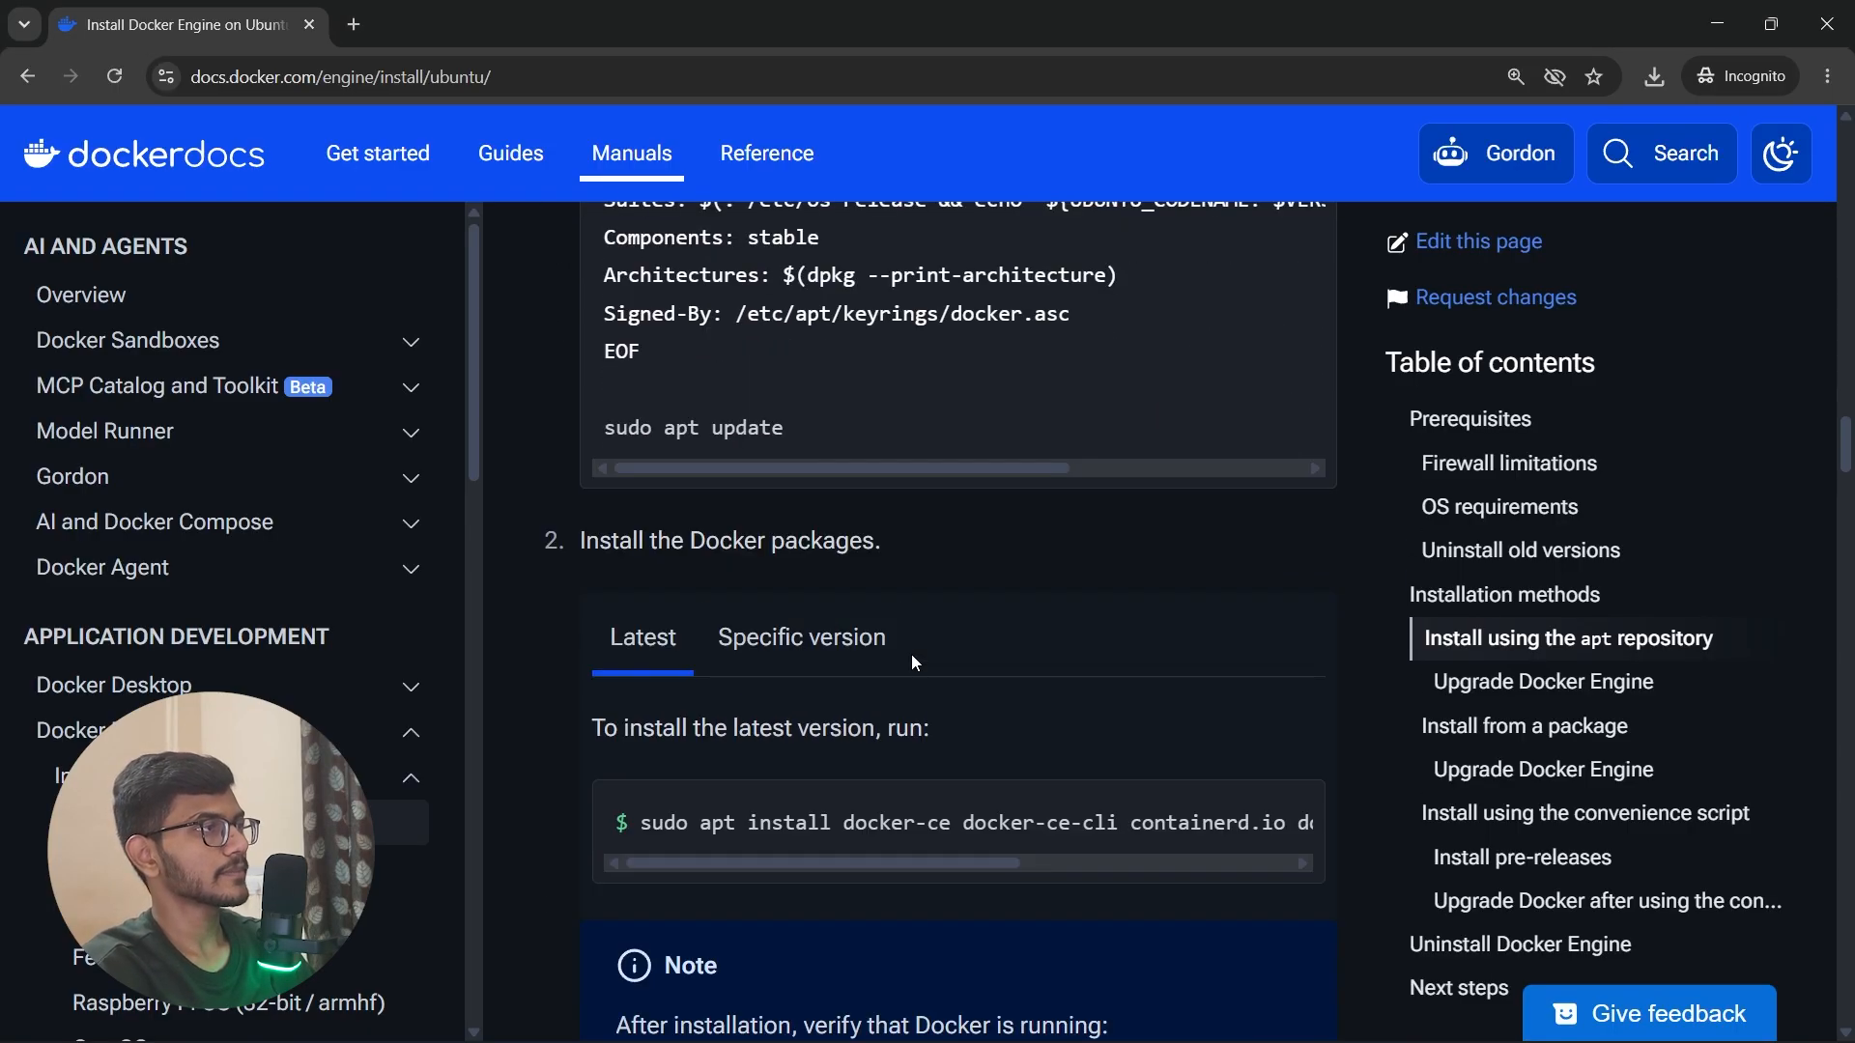
{"action": "scroll", "coordinate": [820, 577], "scroll_direction": "down", "scroll_amount": 2}
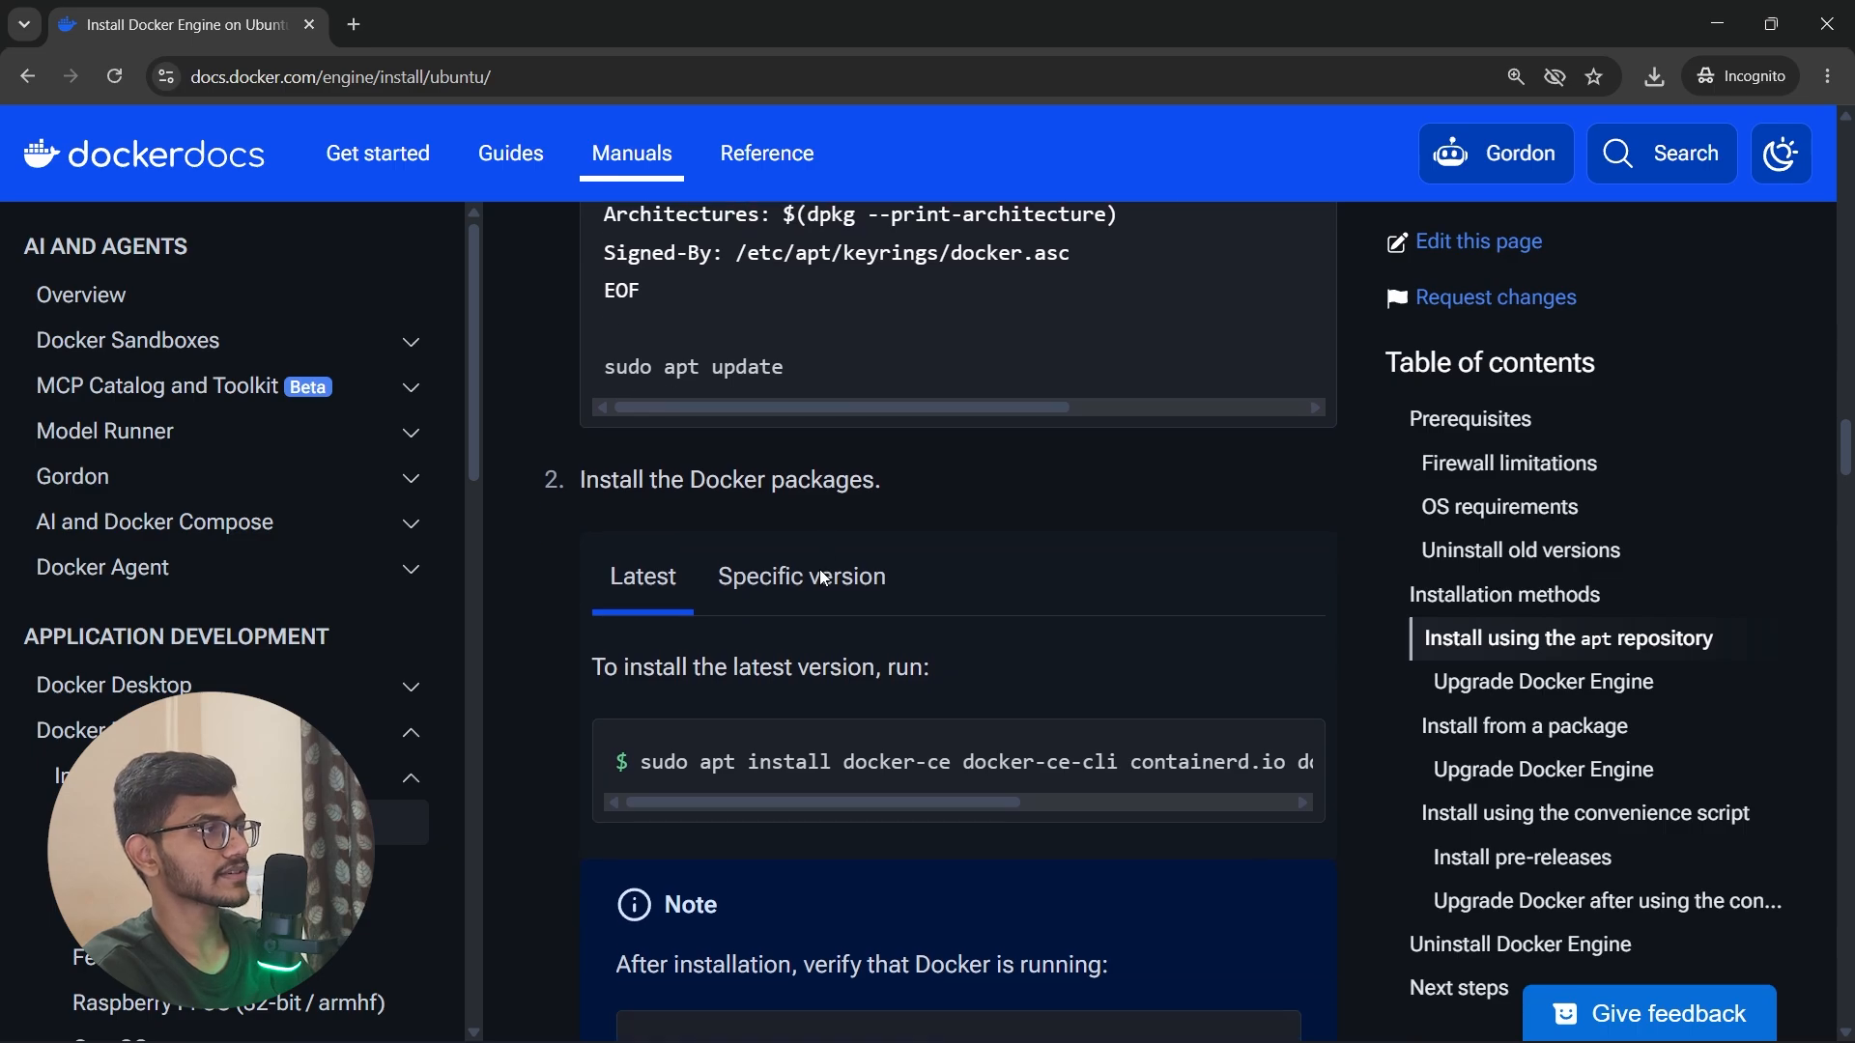
{"action": "left_click", "coordinate": [747, 493]}
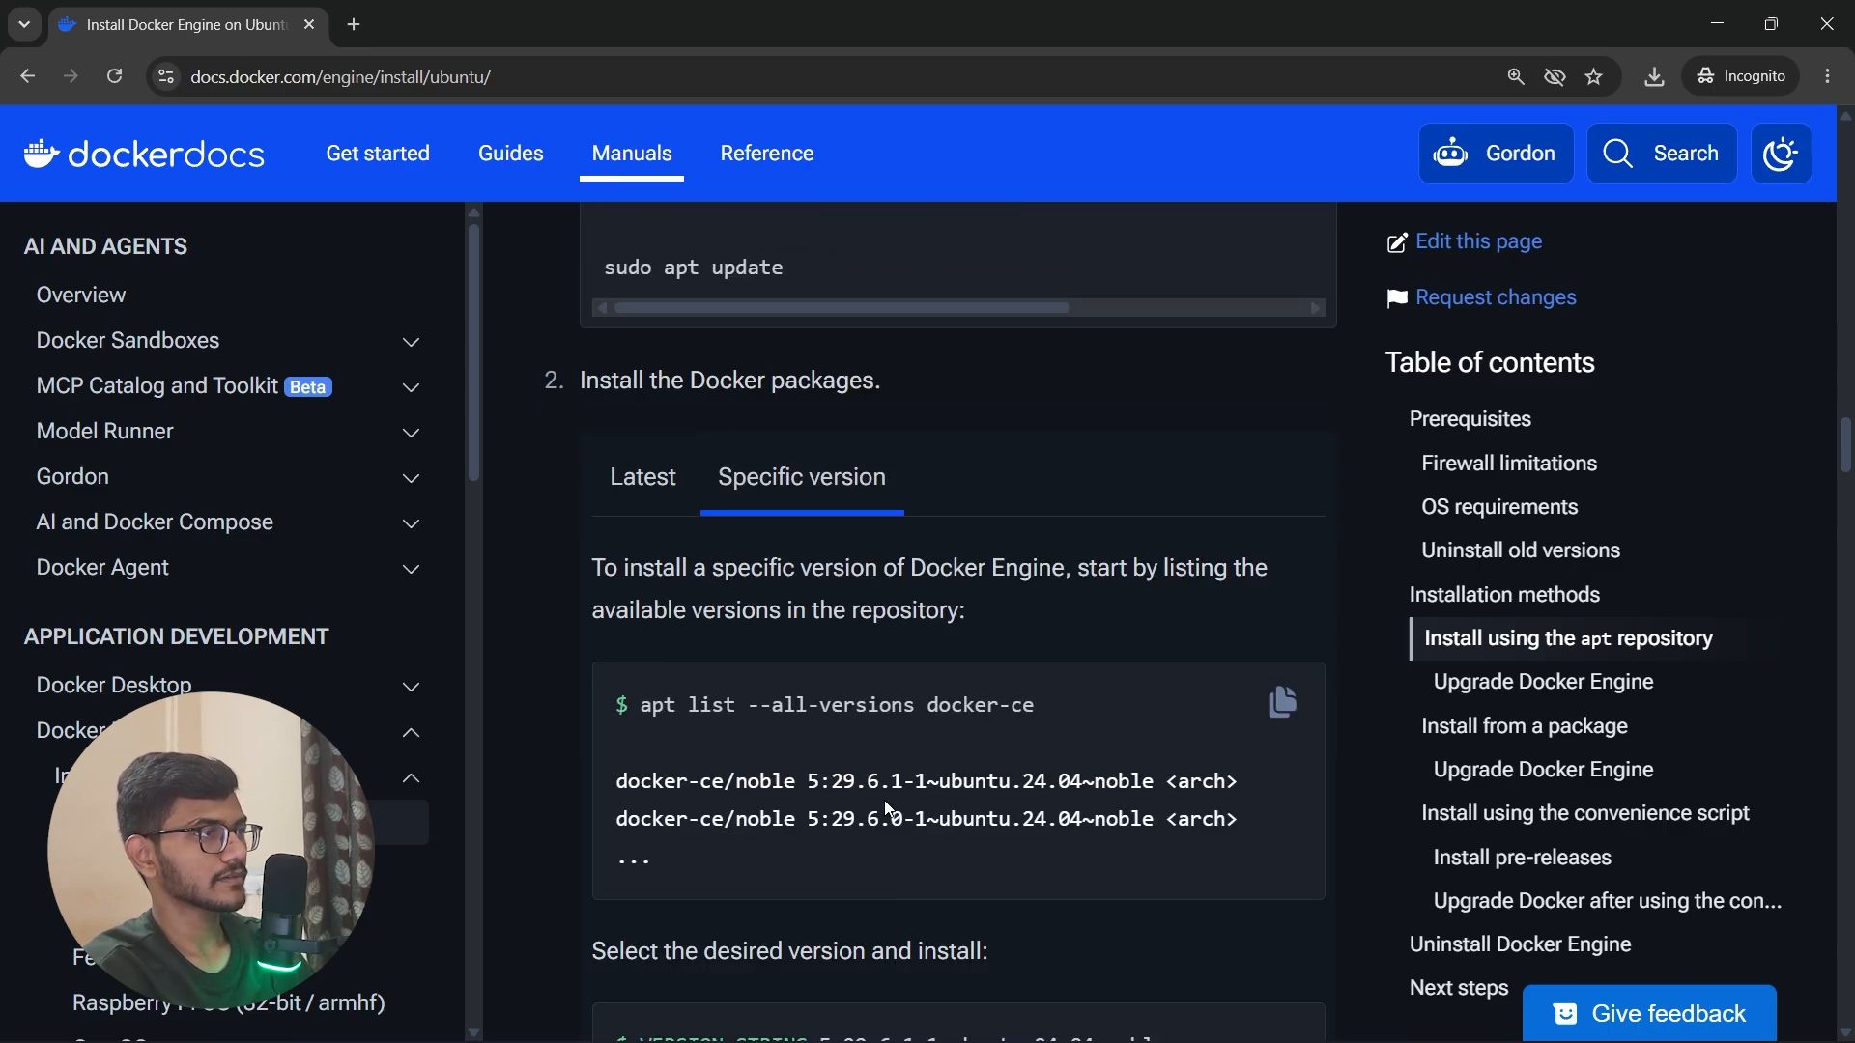
{"action": "left_click", "coordinate": [664, 501]}
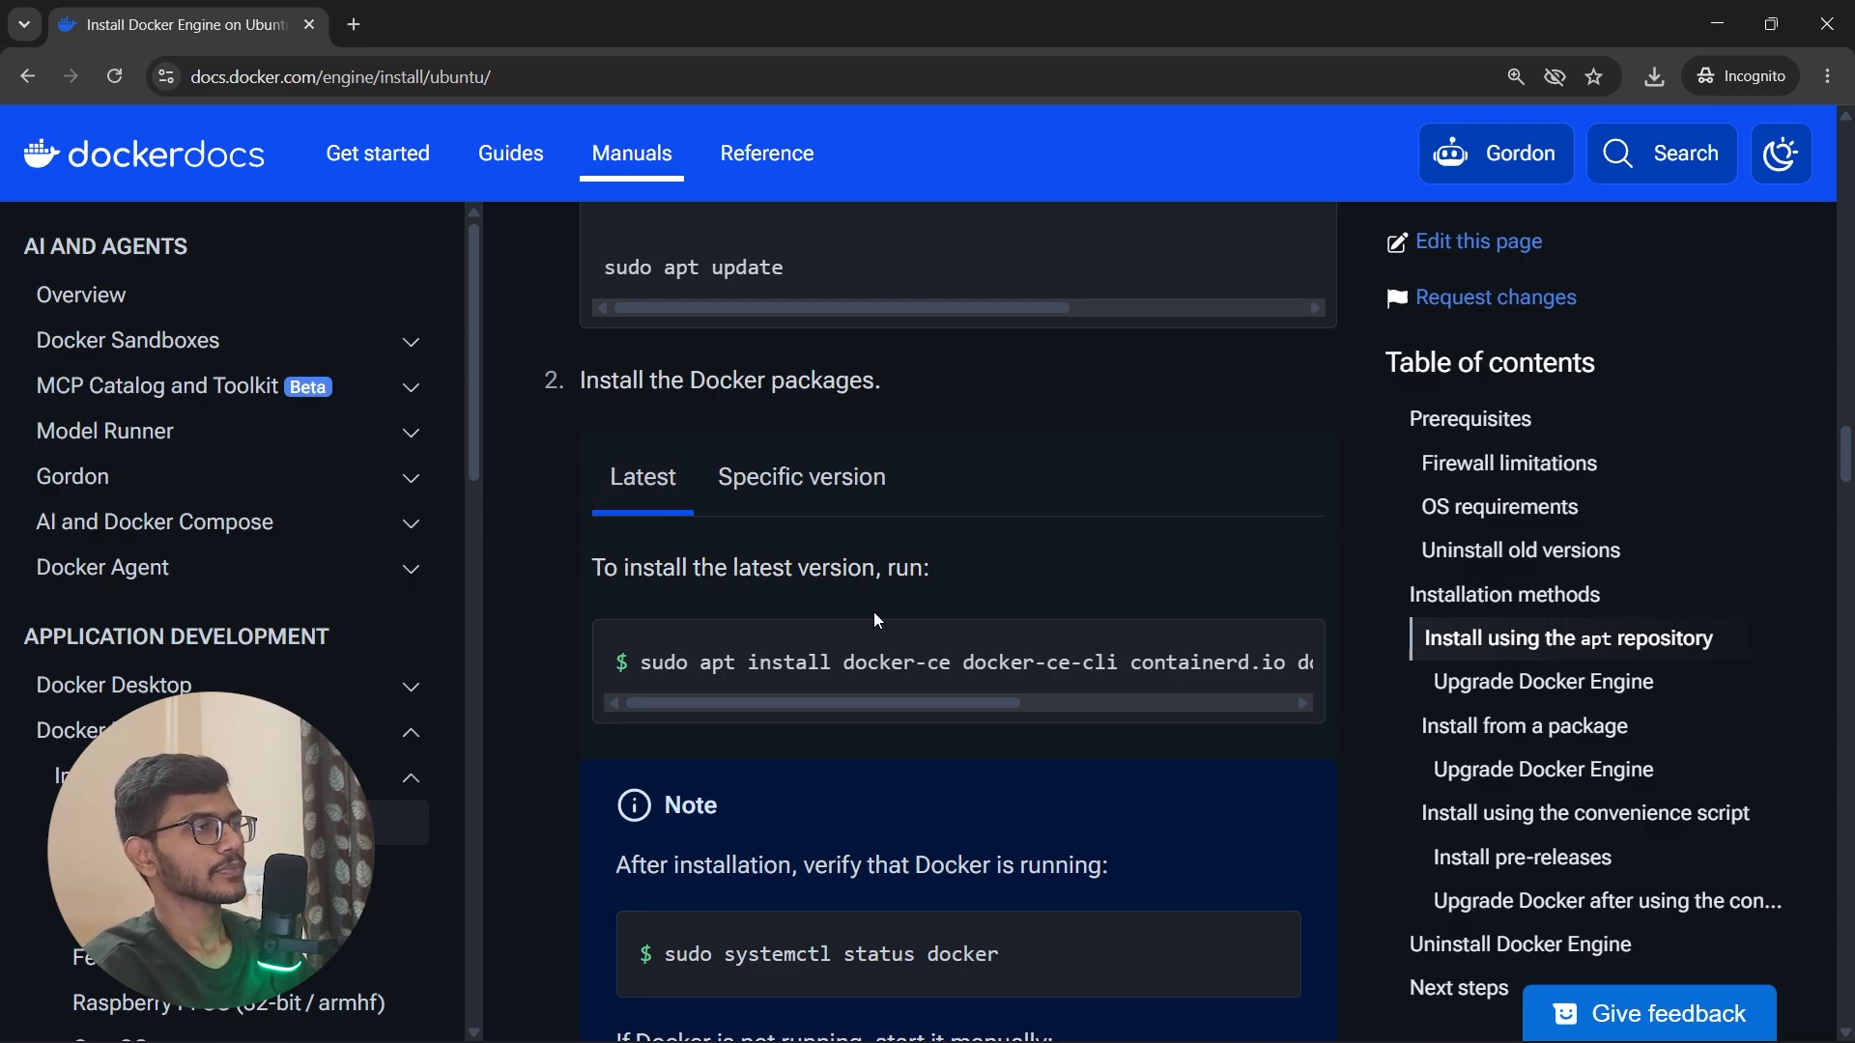
Step: Review and select the full latest-version install command, from sudo apt install docker-ce through docker-compose-plugin, for copying
{"action": "left_click_drag", "start_coordinate": [763, 704], "coordinate": [1172, 703]}
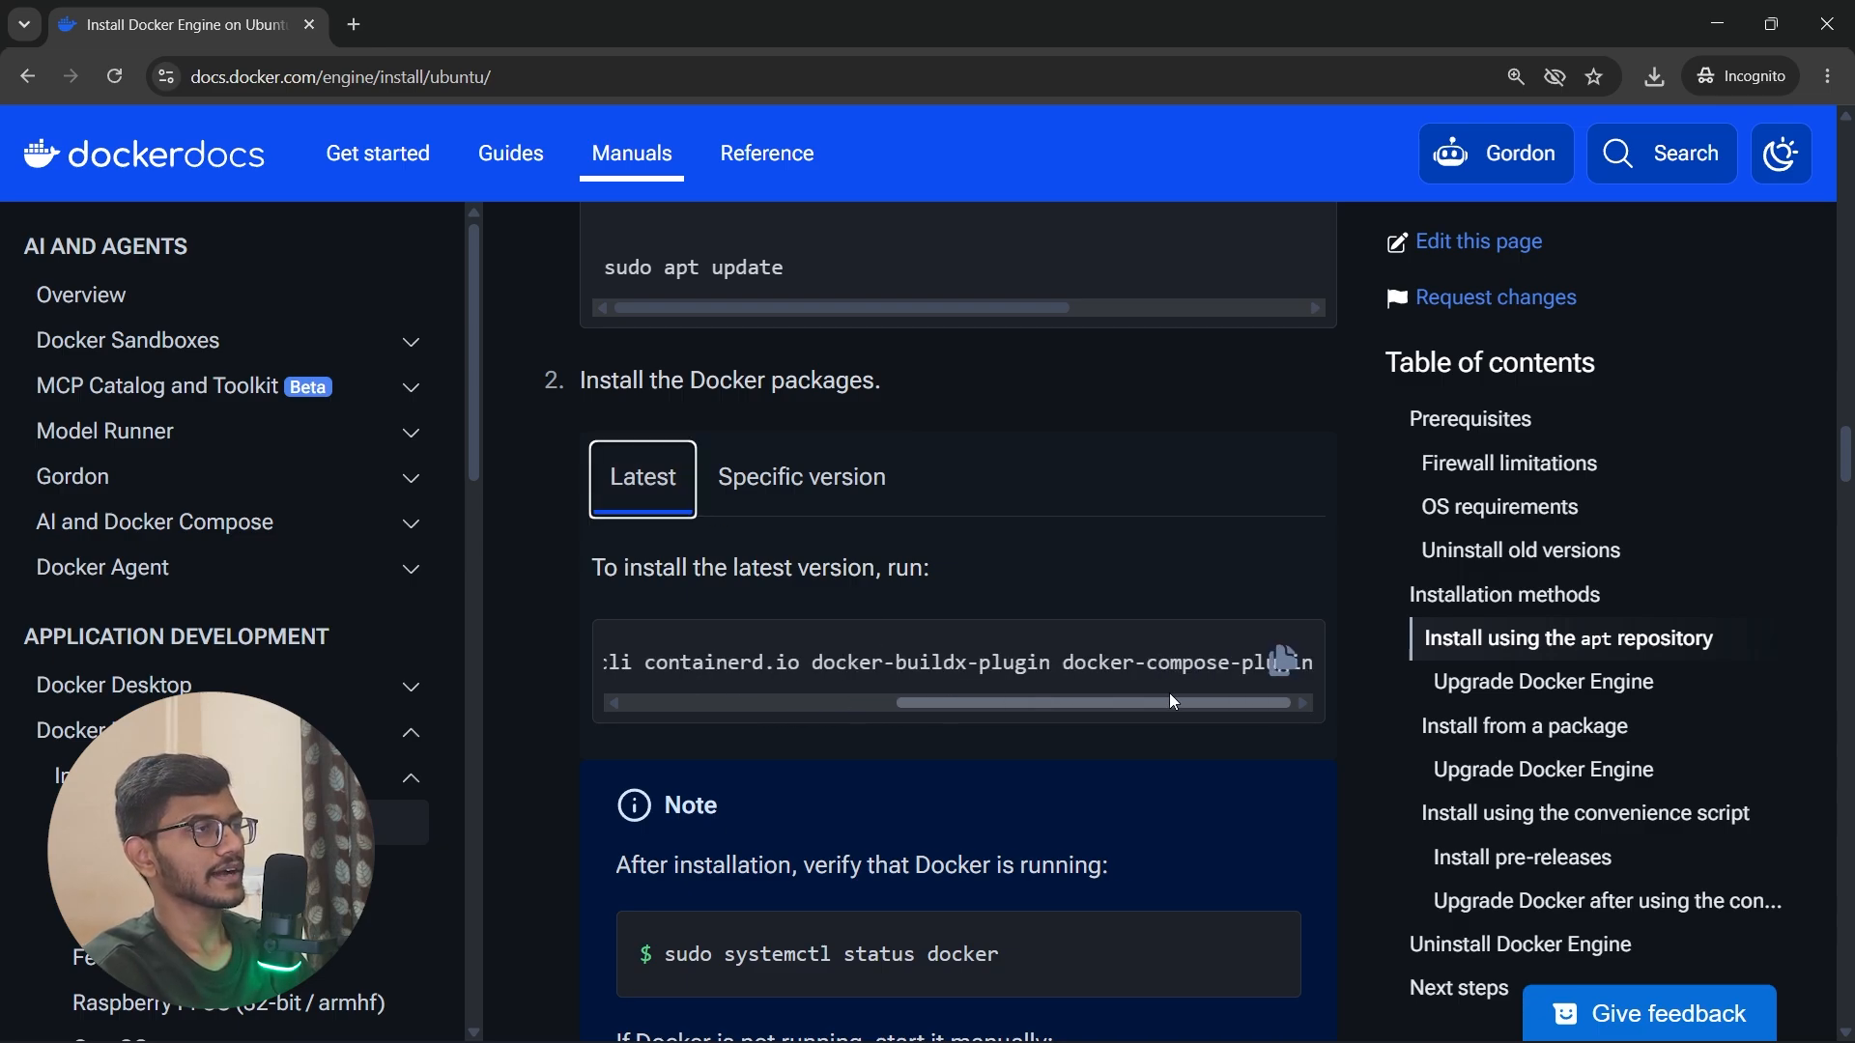
{"action": "scroll", "coordinate": [1207, 676], "scroll_direction": "left", "scroll_amount": 5}
{"action": "left_click", "coordinate": [1280, 670]}
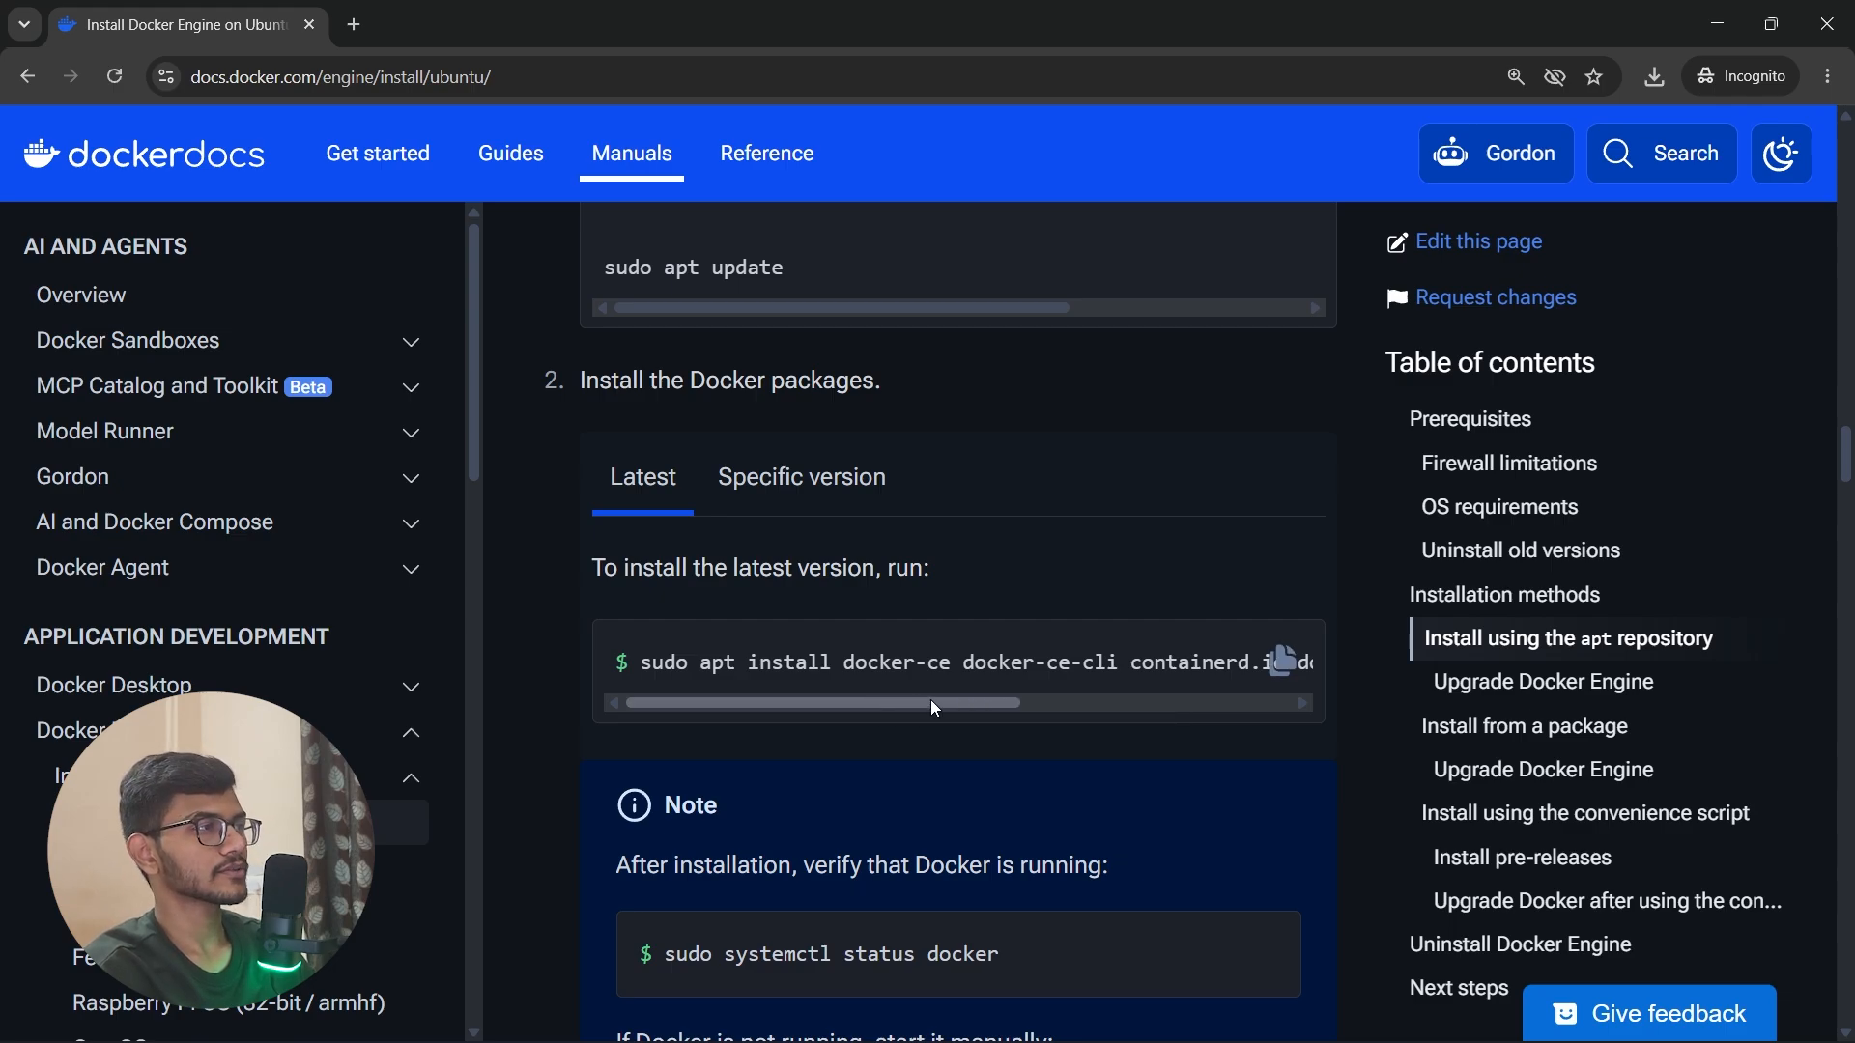
{"action": "double_click", "coordinate": [672, 659]}
{"action": "left_click_drag", "start_coordinate": [671, 660], "coordinate": [1343, 664]}
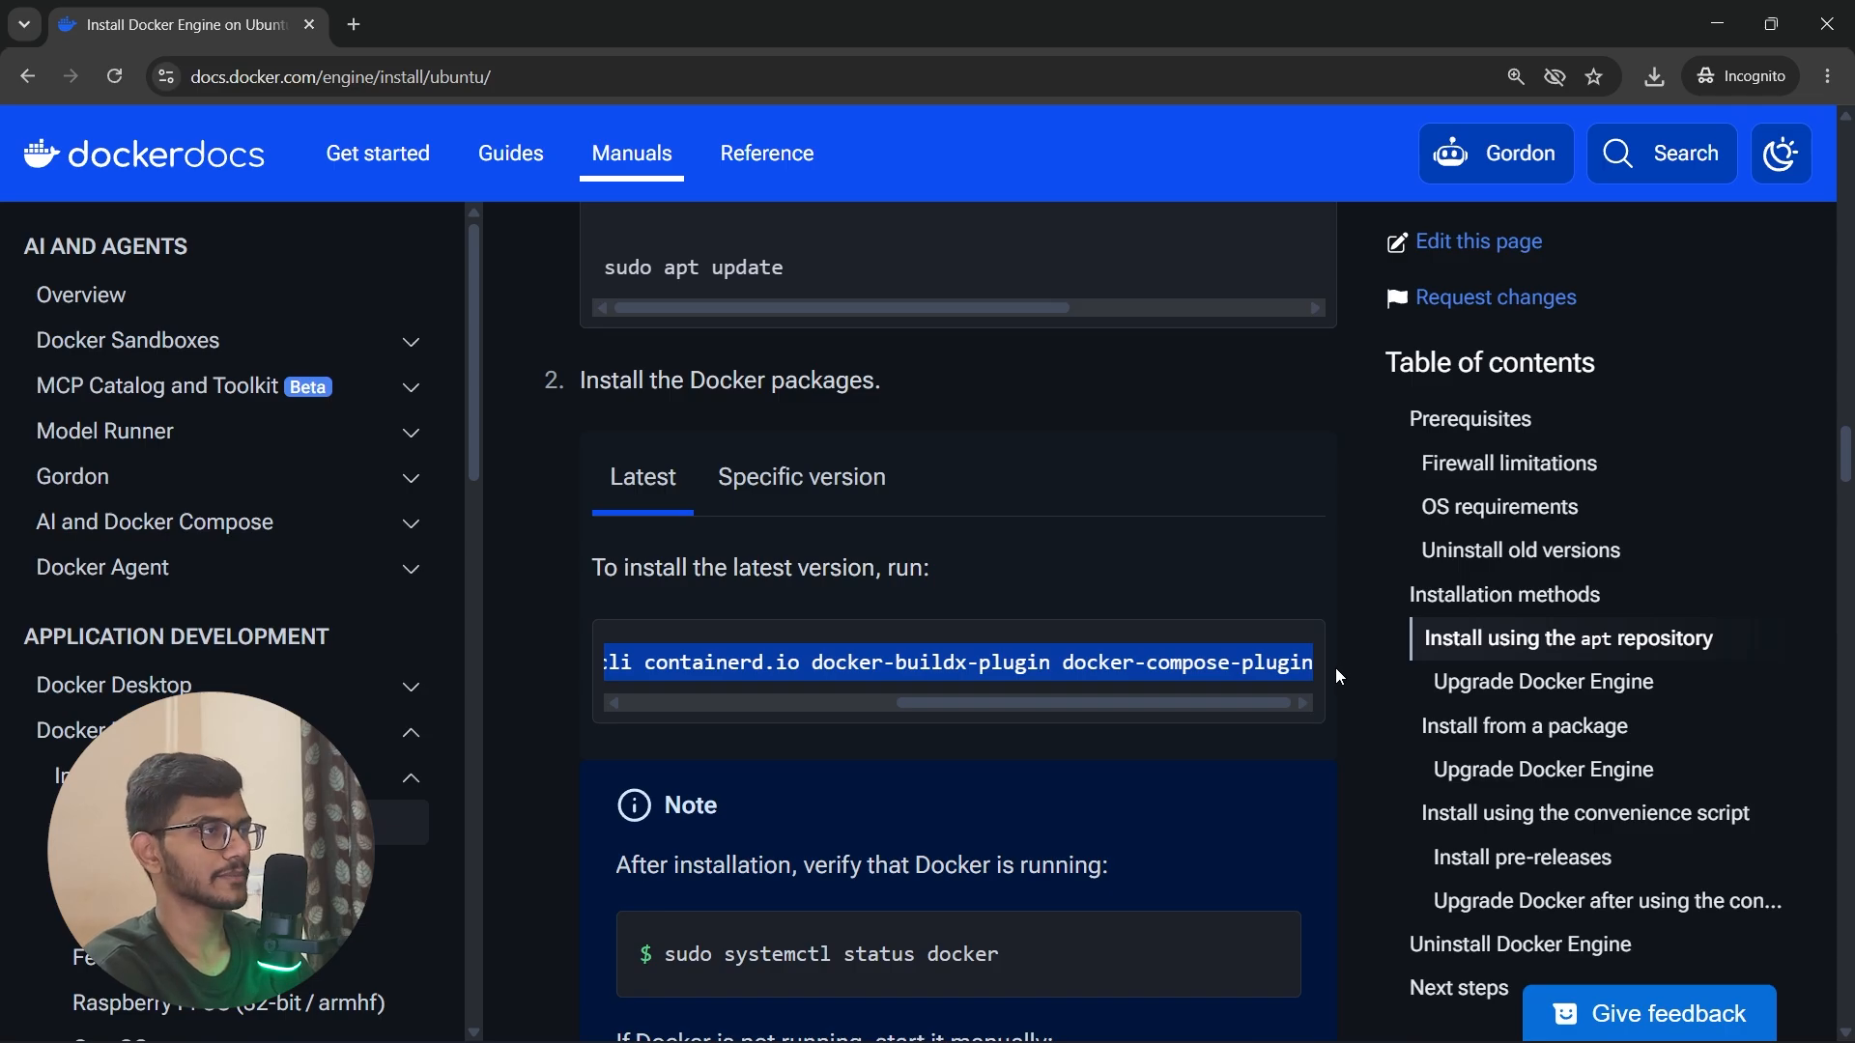
Step: Install docker-ce, docker-ce-cli, containerd.io, docker-buildx-plugin and docker-compose-plugin with sudo apt install in the Ubuntu terminal, confirming with Y
{"action": "key", "text": "alt+Tab"}
{"action": "key", "text": "ctrl+v"}
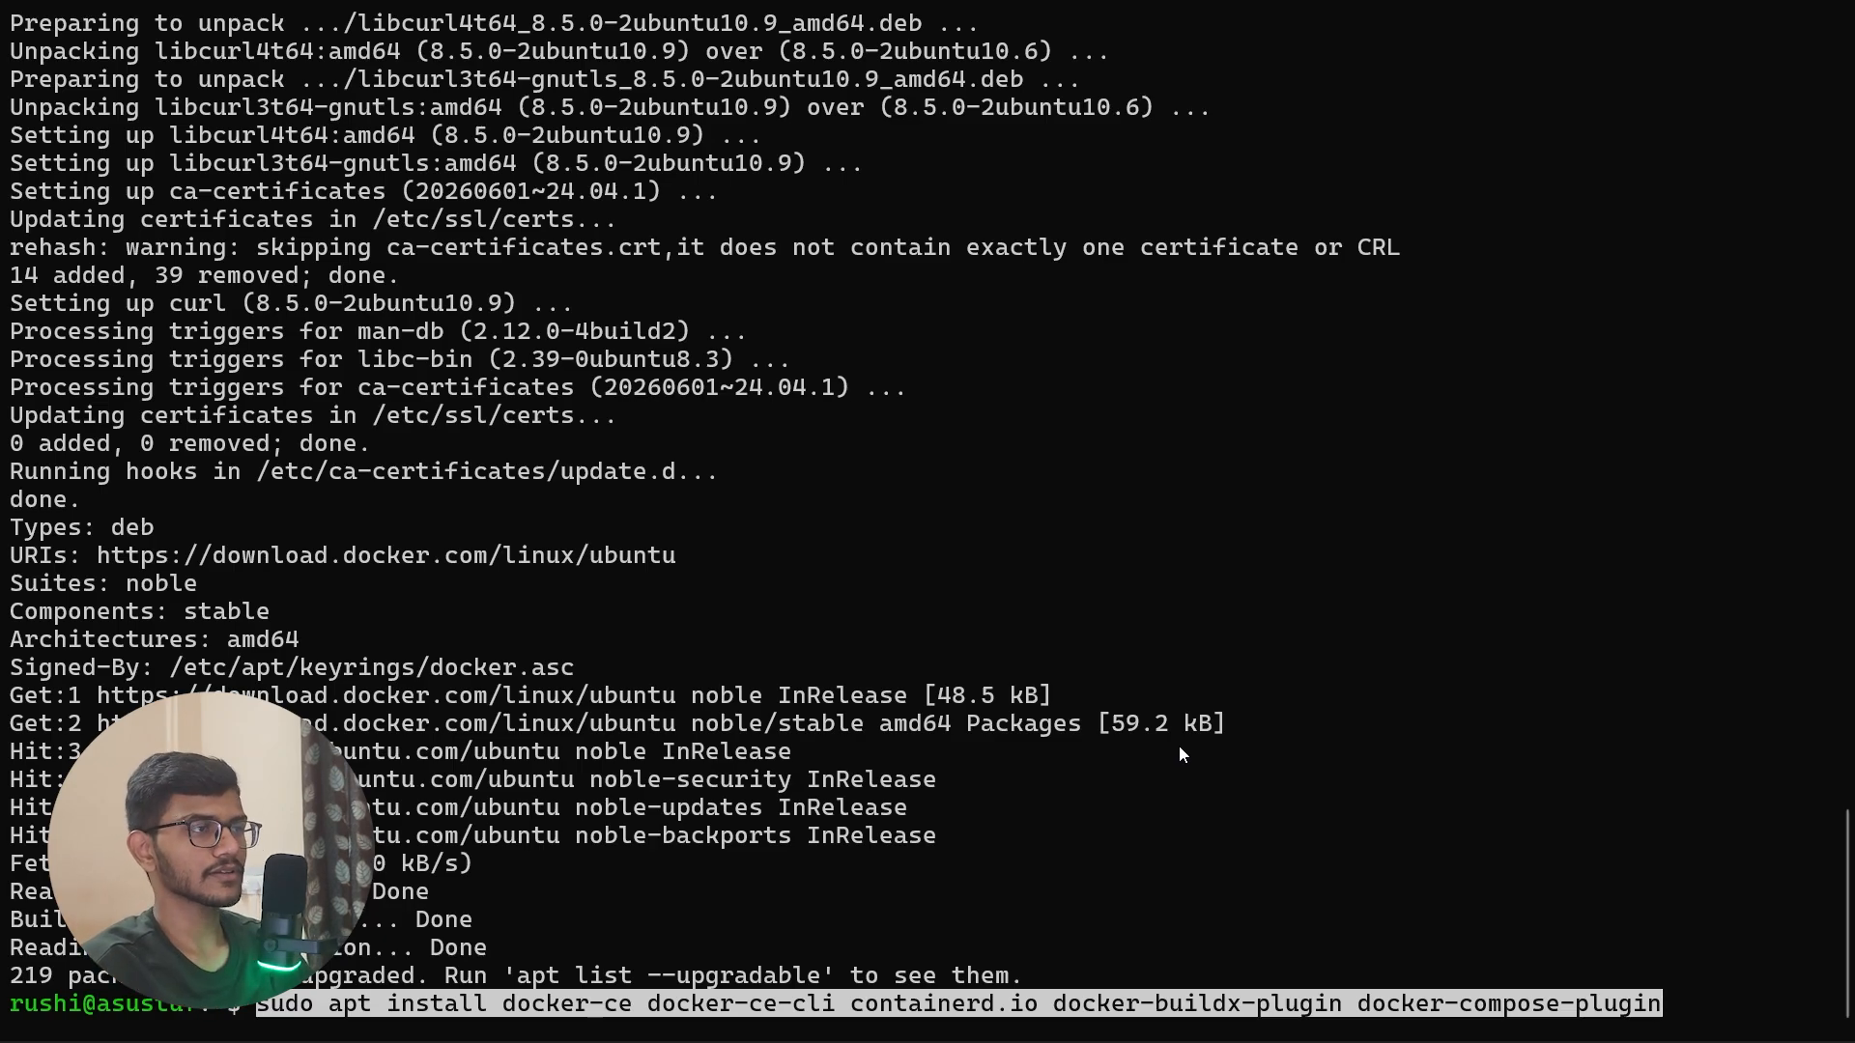
{"action": "key", "text": "Return"}
{"action": "type", "text": "Y"}
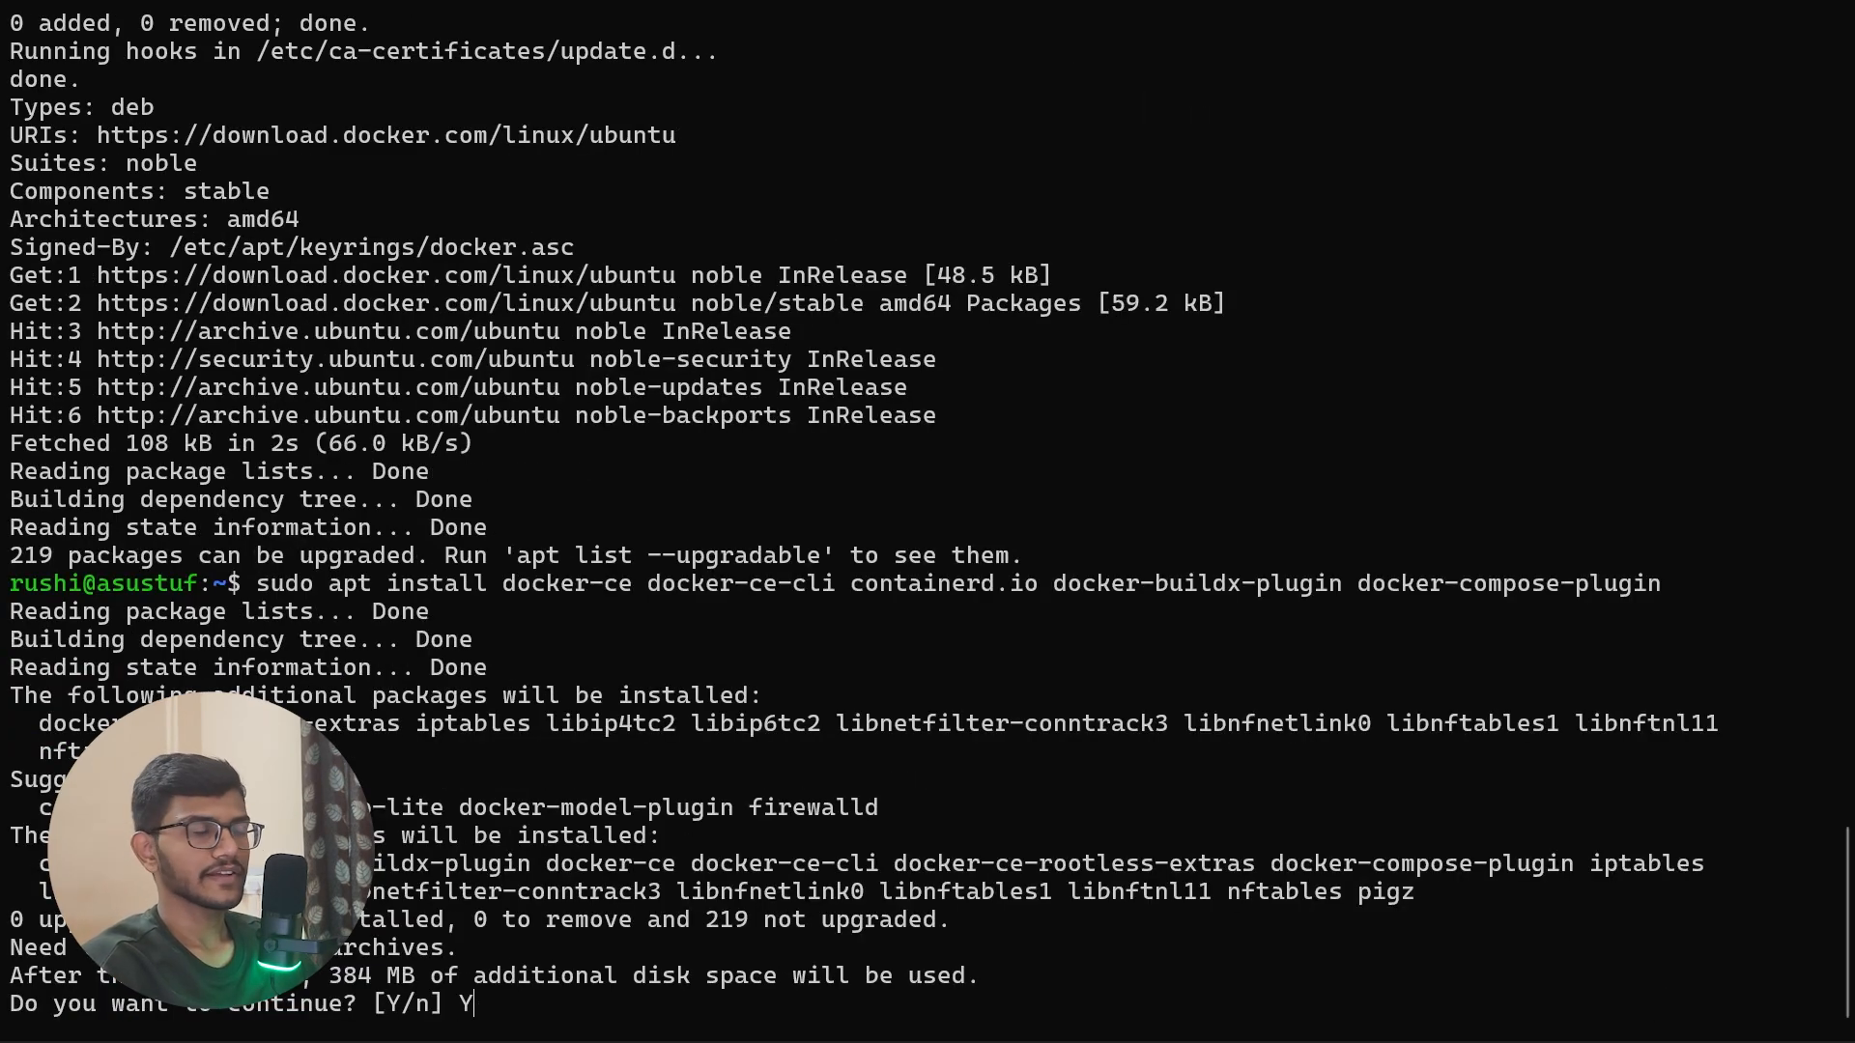
{"action": "key", "text": "Return"}
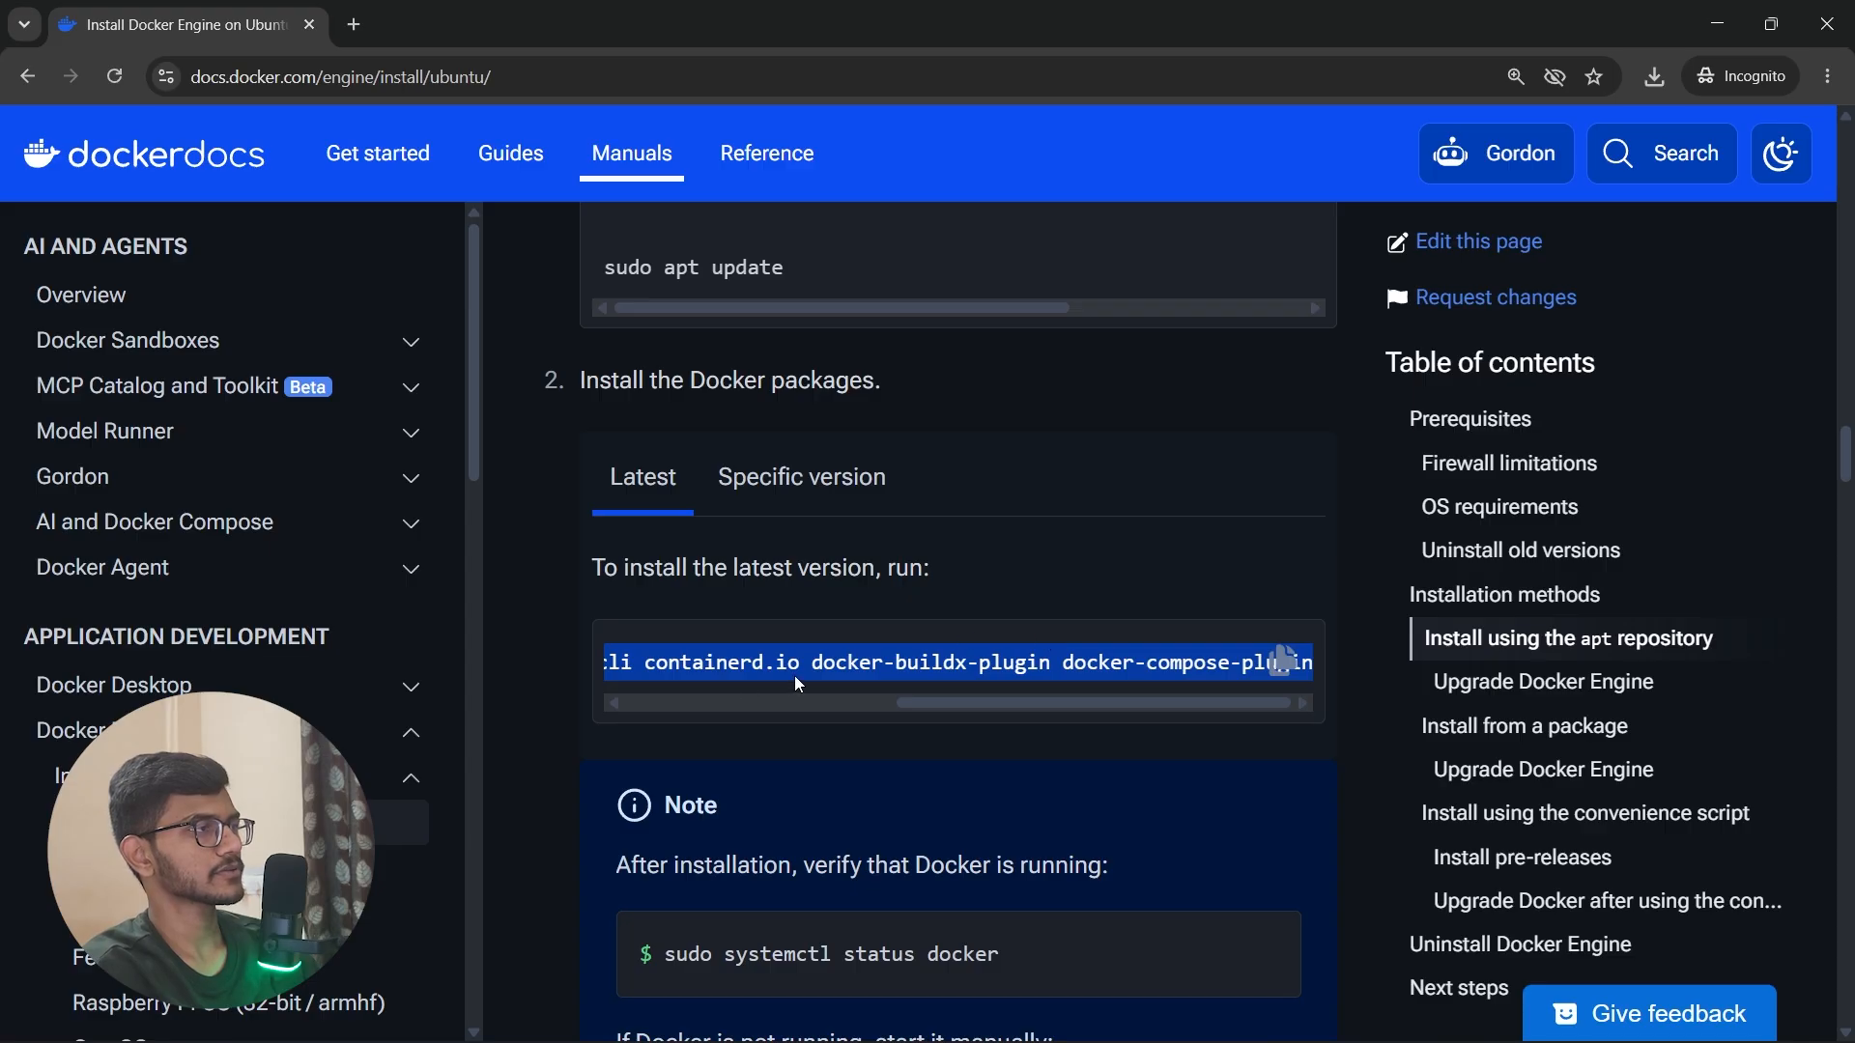
Step: Return to the Docker guide's note on verifying that Docker is running and copy the sudo systemctl status docker command
{"action": "scroll", "coordinate": [794, 675], "scroll_direction": "down", "scroll_amount": 3}
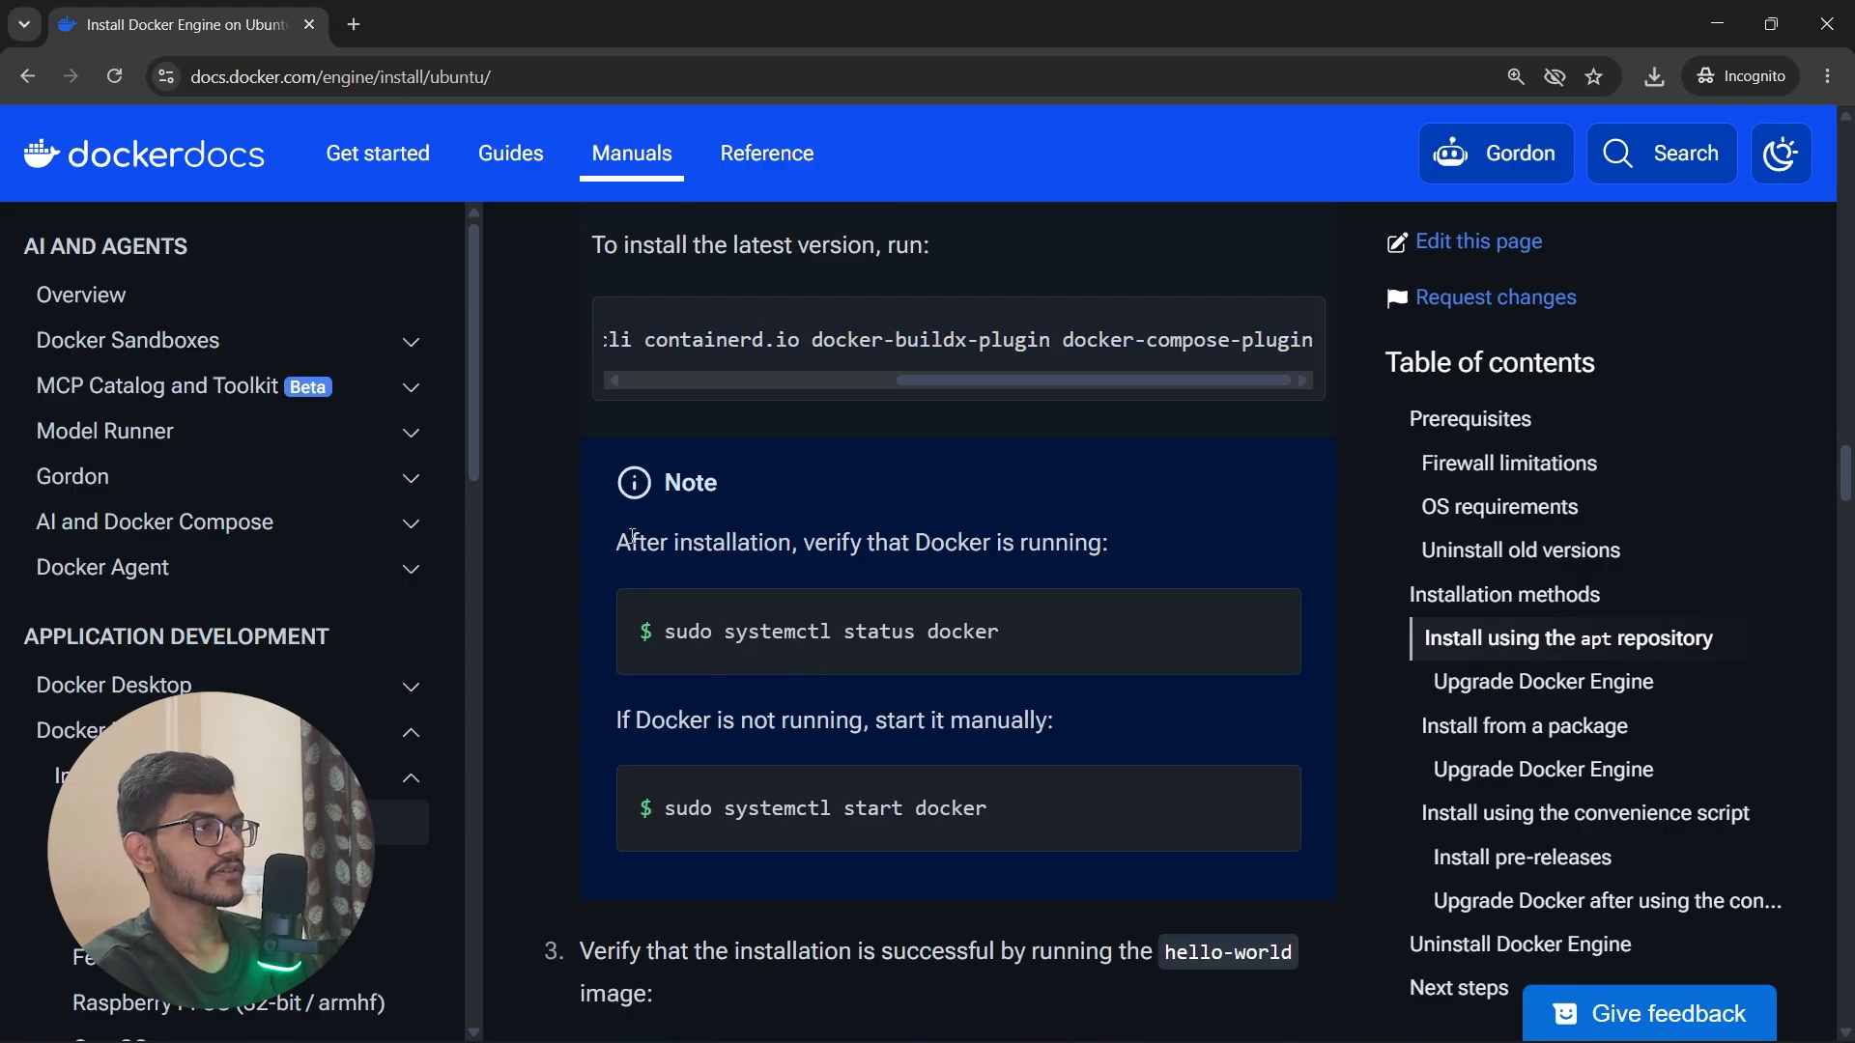
{"action": "left_click_drag", "start_coordinate": [621, 543], "coordinate": [1102, 543]}
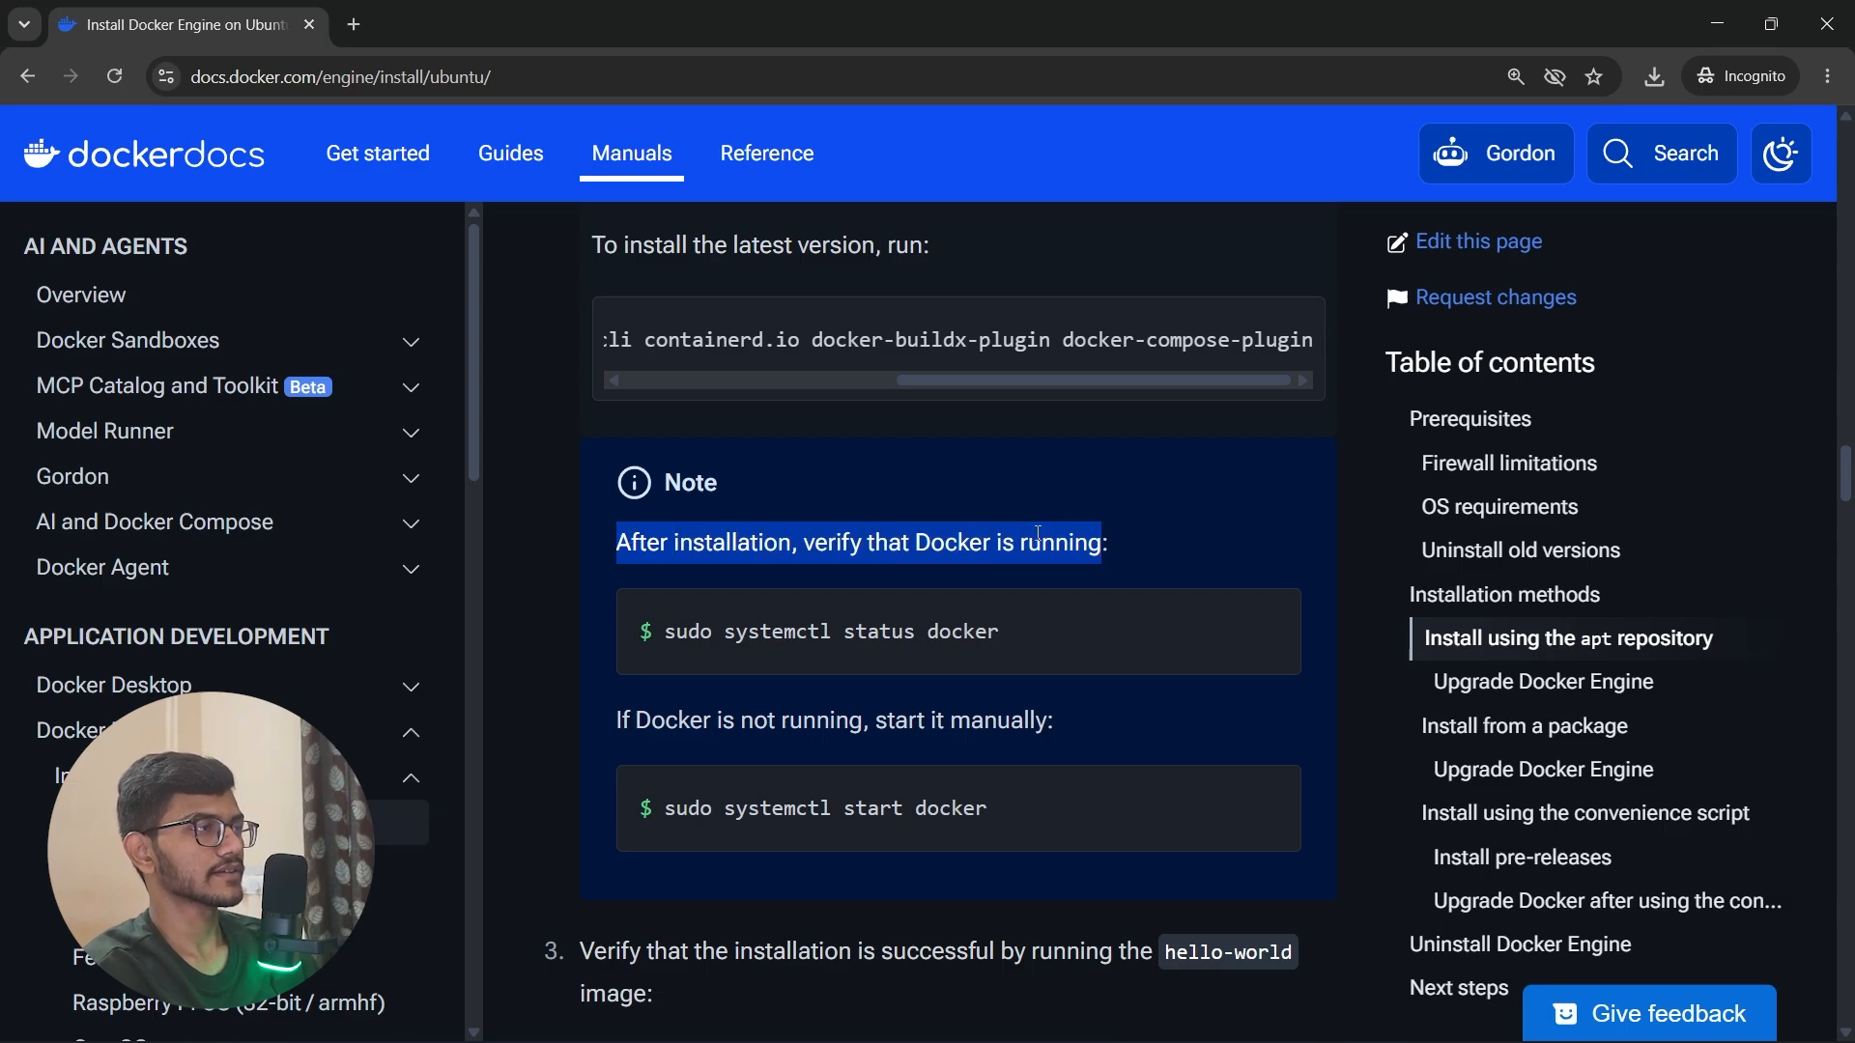
{"action": "left_click", "coordinate": [1259, 631]}
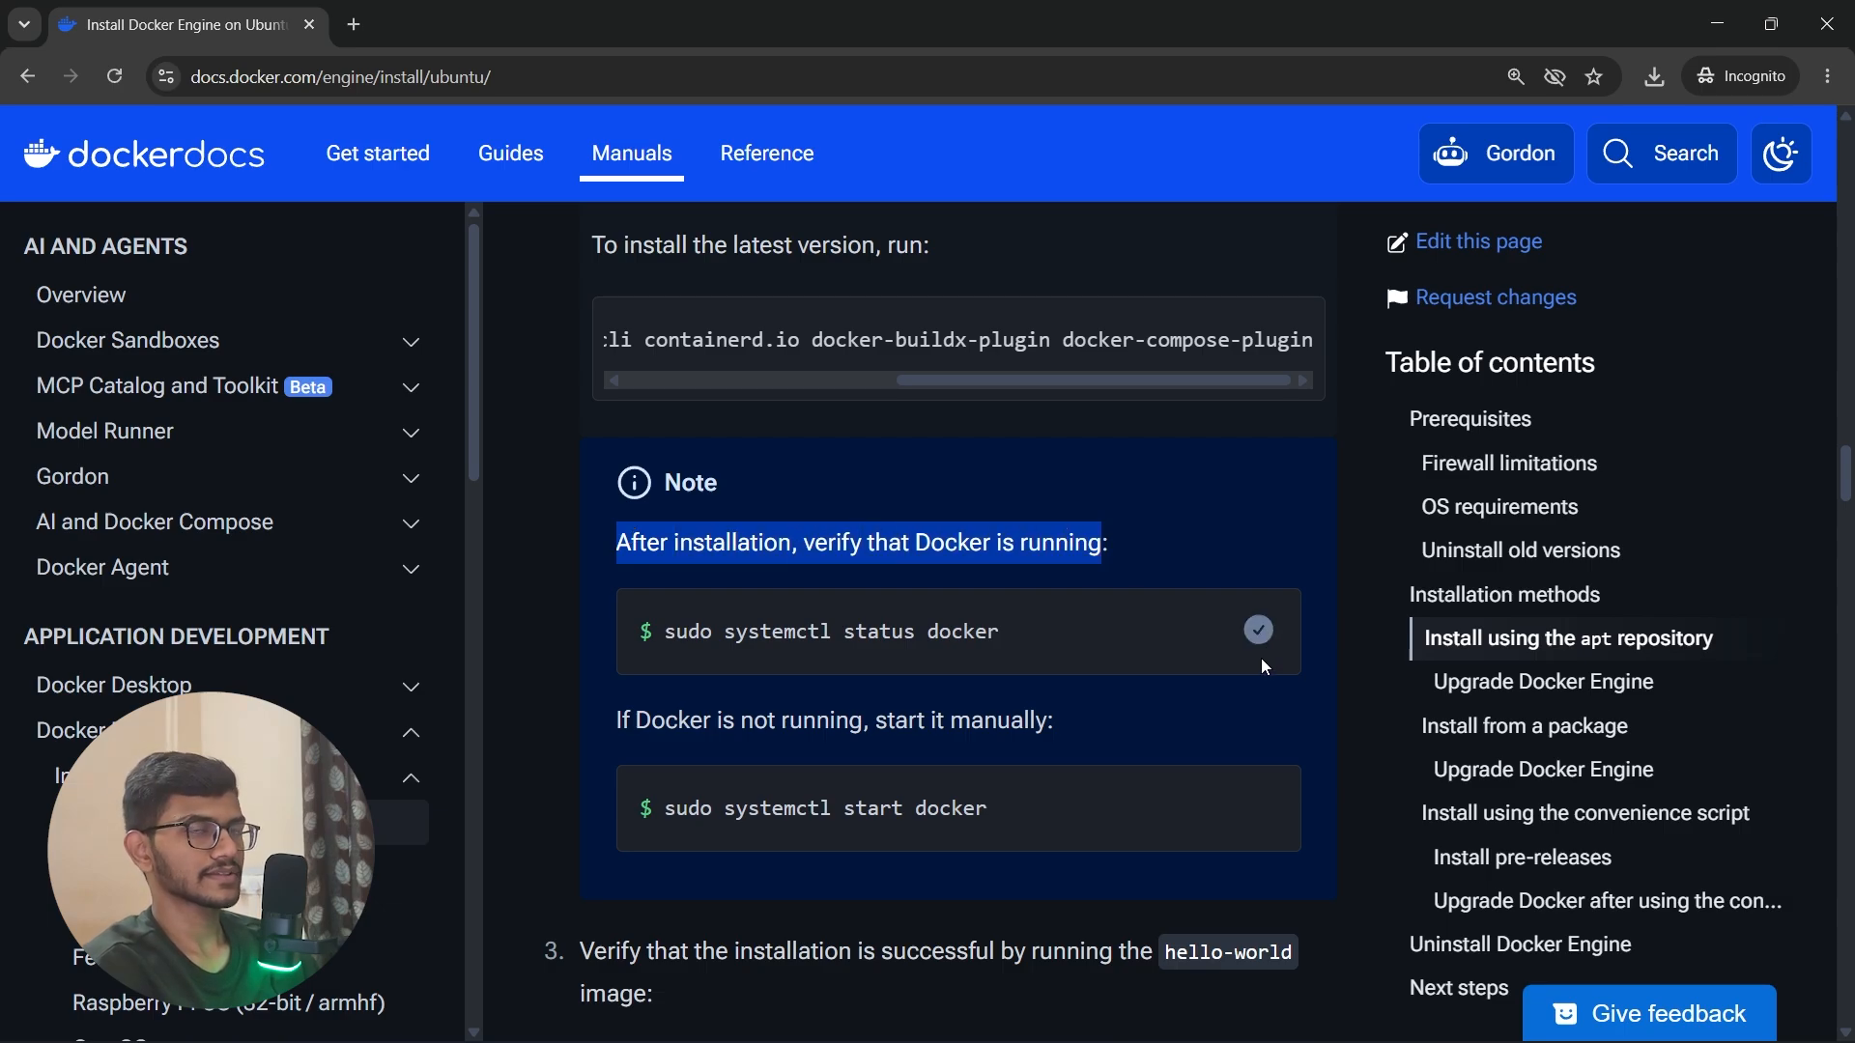
{"action": "key", "text": "alt+Tab"}
Step: Check the Docker service in the Ubuntu terminal with sudo systemctl status docker and inspect its Active line
{"action": "key", "text": "alt+Tab"}
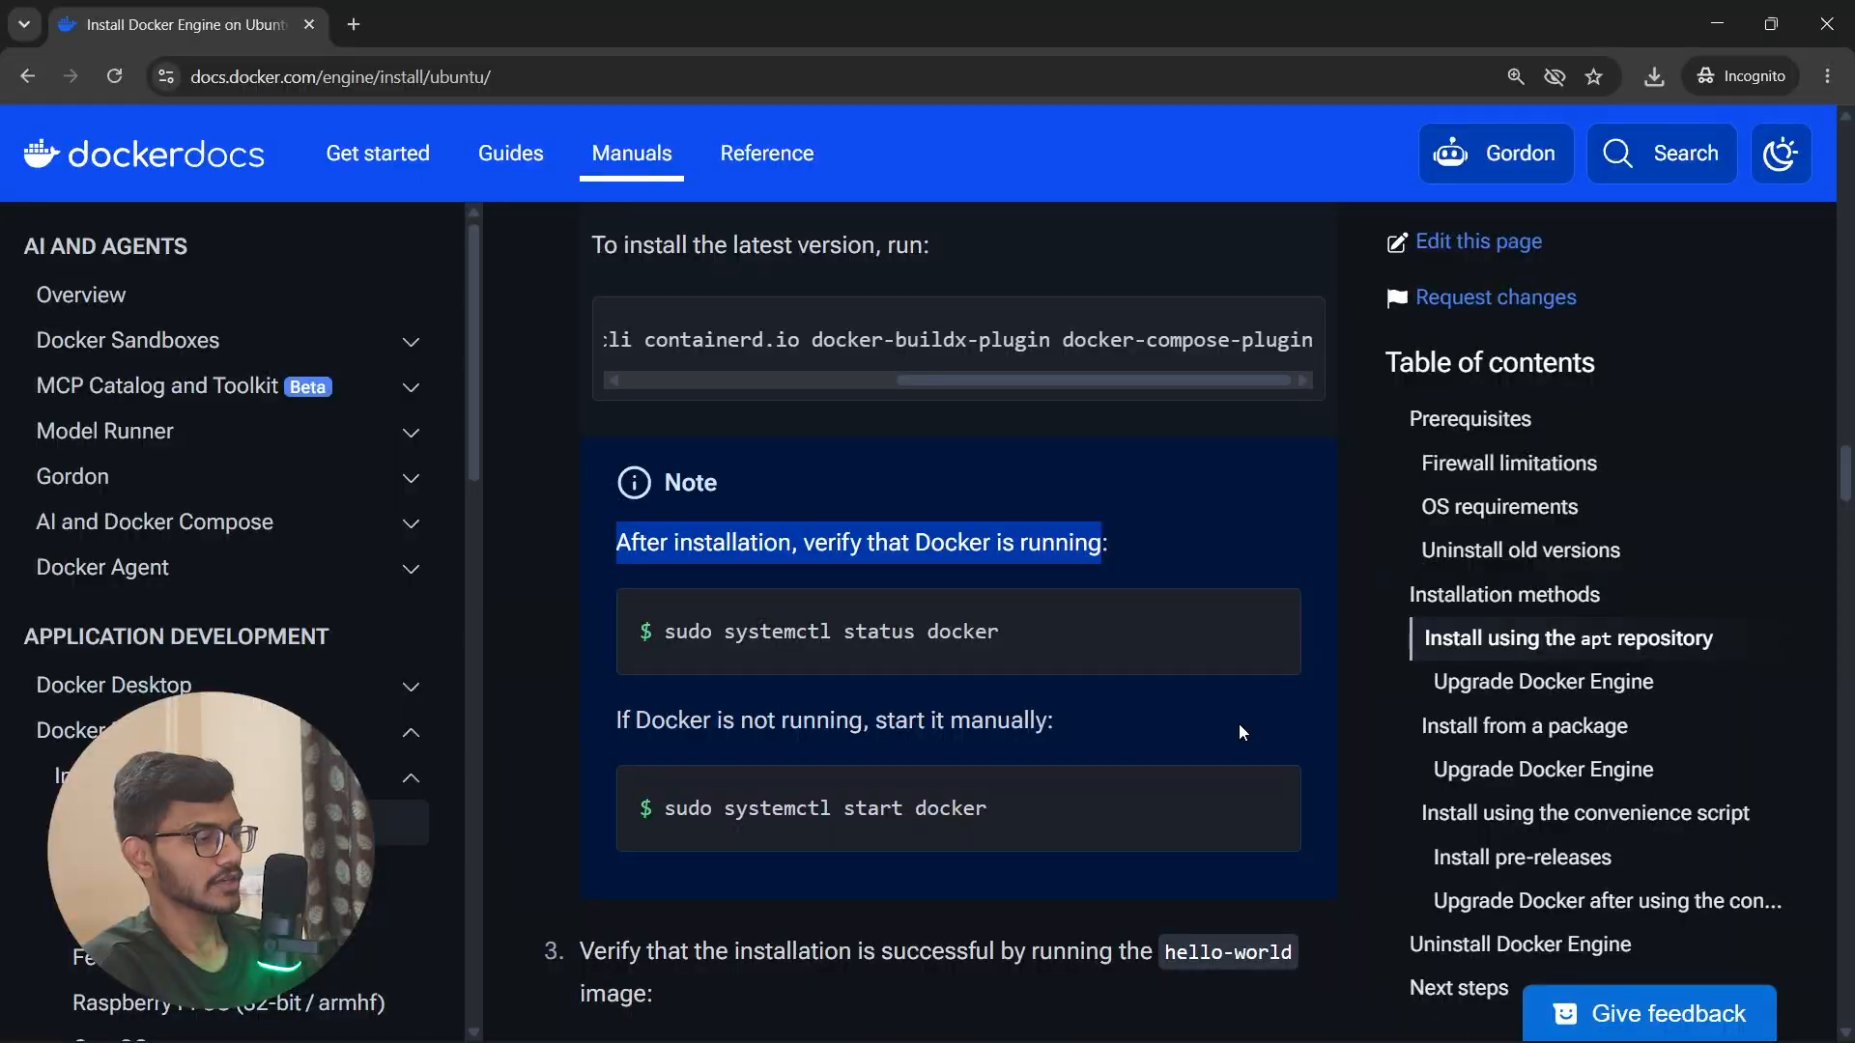
{"action": "key", "text": "alt+Tab"}
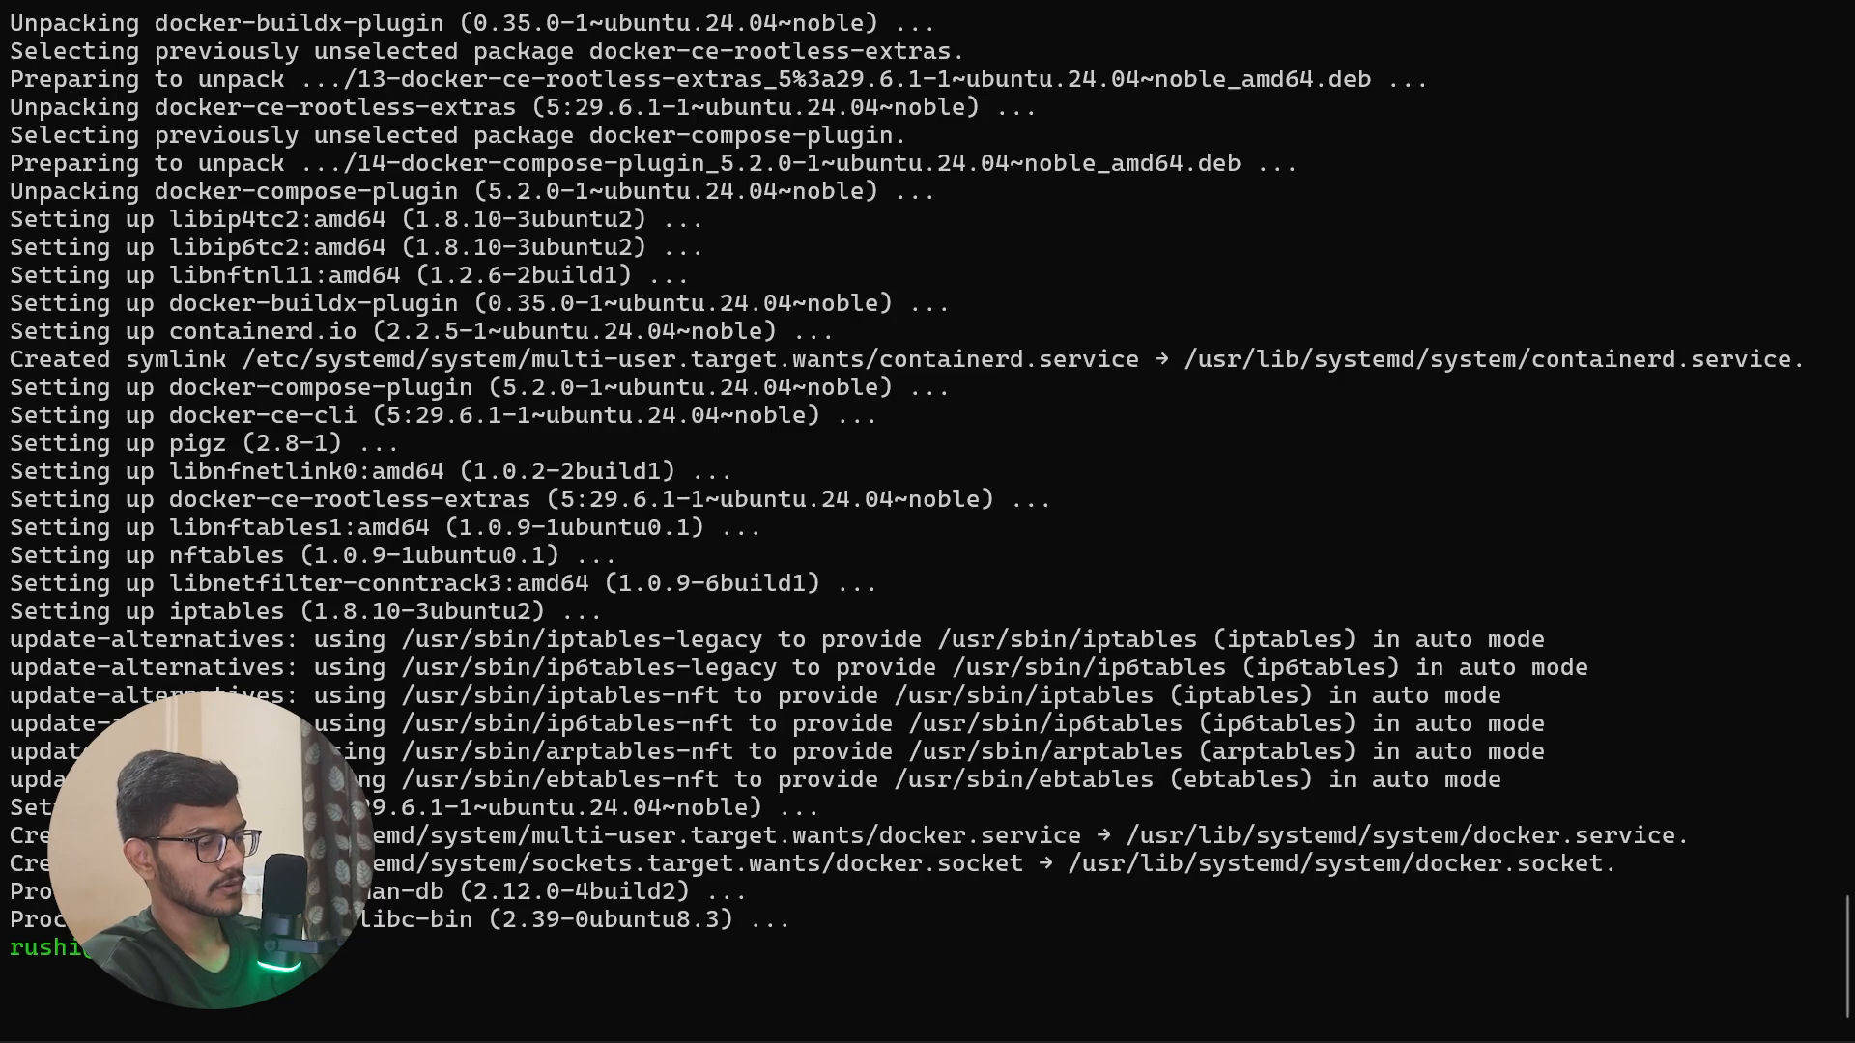
{"action": "type", "text": "sys"}
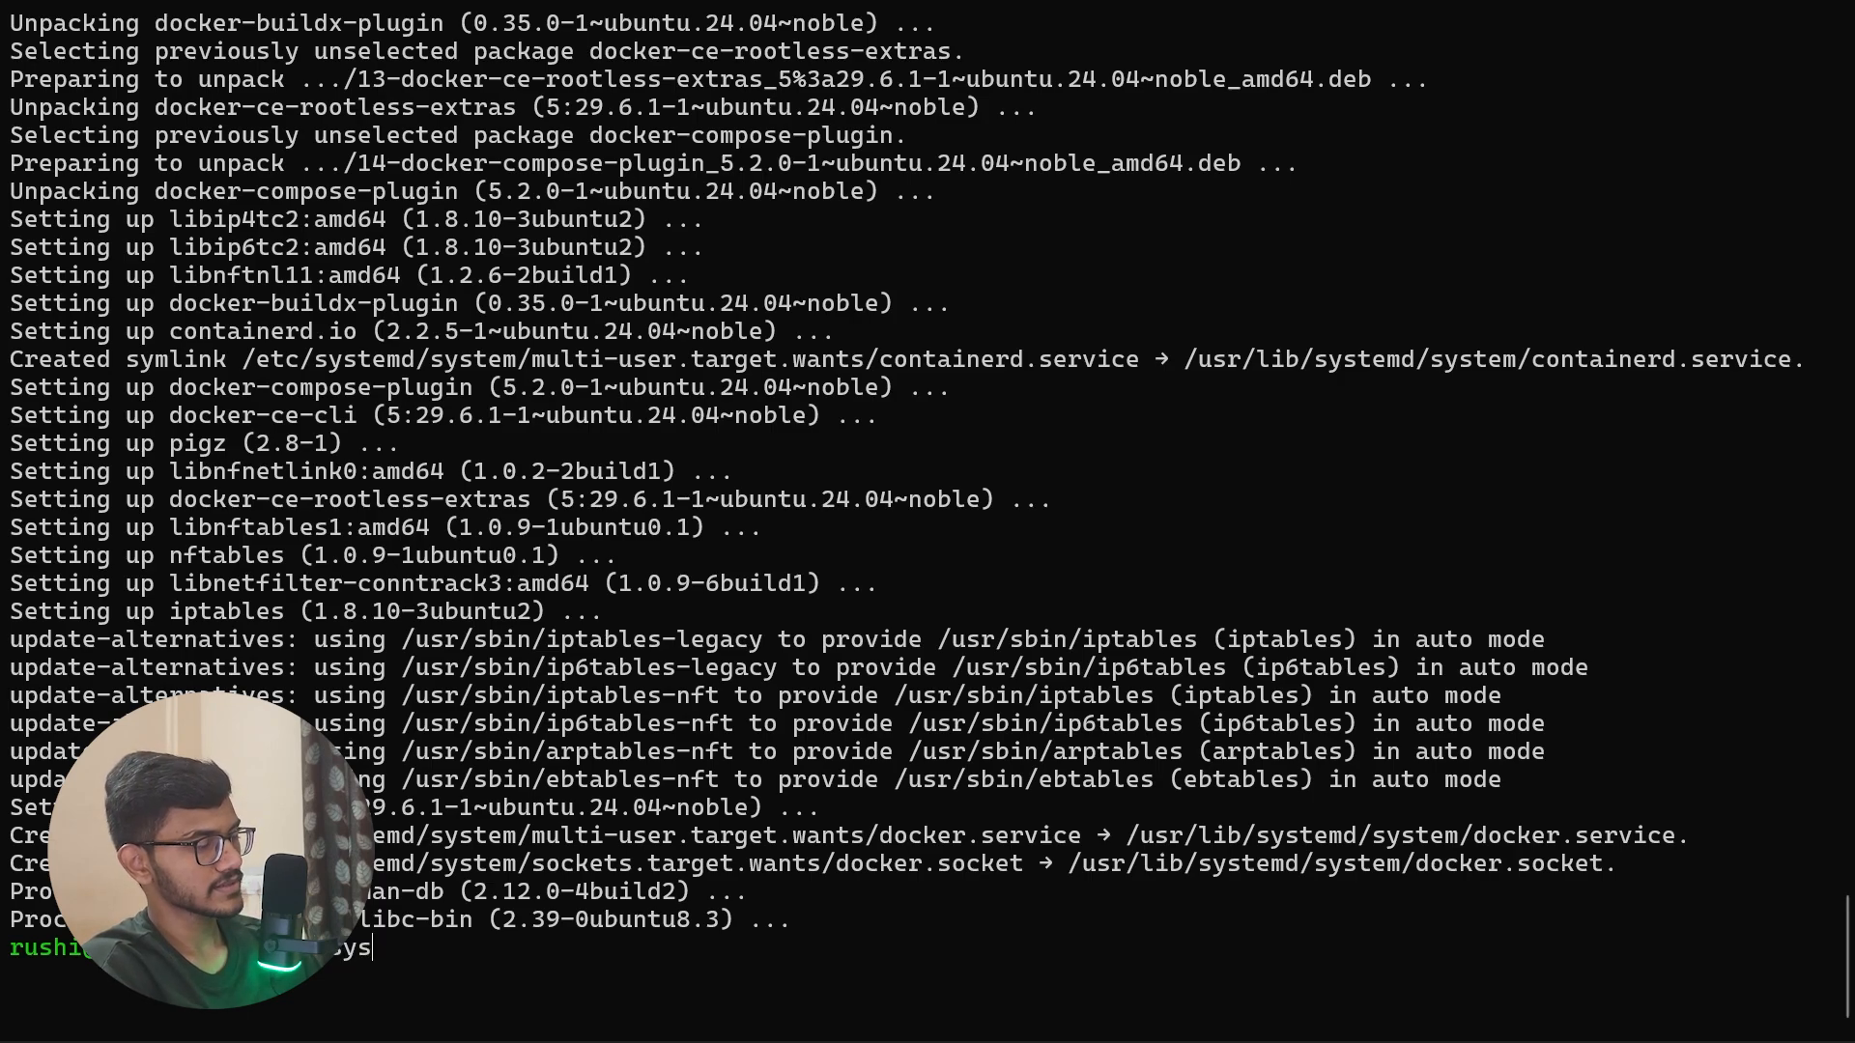
{"action": "type", "text": "temc"}
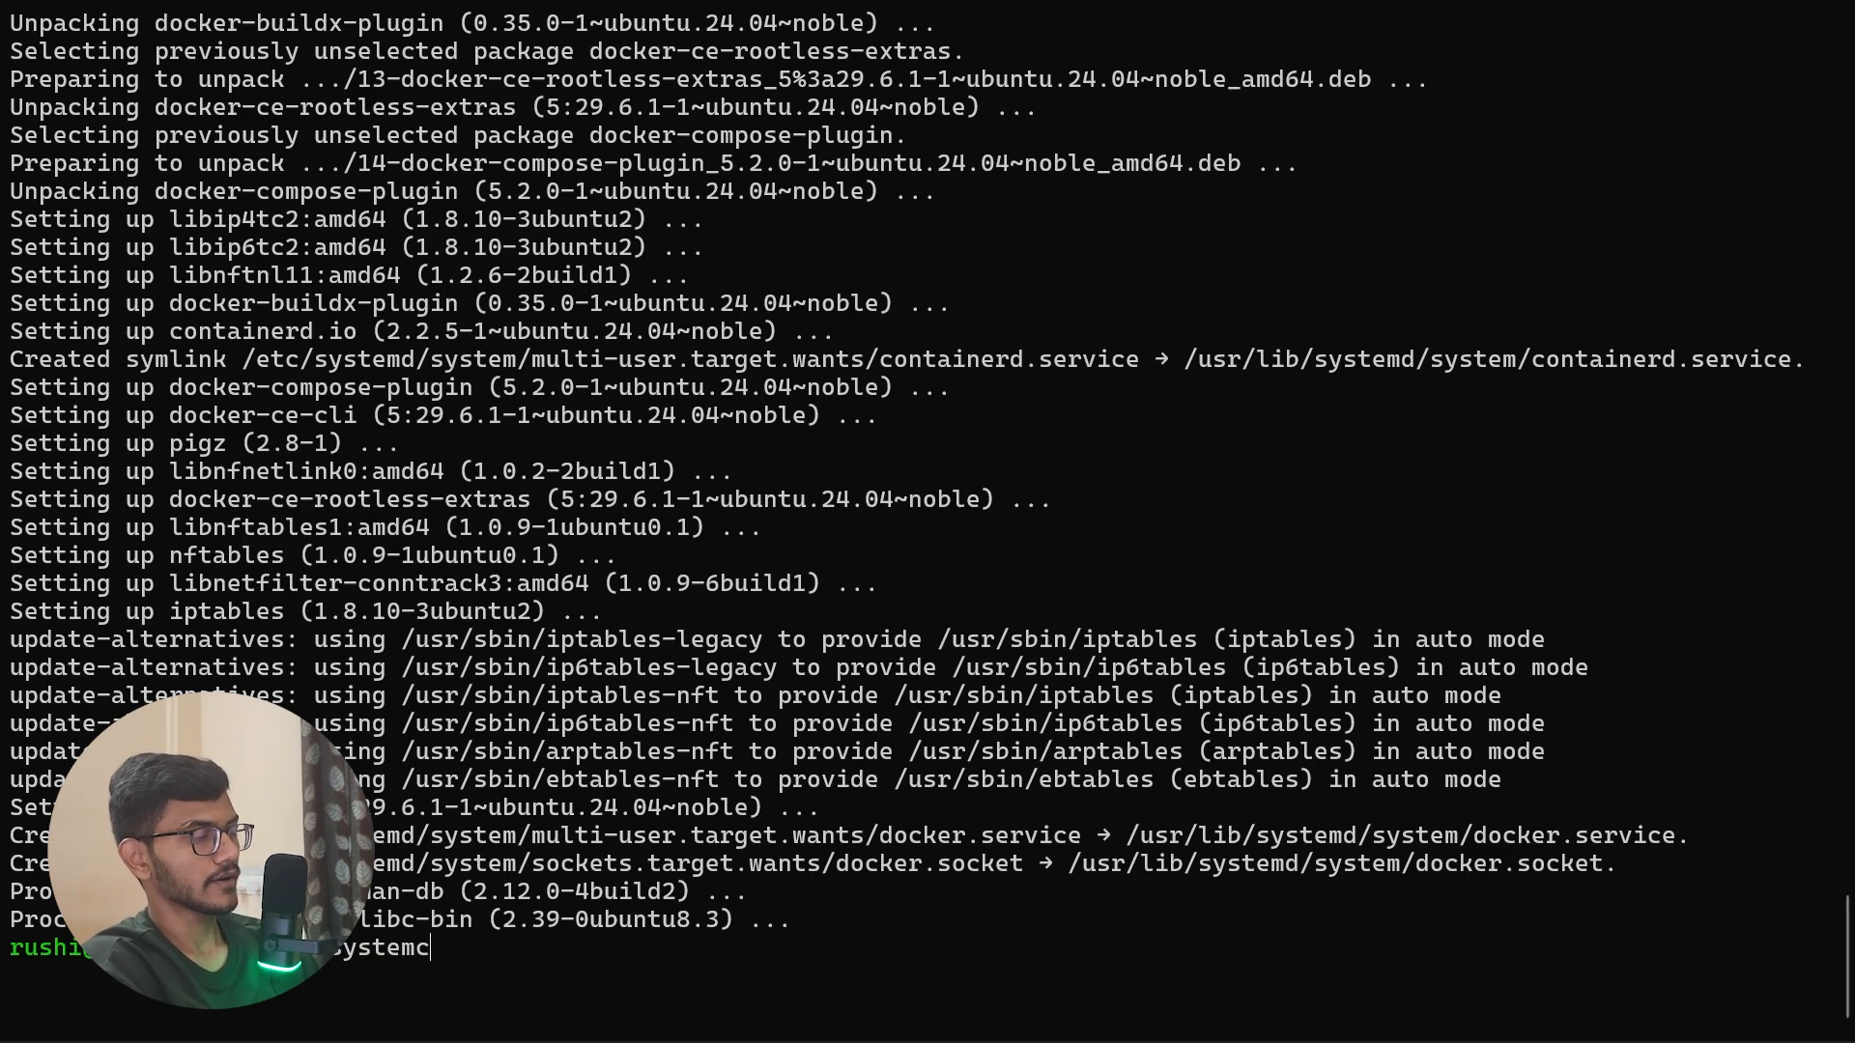
{"action": "type", "text": "tl status"}
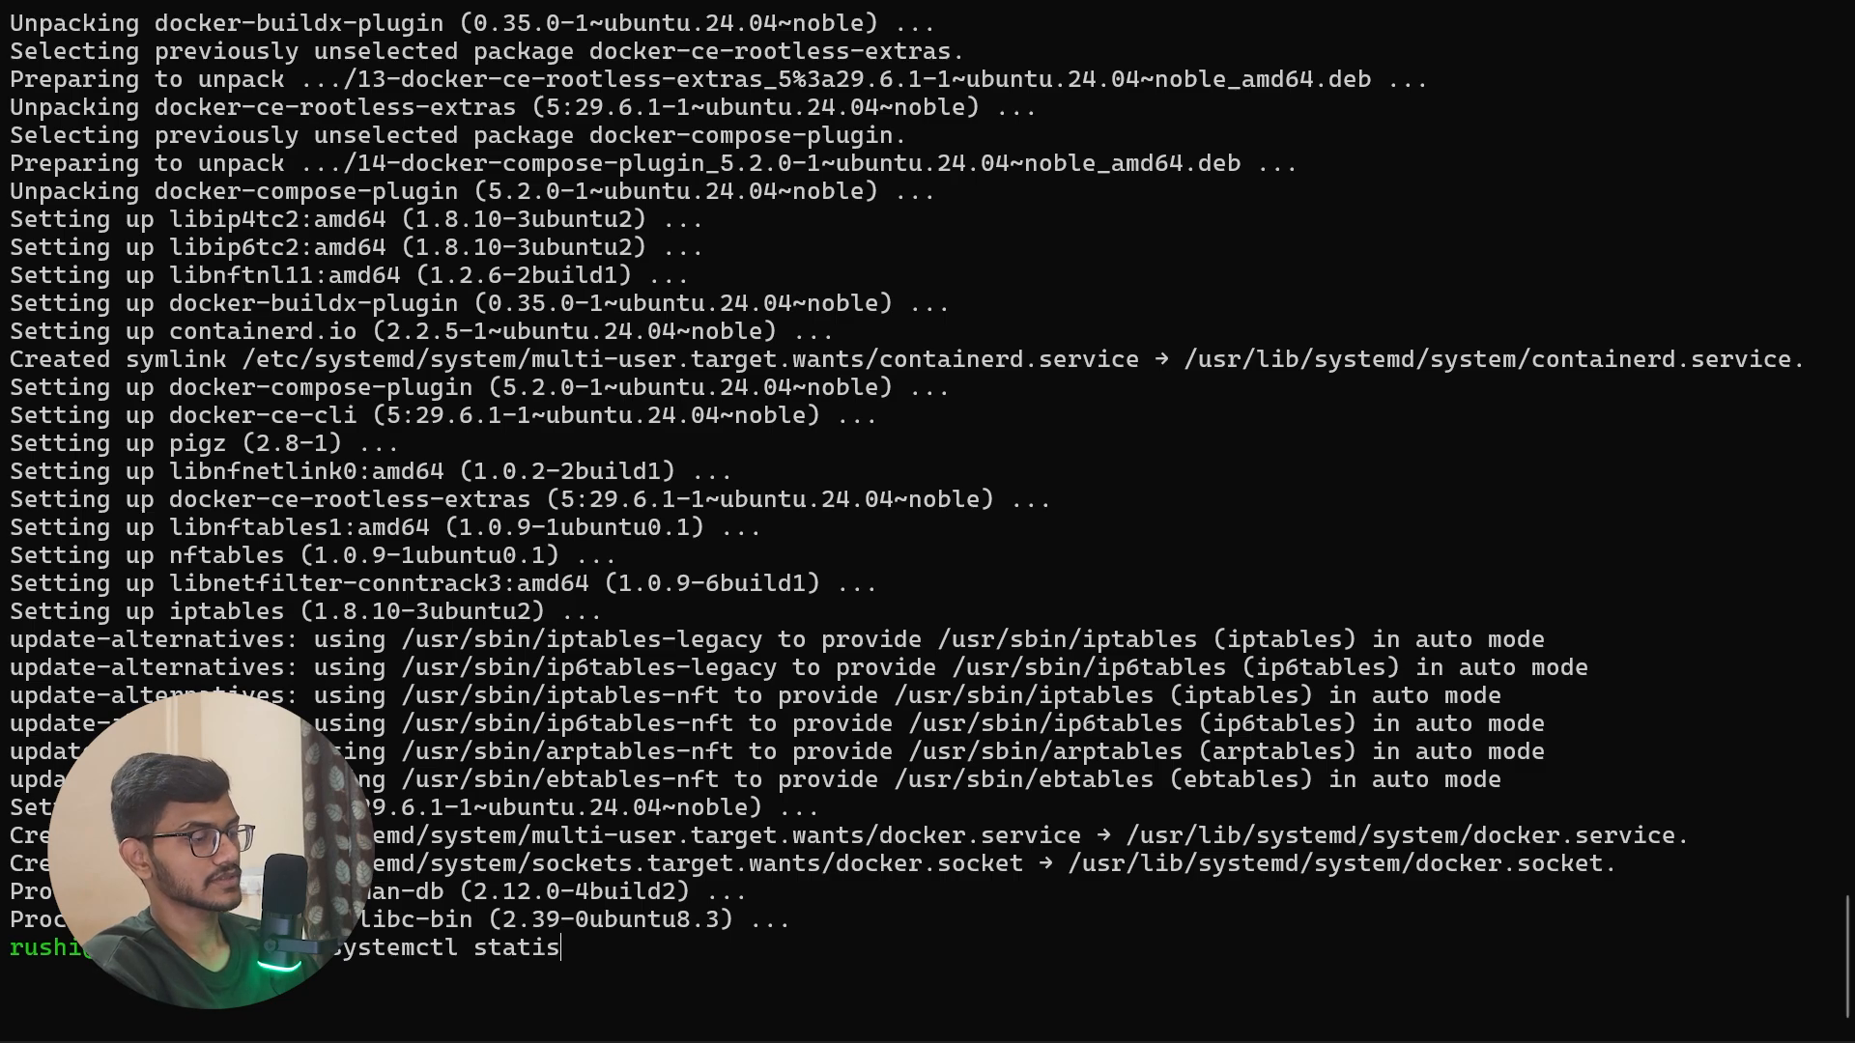
{"action": "key", "text": "BackSpace"}
{"action": "key", "text": "BackSpace"}
{"action": "type", "text": "us docker"}
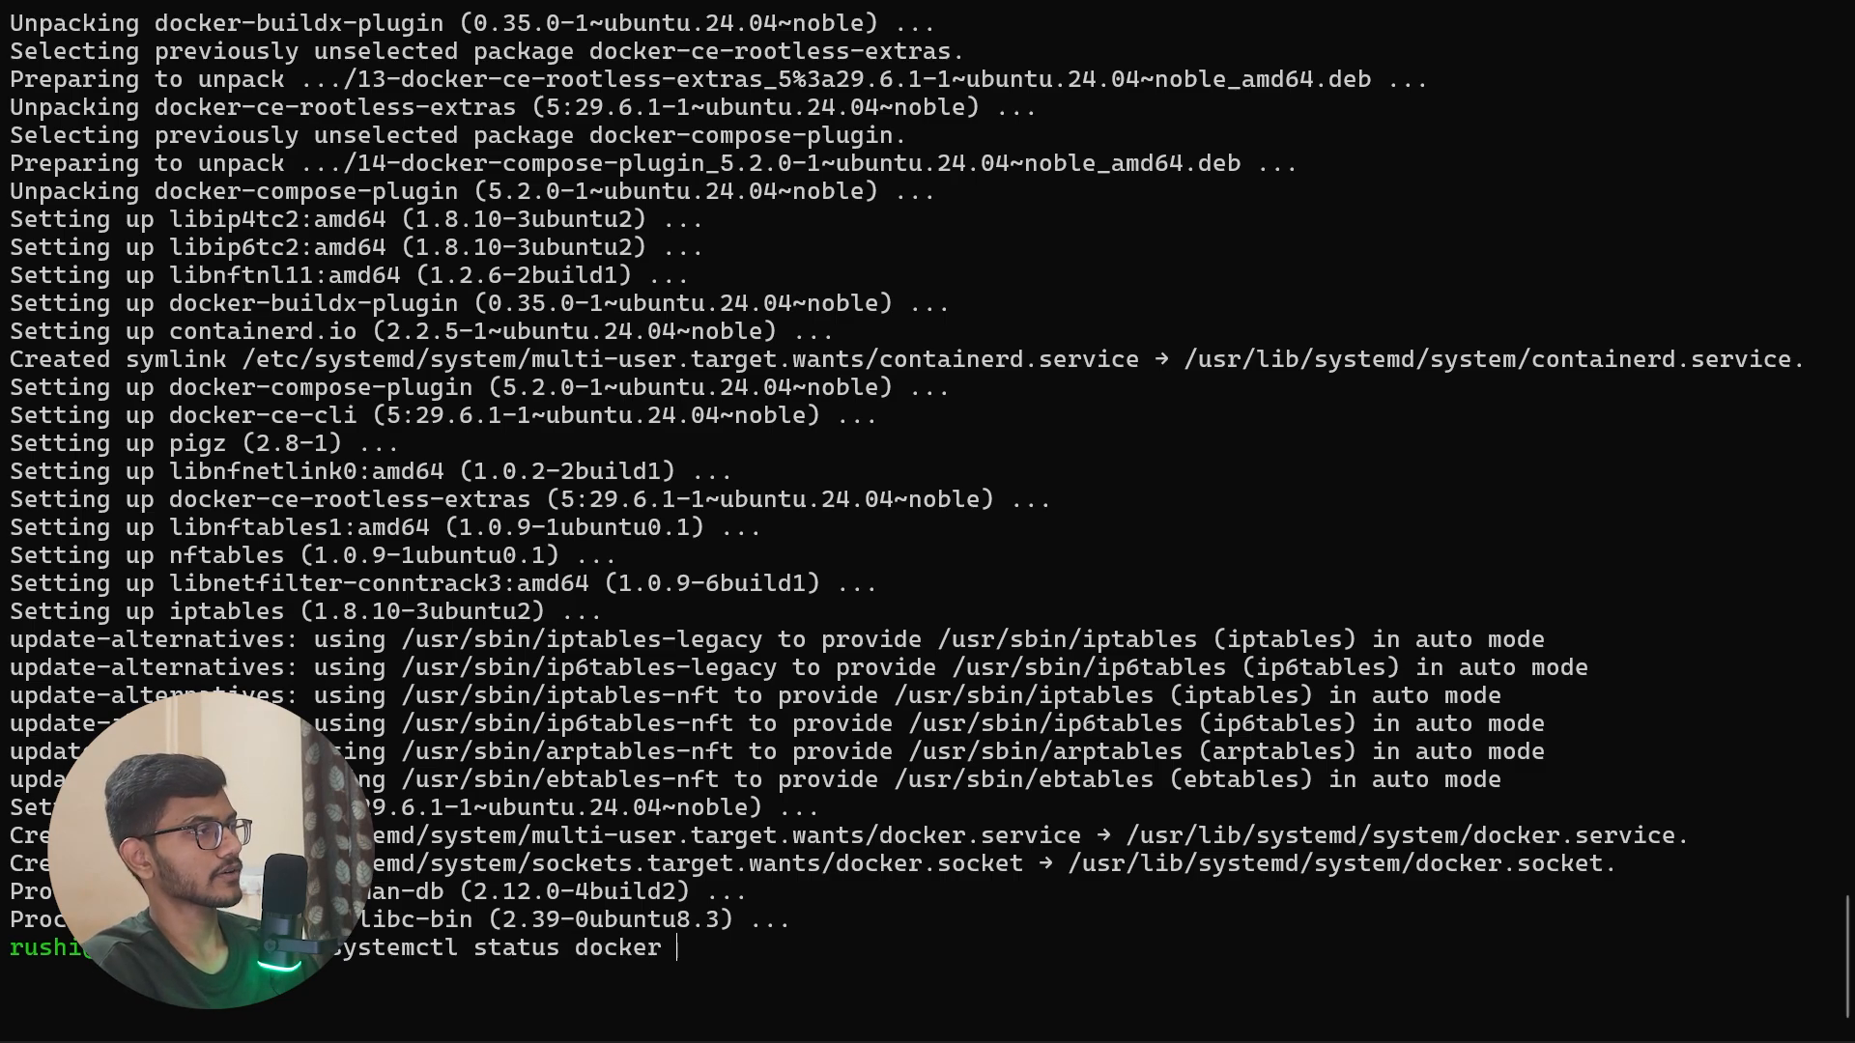
{"action": "key", "text": "Return"}
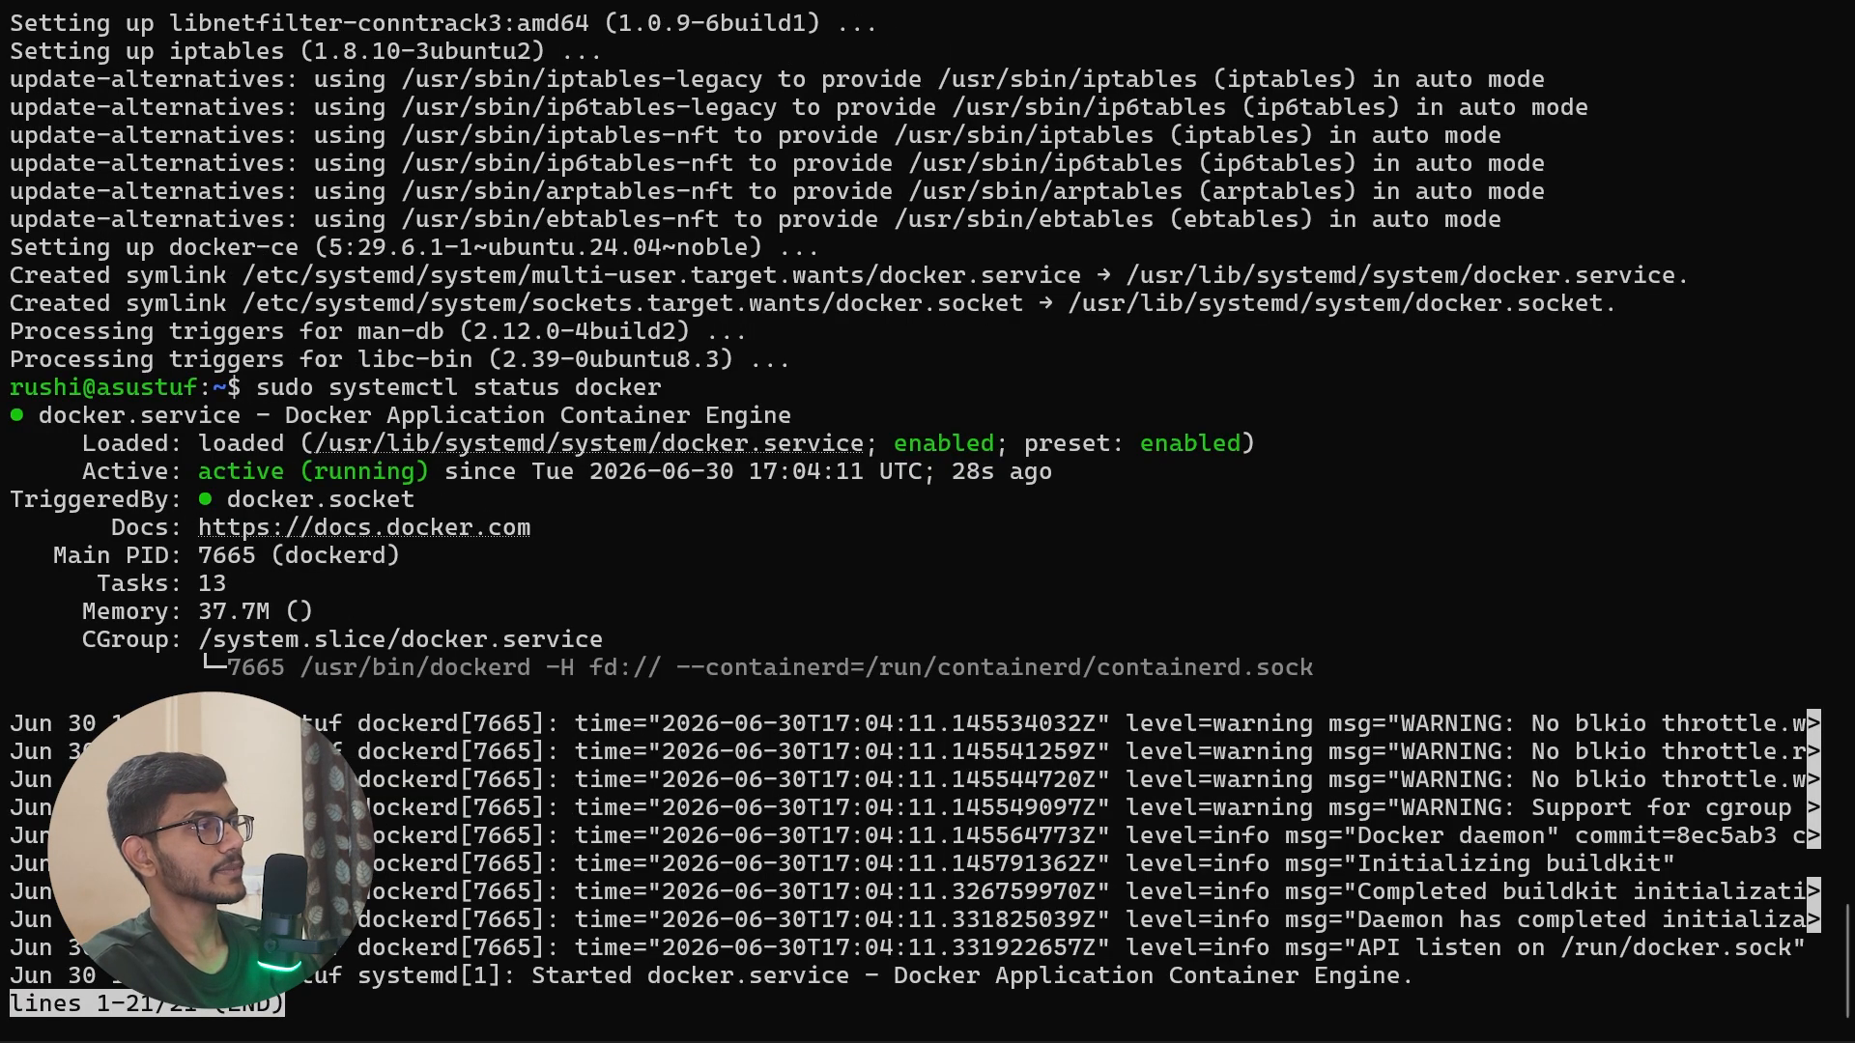
{"action": "left_click_drag", "start_coordinate": [200, 471], "coordinate": [385, 475]}
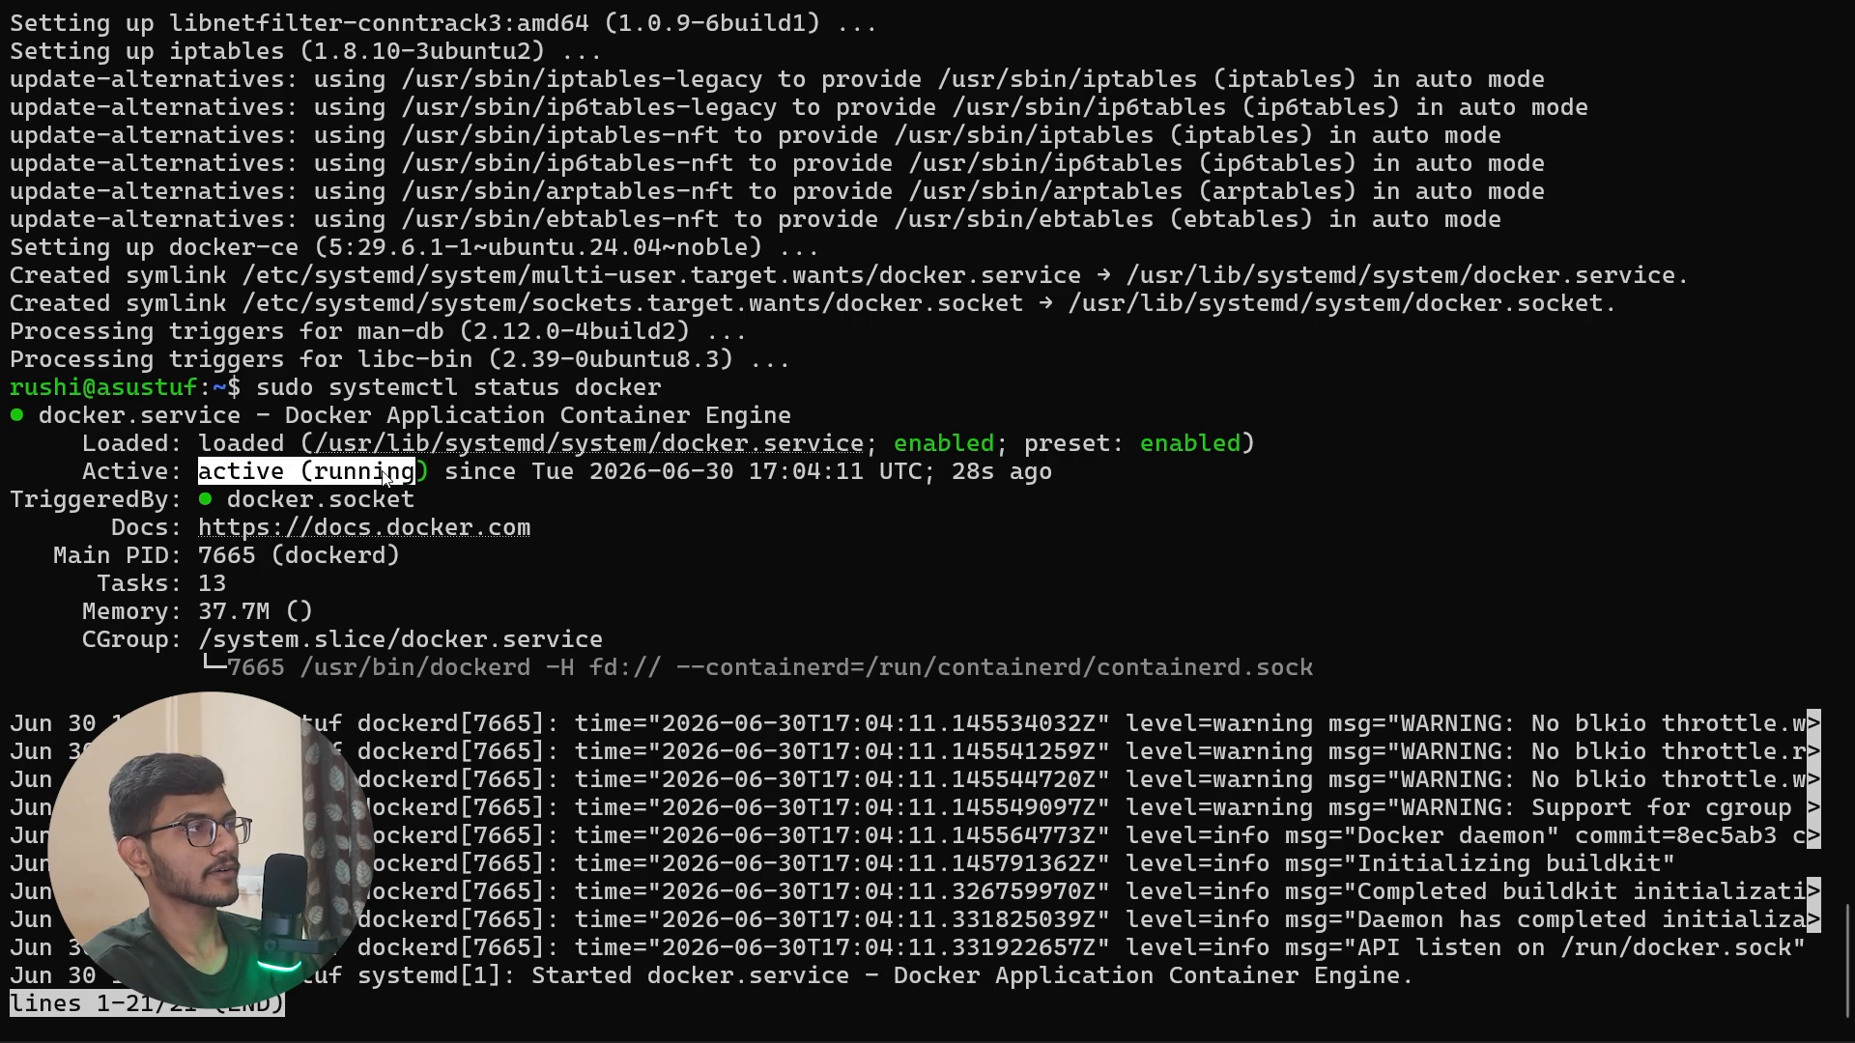
Step: Go back to the guide and compare its systemctl status and systemctl start commands for Docker
{"action": "key", "text": "alt+Tab"}
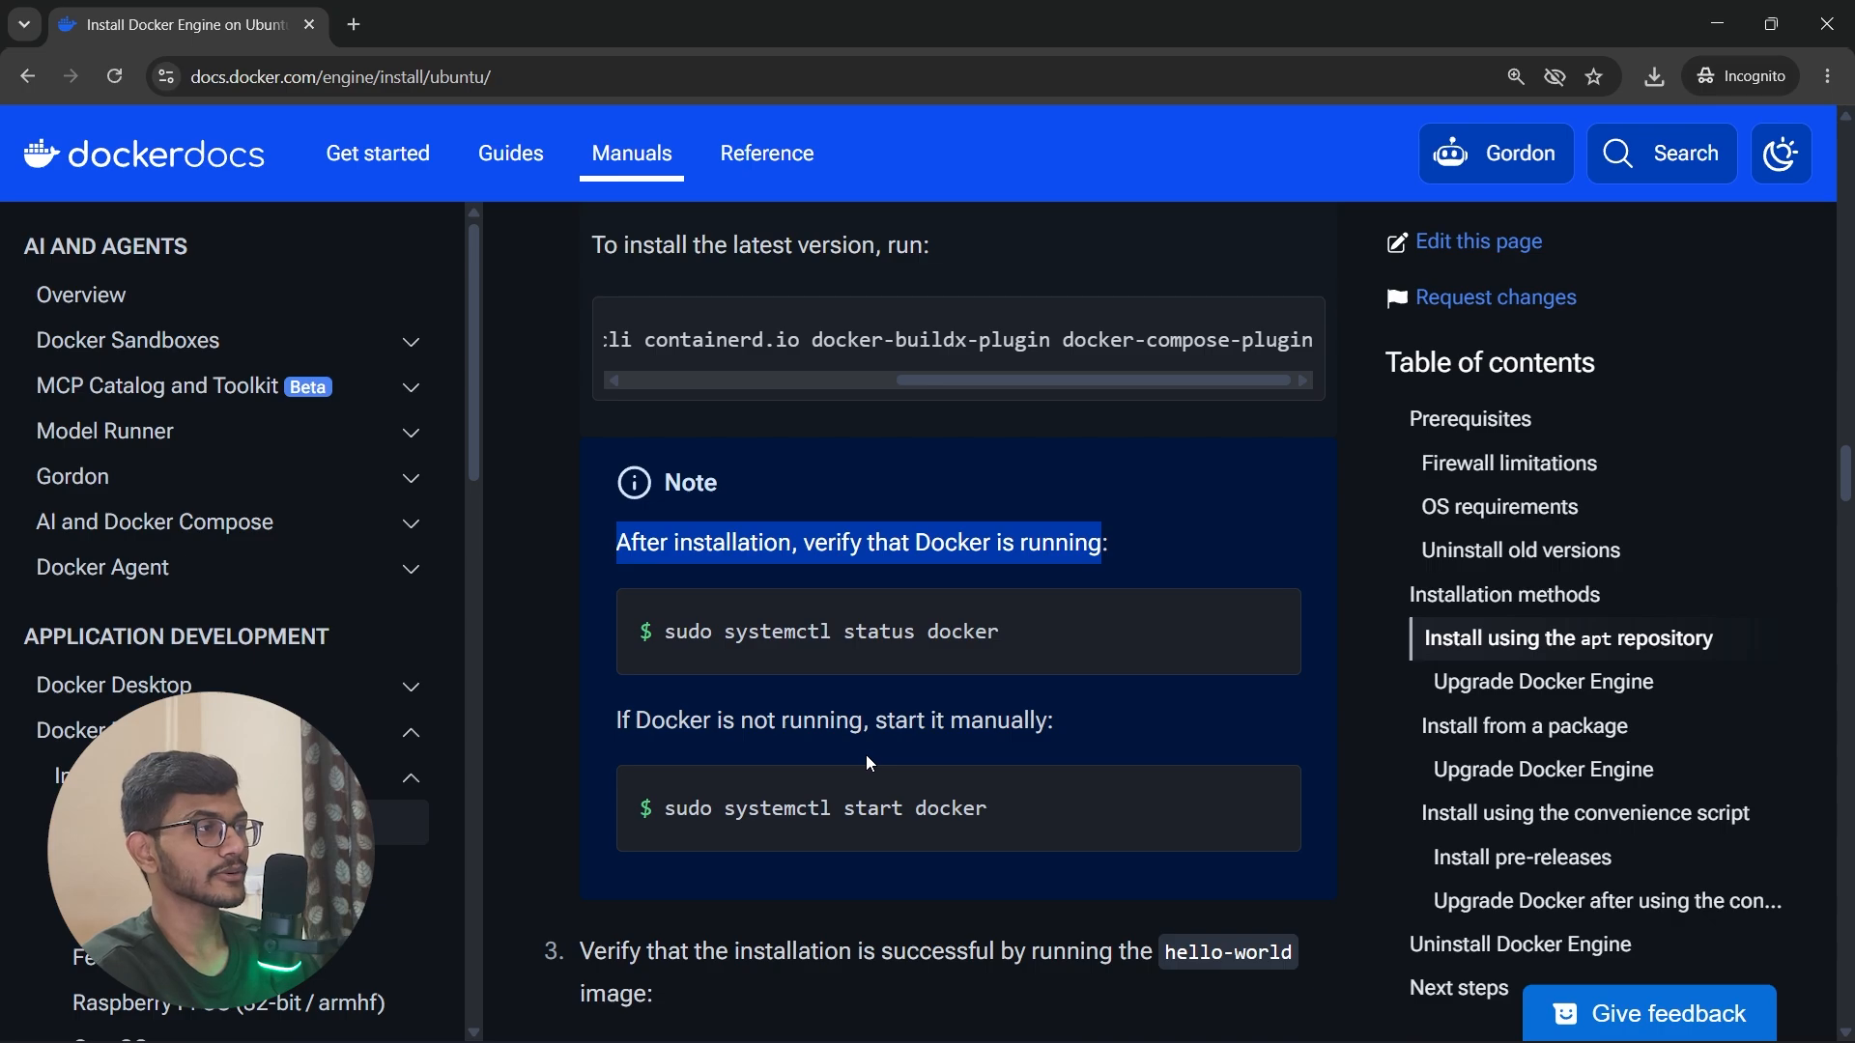
{"action": "double_click", "coordinate": [880, 632]}
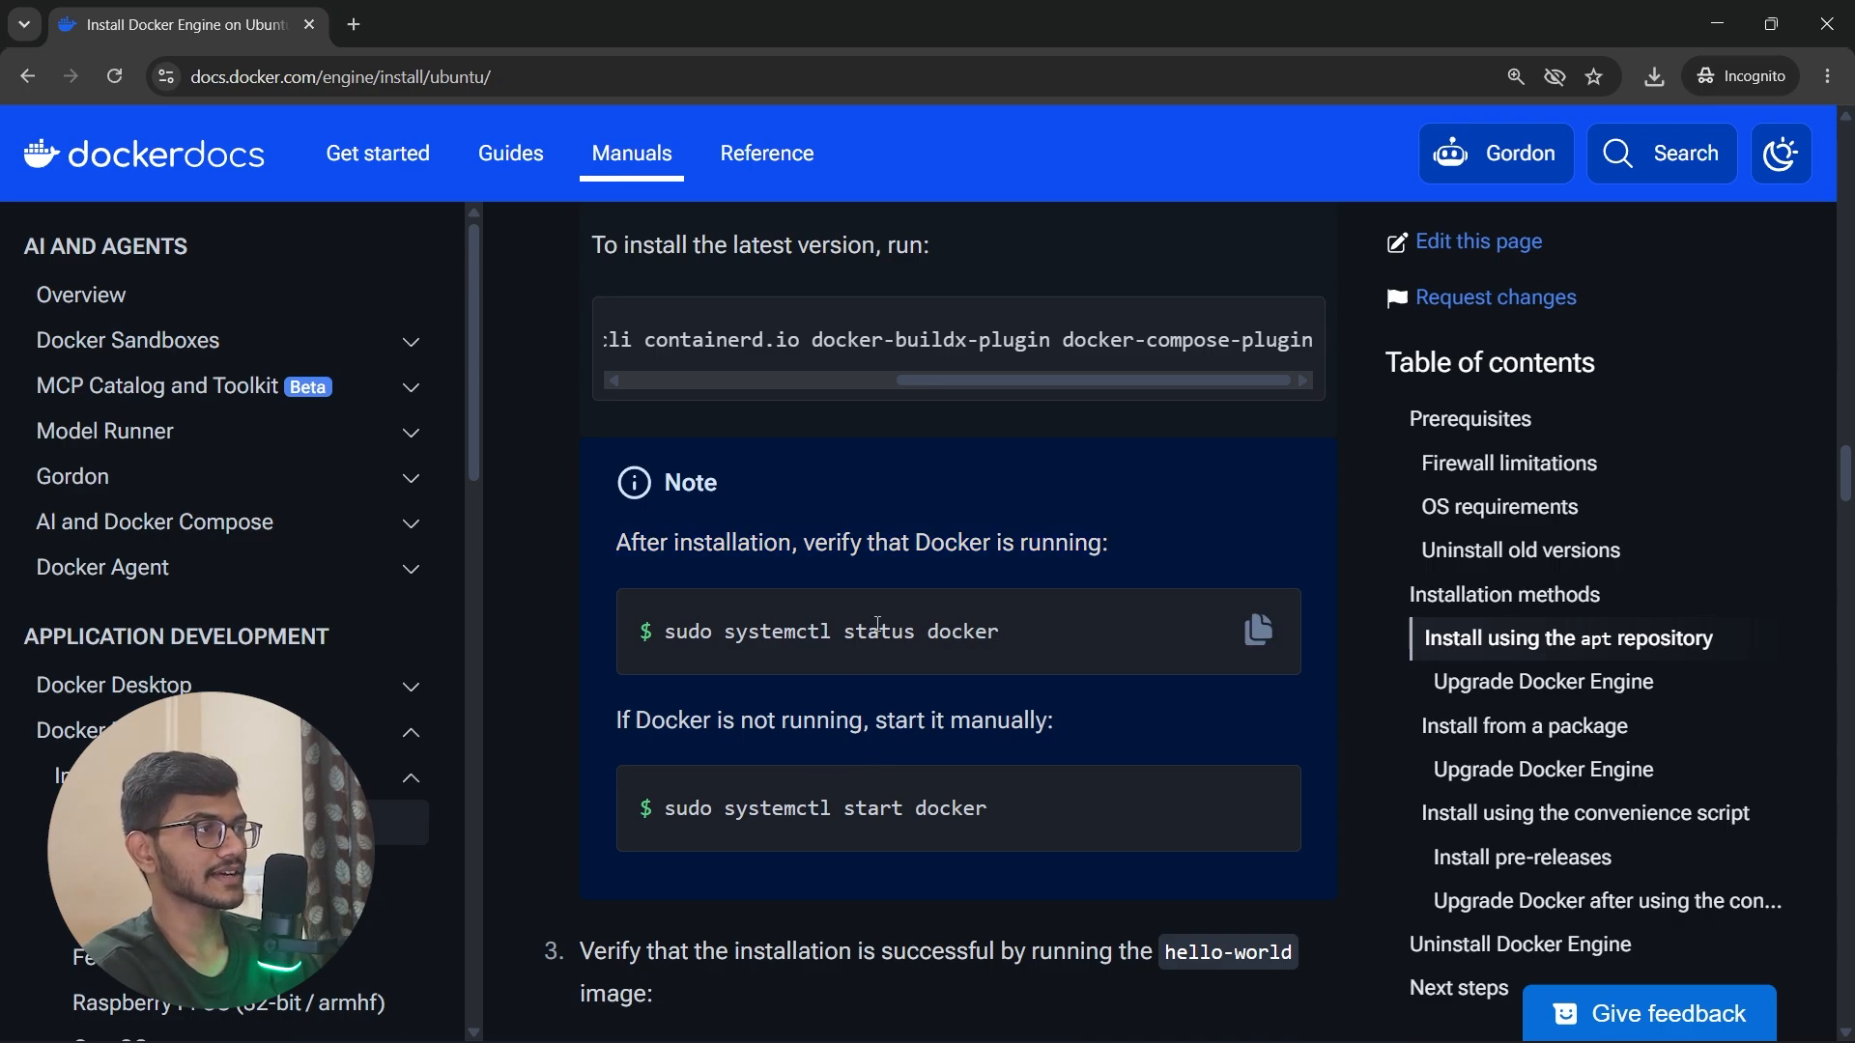
{"action": "double_click", "coordinate": [880, 807]}
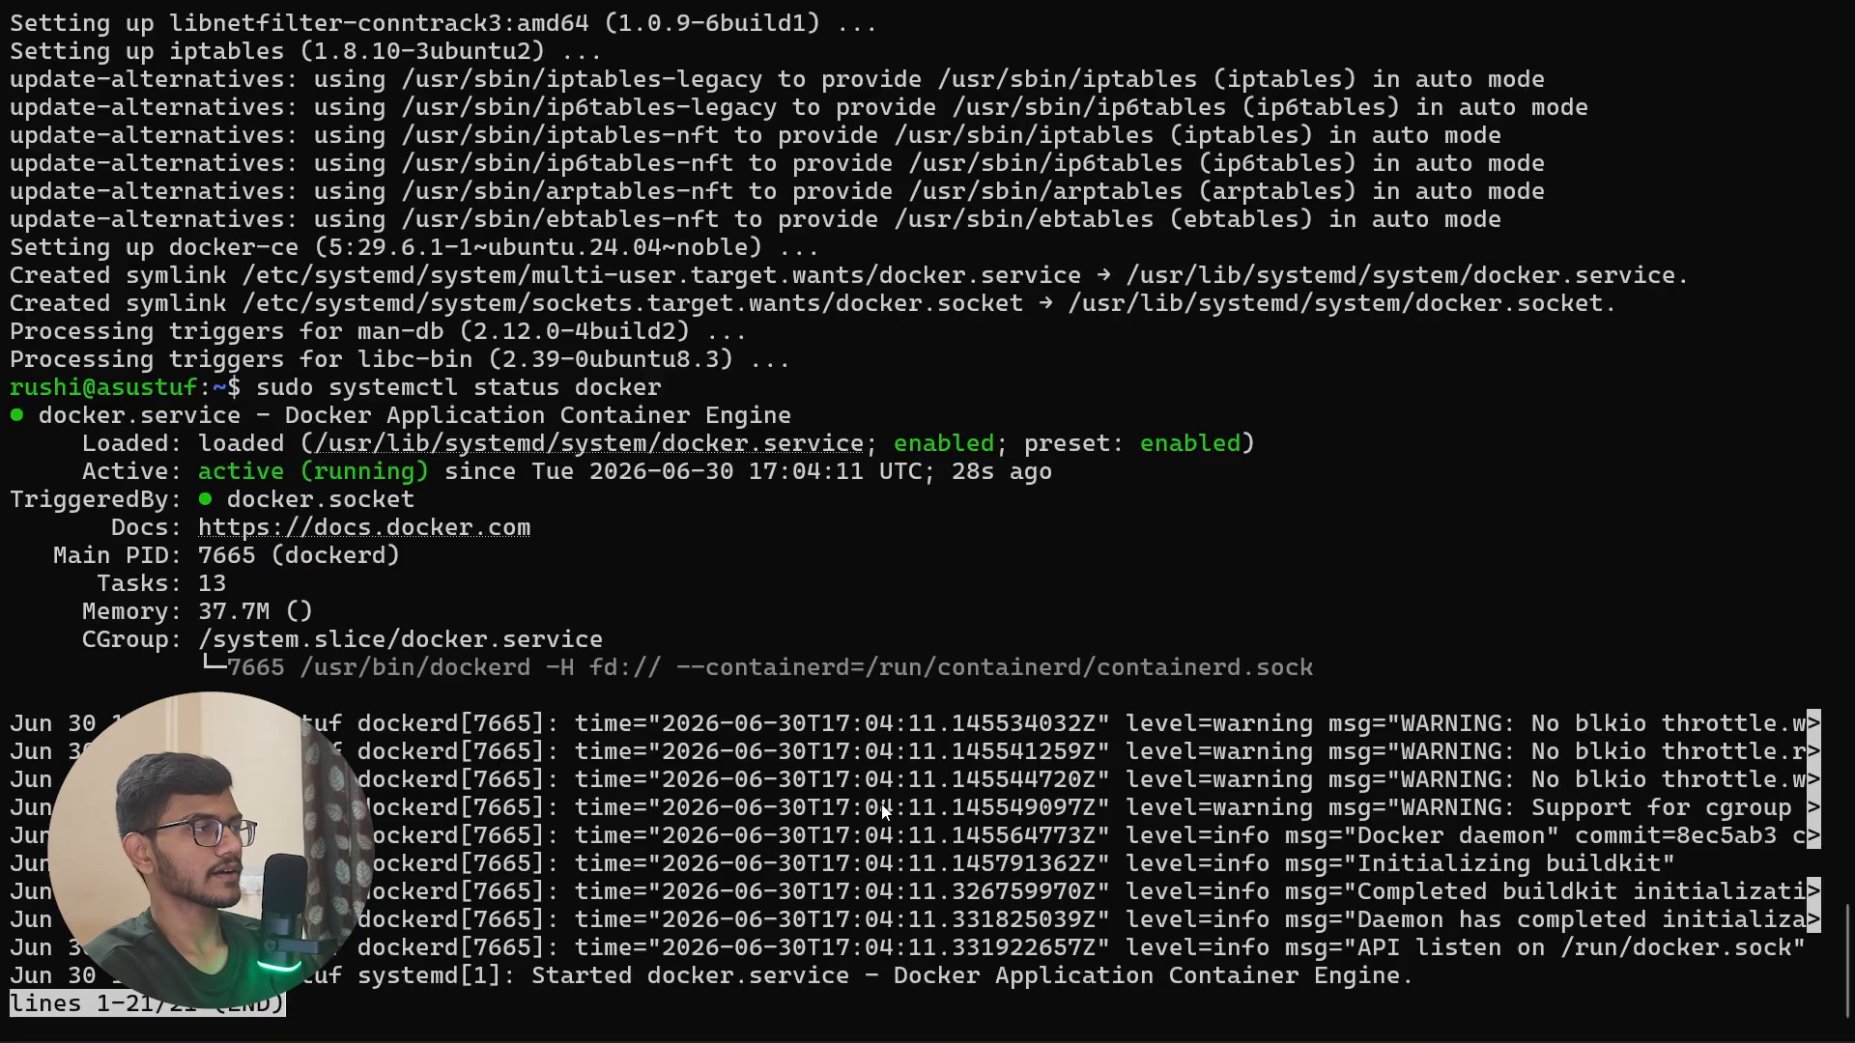
Step: Exit the status view, stop the service with sudo systemctl stop docker, and inspect its Active and TriggeredBy lines with sudo systemctl status docker
{"action": "key", "text": "Down"}
{"action": "key", "text": "q"}
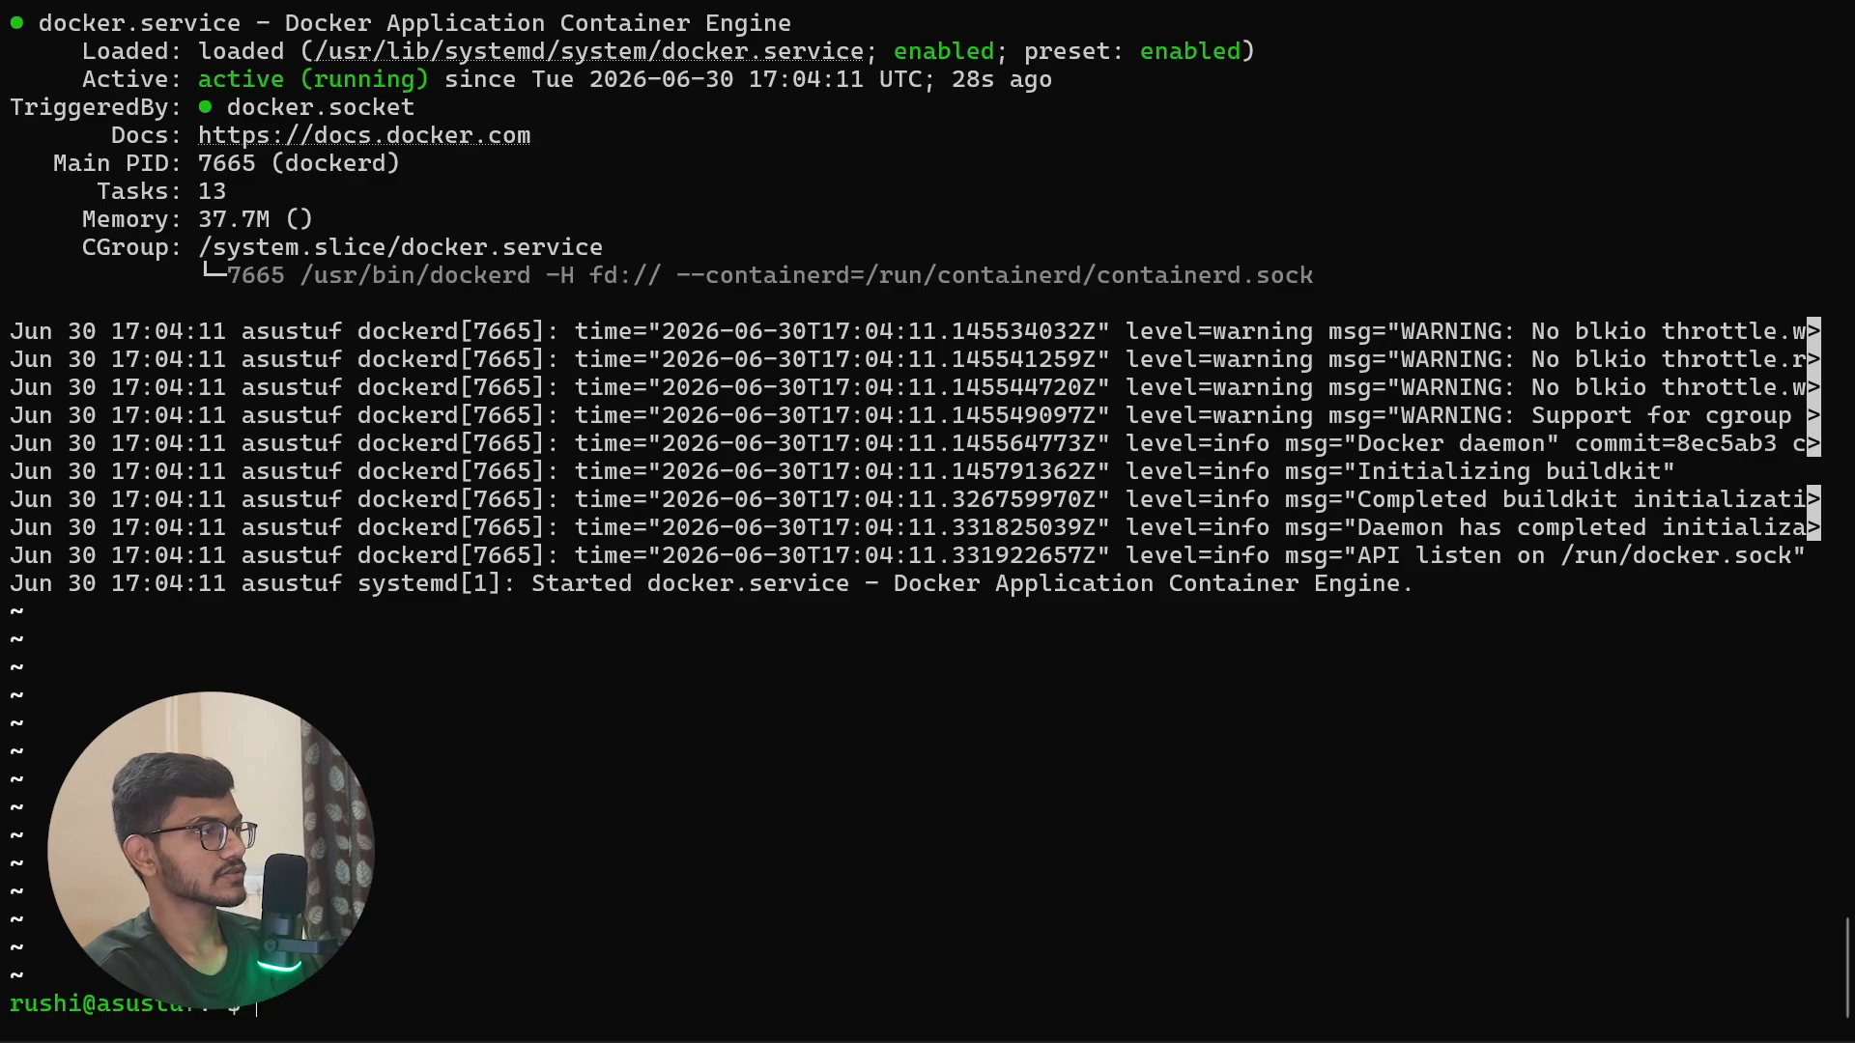
{"action": "key", "text": "Up"}
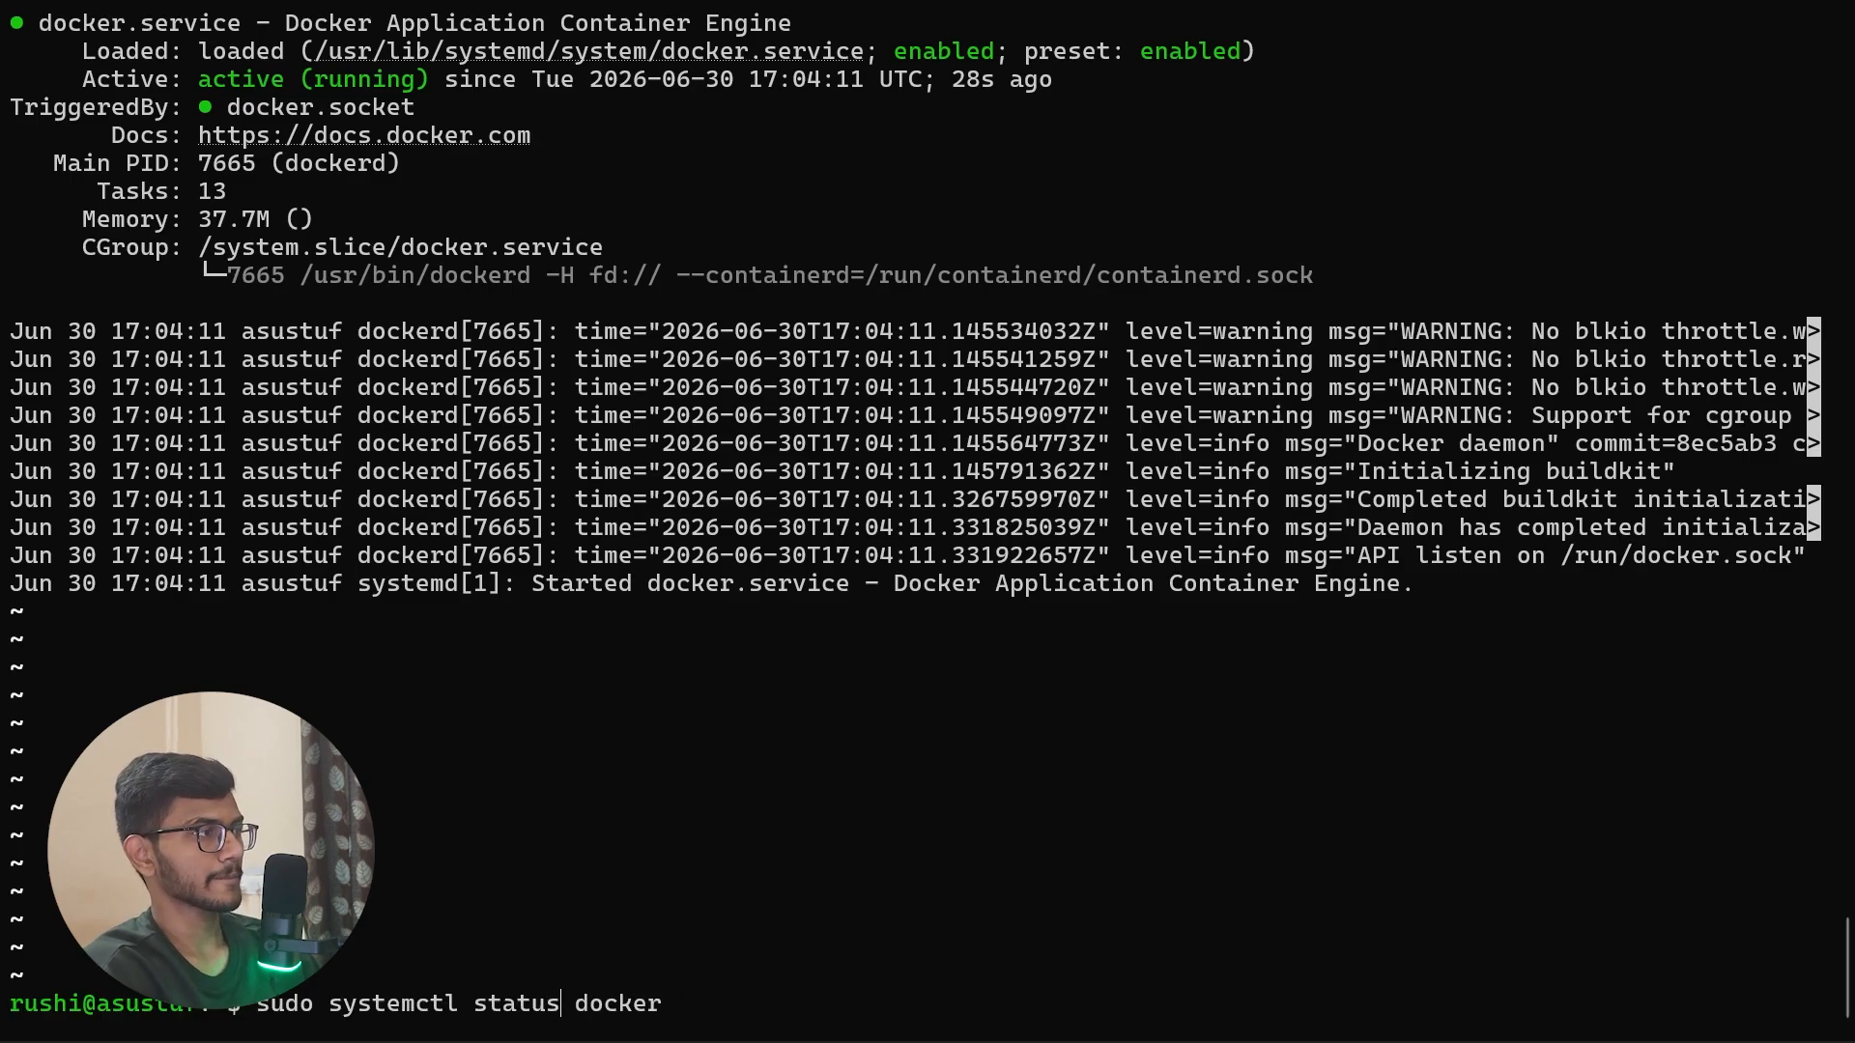
{"action": "key", "text": "BackSpace"}
{"action": "key", "text": "BackSpace"}
{"action": "key", "text": "BackSpace"}
{"action": "key", "text": "BackSpace"}
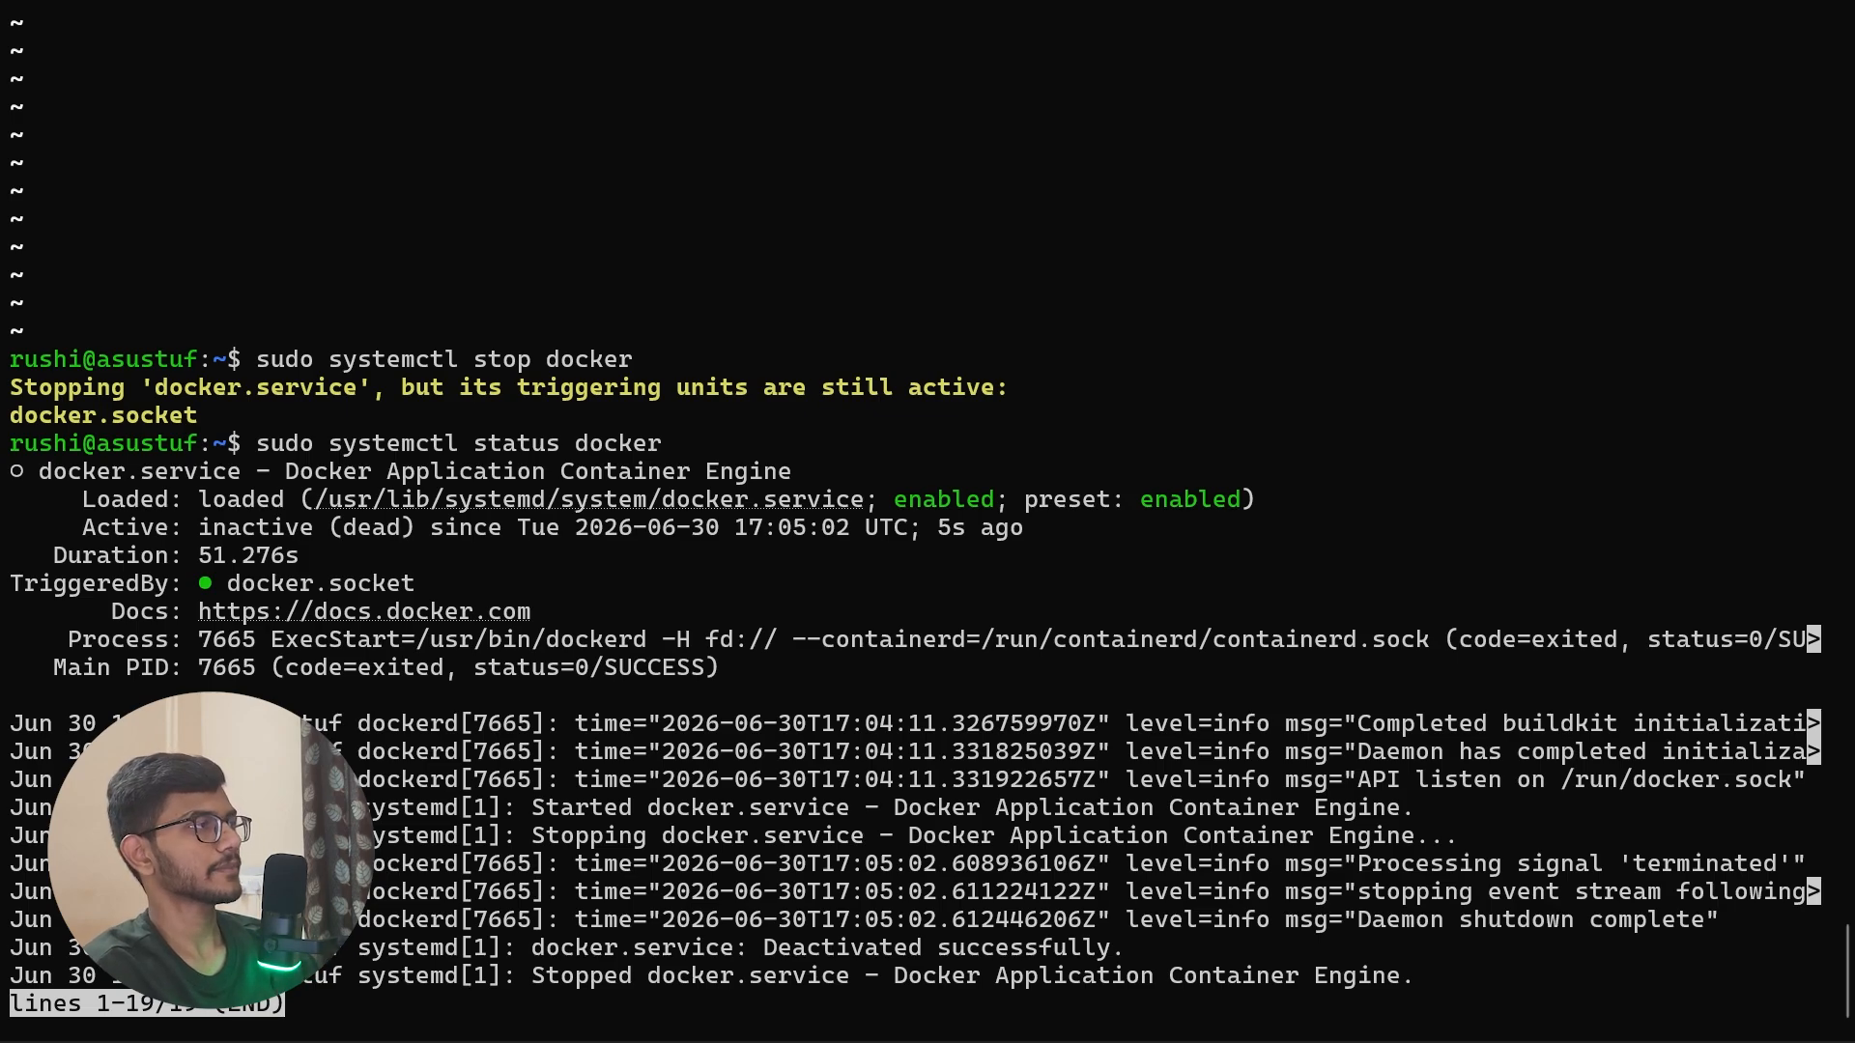
{"action": "double_click", "coordinate": [263, 533]}
{"action": "left_click_drag", "start_coordinate": [263, 533], "coordinate": [445, 532]}
{"action": "double_click", "coordinate": [270, 583]}
{"action": "left_click_drag", "start_coordinate": [271, 583], "coordinate": [373, 597]}
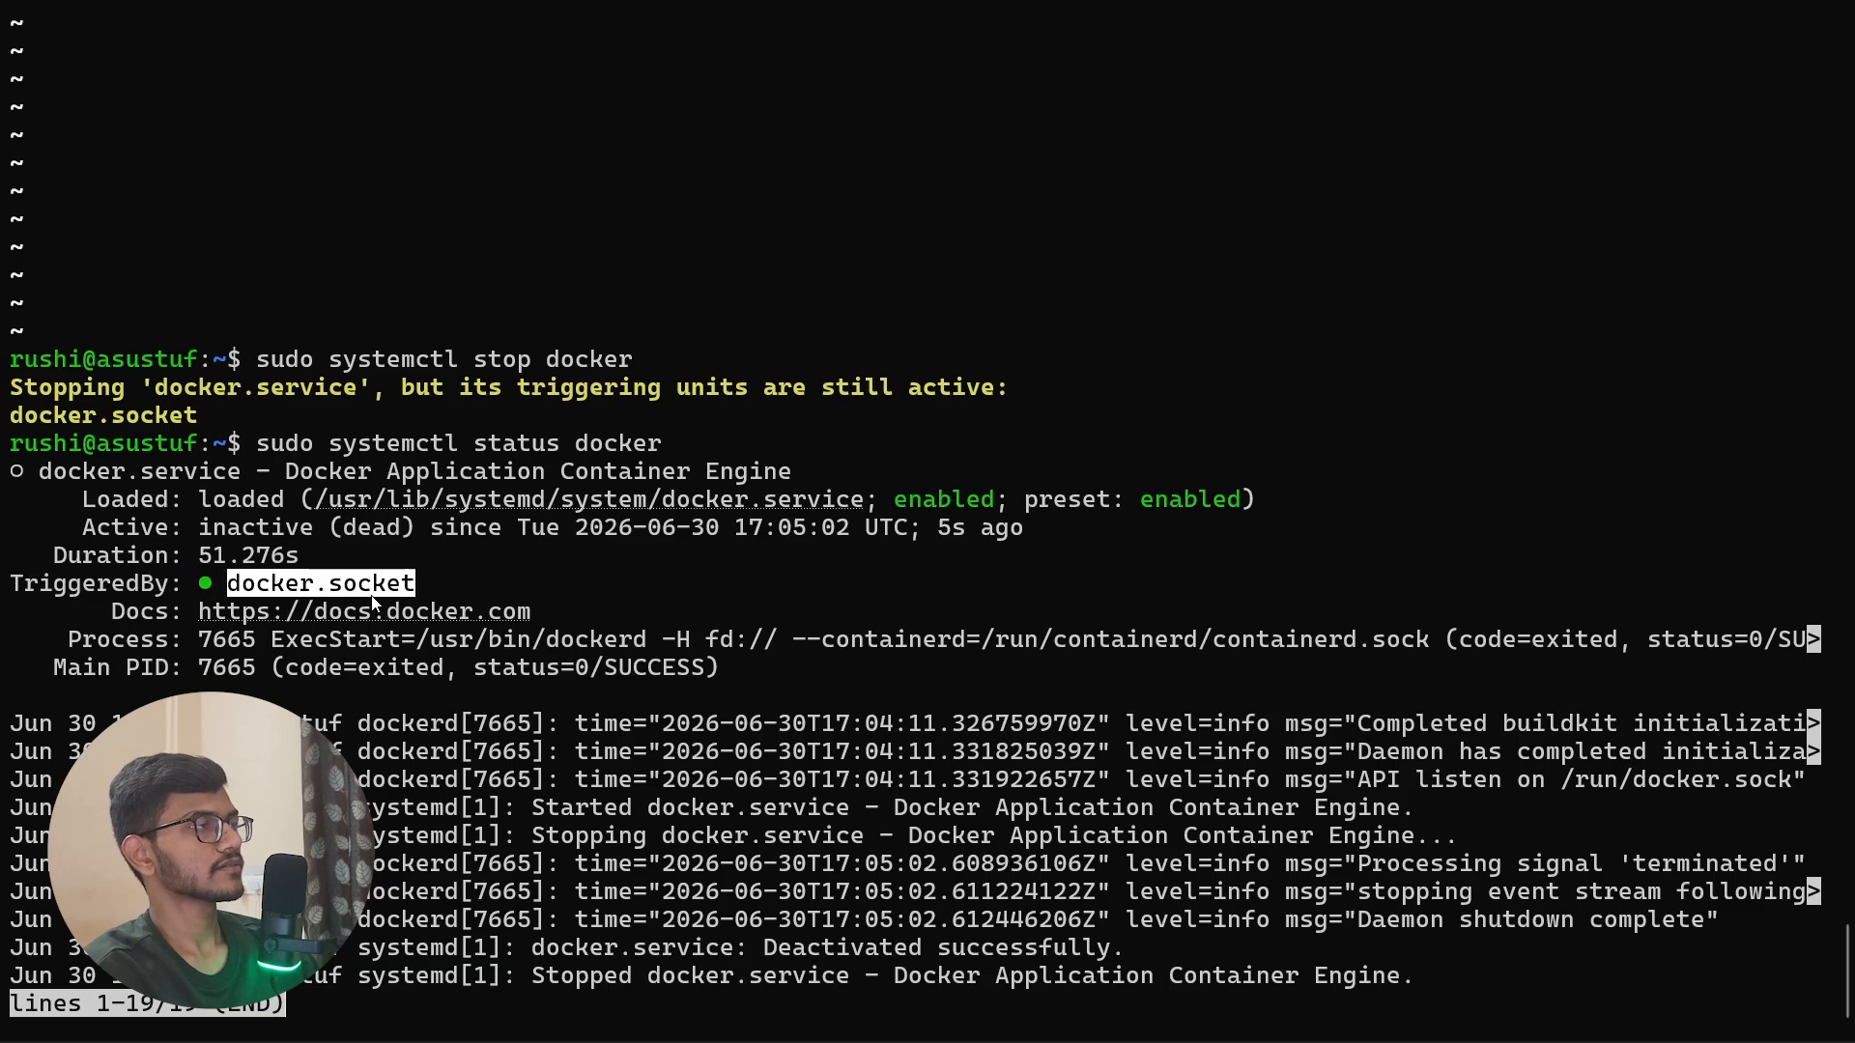
{"action": "left_click", "coordinate": [456, 605]}
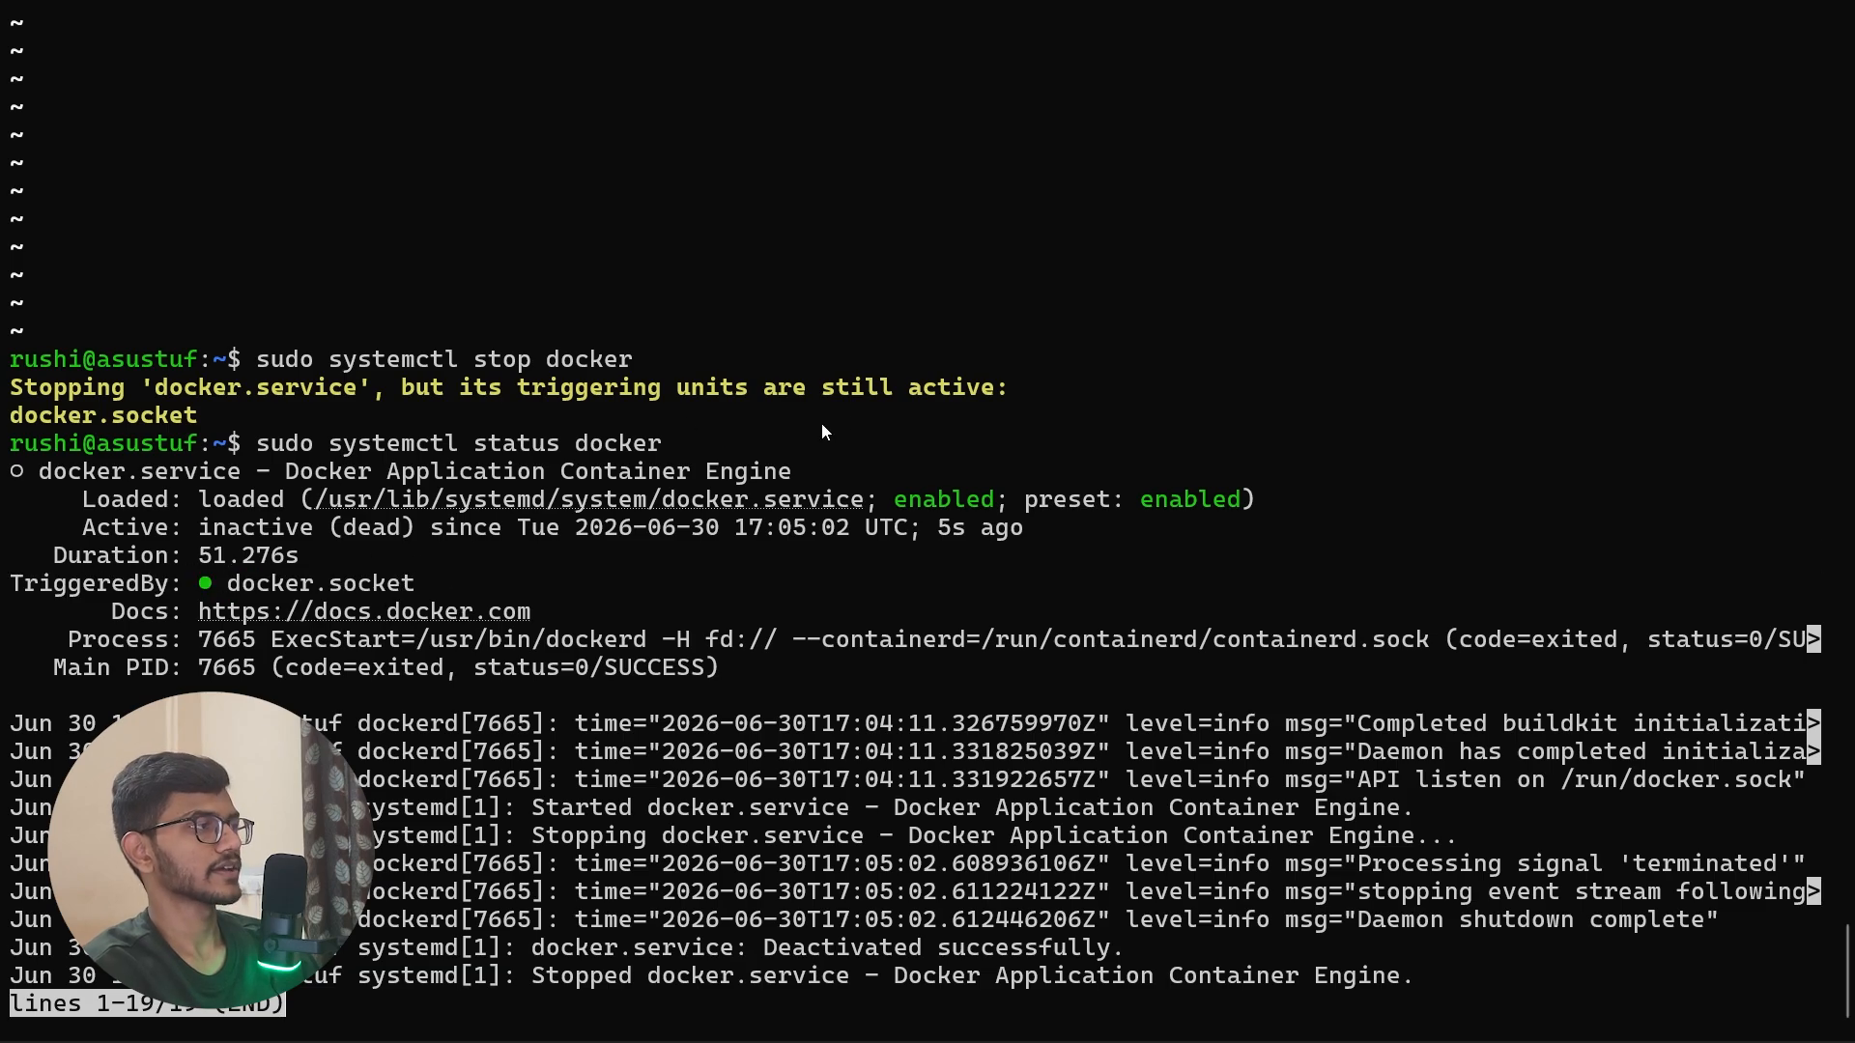
Step: Start the service with sudo systemctl start docker and recheck its Active line with sudo systemctl status docker
{"action": "key", "text": "q"}
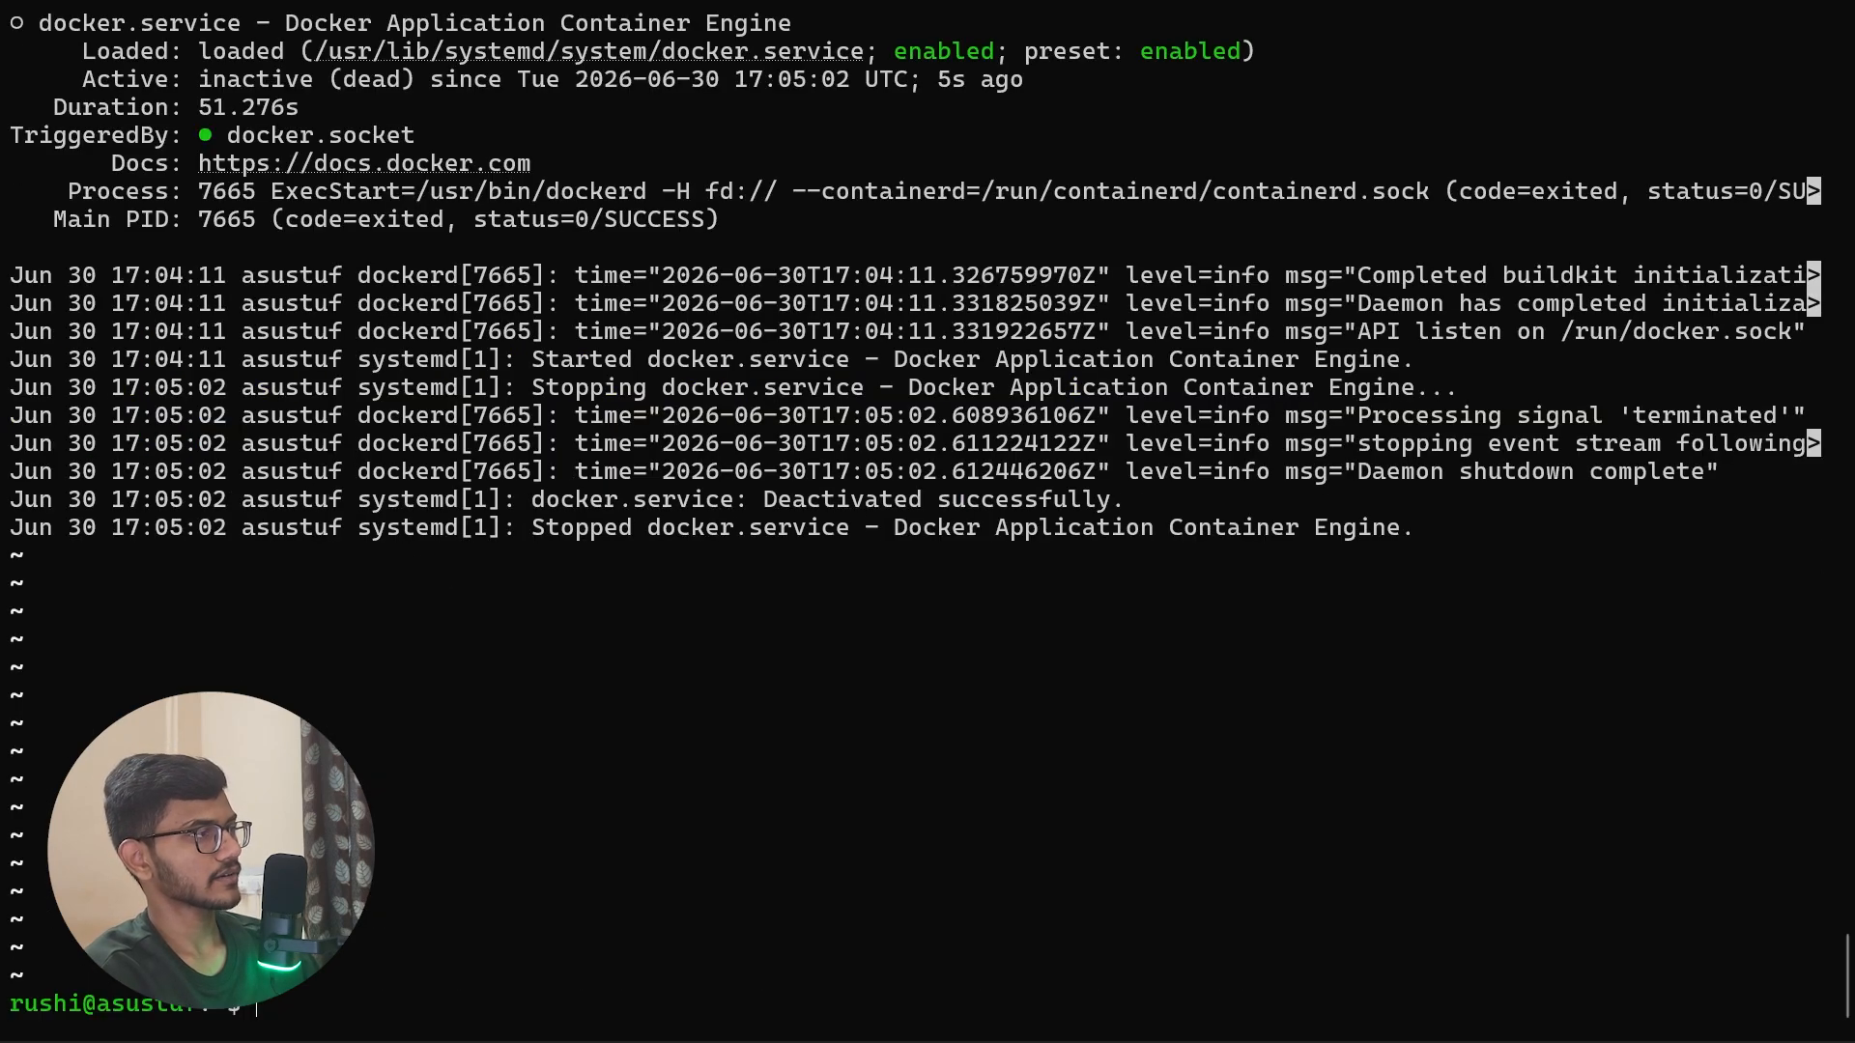
{"action": "key", "text": "Up"}
{"action": "key", "text": "Up"}
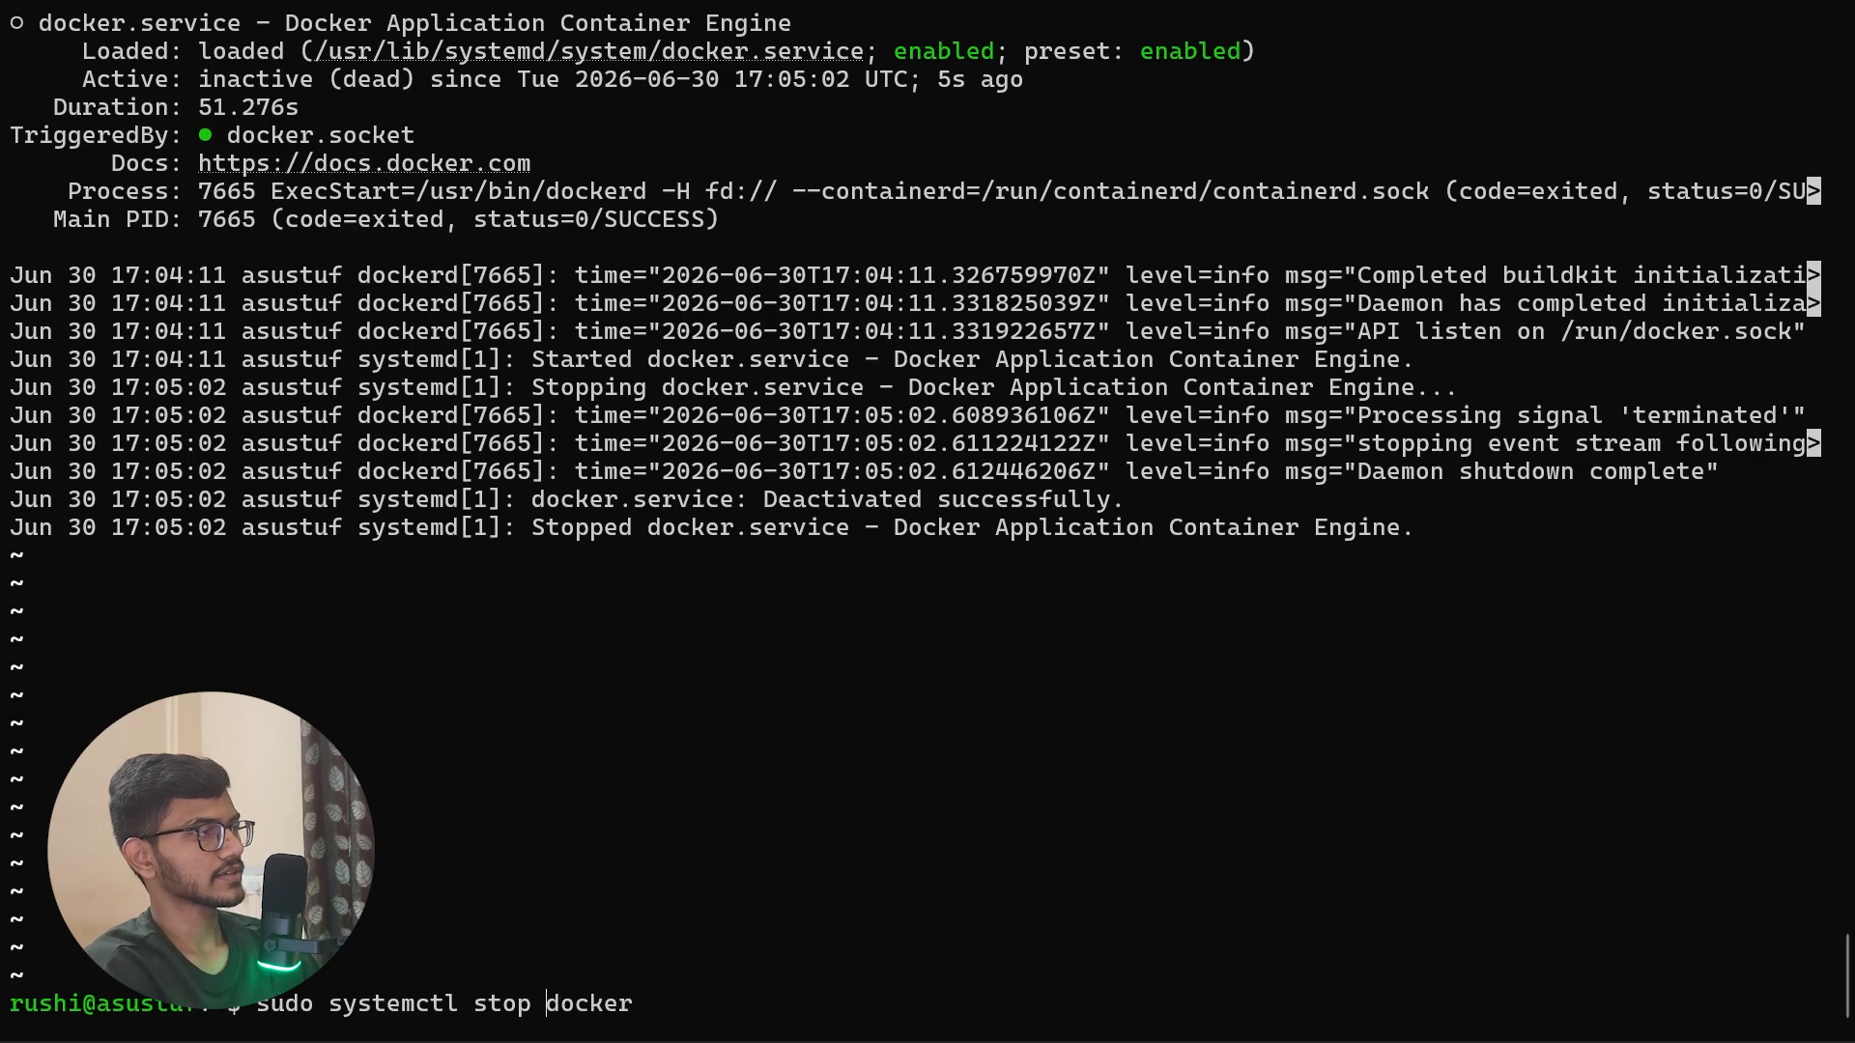
{"action": "key", "text": "BackSpace"}
{"action": "key", "text": "BackSpace"}
{"action": "type", "text": "art"}
{"action": "key", "text": "Return"}
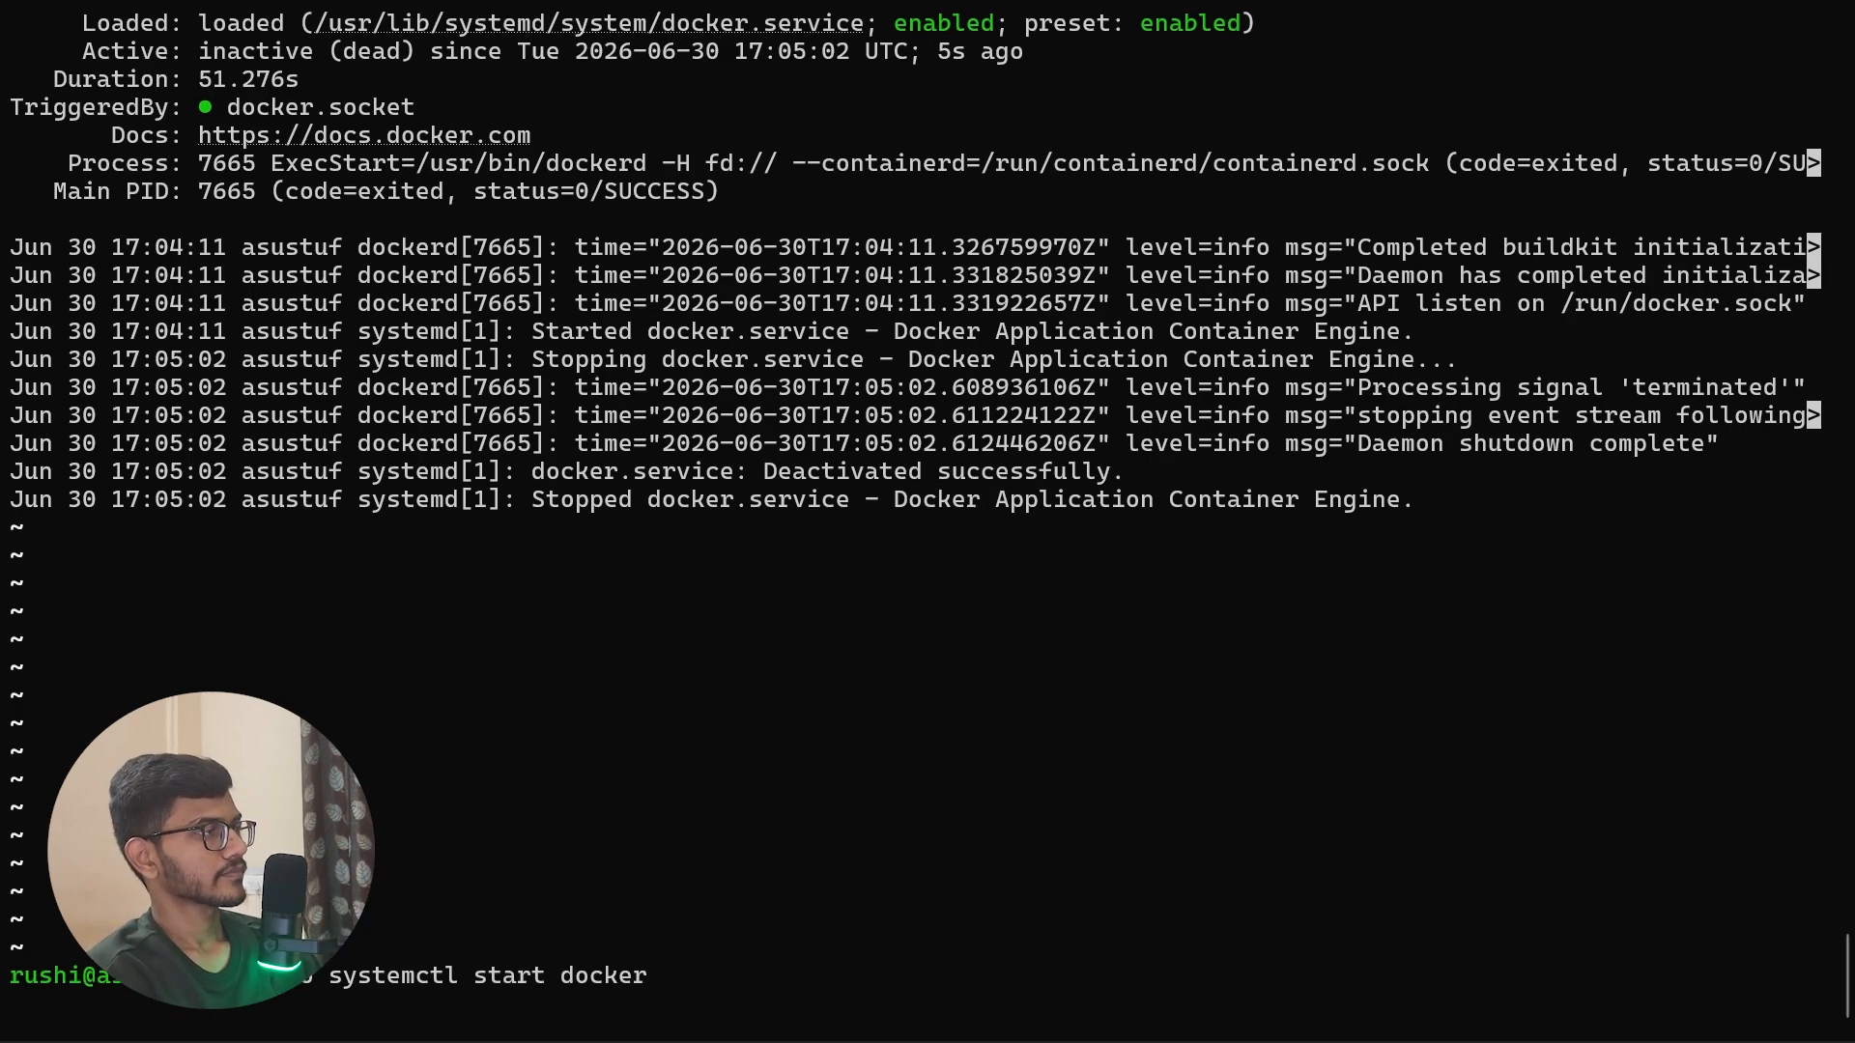
{"action": "key", "text": "Up"}
{"action": "key", "text": "Return"}
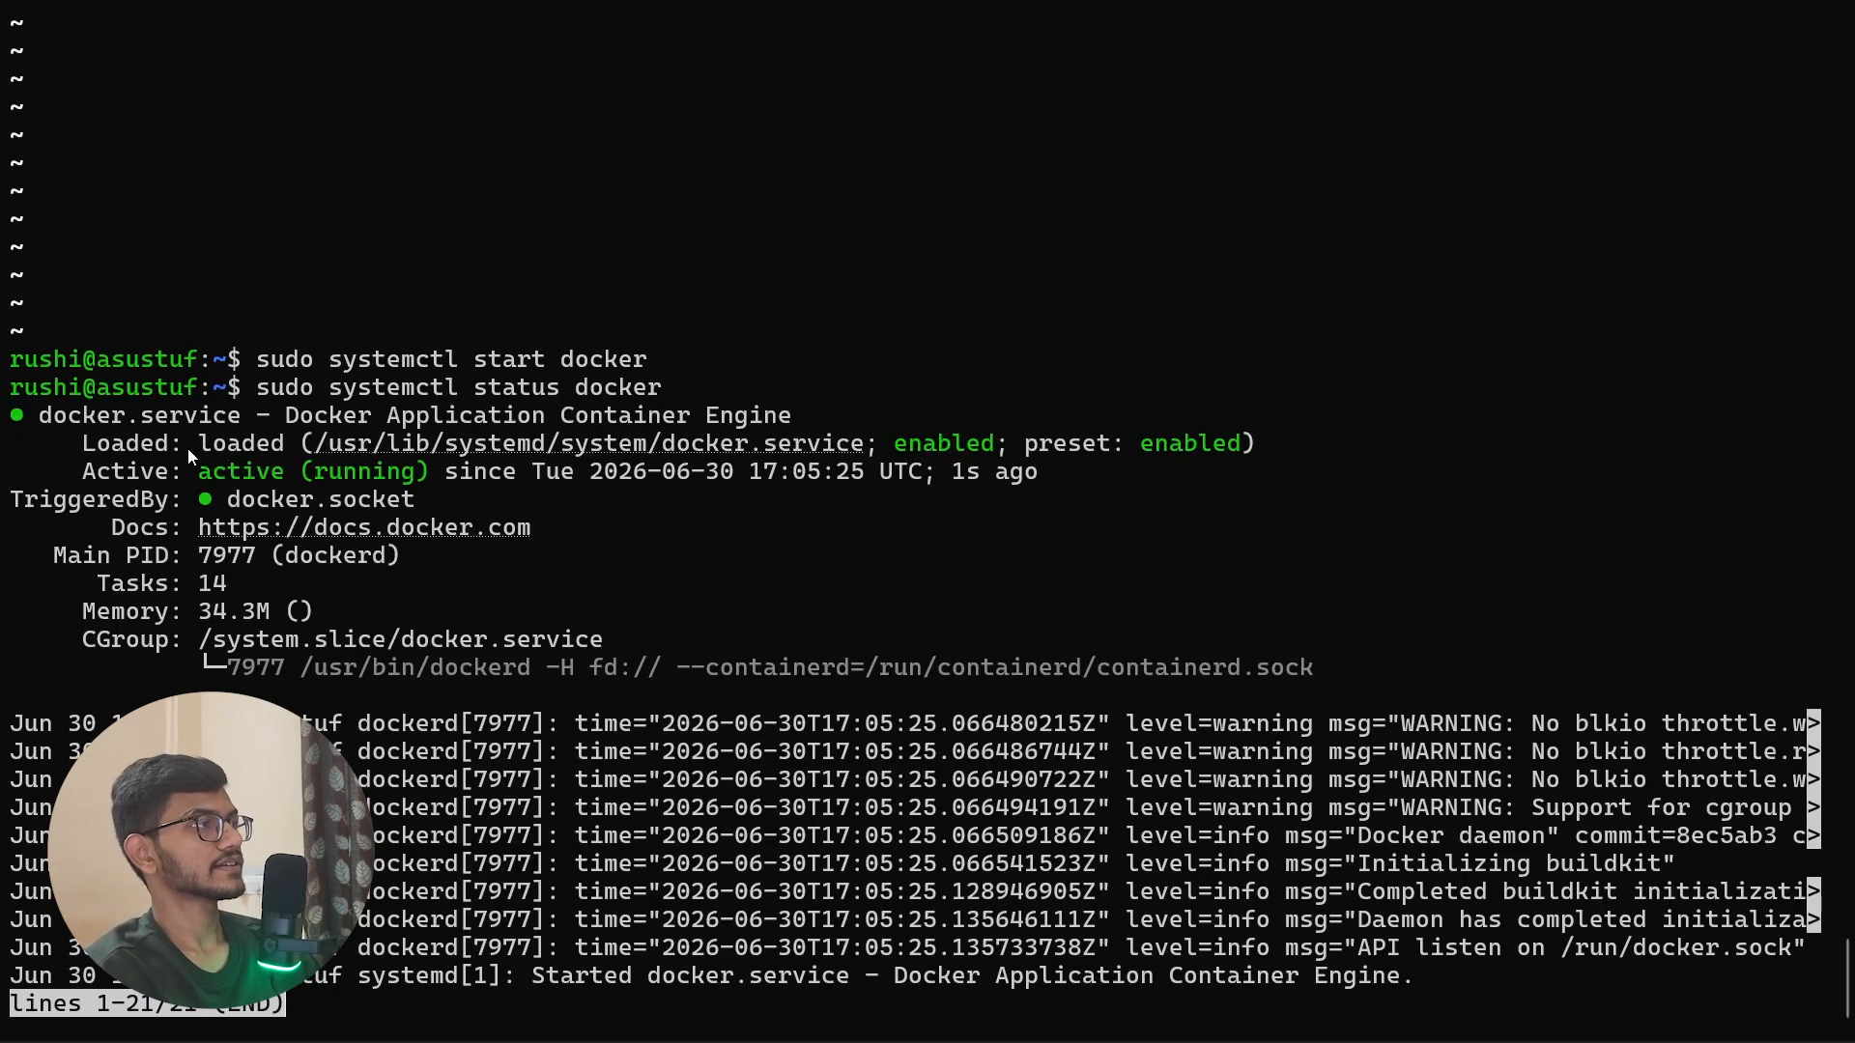
{"action": "left_click_drag", "start_coordinate": [199, 472], "coordinate": [426, 473]}
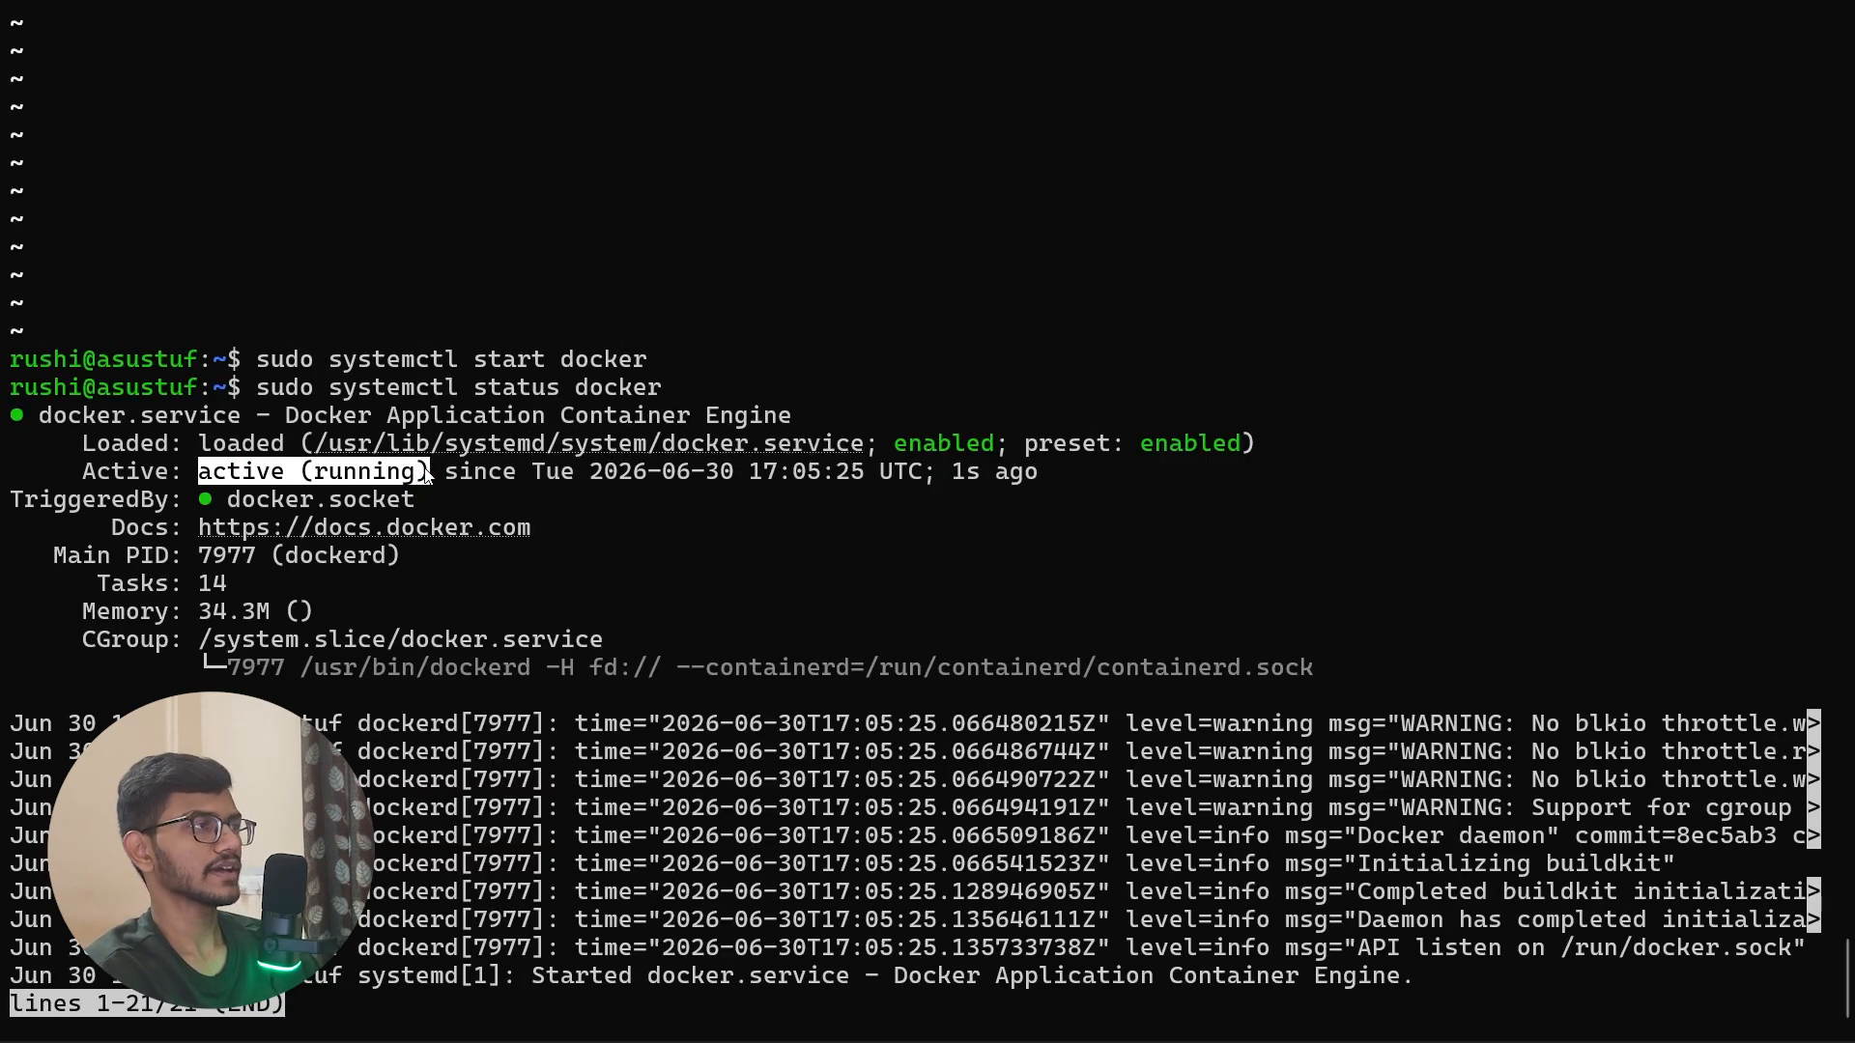
Step: Return to the guide's step 3 on verifying the installation and copy the sudo docker run hello-world command
{"action": "key", "text": "alt+Tab"}
{"action": "scroll", "coordinate": [614, 460], "scroll_direction": "down", "scroll_amount": 5}
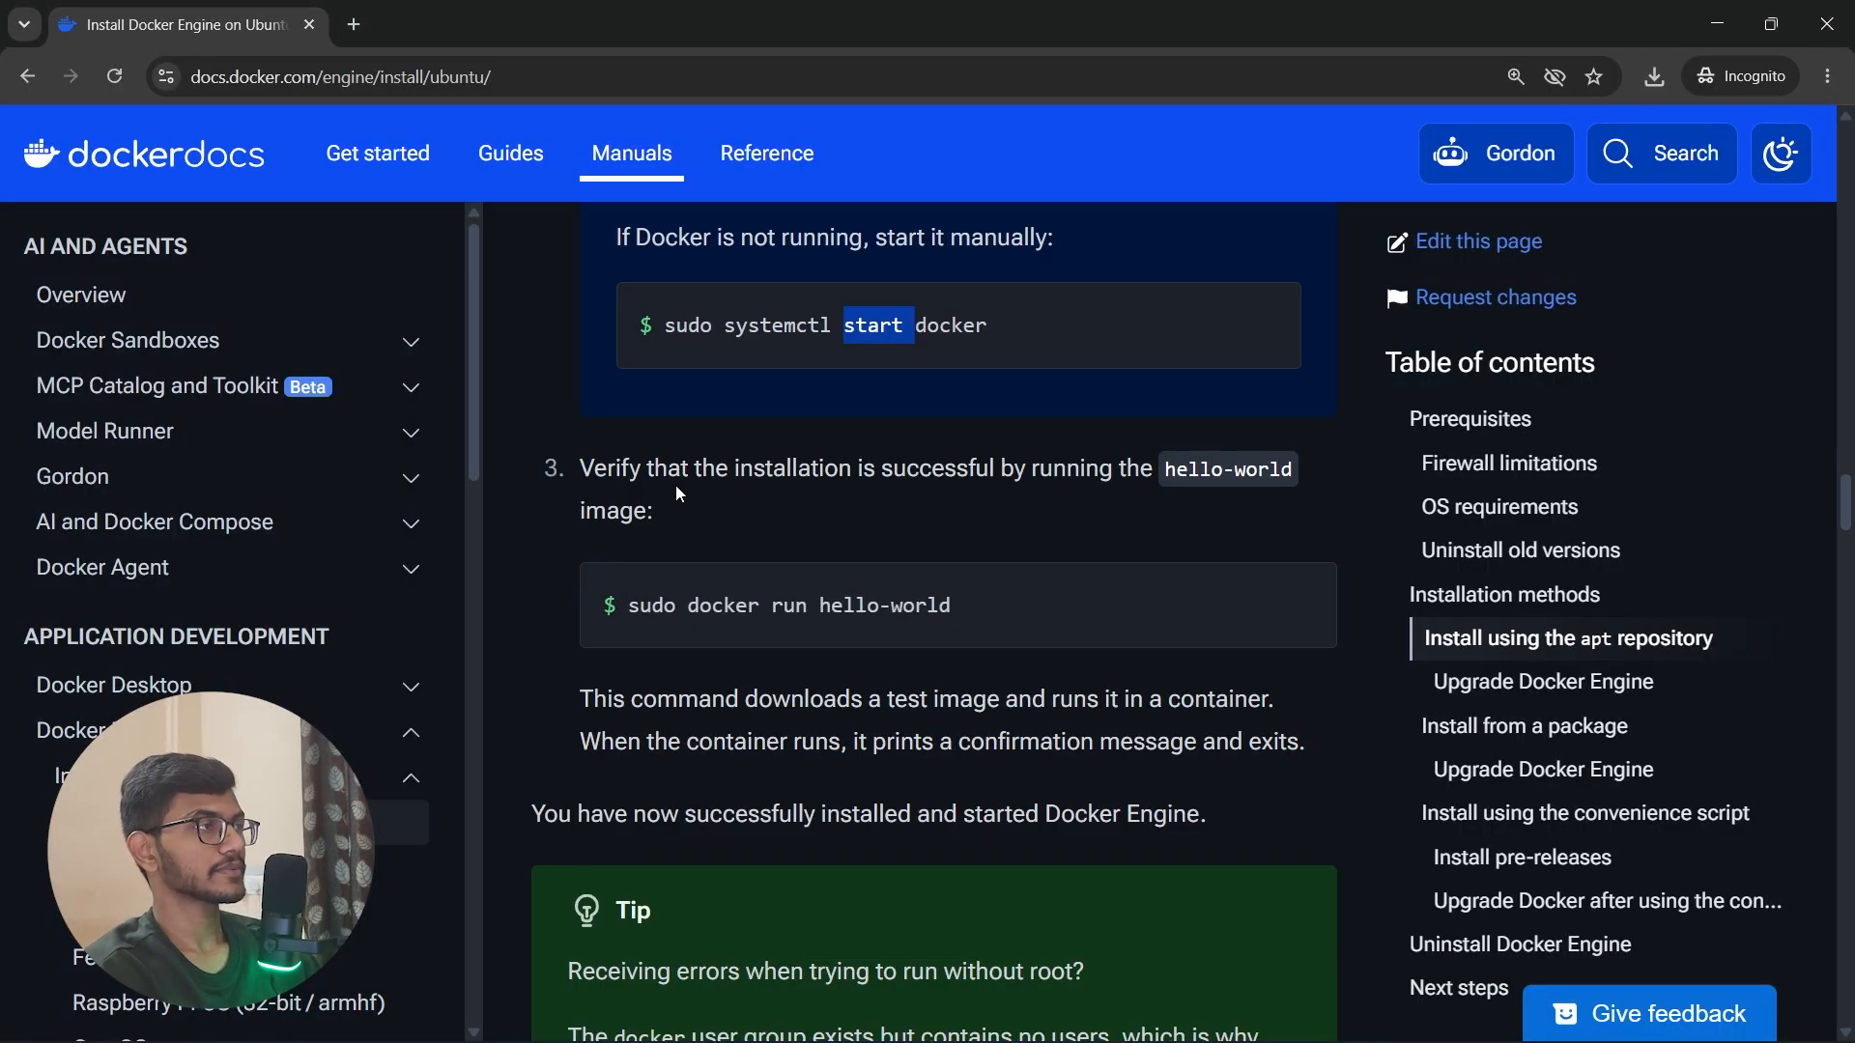
{"action": "left_click_drag", "start_coordinate": [578, 467], "coordinate": [657, 500]}
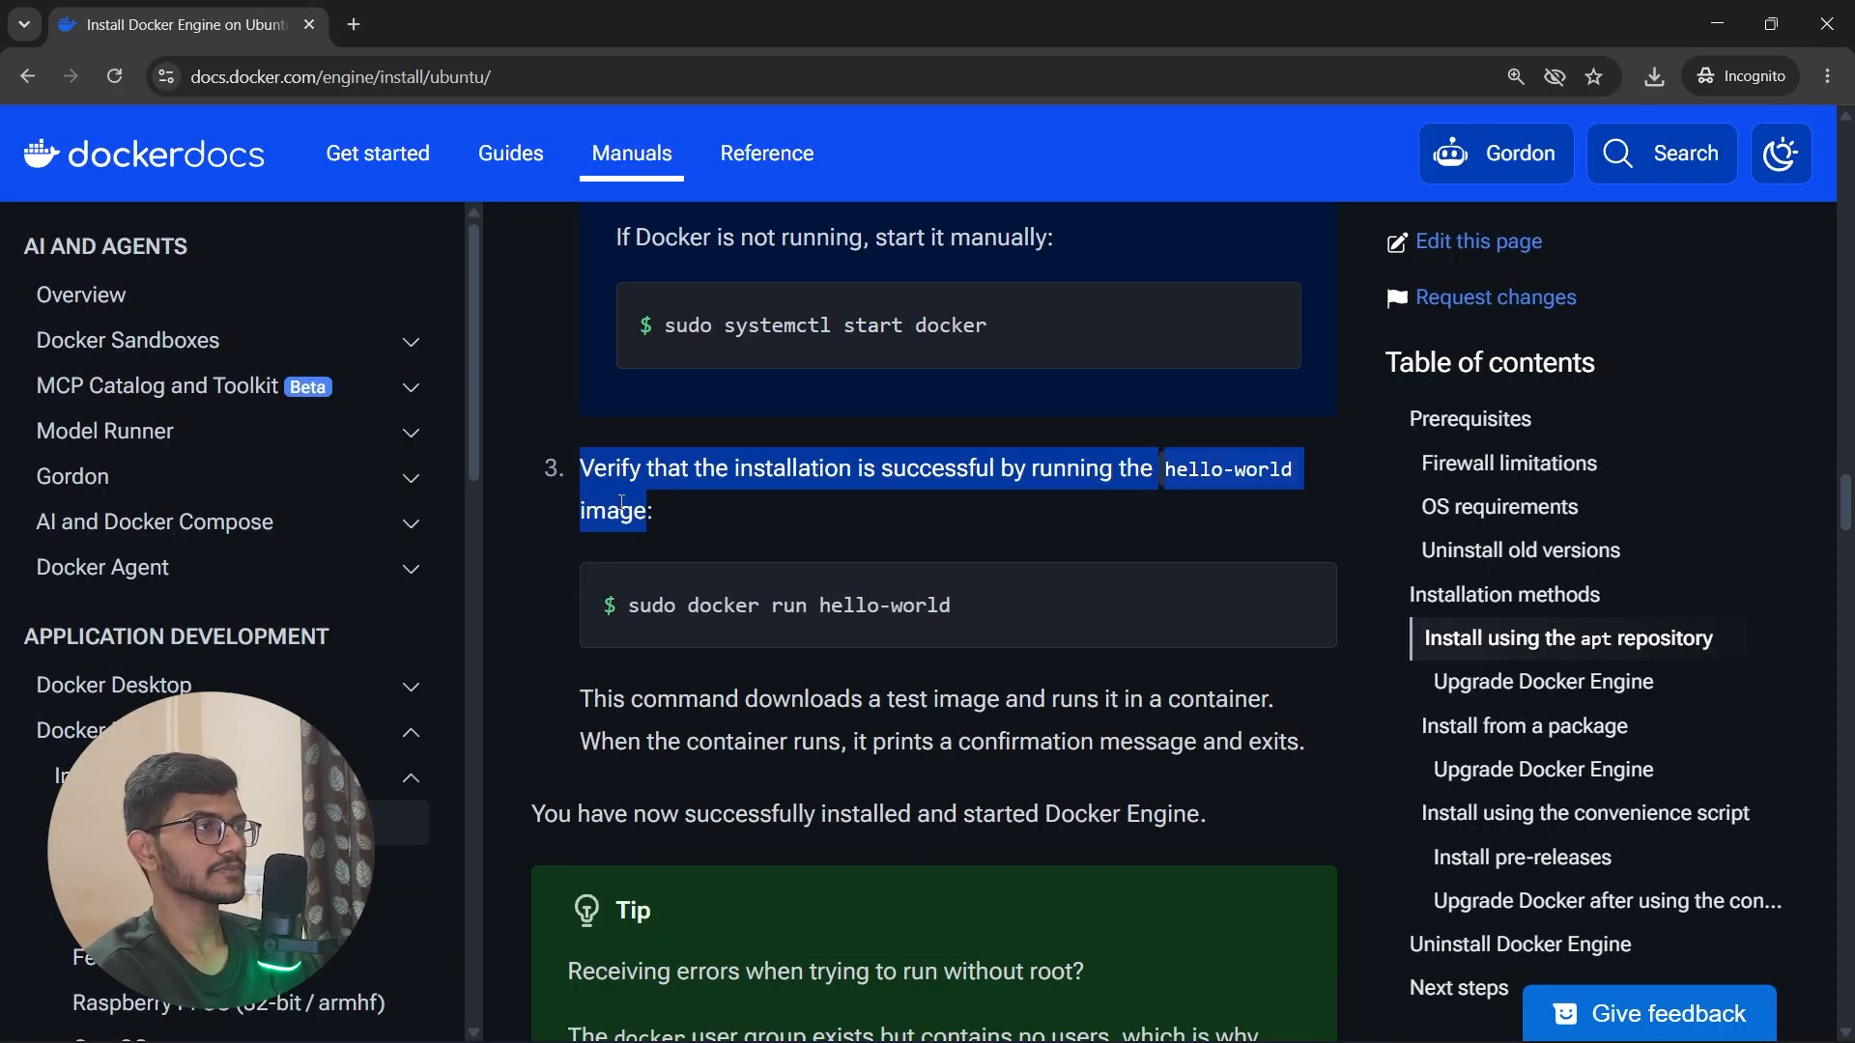
{"action": "left_click", "coordinate": [657, 501]}
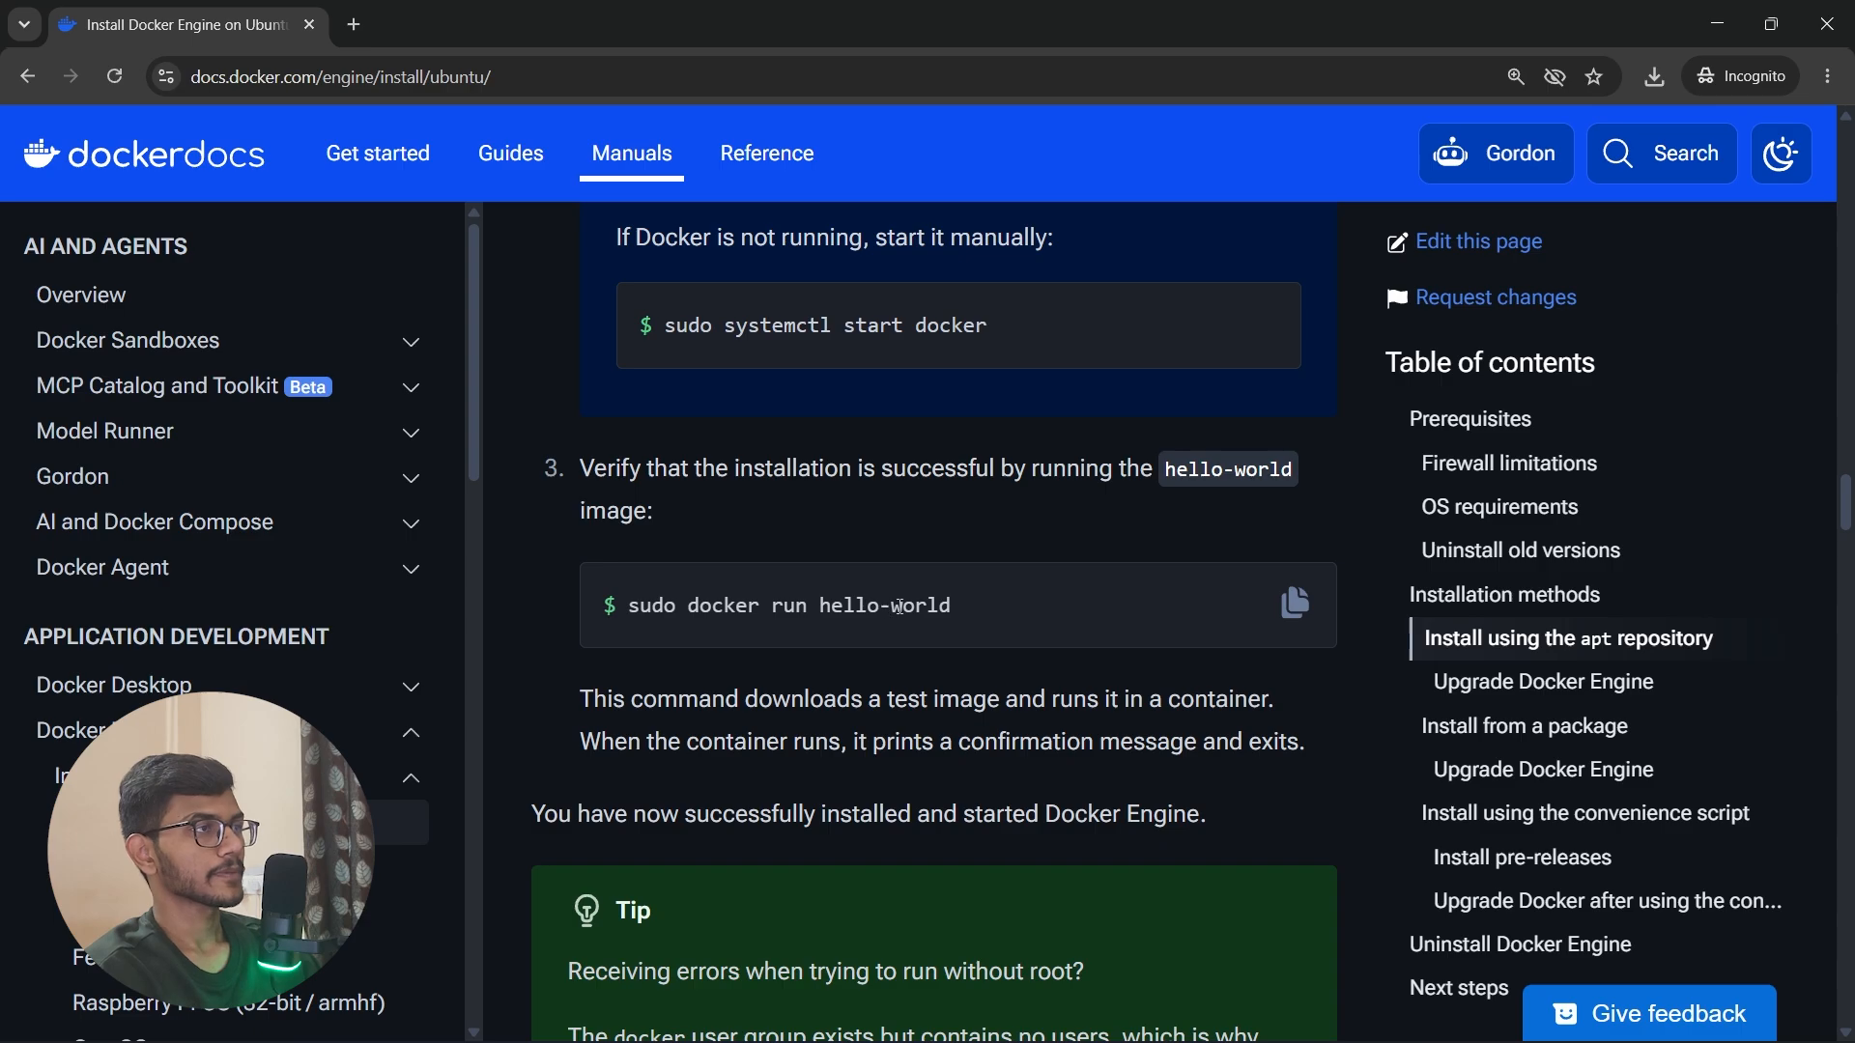
{"action": "left_click", "coordinate": [1293, 605]}
Step: Clear the Ubuntu terminal, run sudo docker run hello-world, and examine the message printed by the container
{"action": "key", "text": "alt+Tab"}
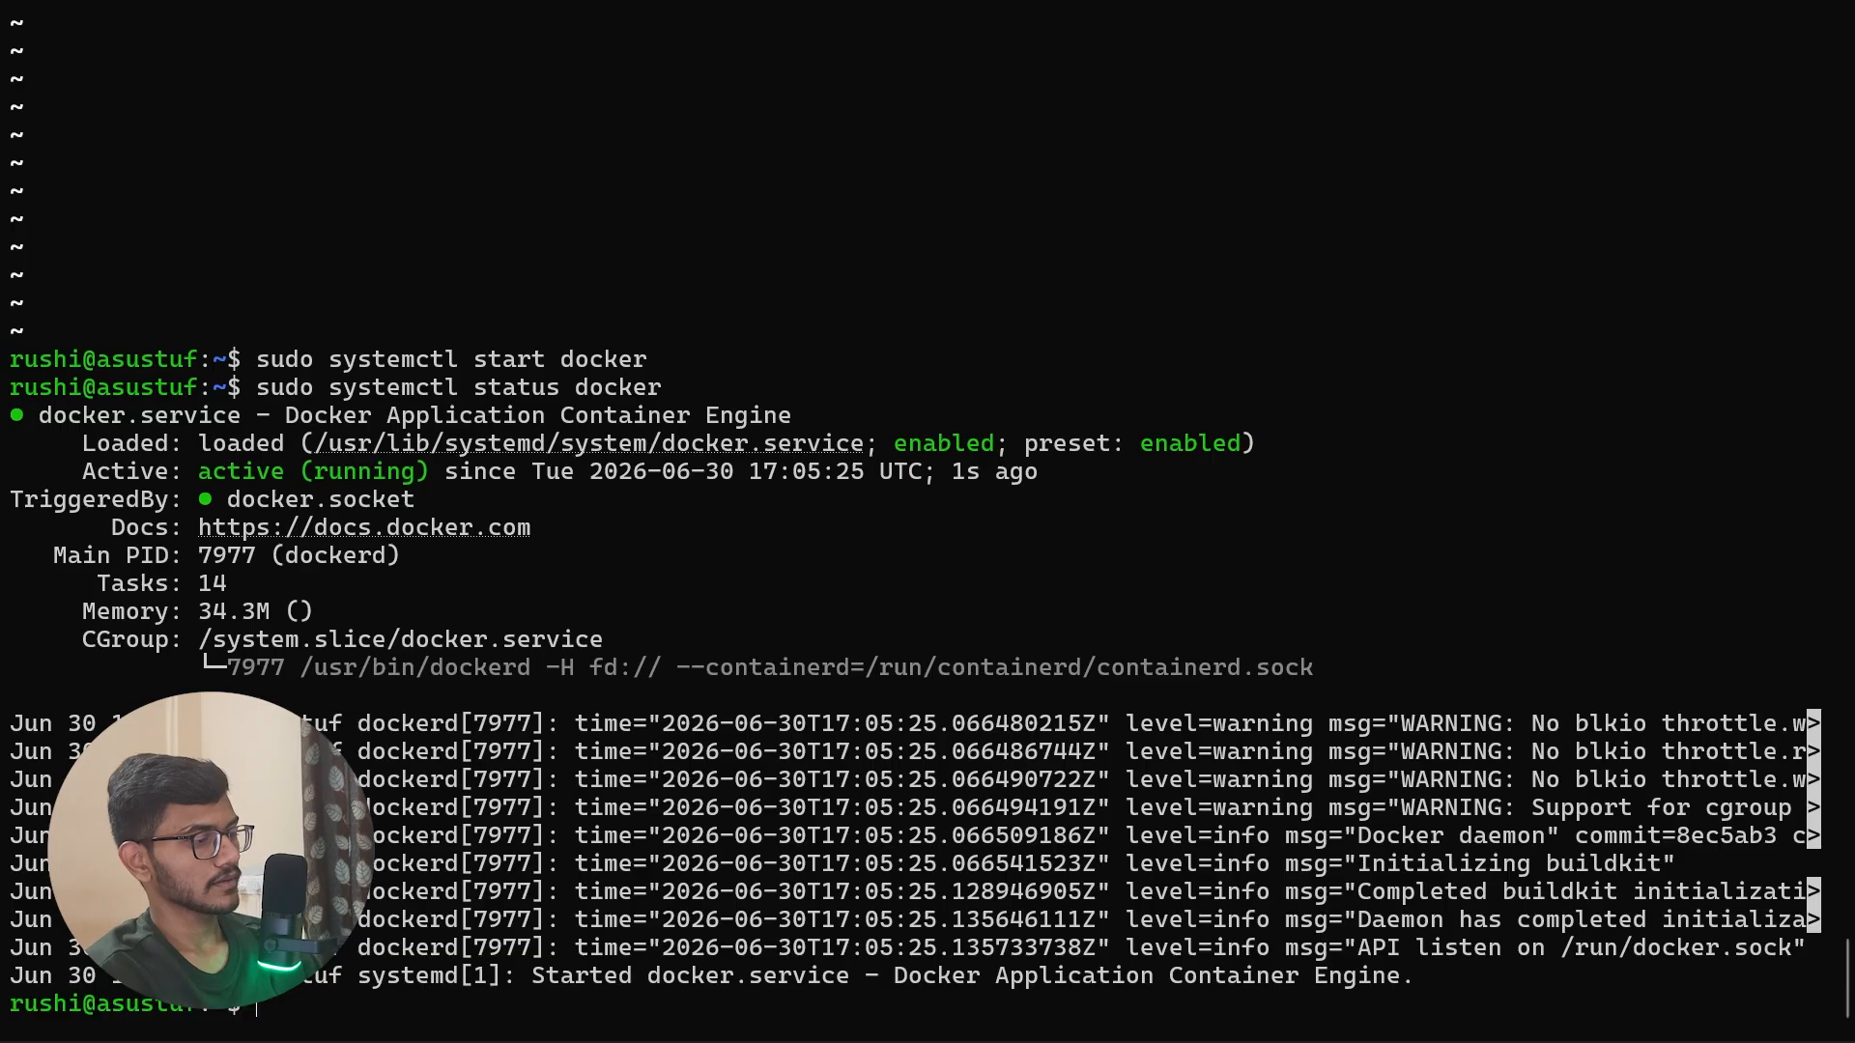
{"action": "type", "text": "clear"}
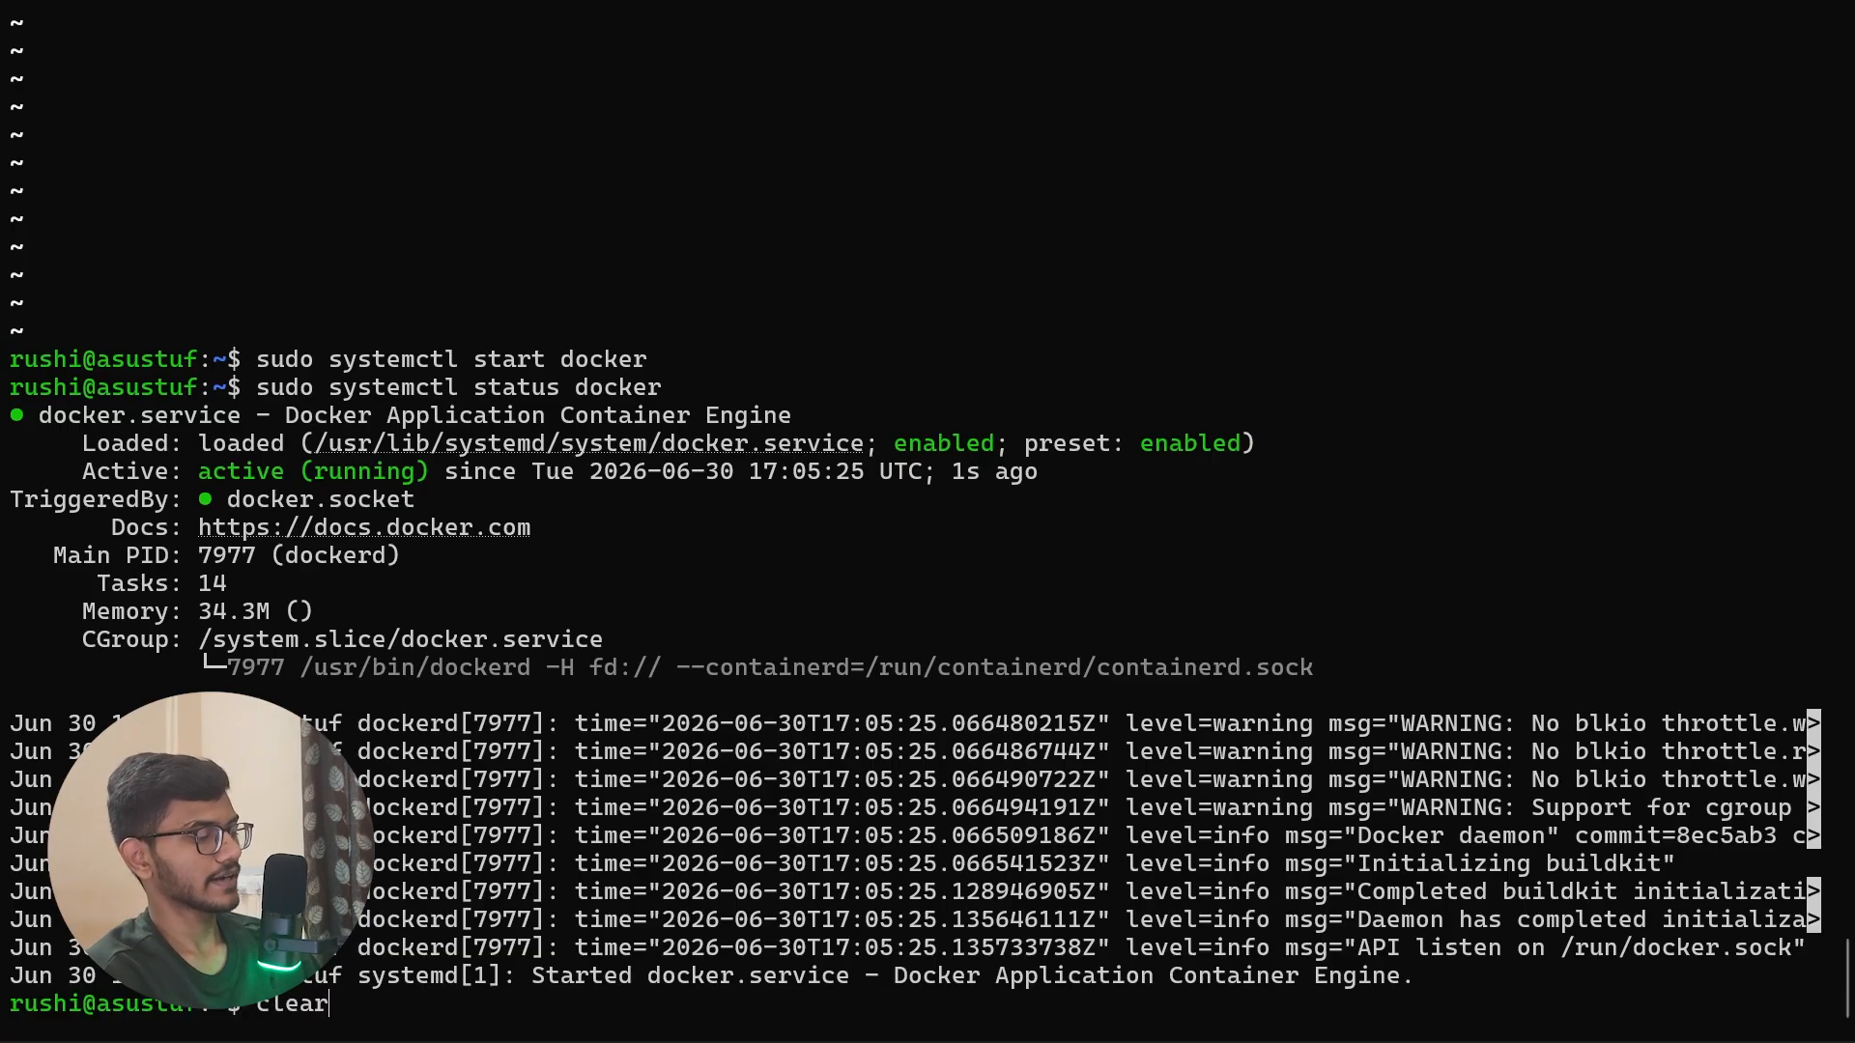
{"action": "key", "text": "Return"}
{"action": "key", "text": "ctrl+shift+v"}
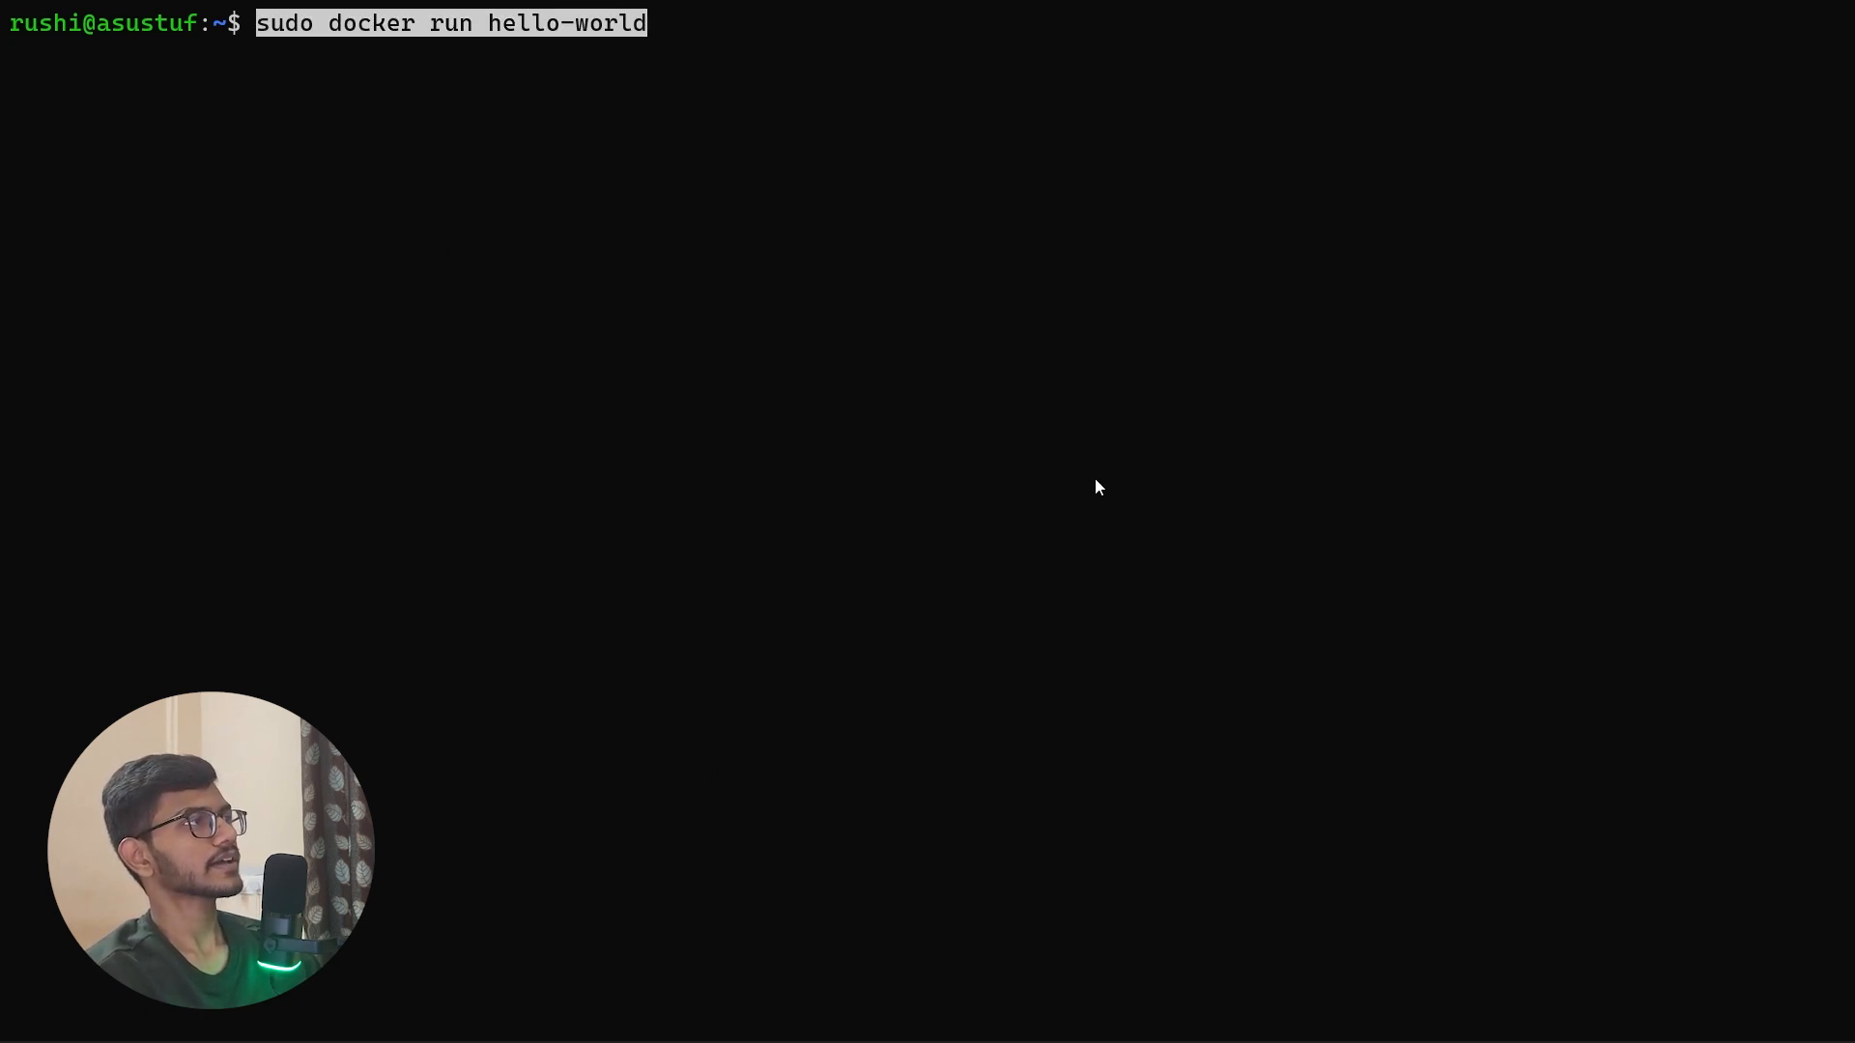
{"action": "key", "text": "Right"}
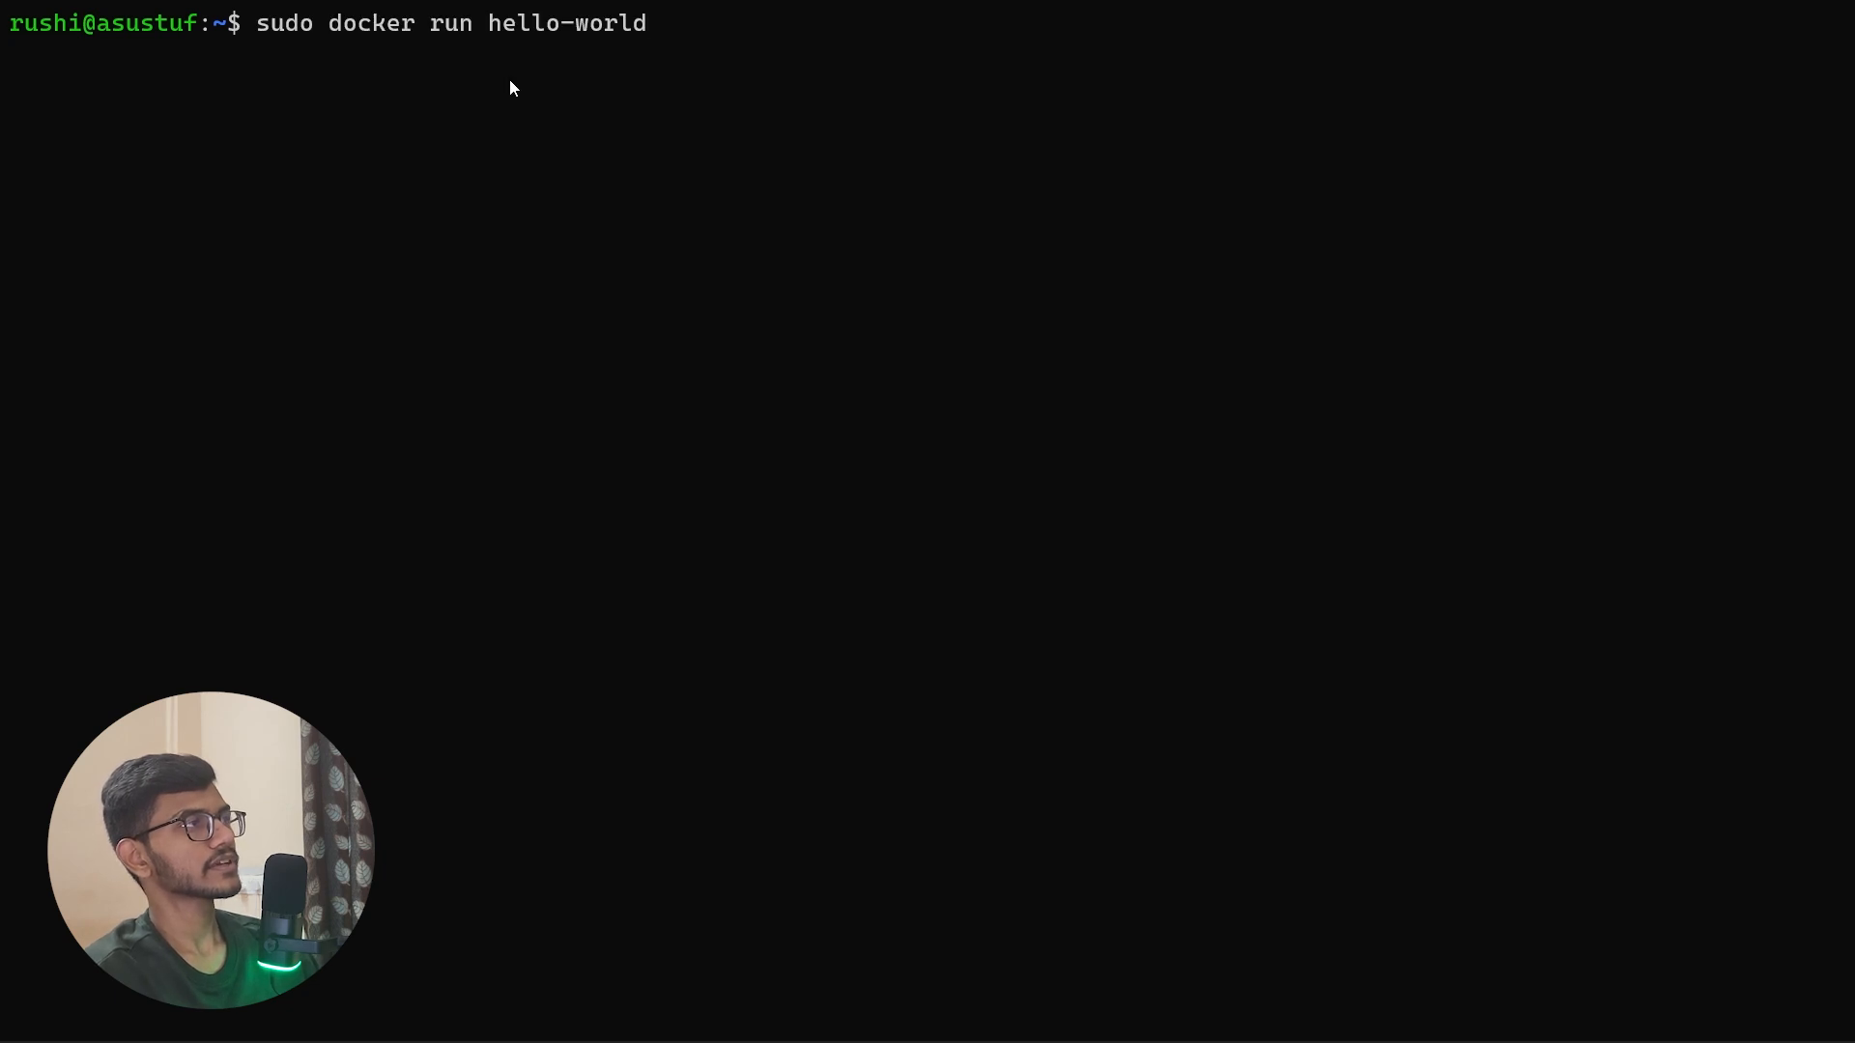
{"action": "left_click_drag", "start_coordinate": [537, 41], "coordinate": [589, 31]}
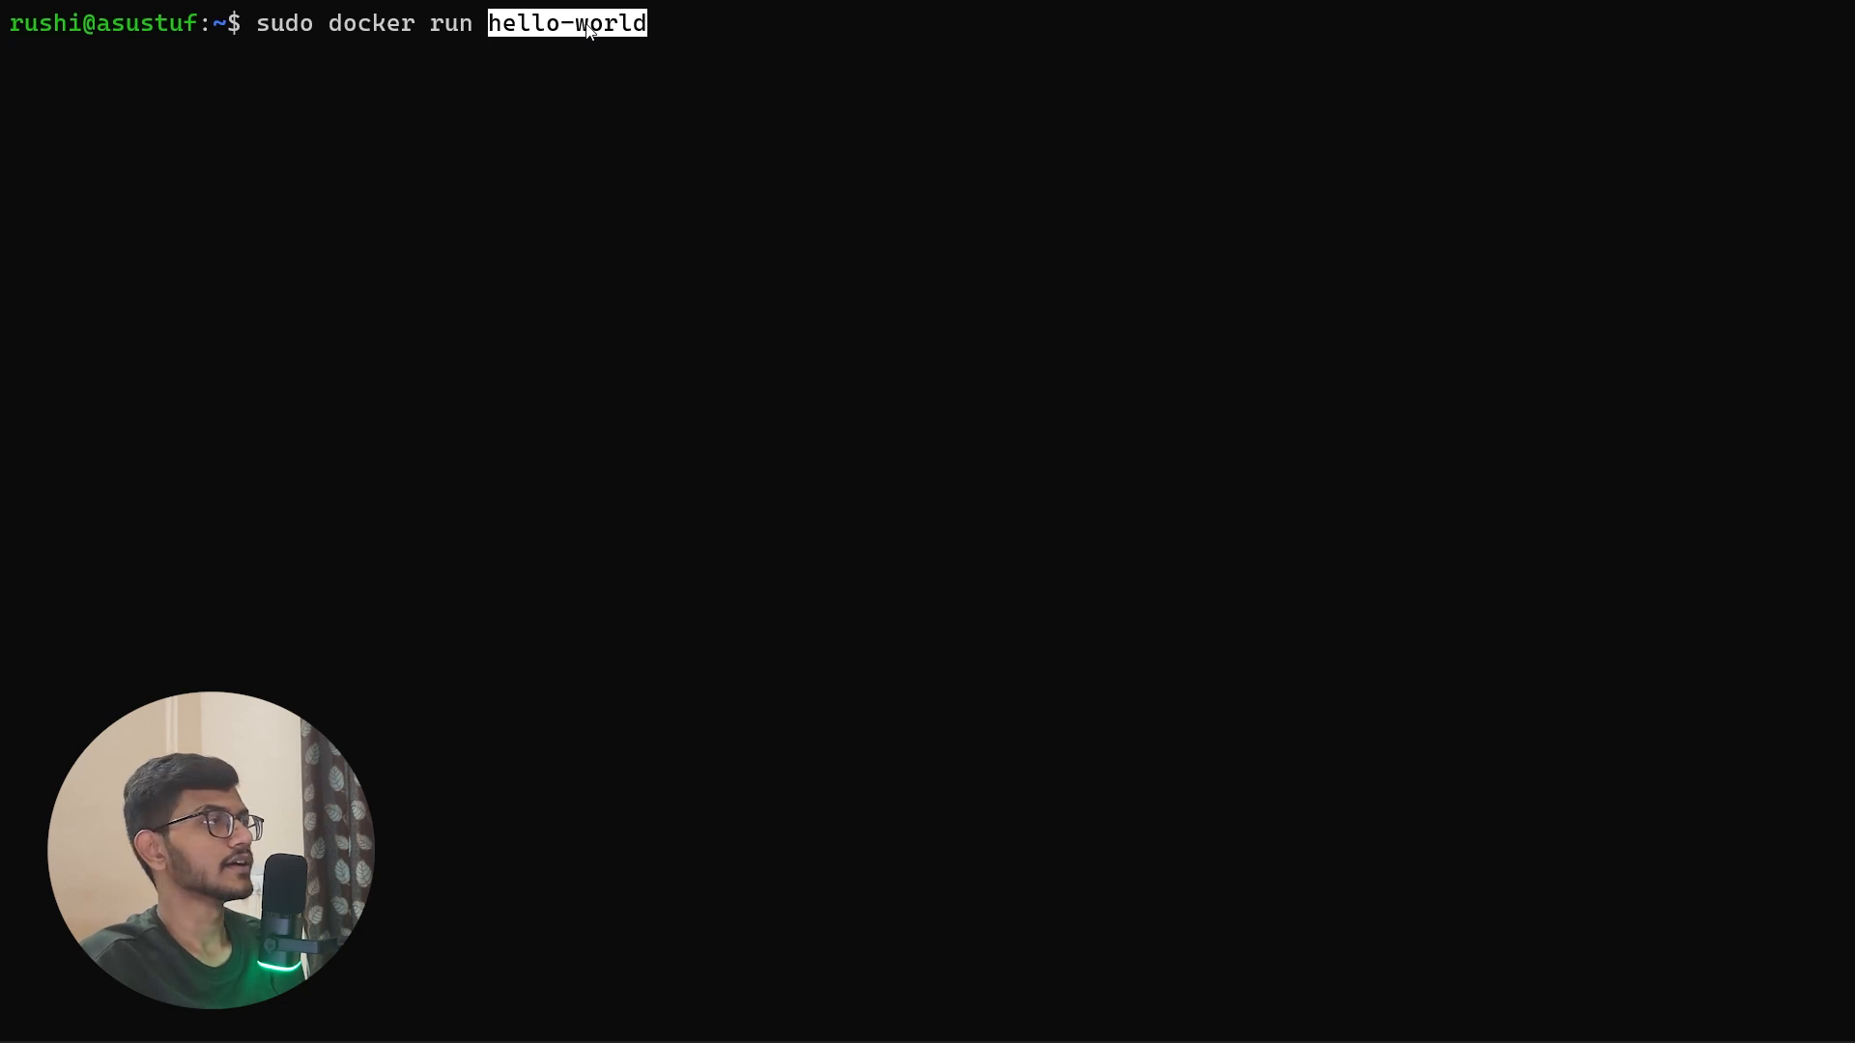
{"action": "key", "text": "Return"}
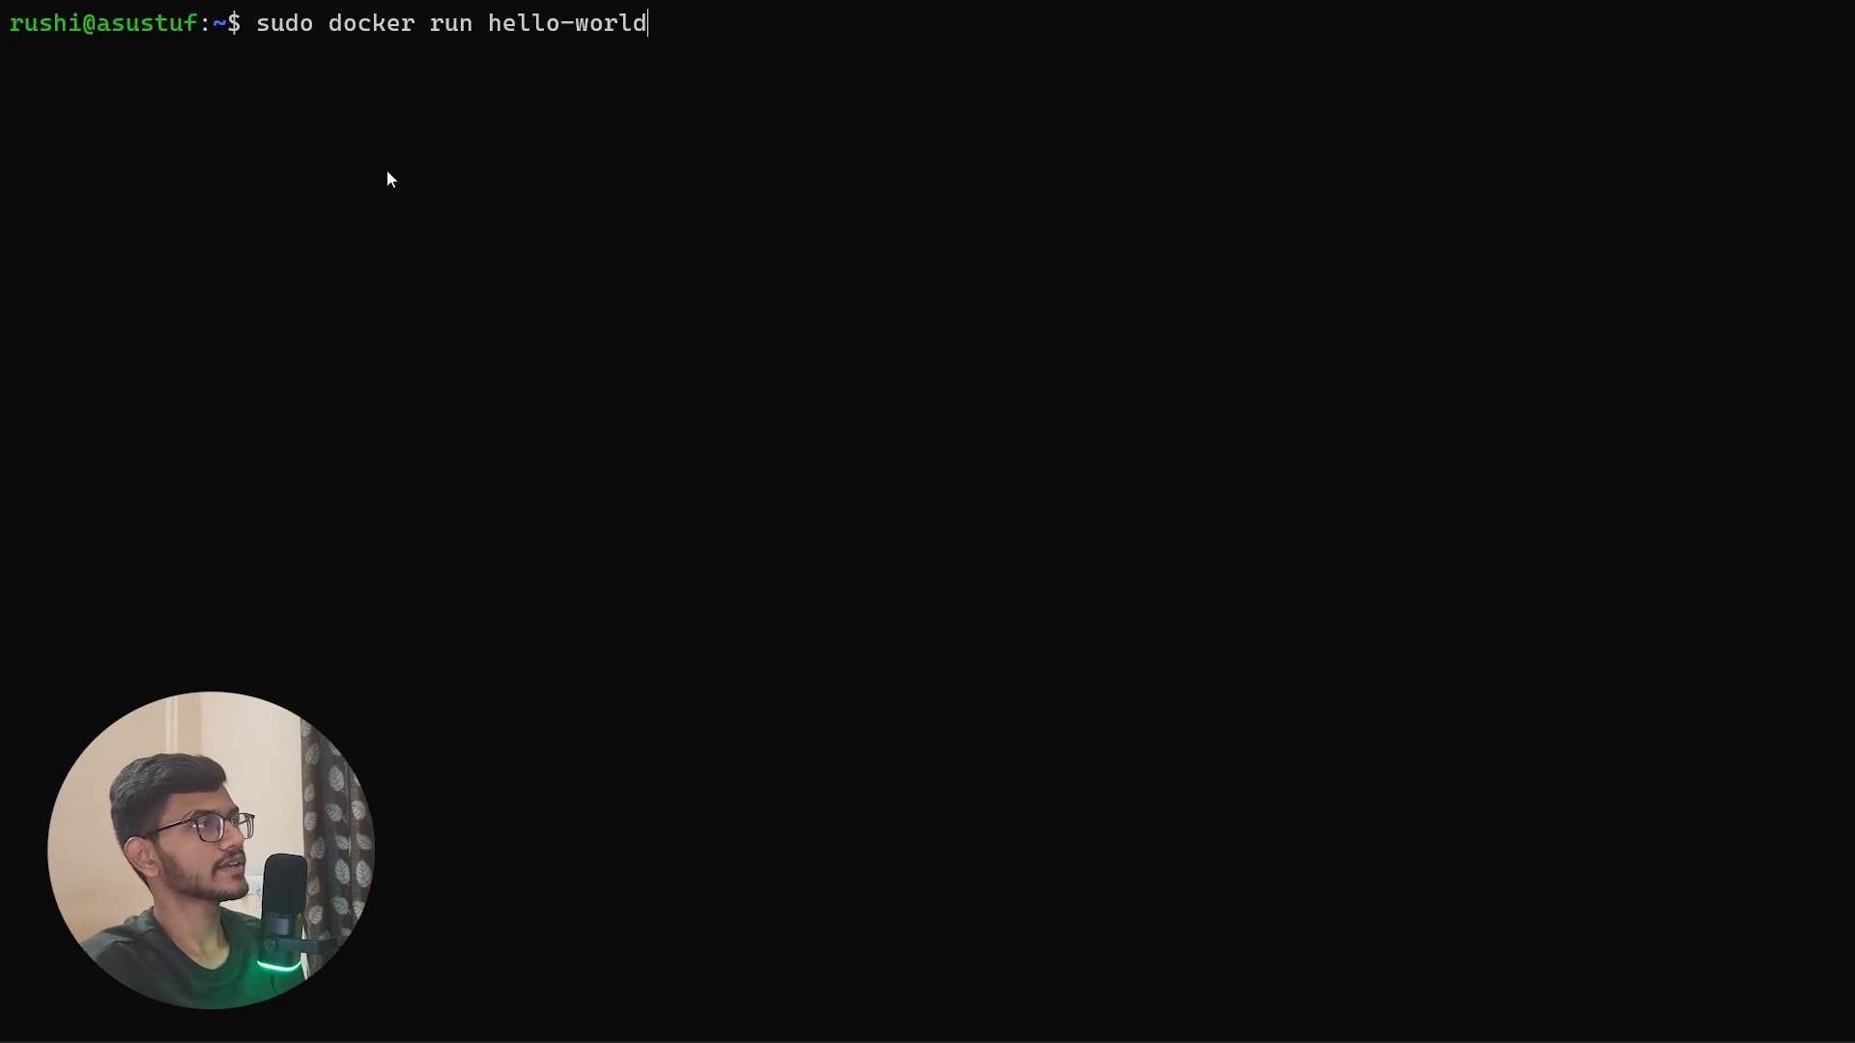
{"action": "key", "text": "Return"}
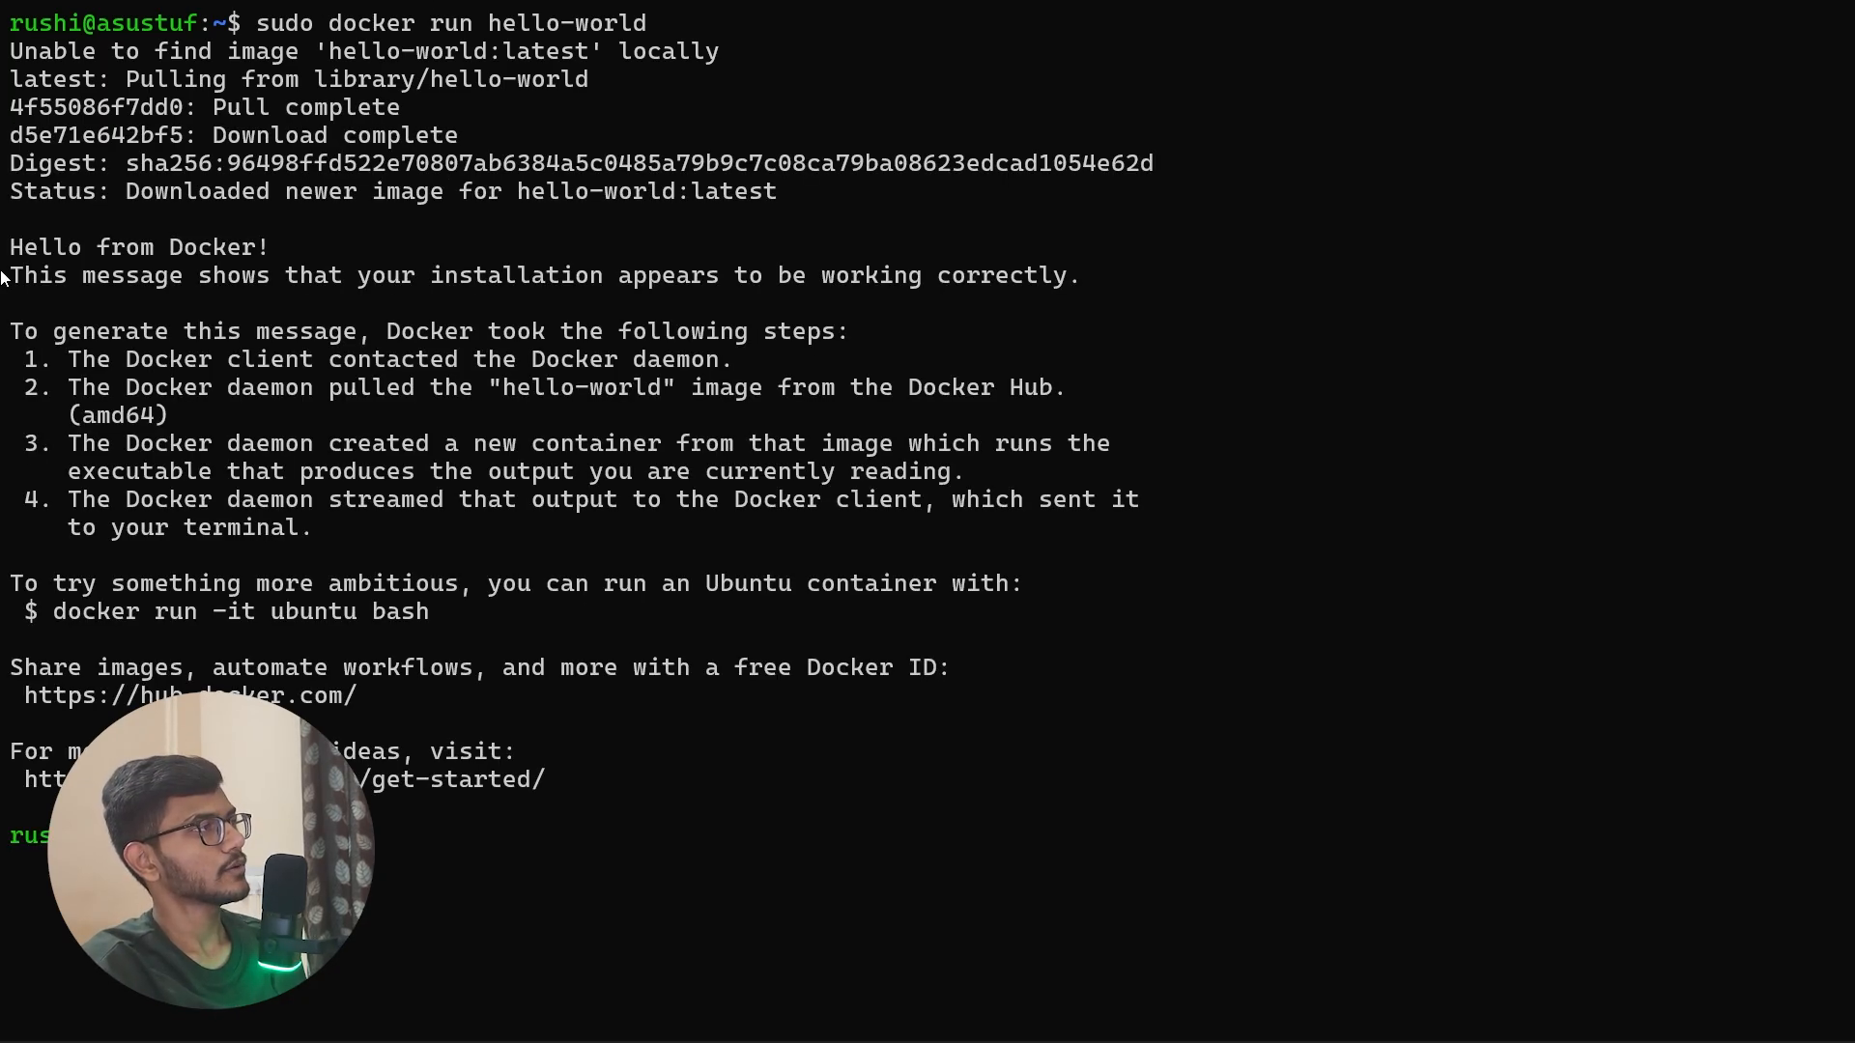
{"action": "left_click_drag", "start_coordinate": [37, 235], "coordinate": [254, 254]}
{"action": "left_click", "coordinate": [503, 344]}
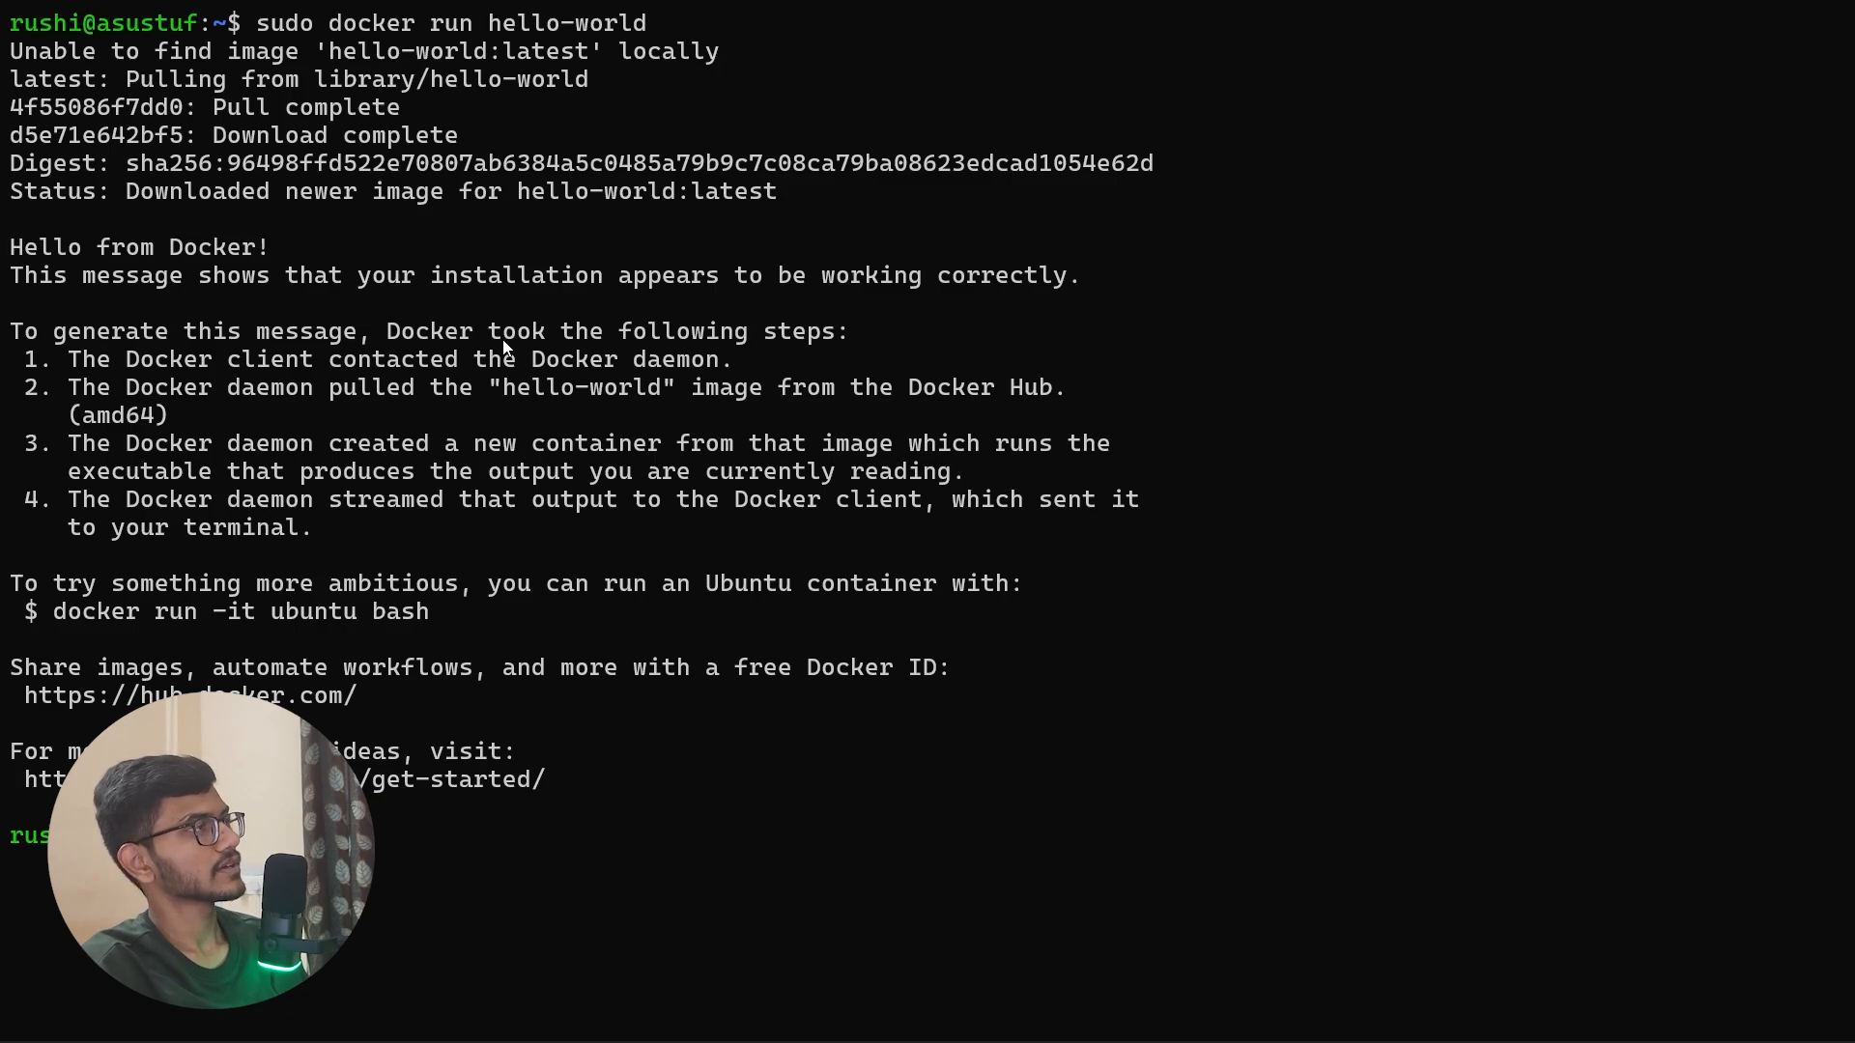
Step: Switch to Docker Desktop, open its built-in terminal at a larger height, and clear the PowerShell output
{"action": "key", "text": "ctrl+plus"}
{"action": "key", "text": "ctrl+plus"}
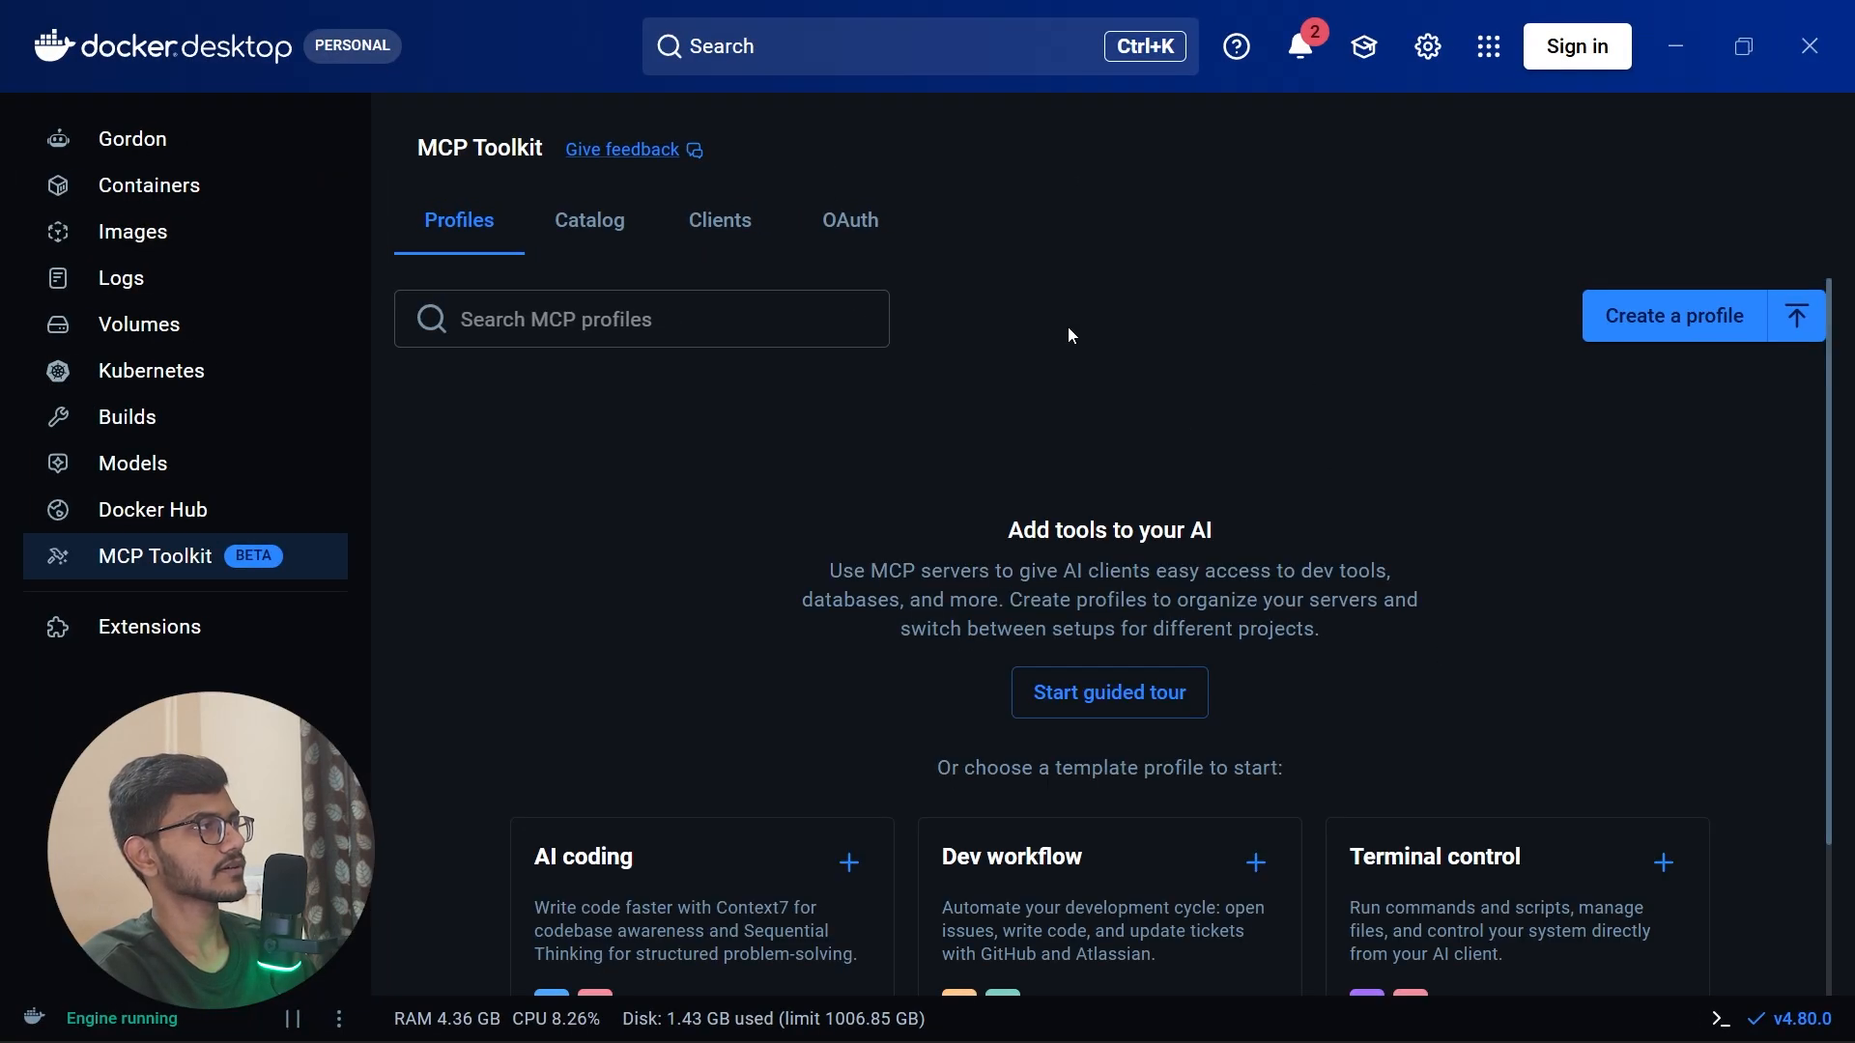
{"action": "left_click", "coordinate": [1720, 1019]}
{"action": "left_click_drag", "start_coordinate": [1394, 619], "coordinate": [1370, 273]}
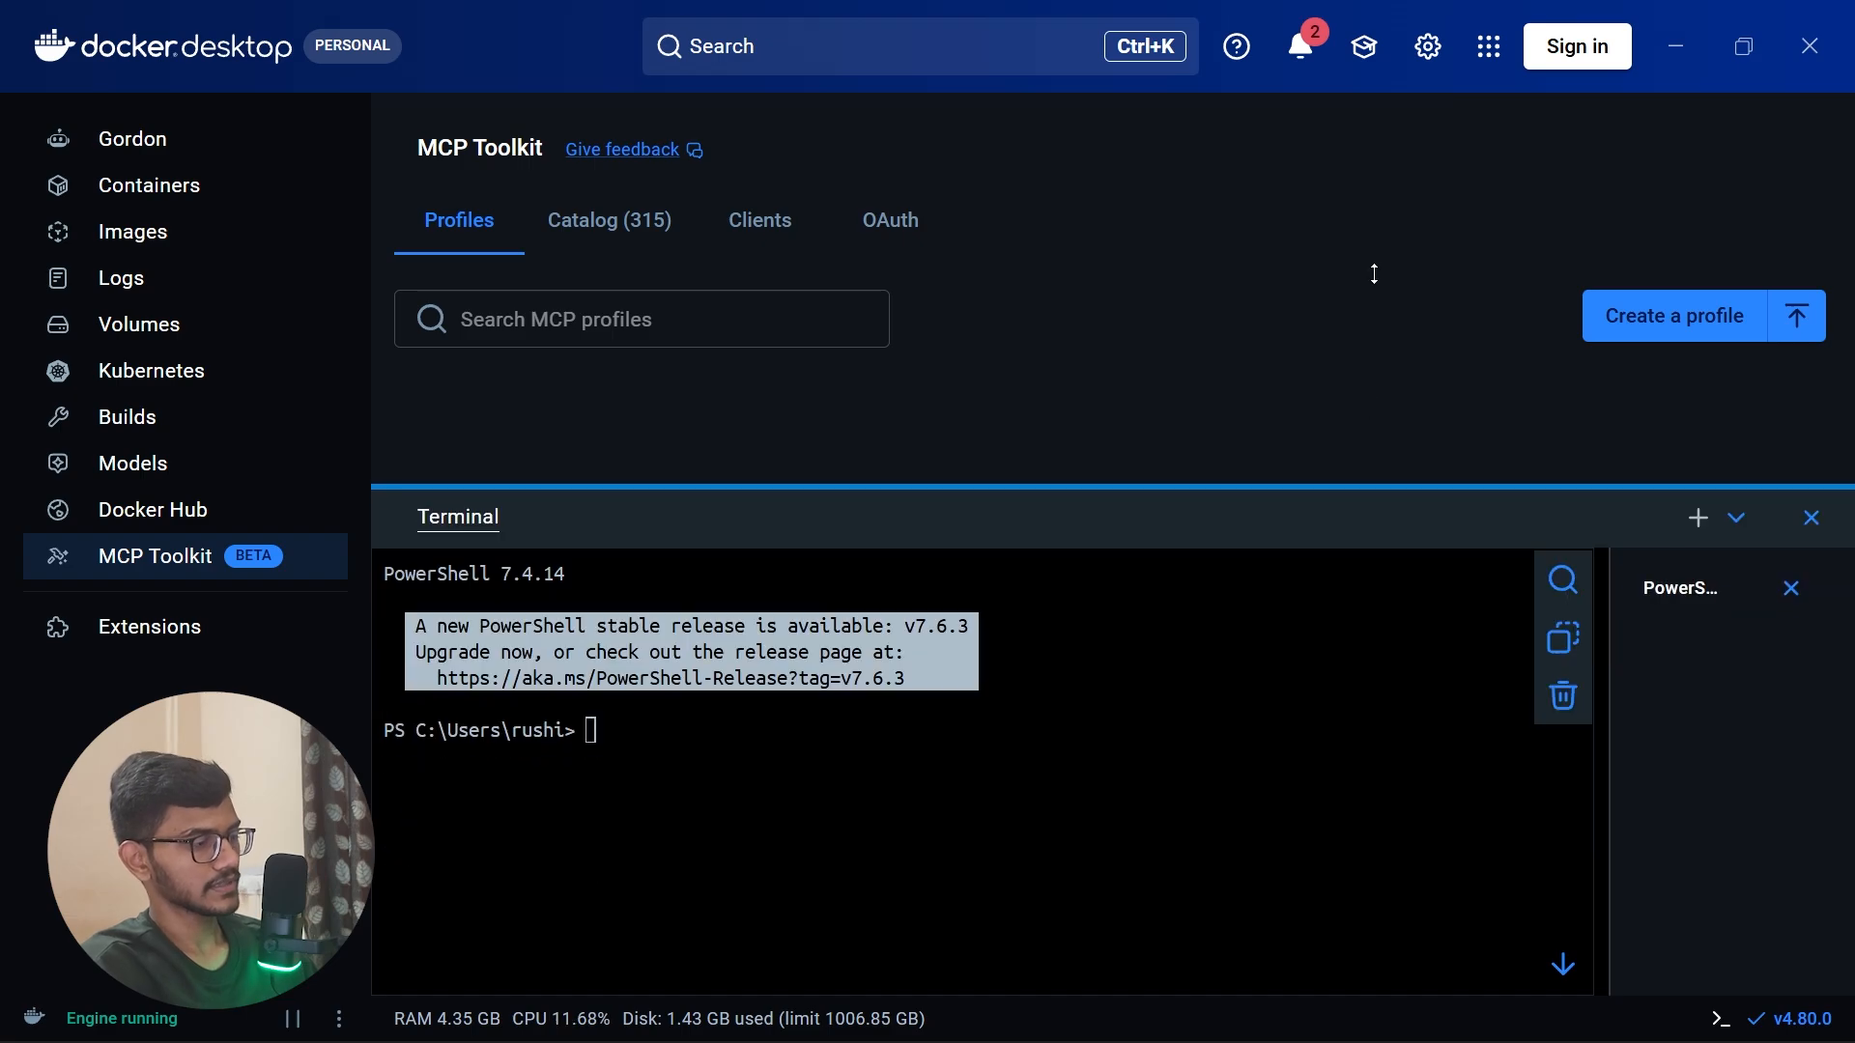
{"action": "type", "text": "clar"}
{"action": "key", "text": "Return"}
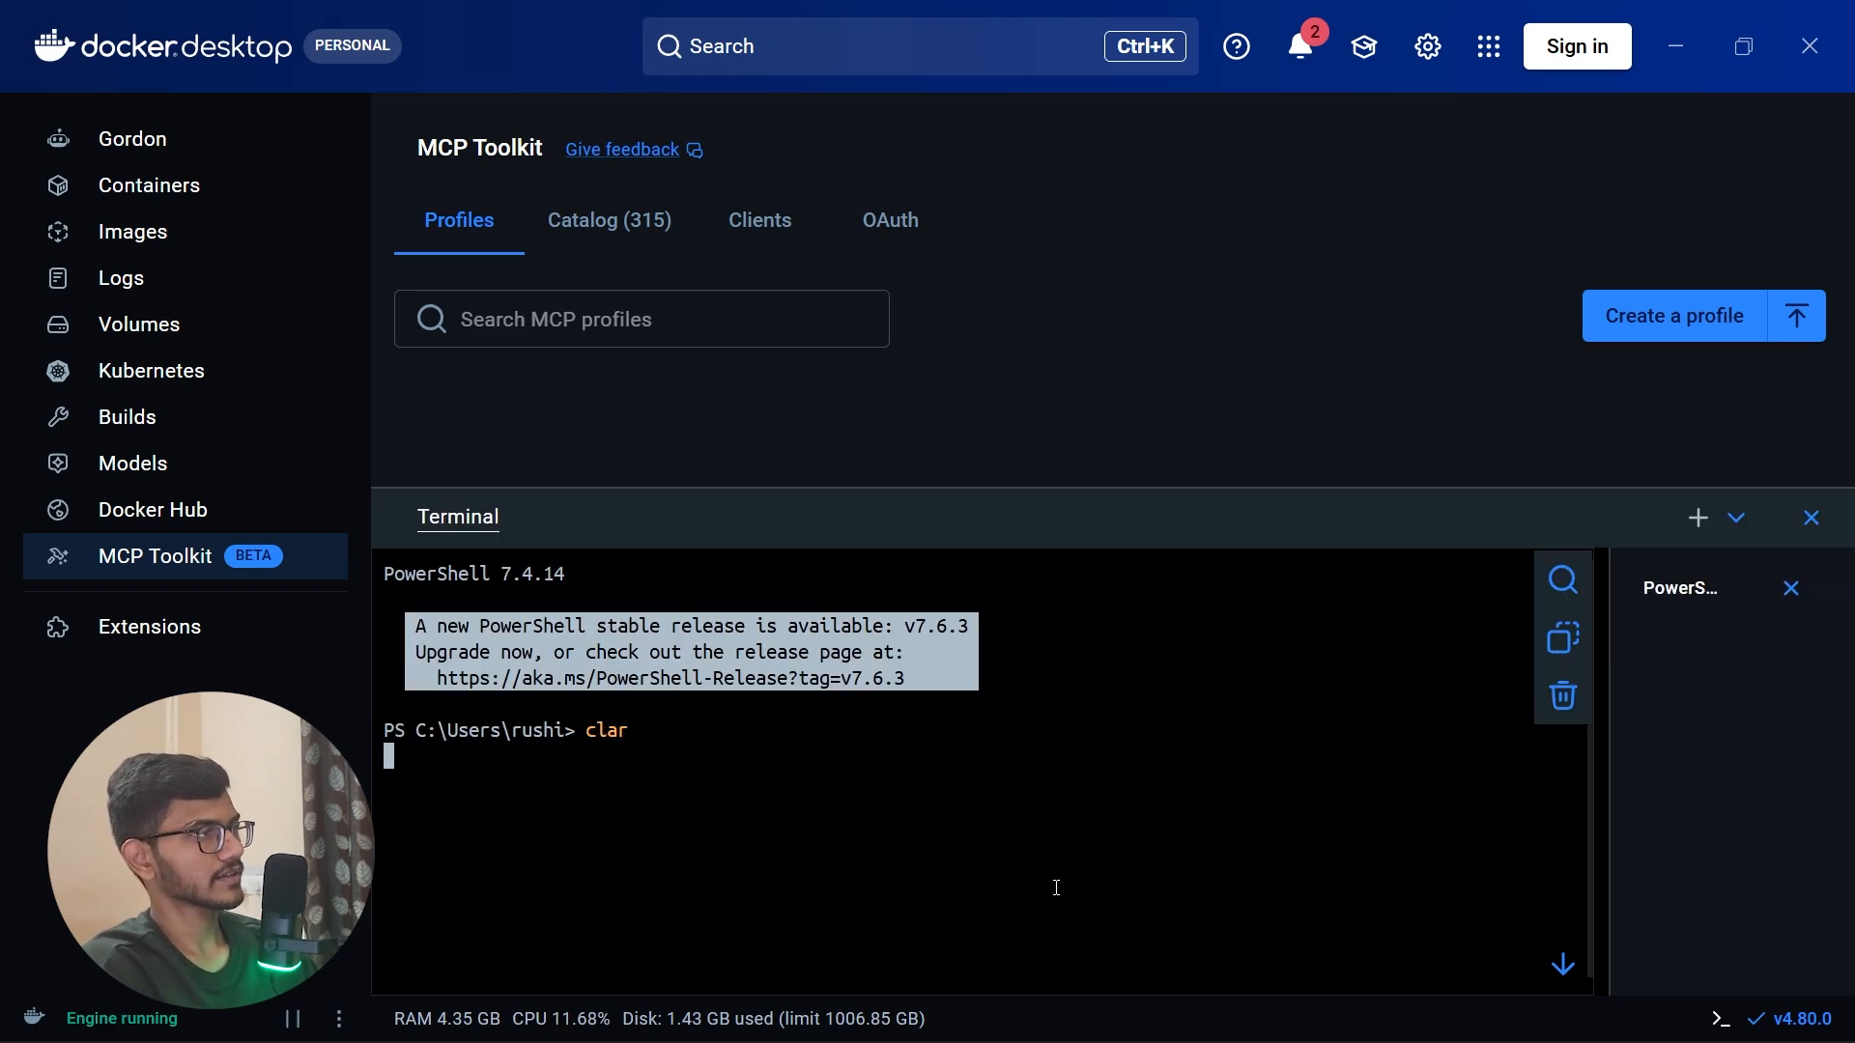
{"action": "type", "text": "clear"}
{"action": "key", "text": "Return"}
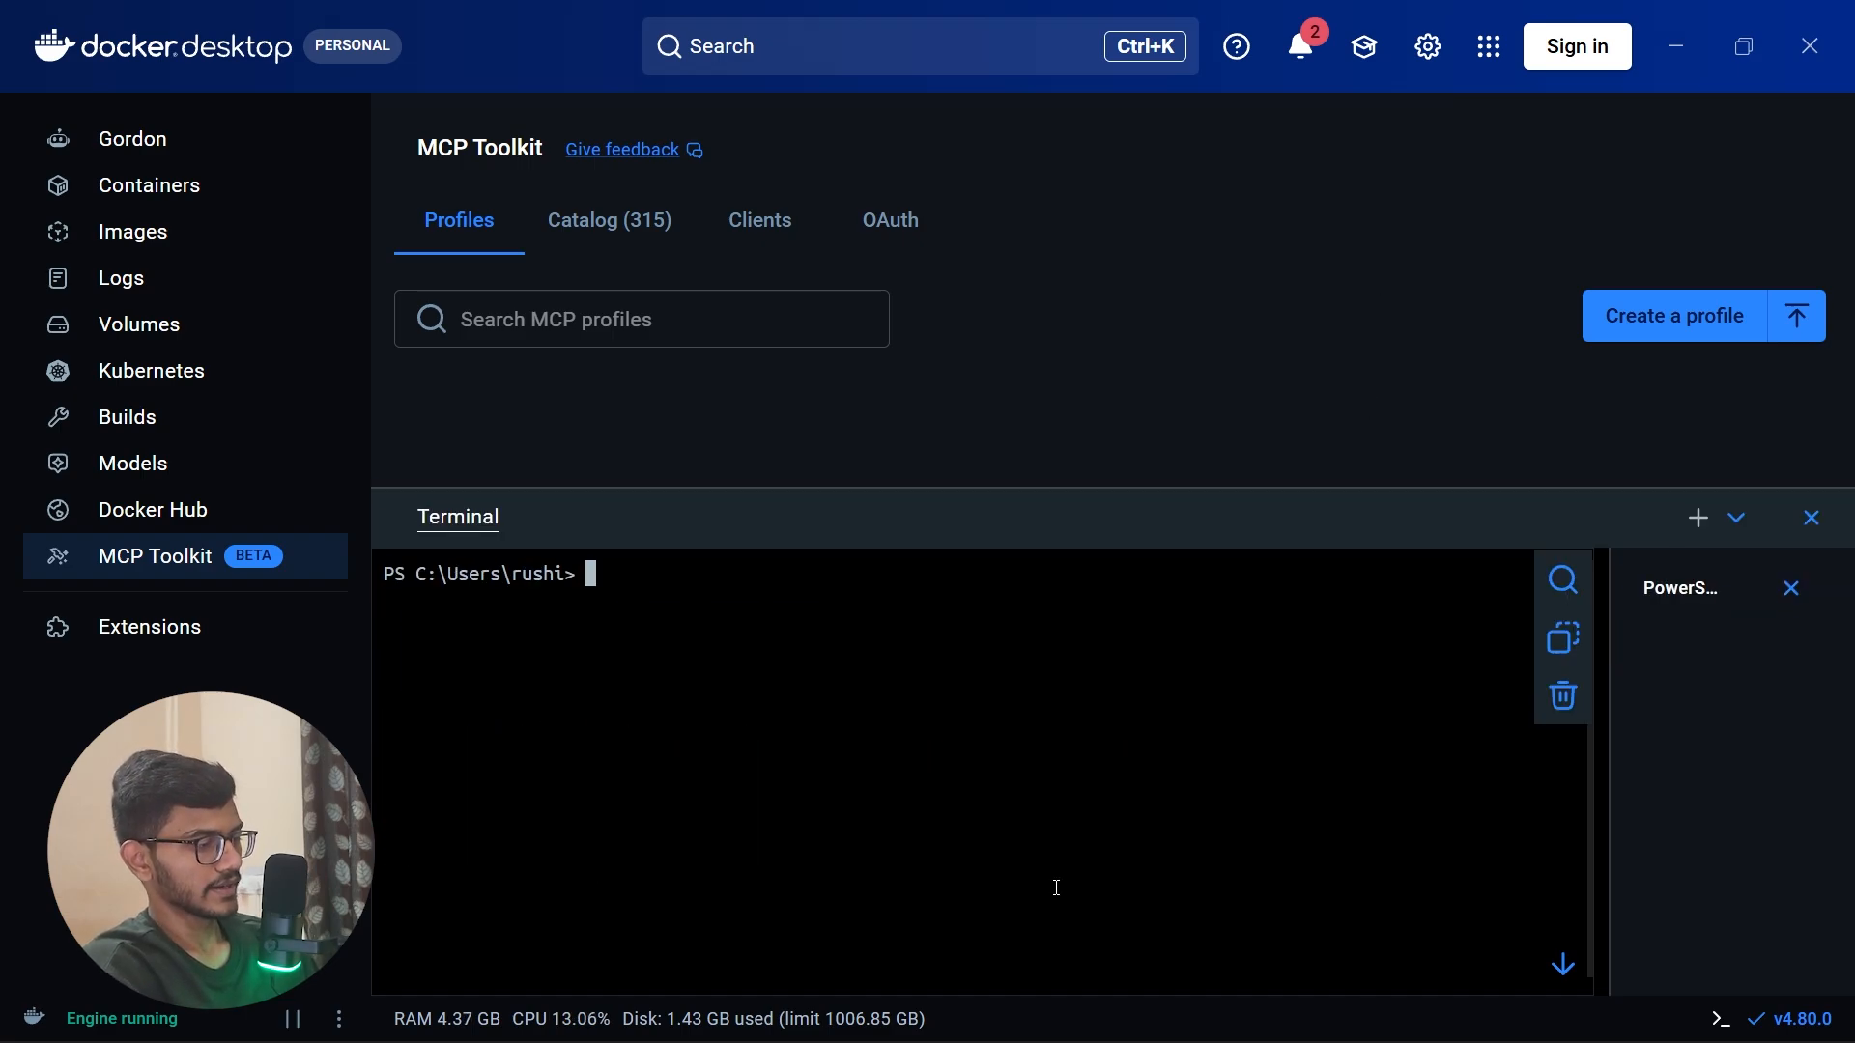
Step: Run docker run hello-world in Docker Desktop's terminal and examine the greeting printed by the container
{"action": "type", "text": "docker "}
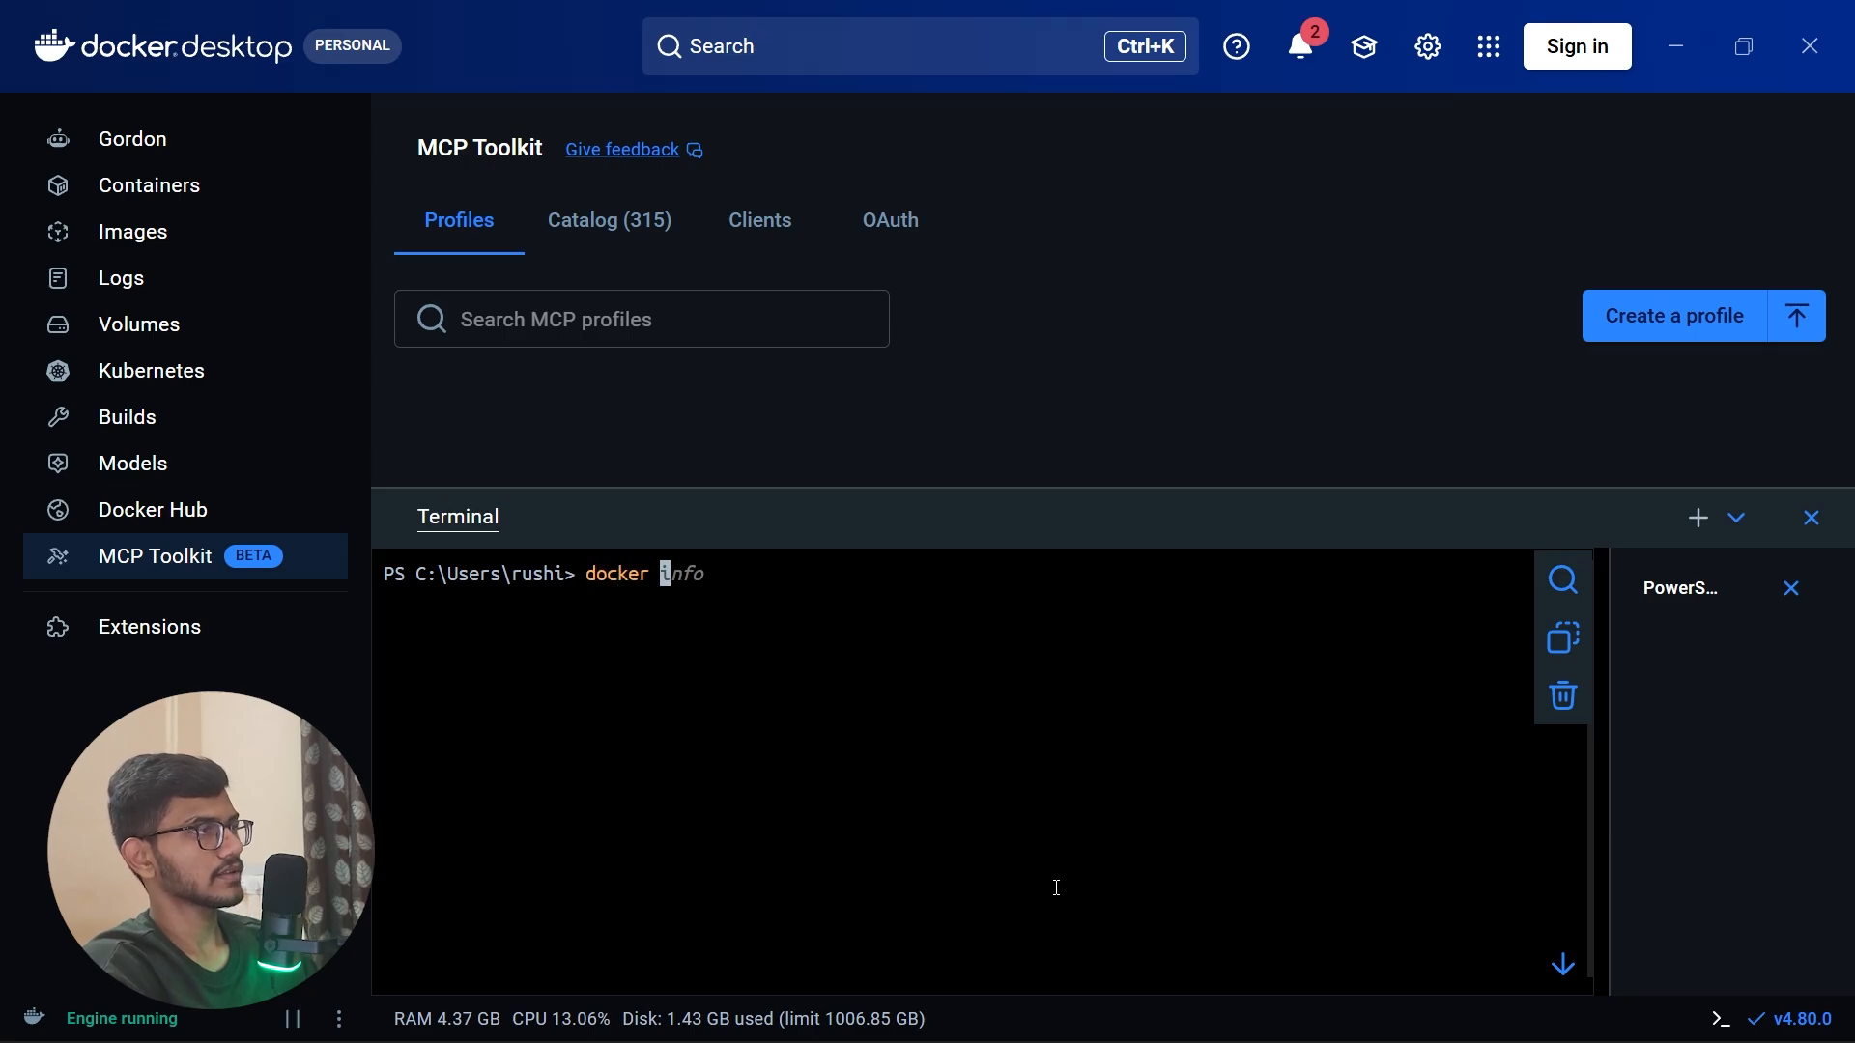
{"action": "type", "text": "run hello"}
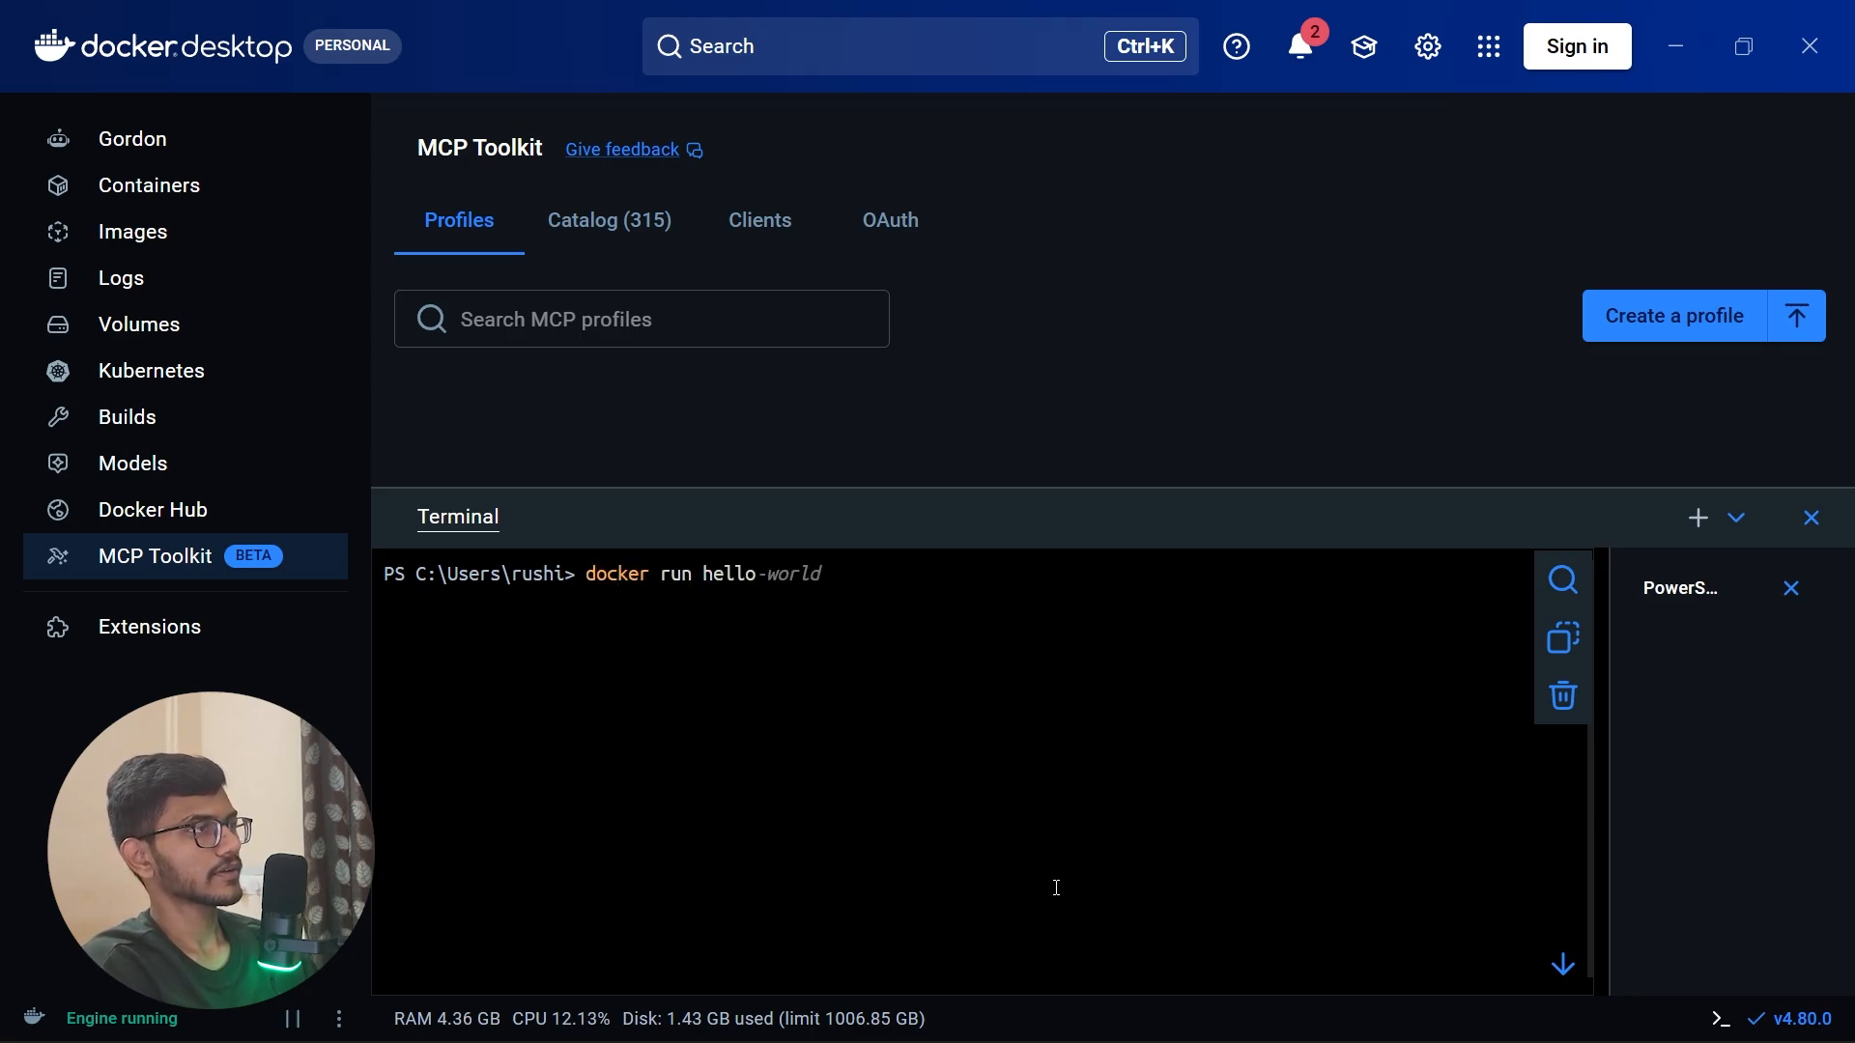
{"action": "key", "text": "Right"}
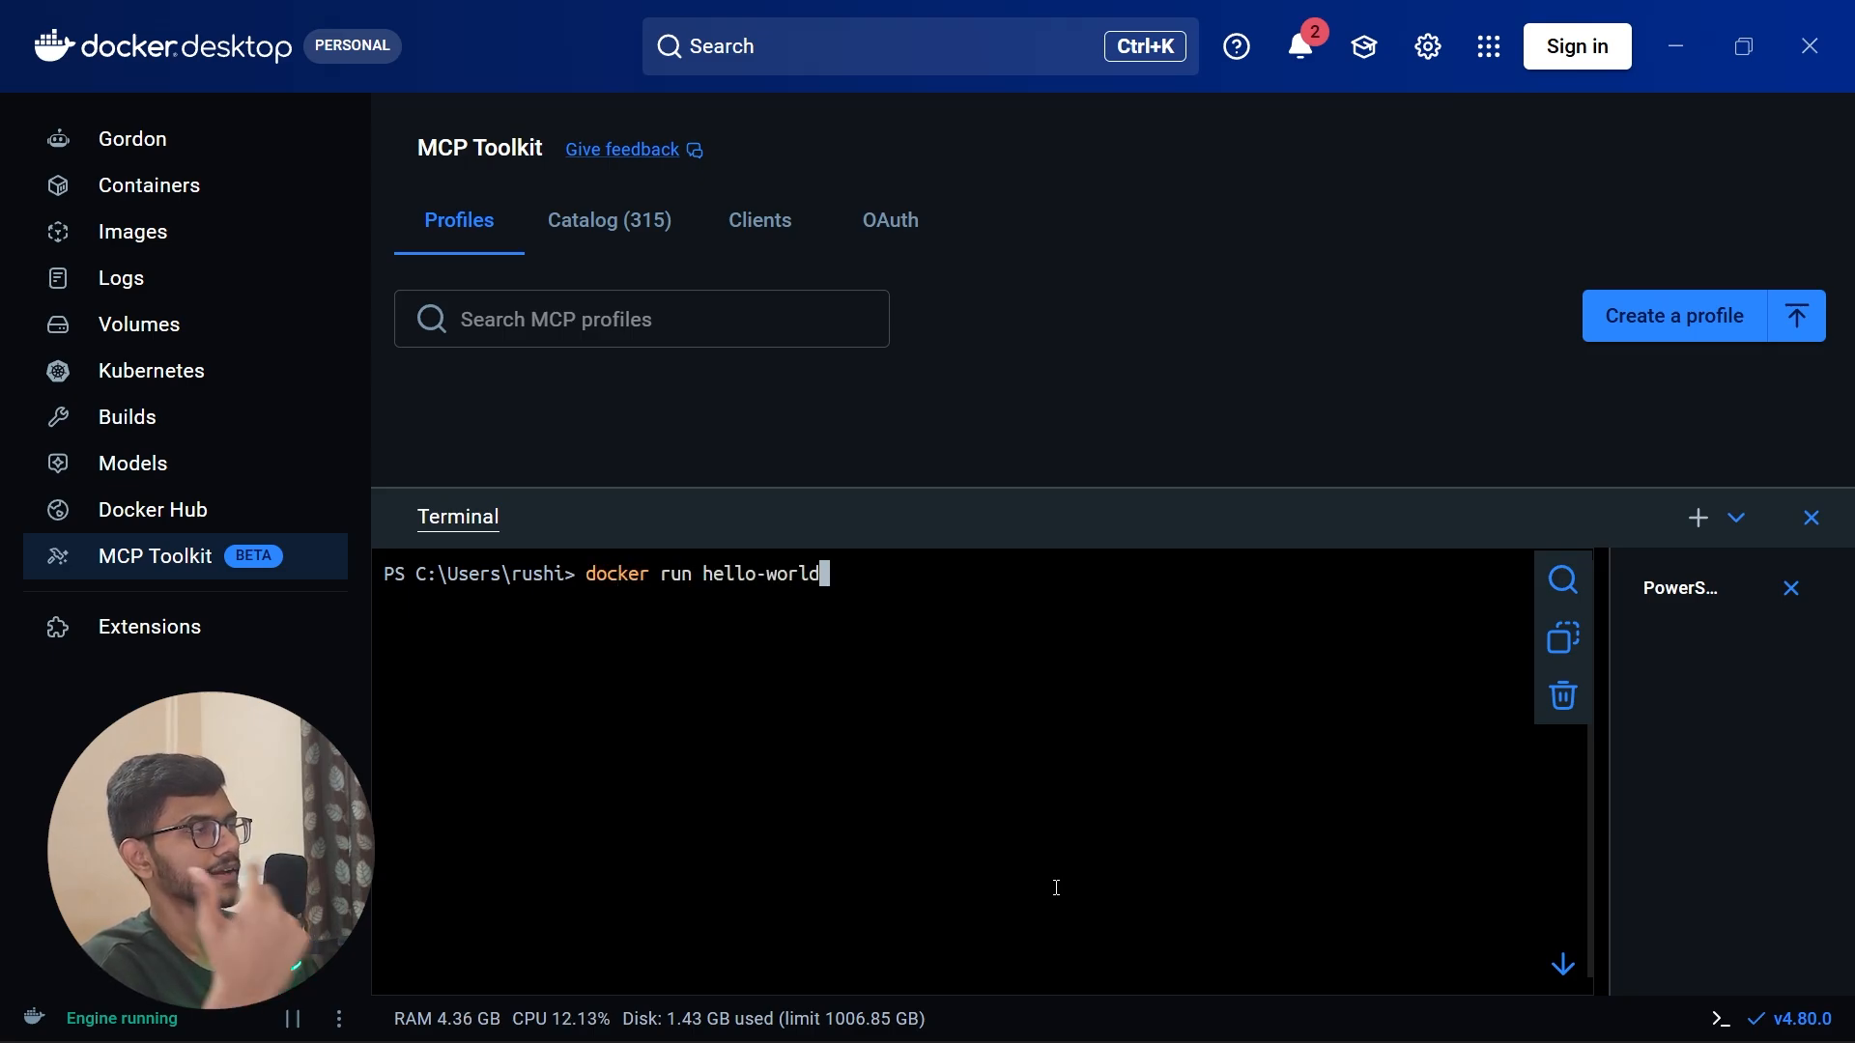
{"action": "key", "text": "Return"}
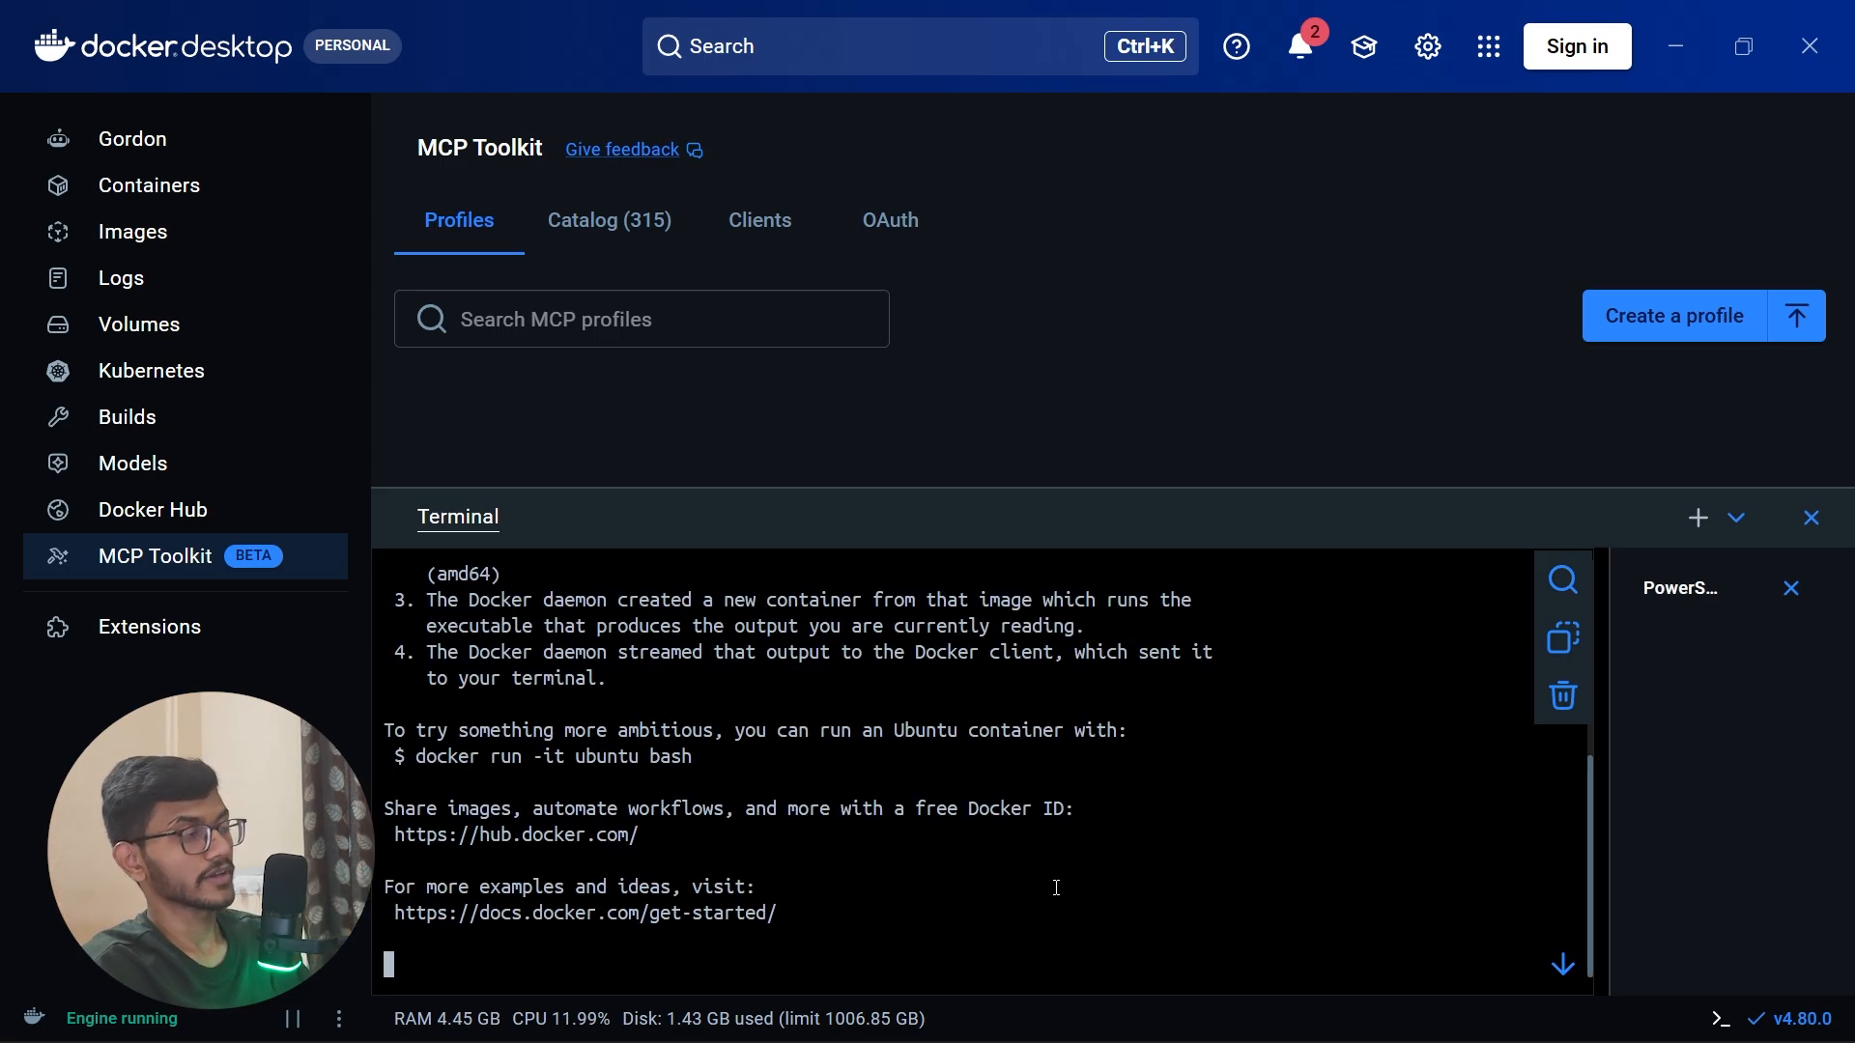
{"action": "scroll", "coordinate": [1056, 887], "scroll_direction": "up", "scroll_amount": 4}
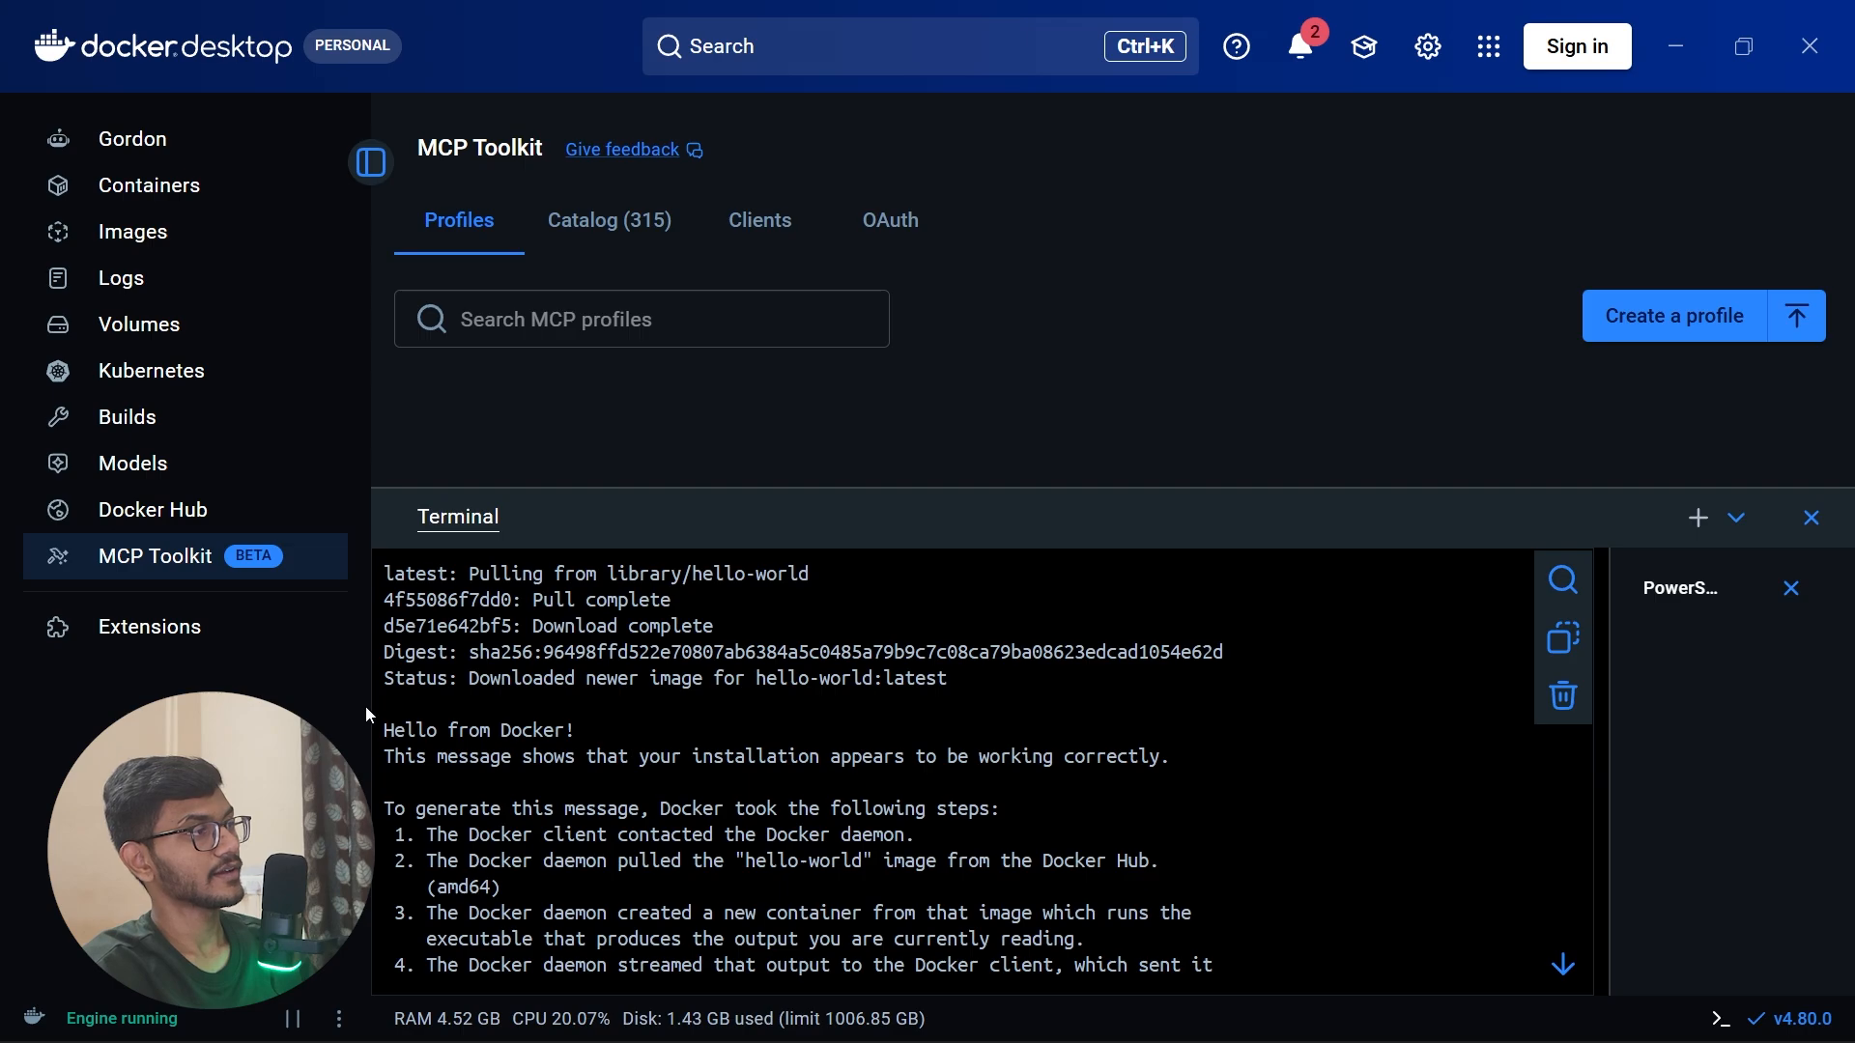
{"action": "left_click_drag", "start_coordinate": [386, 730], "coordinate": [1033, 763]}
{"action": "left_click", "coordinate": [1033, 763]}
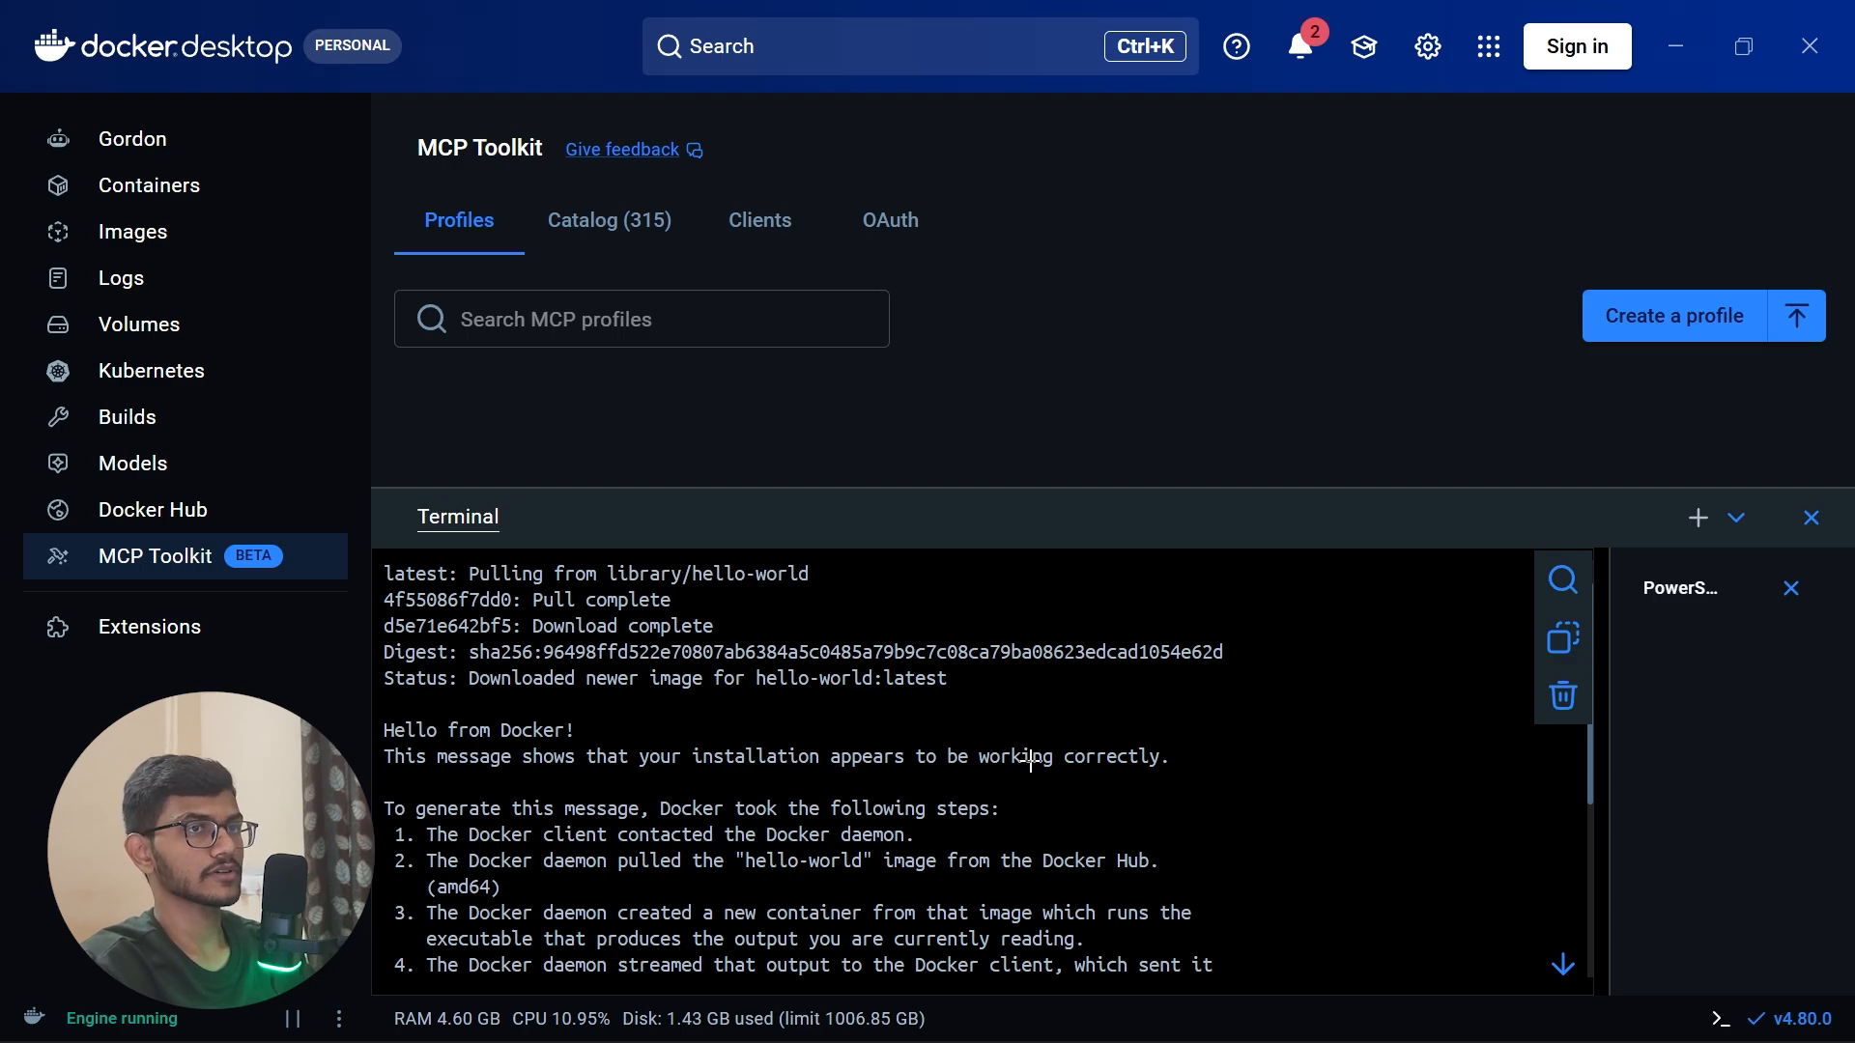
Step: Switch to the browser showing the Ubuntu install guide and open a new tab
{"action": "key", "text": "alt+Tab"}
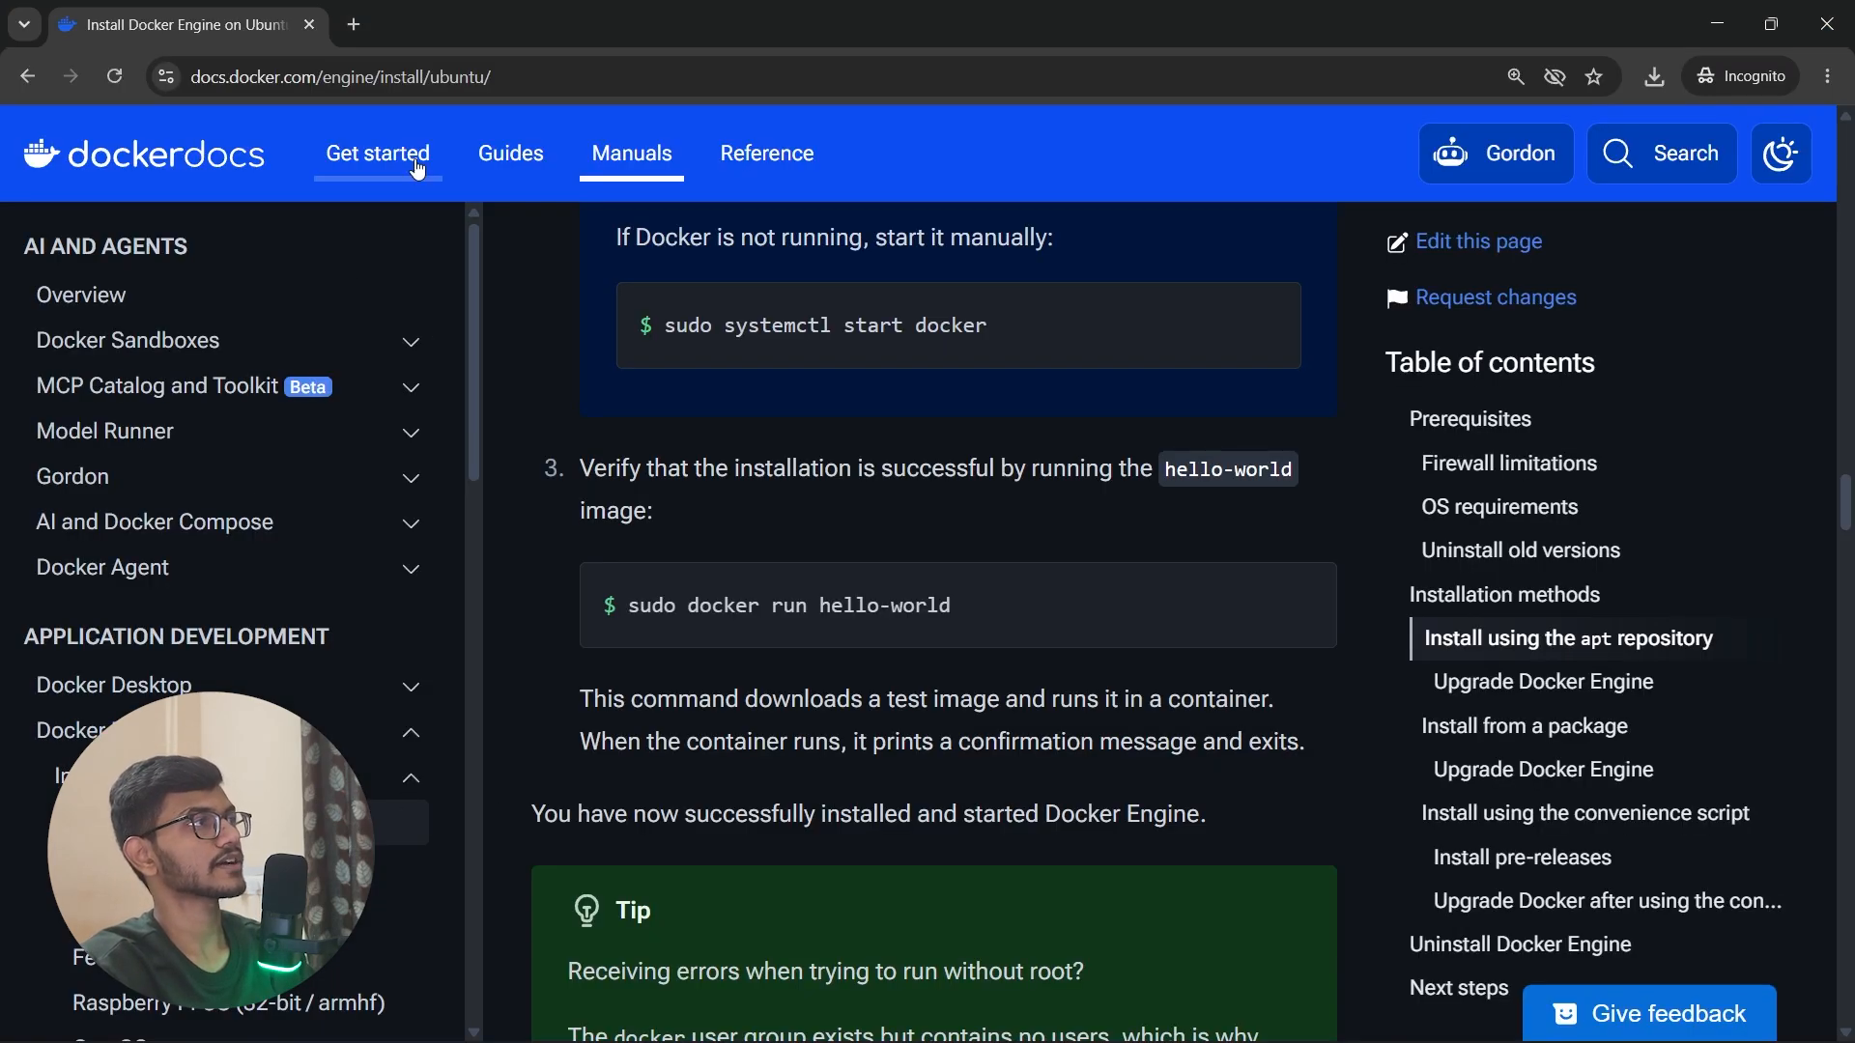
{"action": "left_click", "coordinate": [356, 27]}
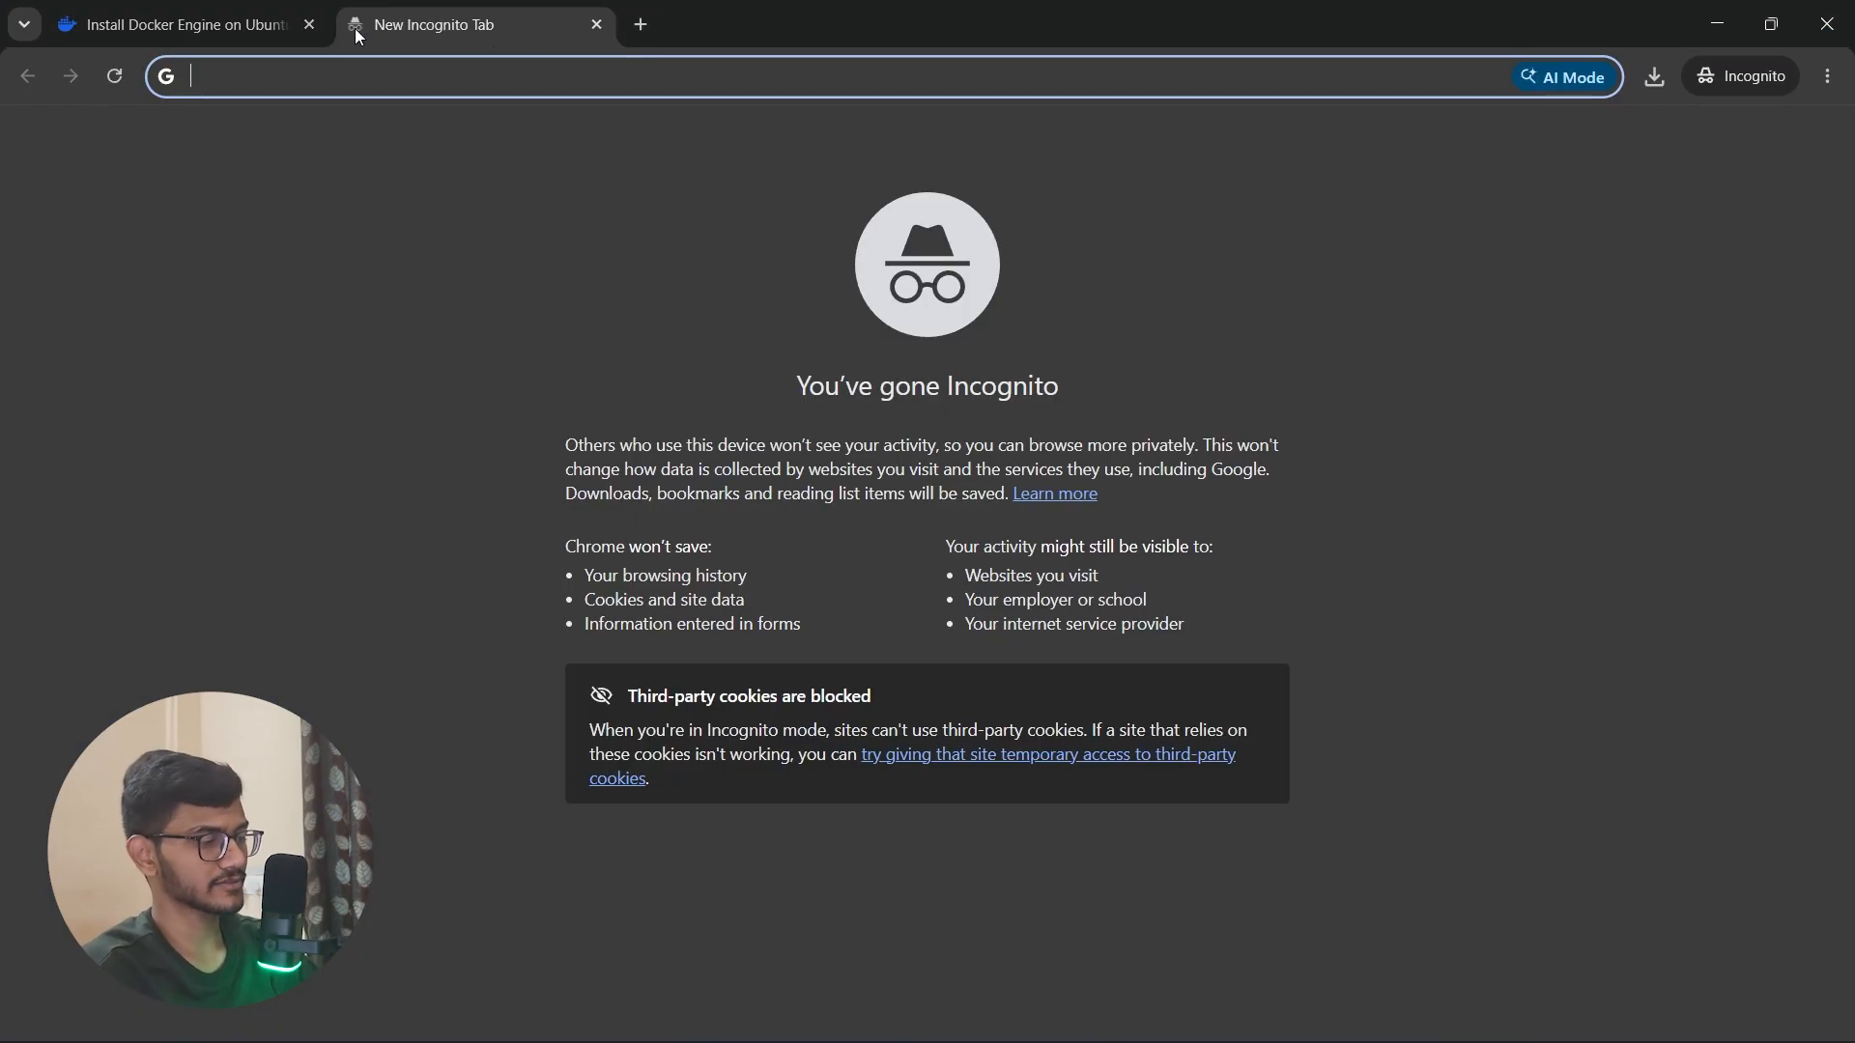
{"action": "type", "text": "ubutnu"}
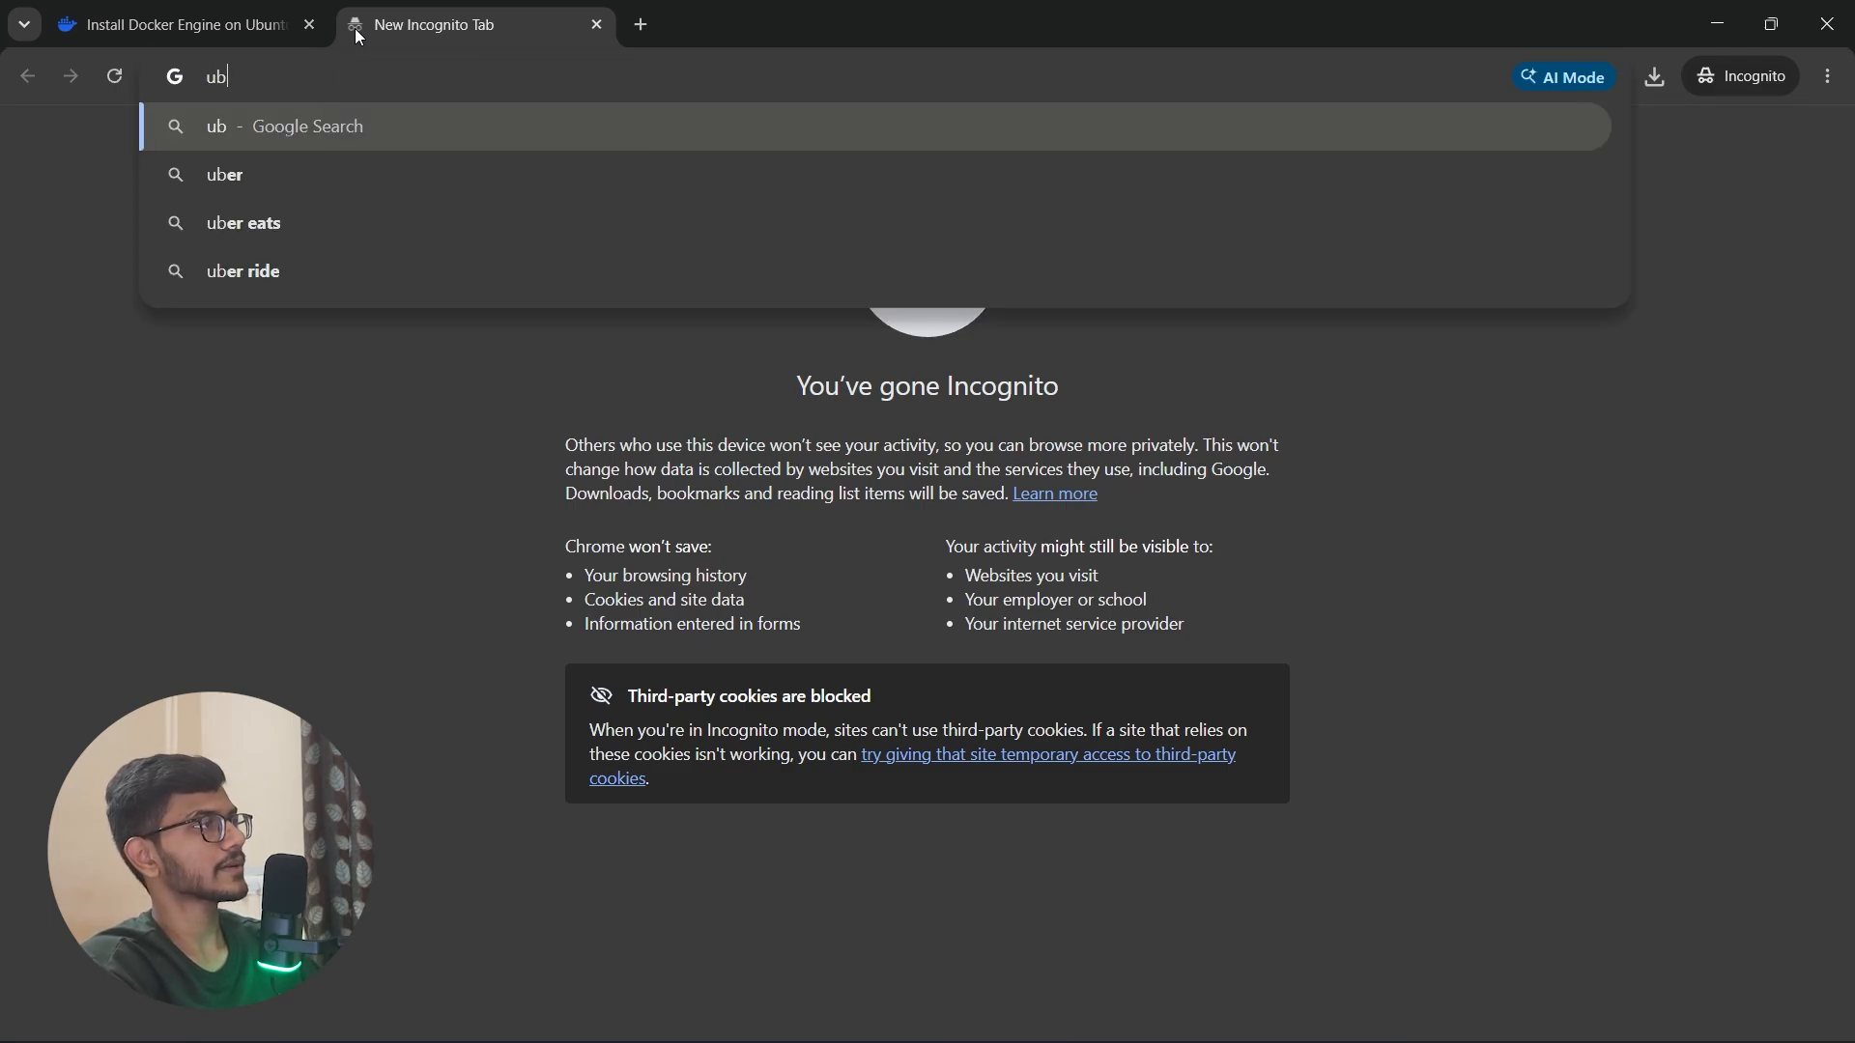
{"action": "key", "text": "BackSpace"}
{"action": "key", "text": "BackSpace"}
{"action": "key", "text": "BackSpace"}
{"action": "key", "text": "BackSpace"}
{"action": "key", "text": "BackSpace"}
{"action": "key", "text": "BackSpace"}
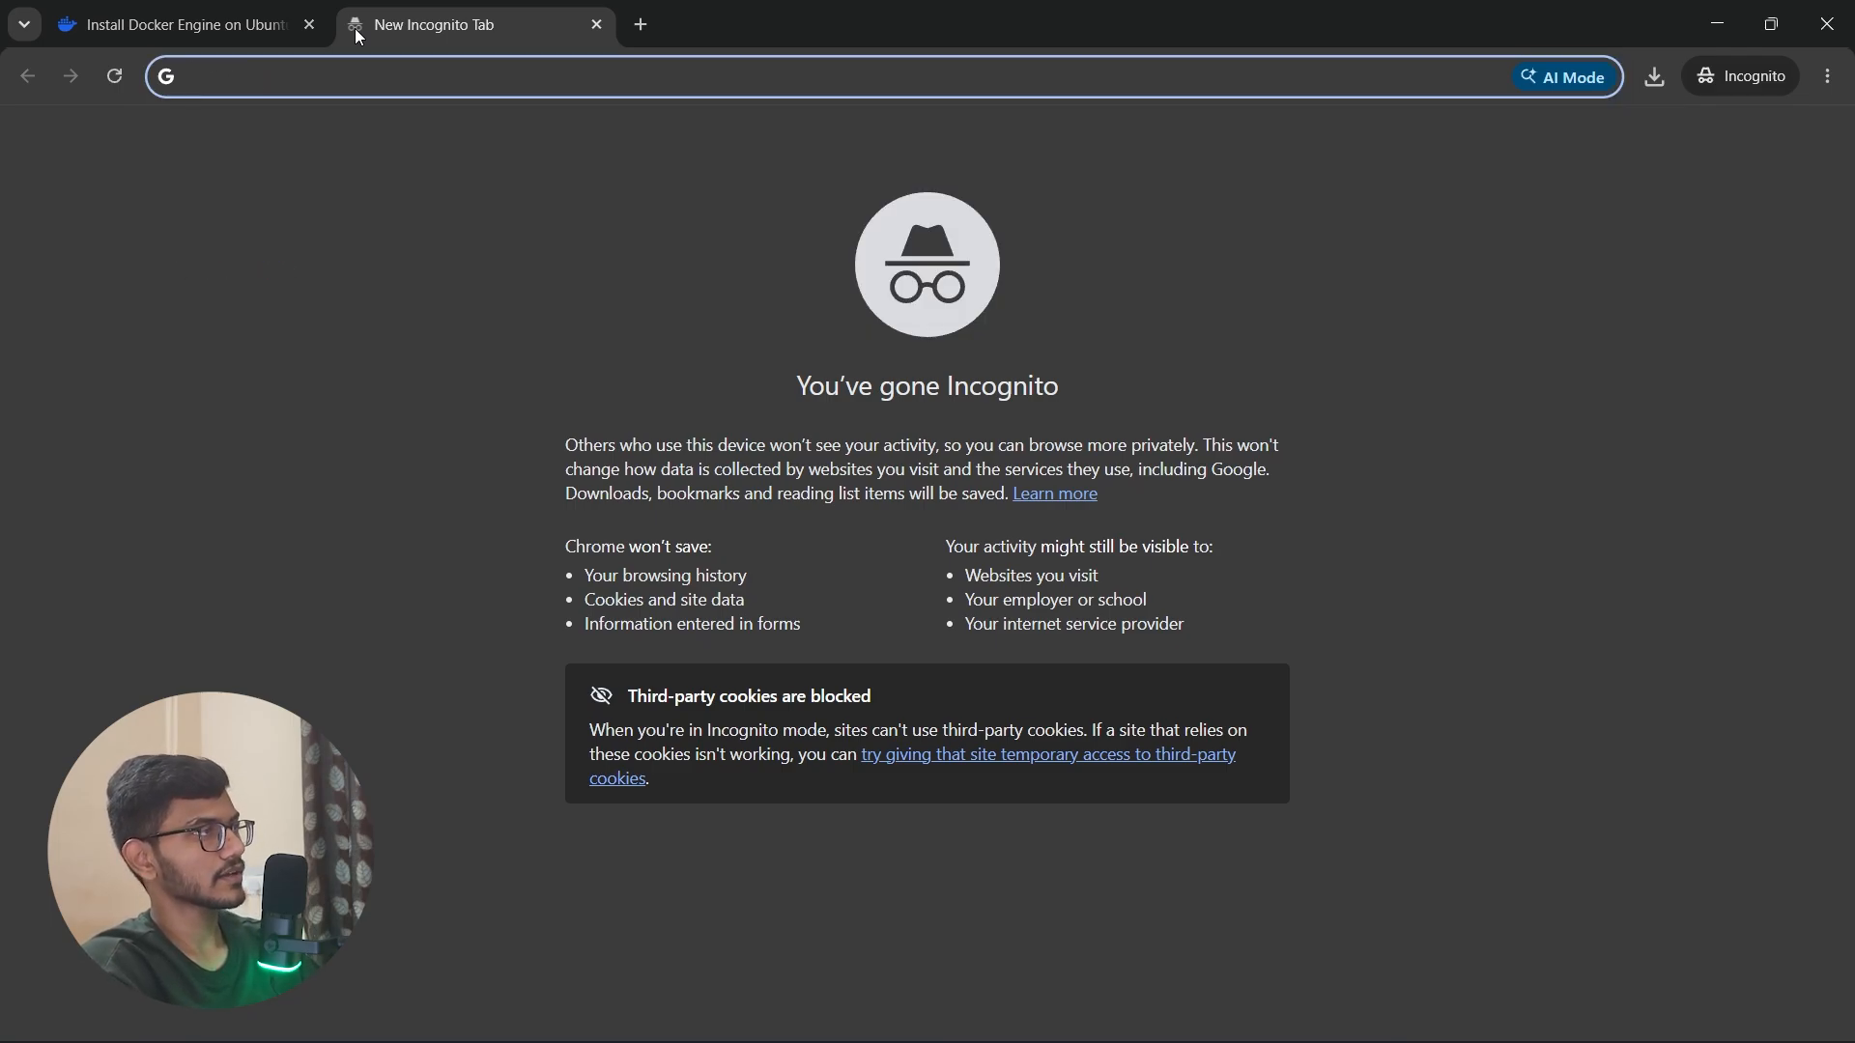
Step: Search the web for "docker installation for fedora"
{"action": "type", "text": "docker i"}
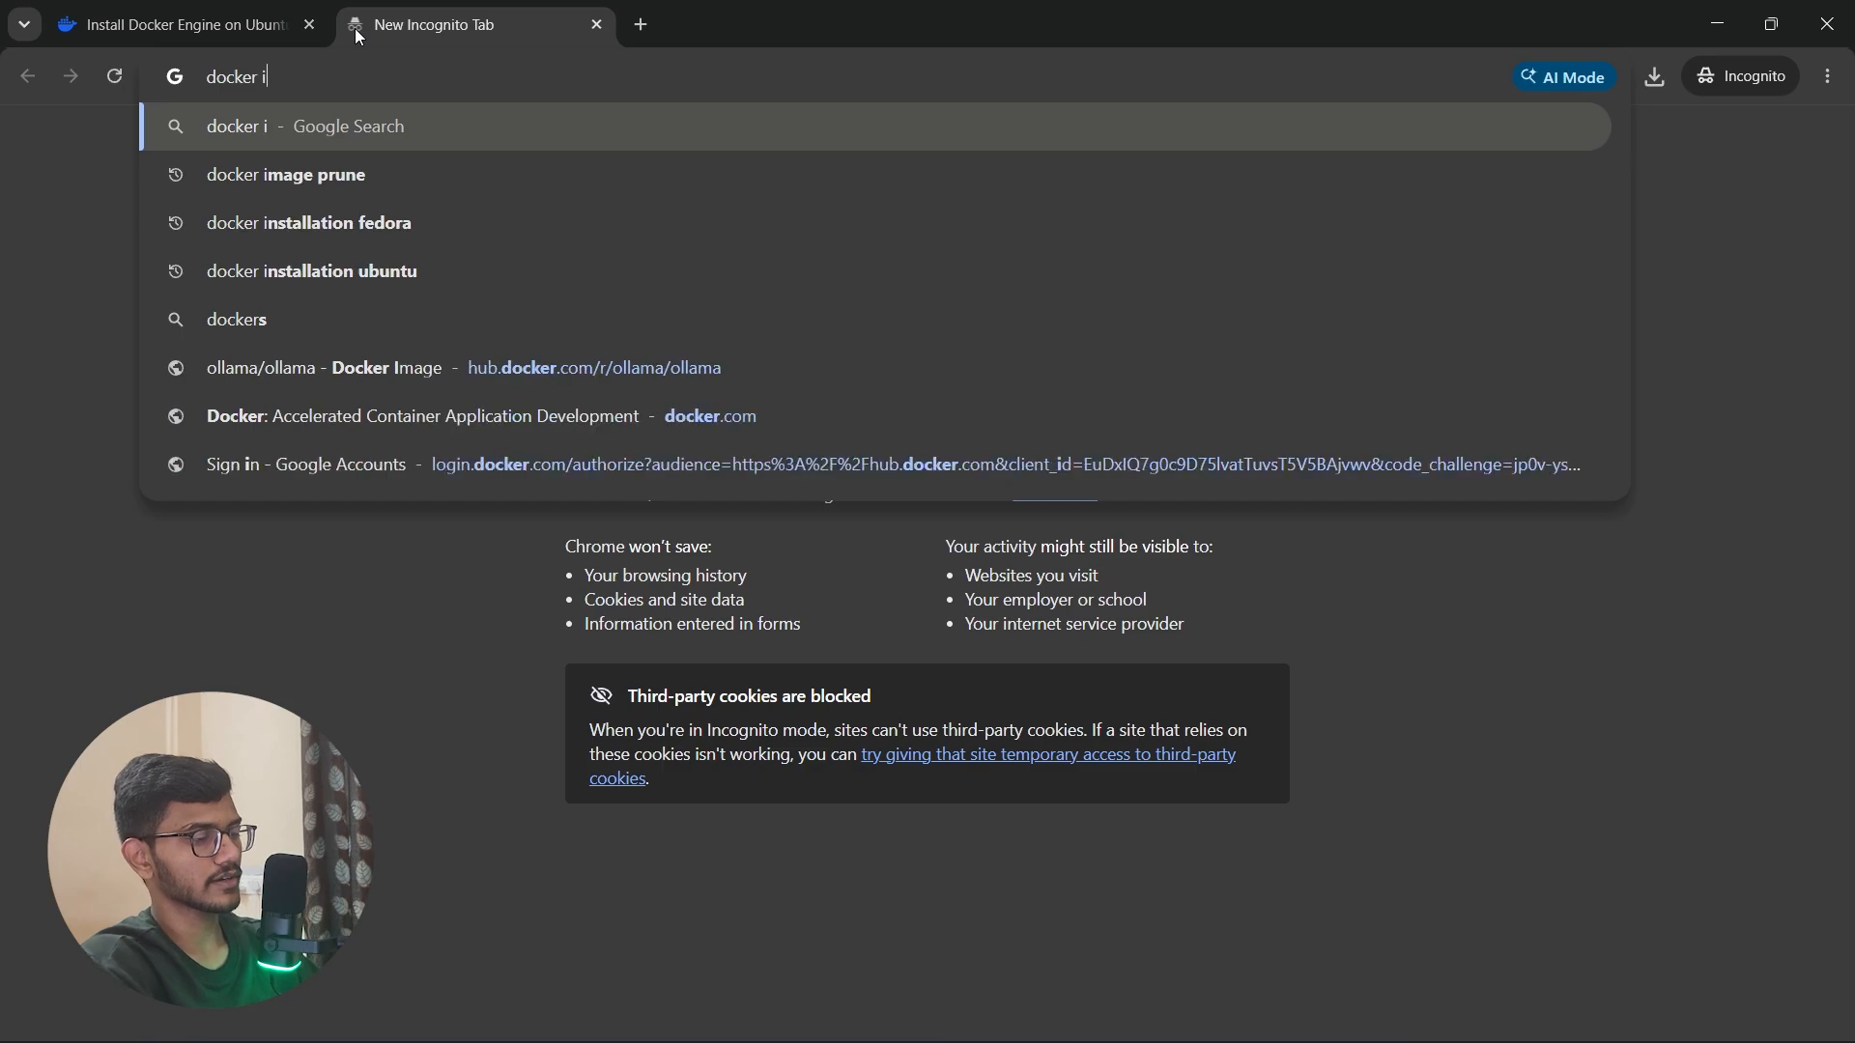
{"action": "type", "text": "nstallation fro"}
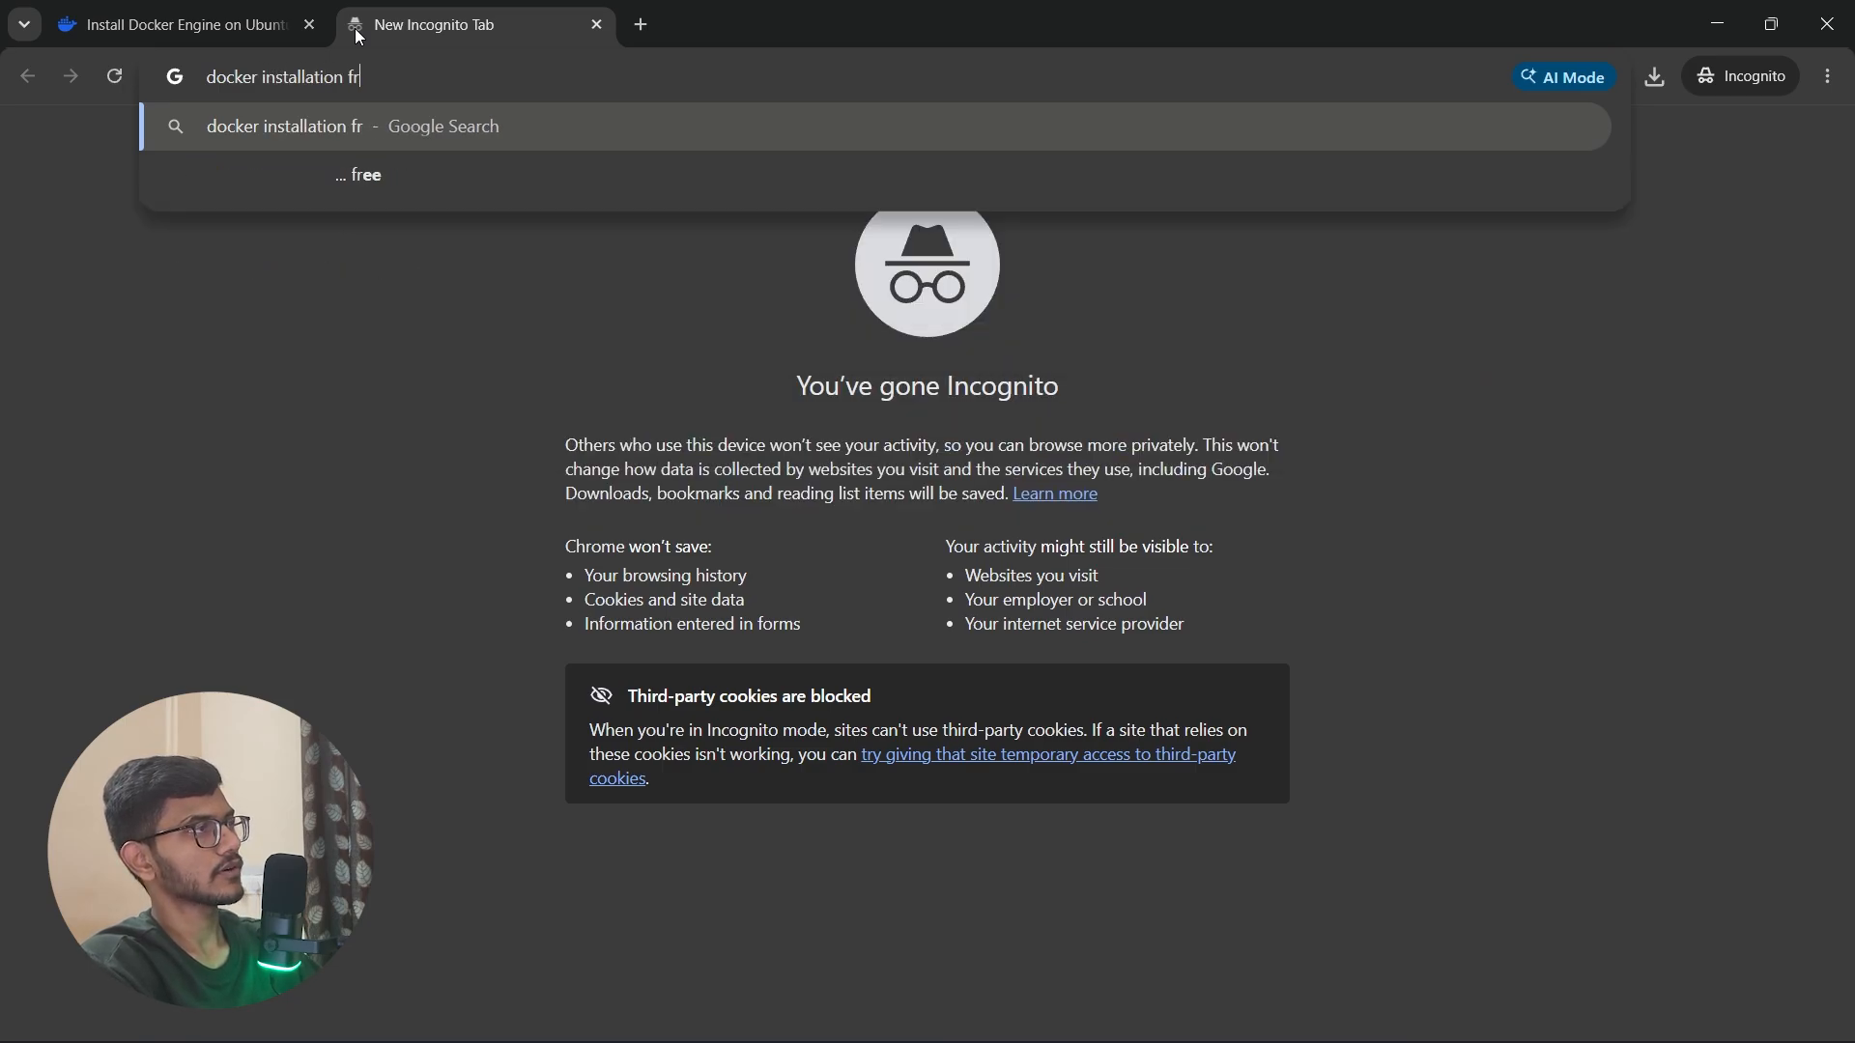
{"action": "key", "text": "BackSpace"}
{"action": "key", "text": "BackSpace"}
{"action": "type", "text": "r"}
{"action": "key", "text": "BackSpace"}
{"action": "type", "text": "or fedora"}
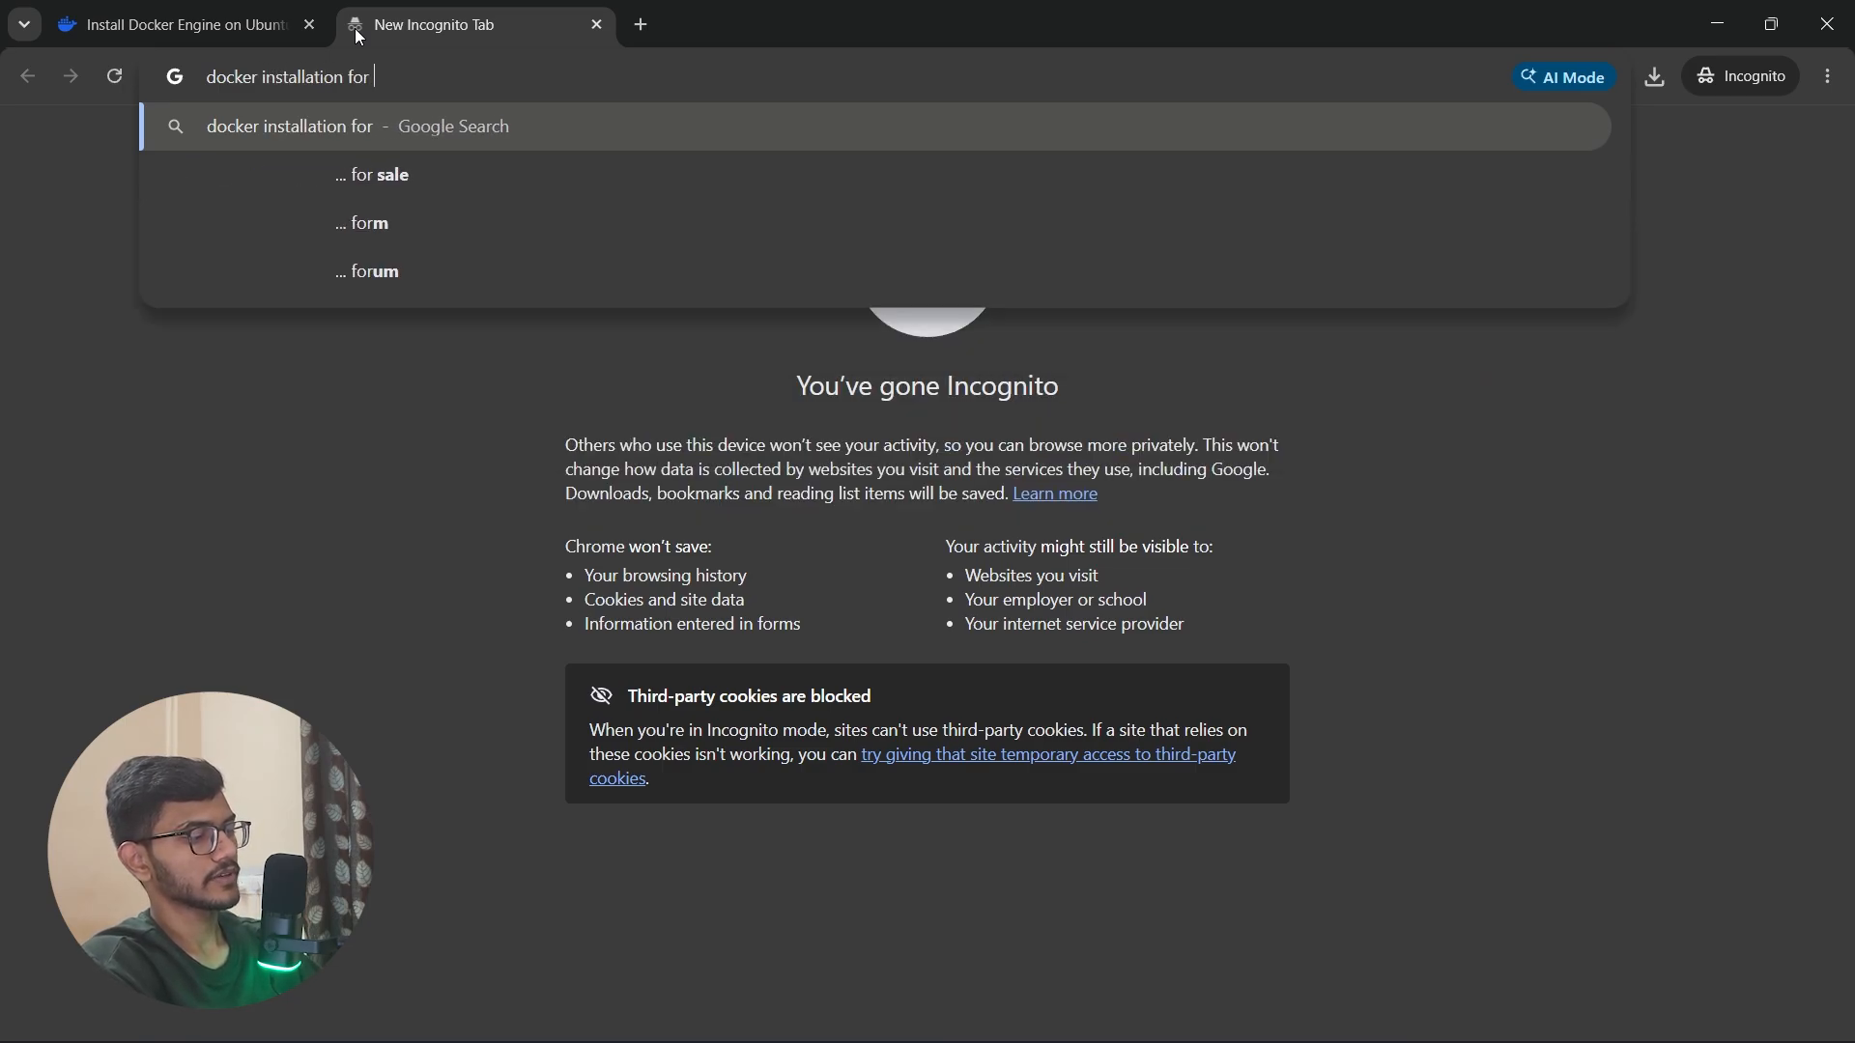
{"action": "key", "text": "Return"}
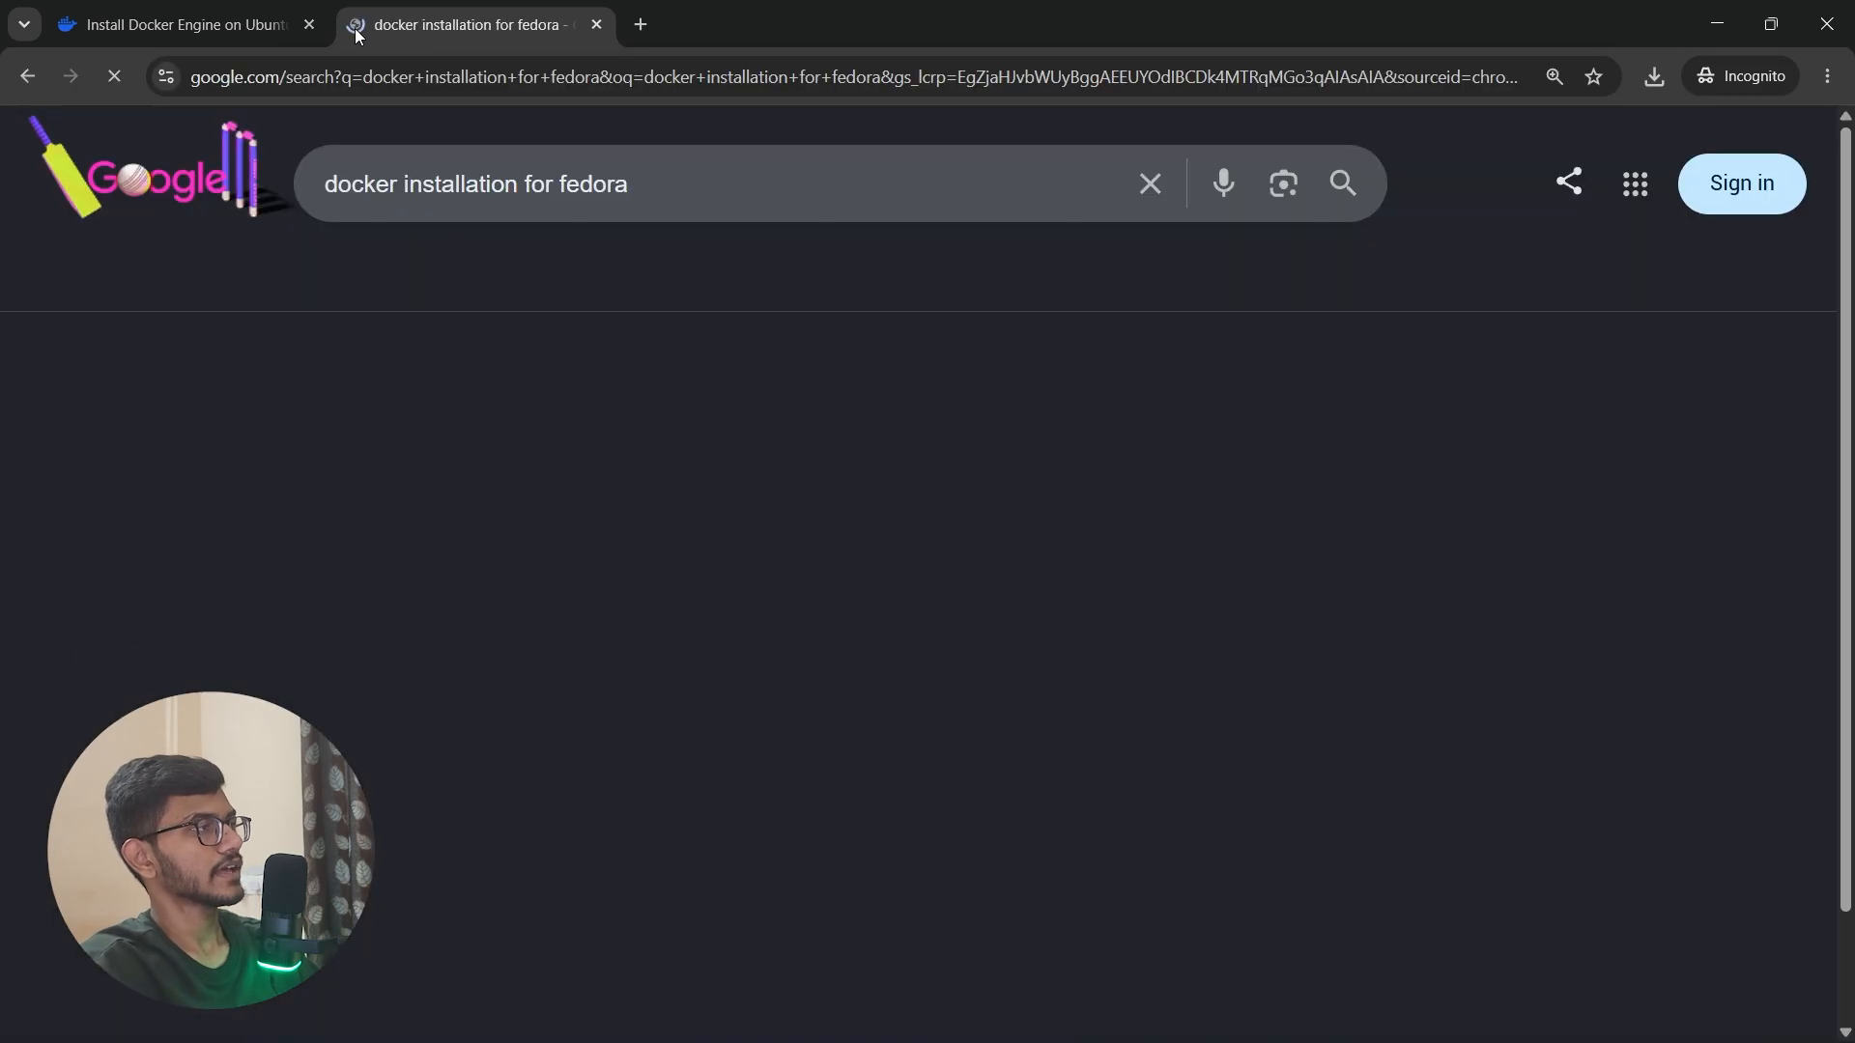
Step: Open the Docker Docs guide Install Docker Engine on Fedora and review its section on installing using the rpm repository
{"action": "left_click", "coordinate": [274, 445]}
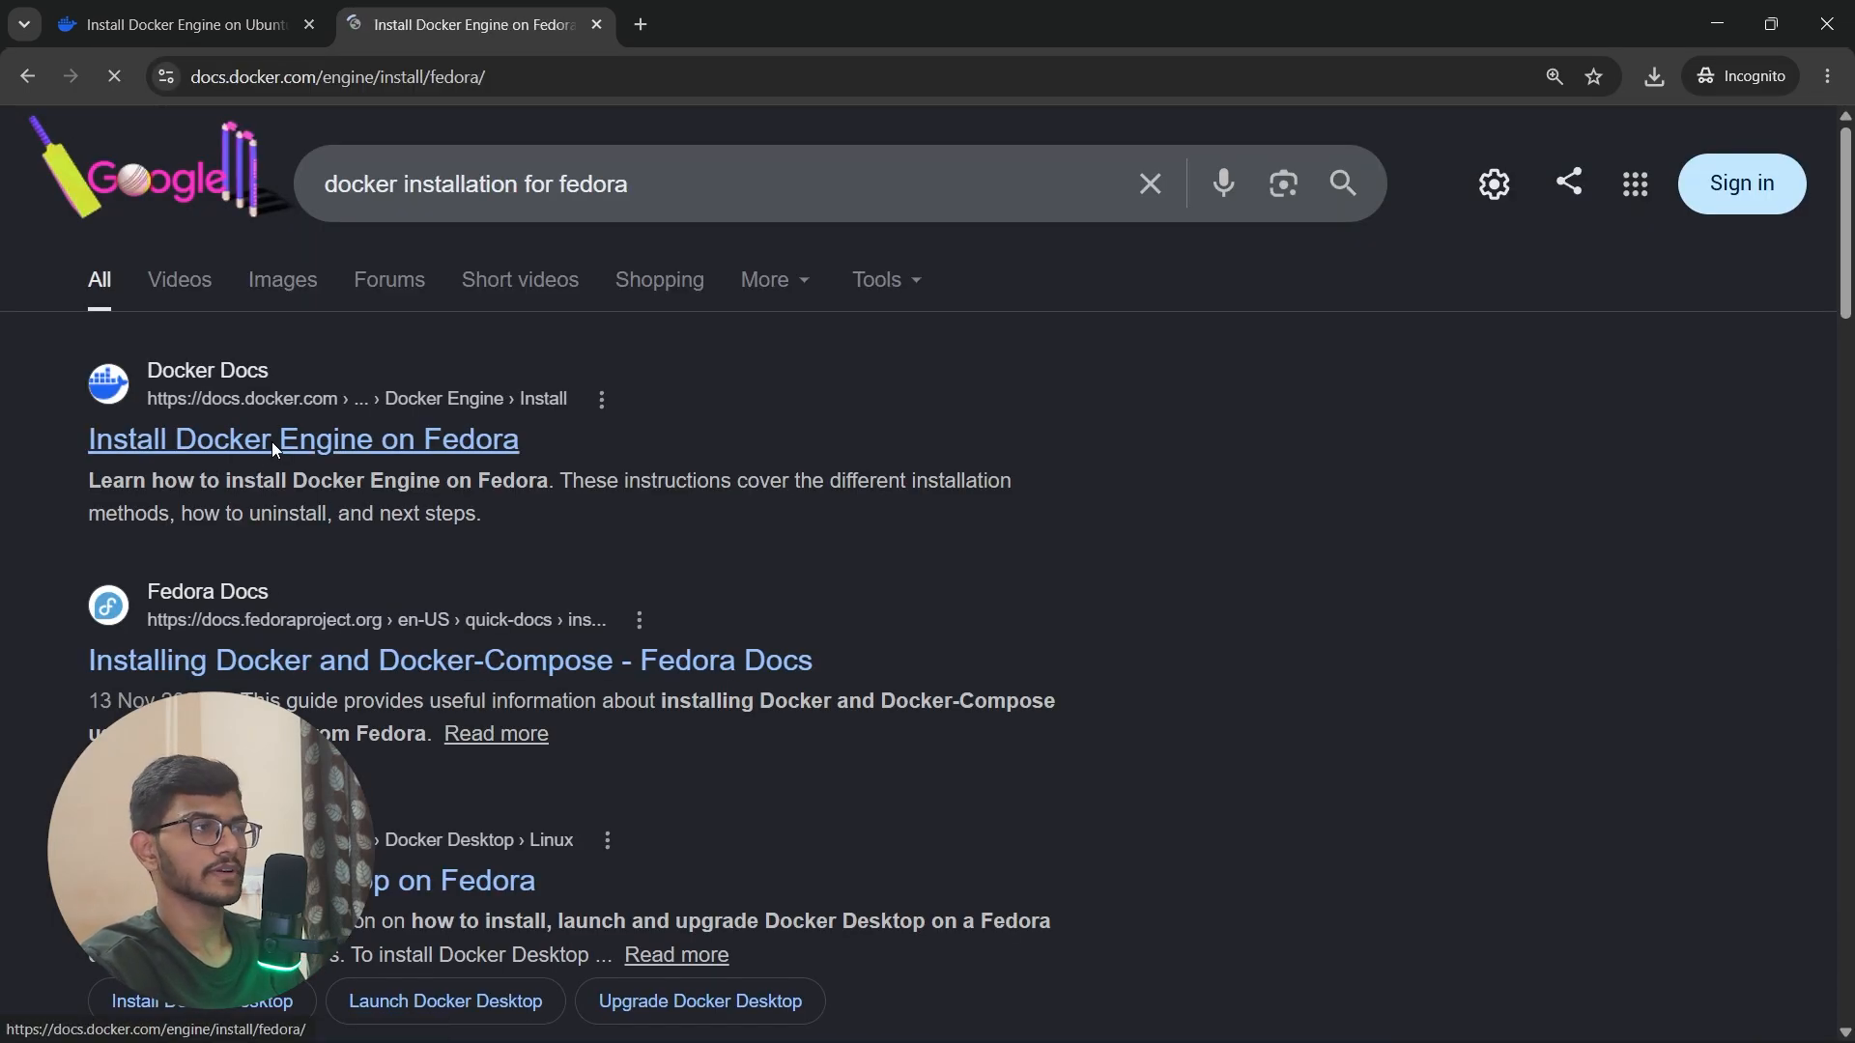
{"action": "scroll", "coordinate": [807, 670], "scroll_direction": "down", "scroll_amount": 5}
{"action": "scroll", "coordinate": [807, 669], "scroll_direction": "down", "scroll_amount": 3}
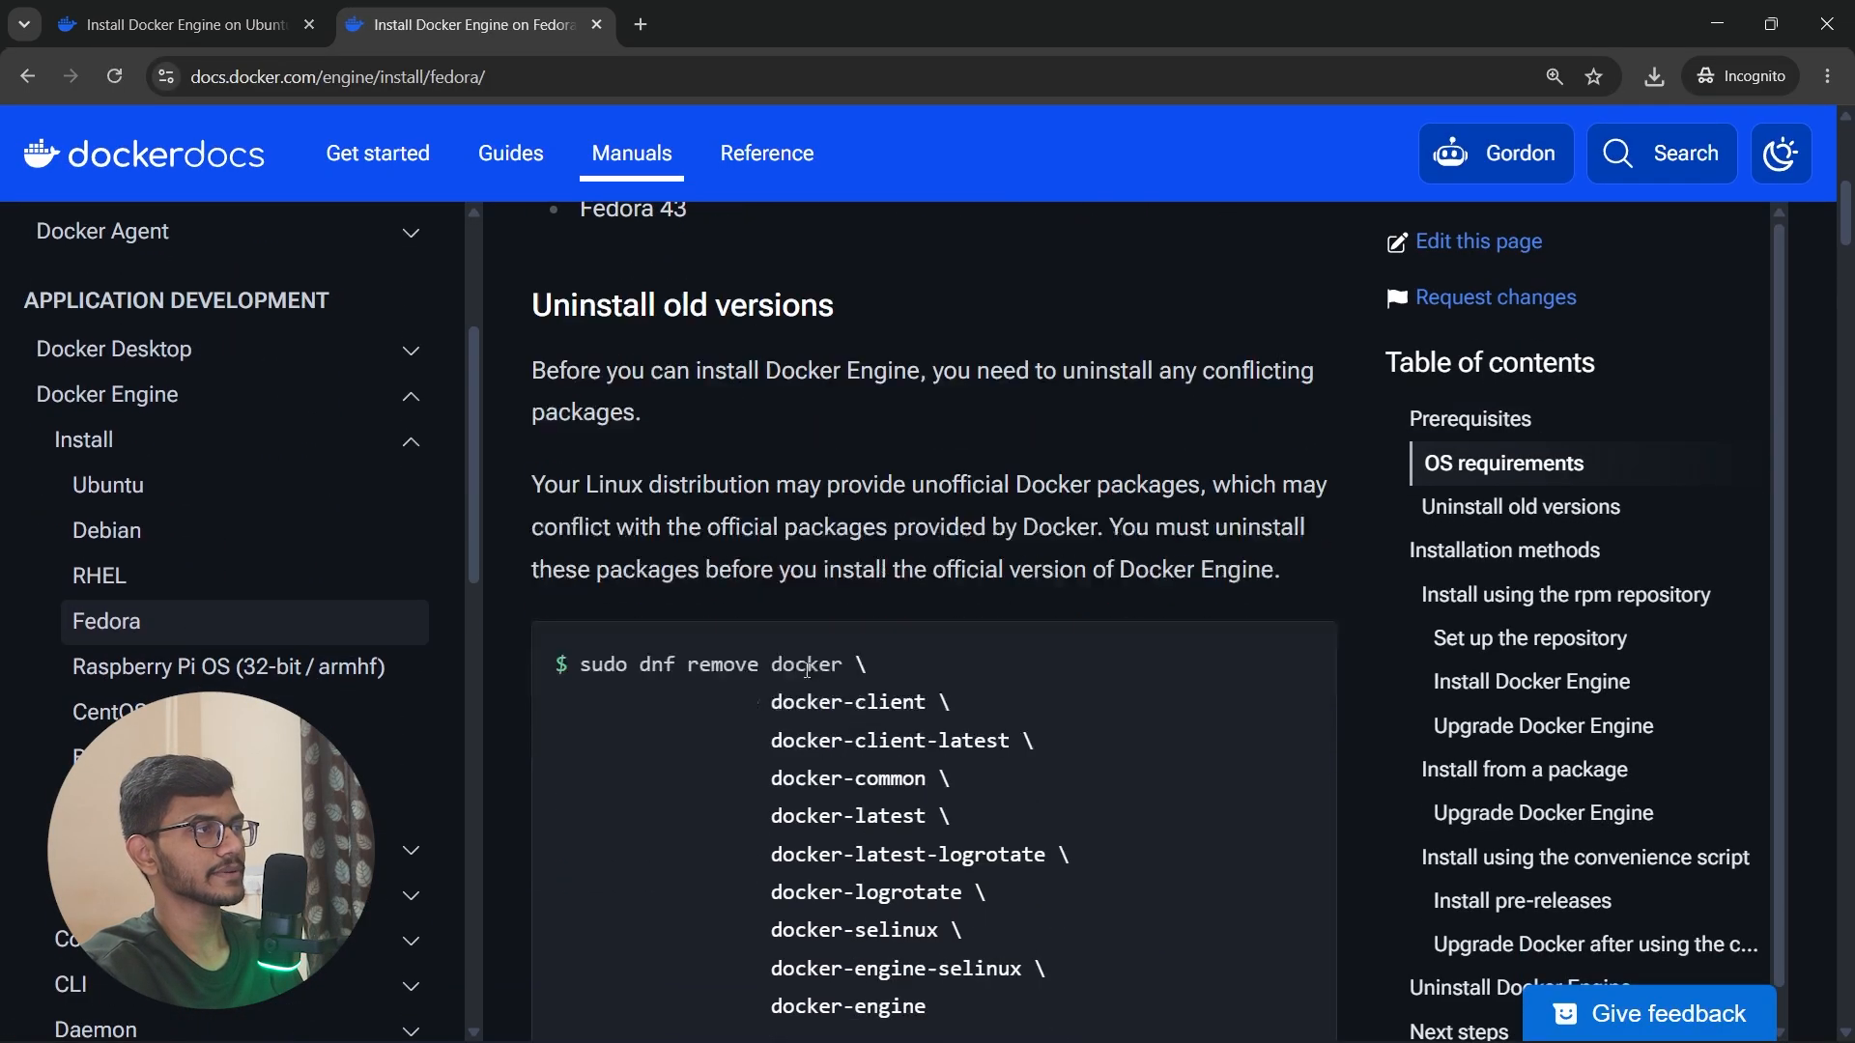
{"action": "scroll", "coordinate": [1057, 867], "scroll_direction": "down", "scroll_amount": 10}
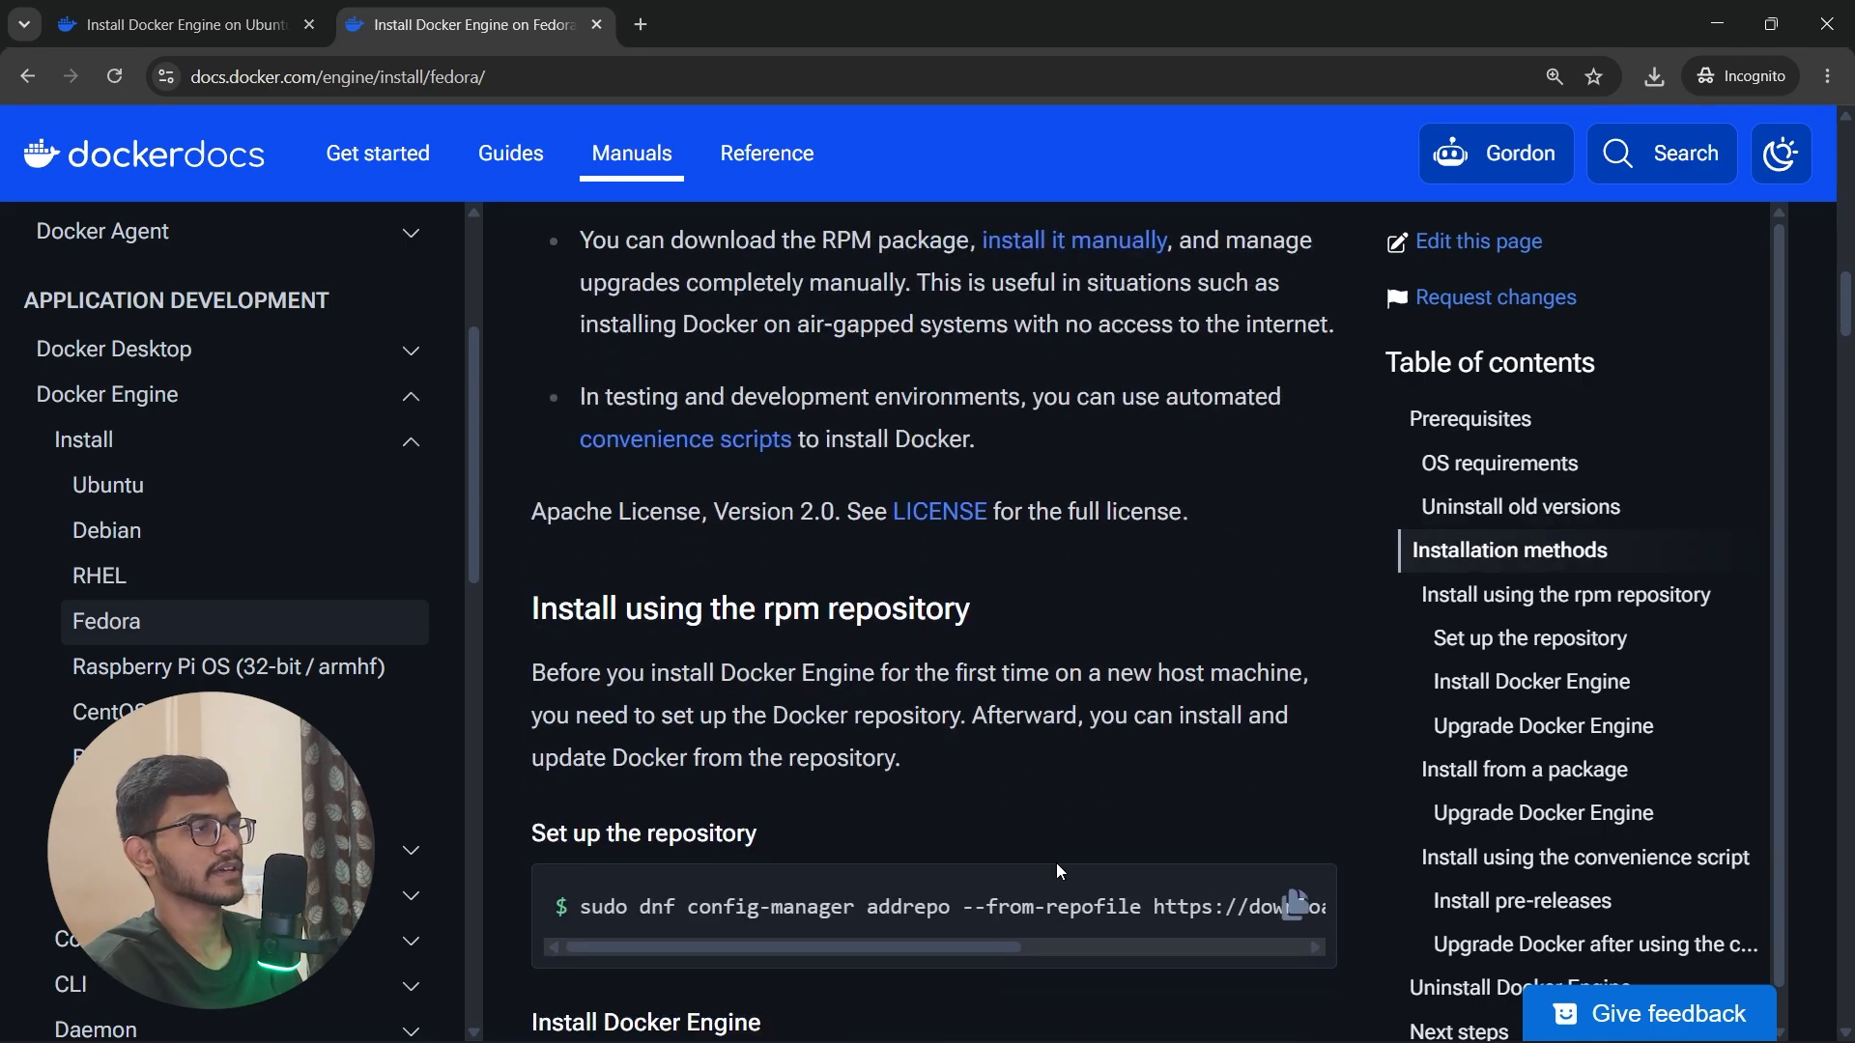
{"action": "scroll", "coordinate": [1057, 869], "scroll_direction": "down", "scroll_amount": 3}
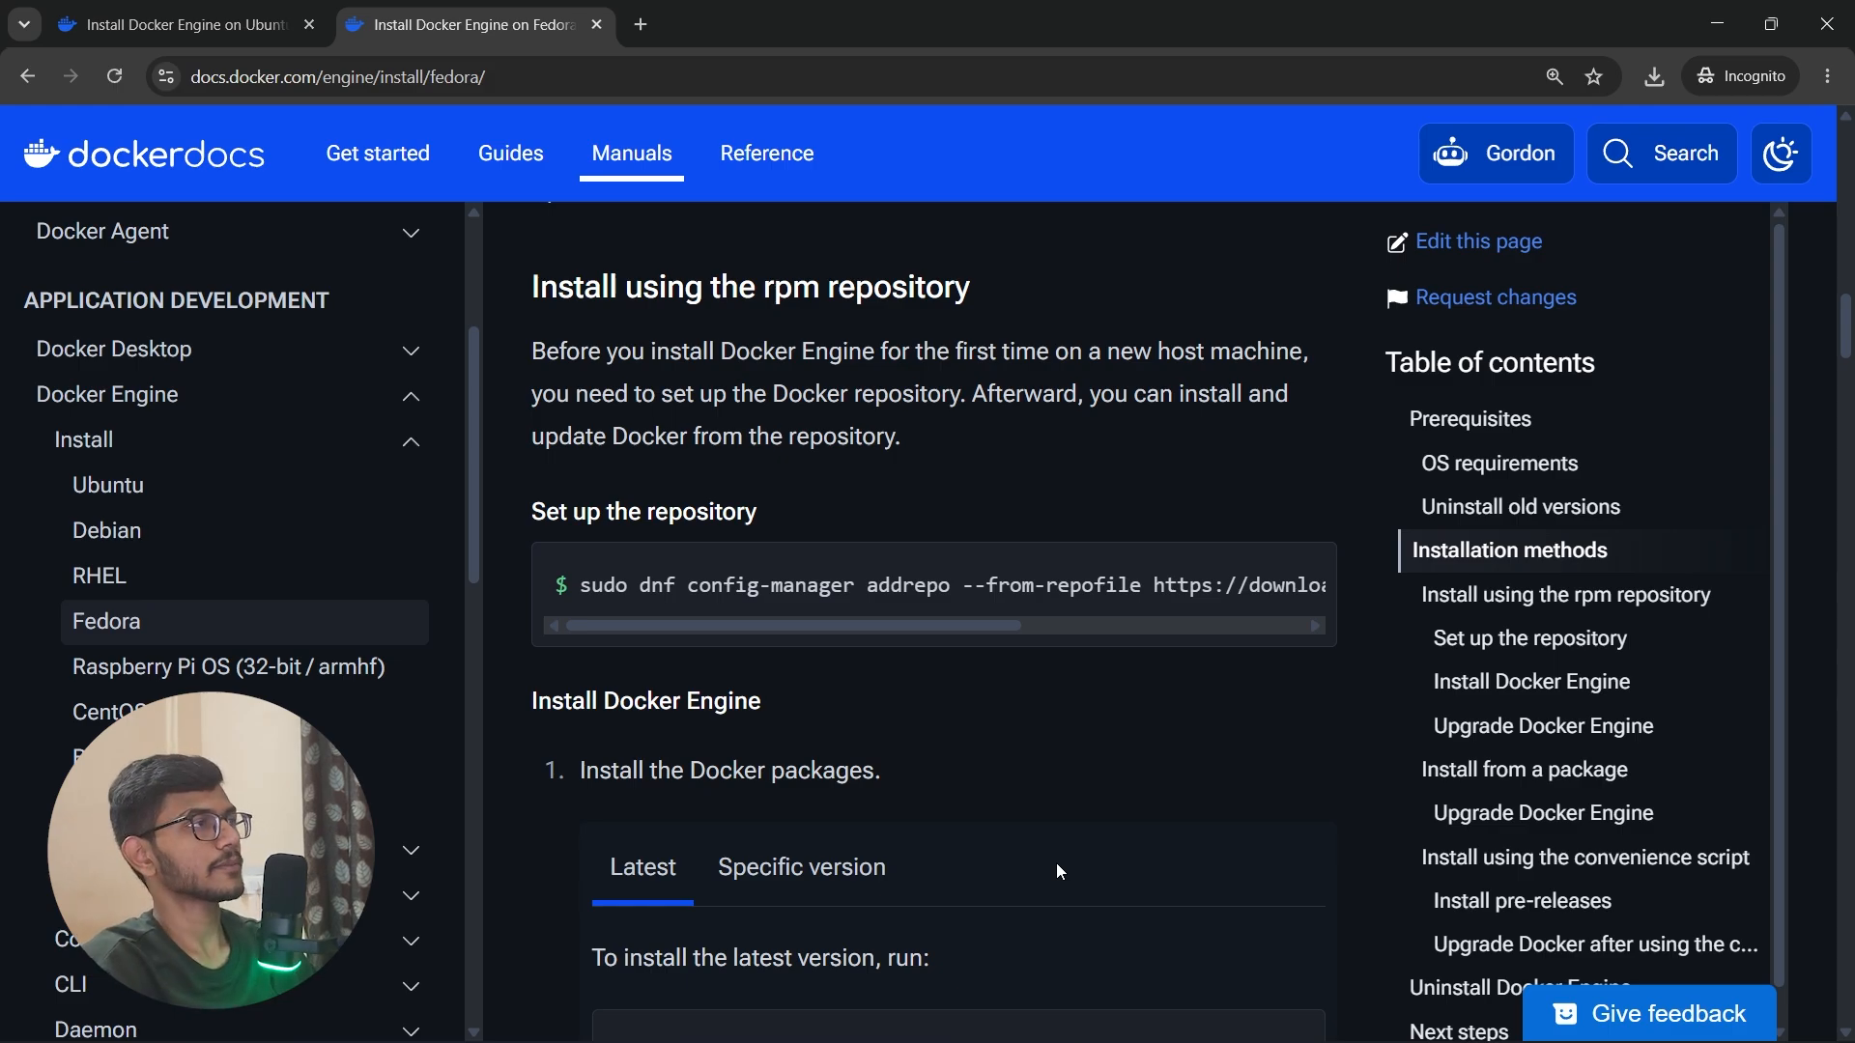
Step: Search the web for "docker install for mac" in a new tab
{"action": "key", "text": "ctrl+t"}
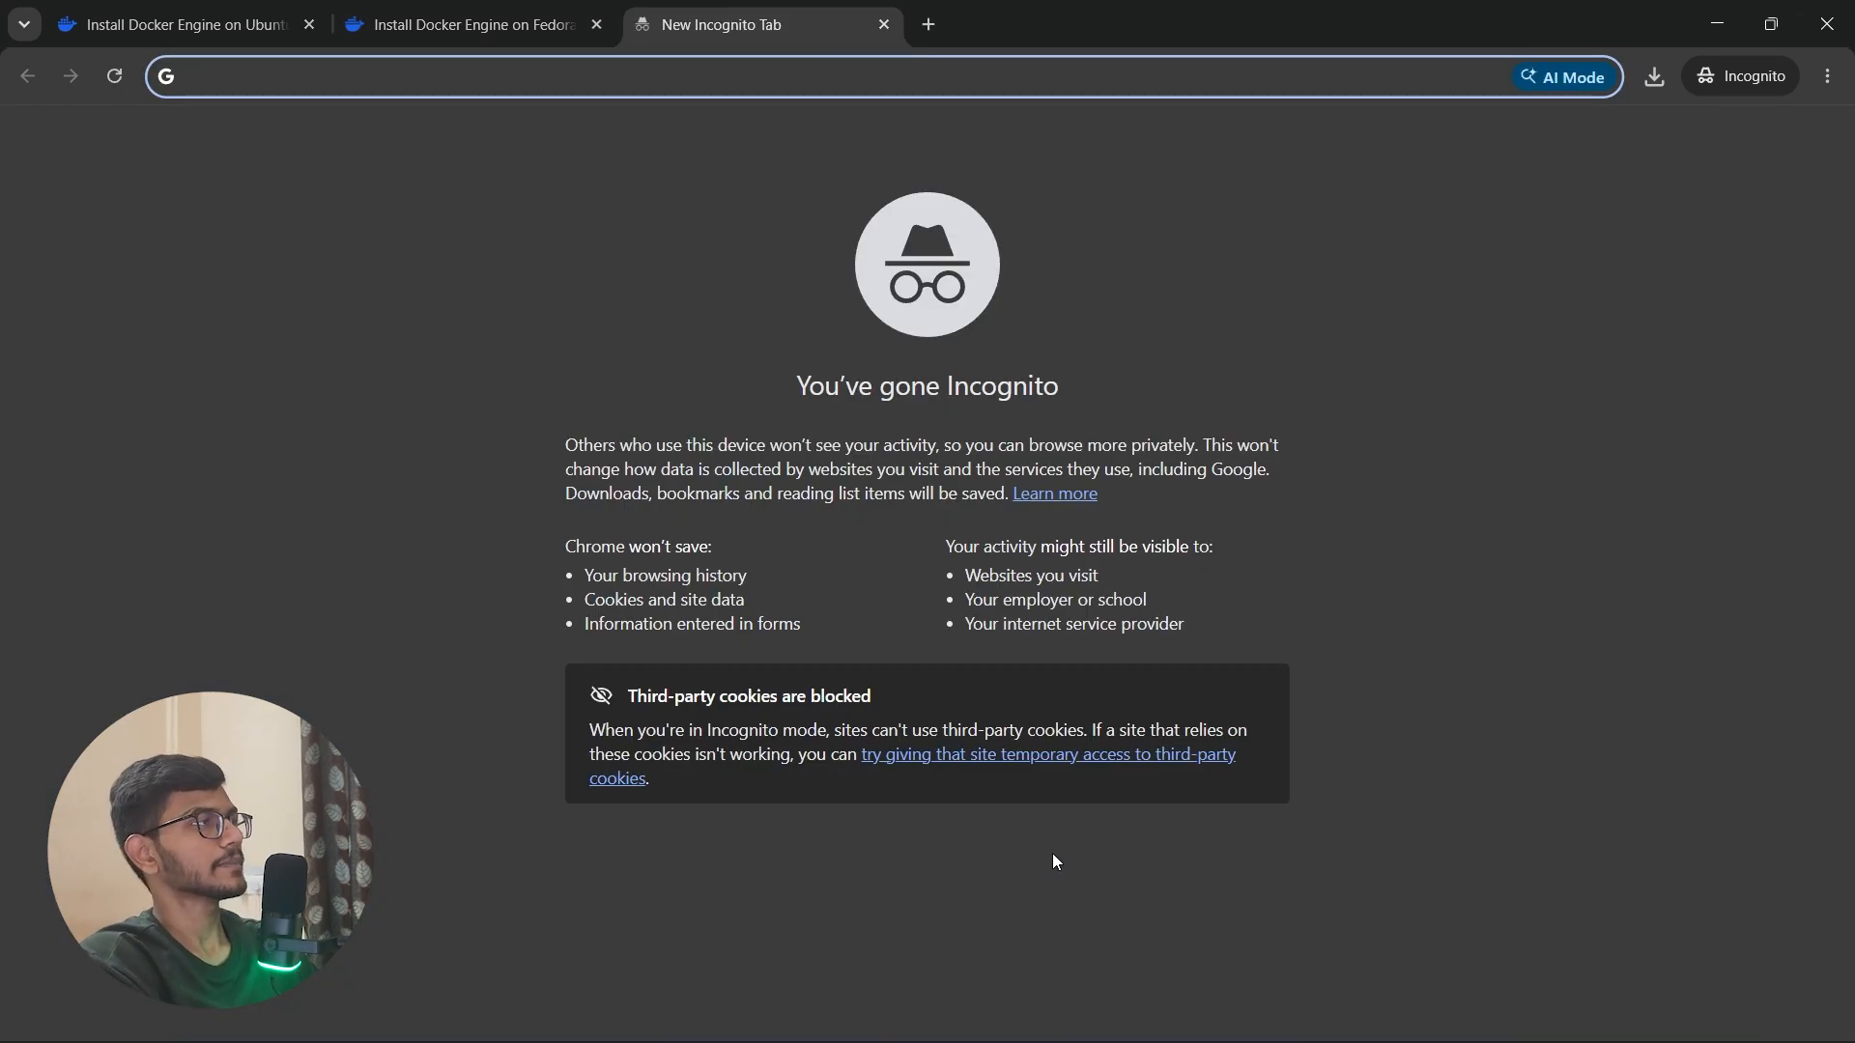
{"action": "type", "text": "docker i"}
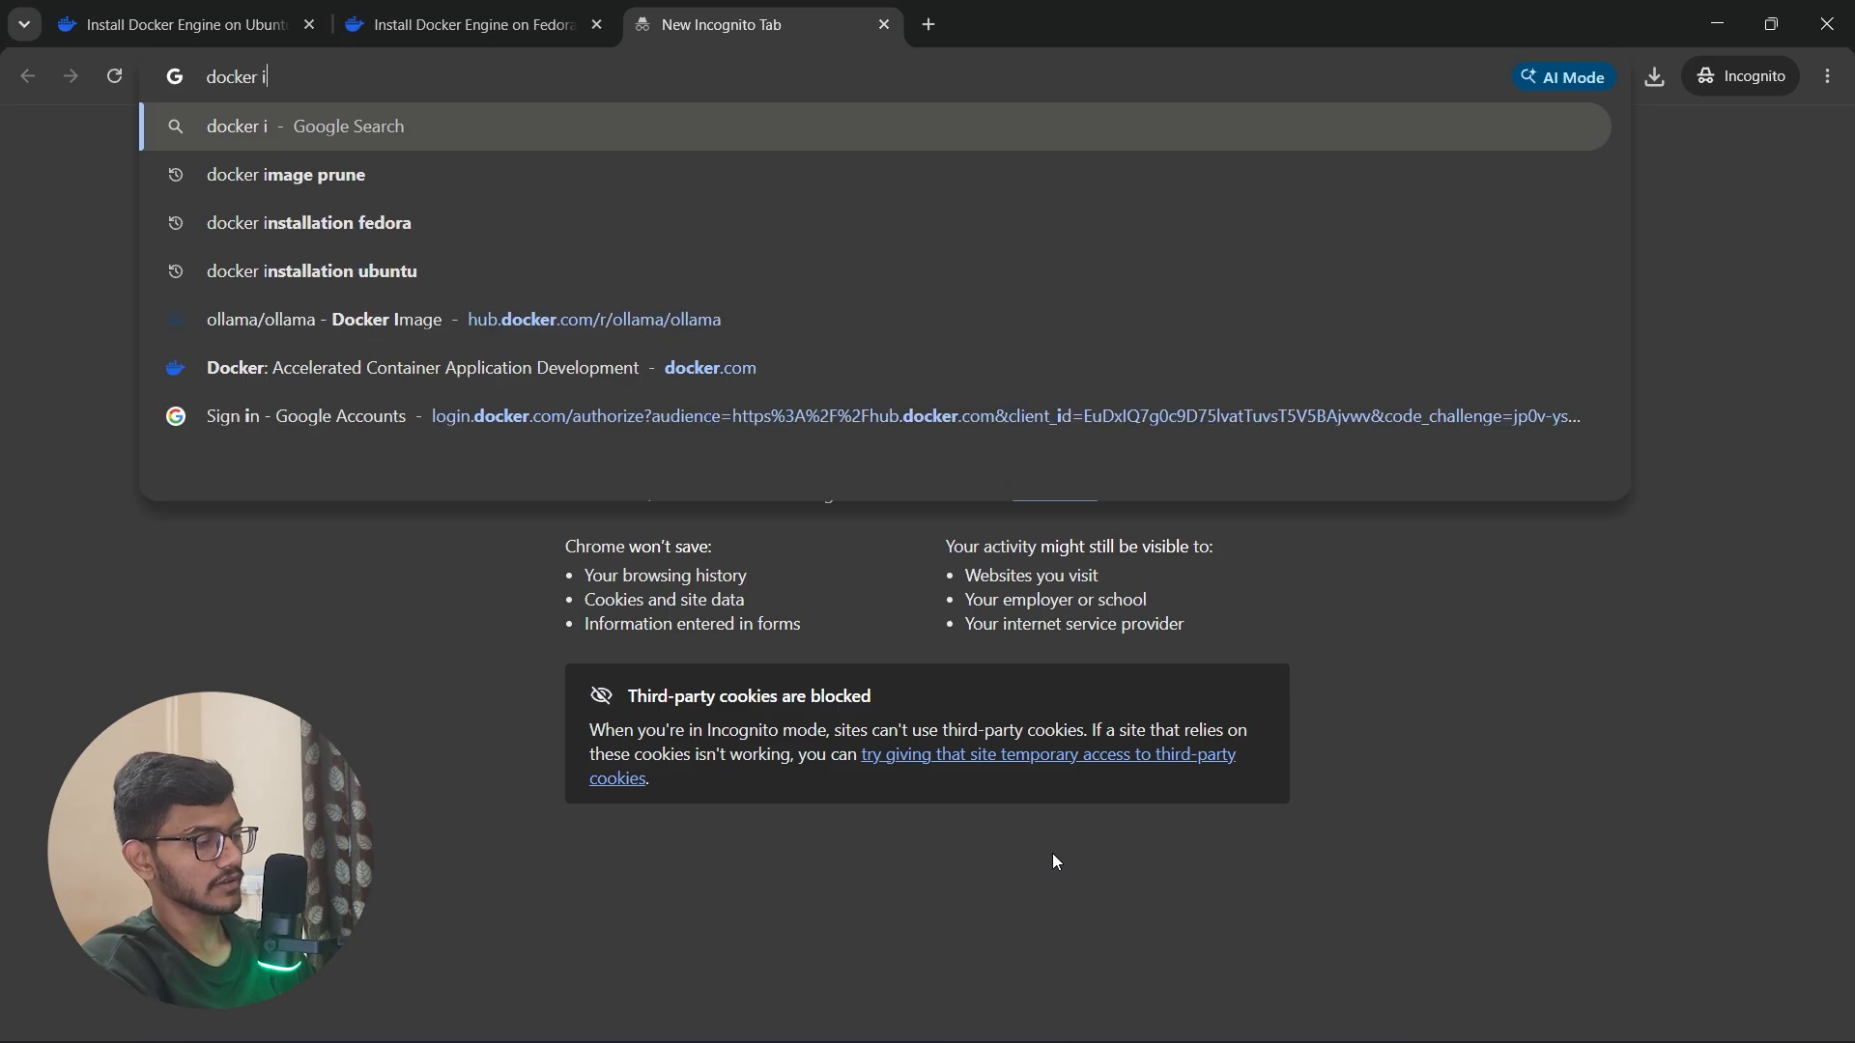
{"action": "type", "text": "nstall for mac"}
{"action": "key", "text": "Return"}
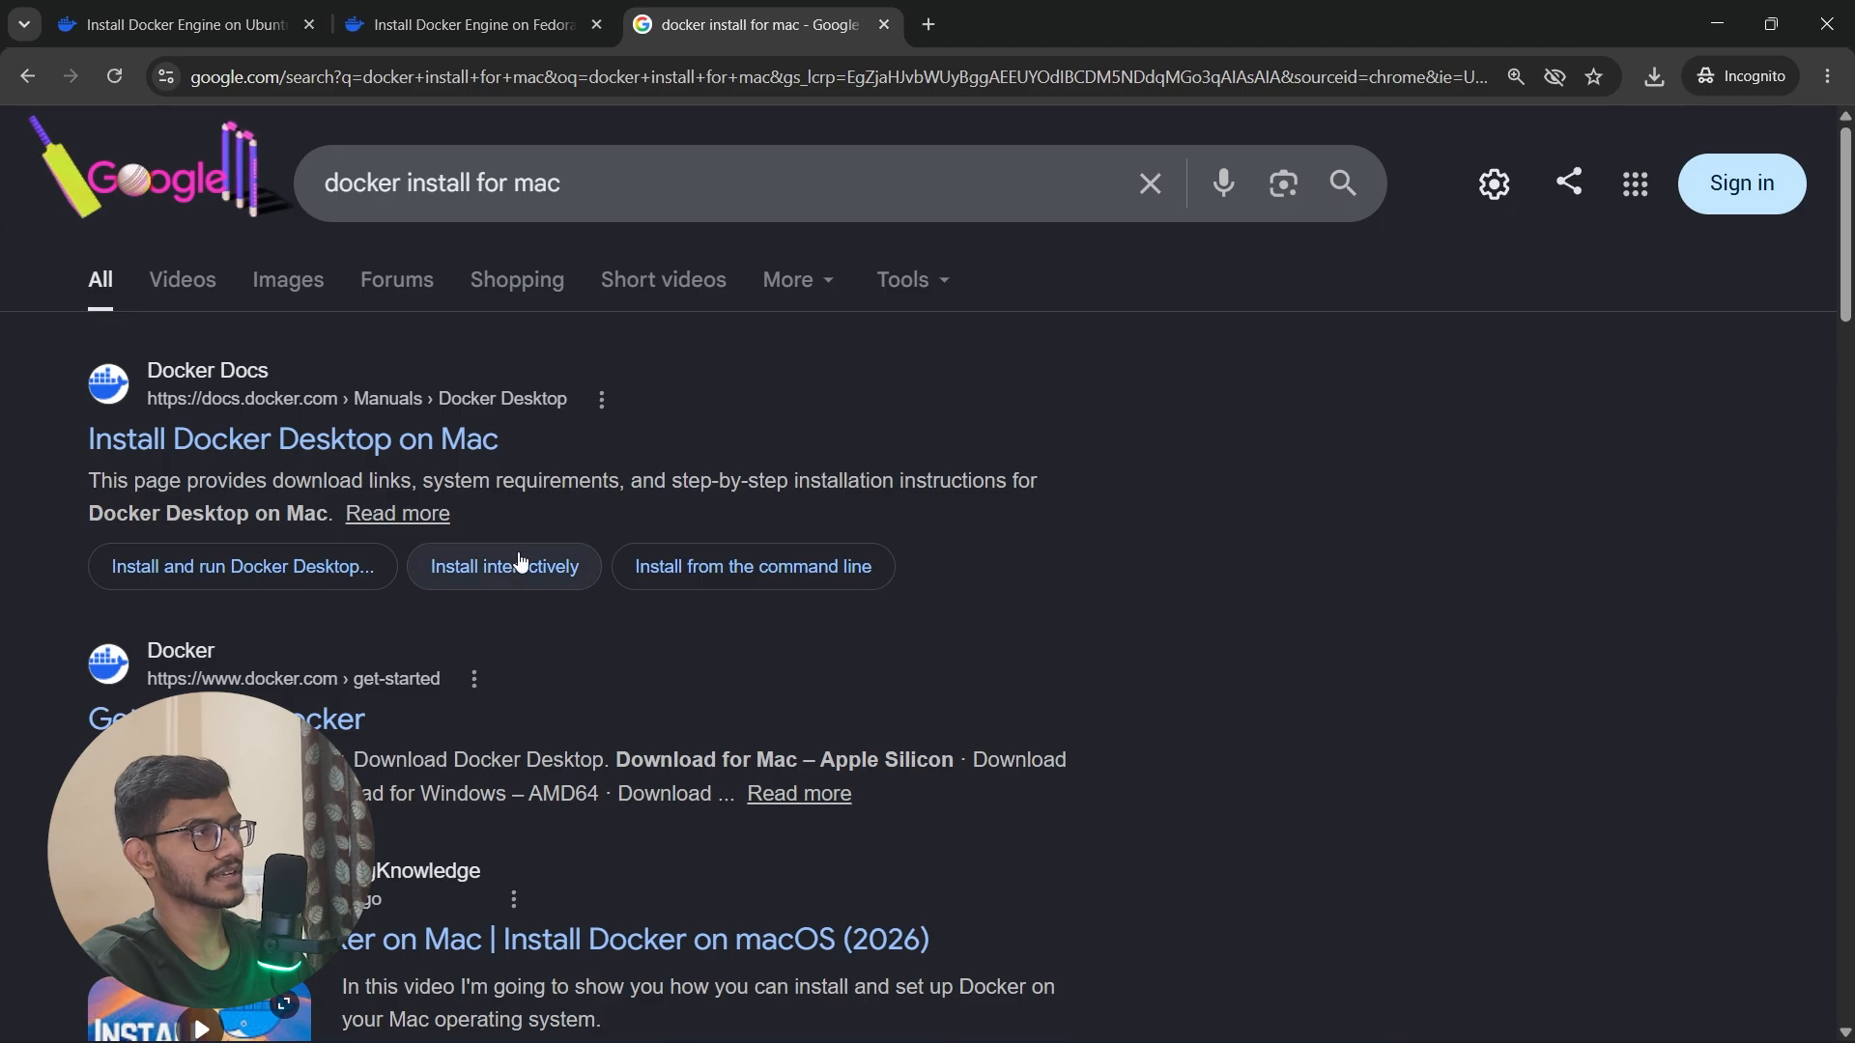
Step: Open the Docker Docs page Install Docker Desktop on Mac and review its Apple silicon download option and system requirements
{"action": "left_click", "coordinate": [349, 444]}
{"action": "scroll", "coordinate": [937, 640], "scroll_direction": "down", "scroll_amount": 3}
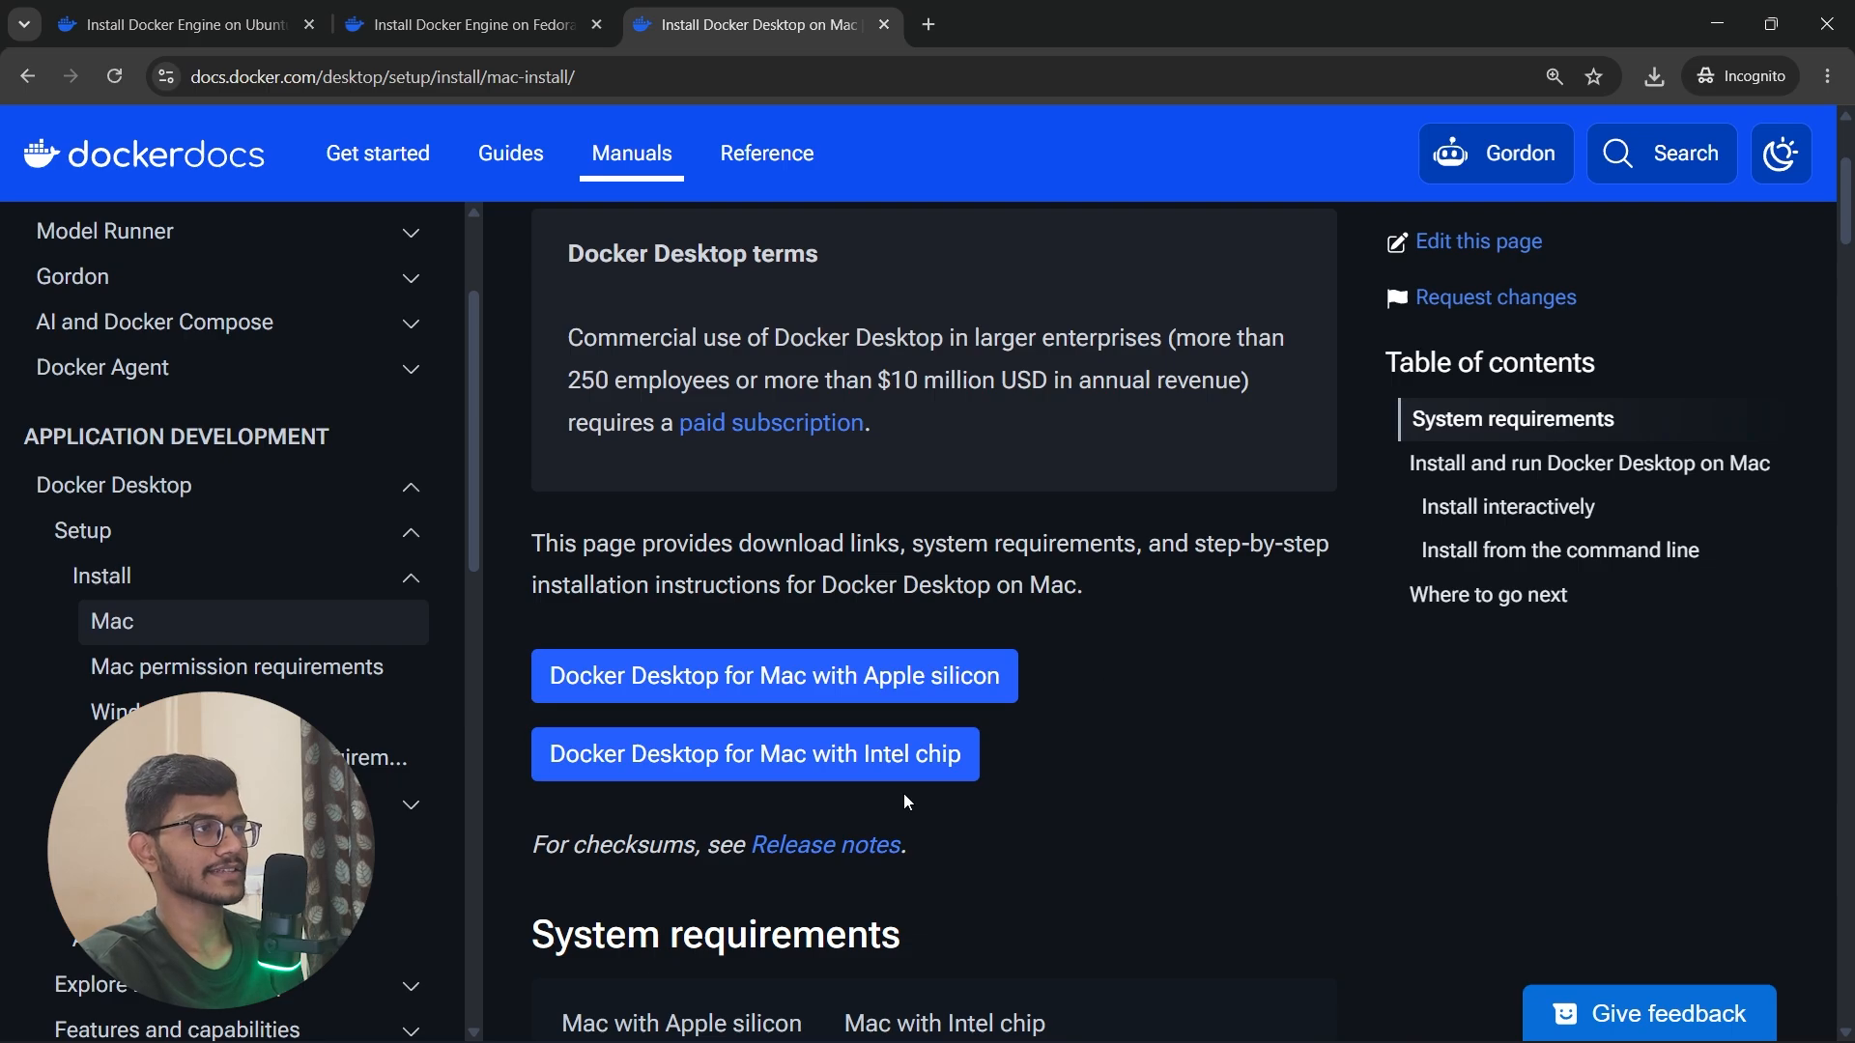
{"action": "left_click", "coordinate": [931, 674]}
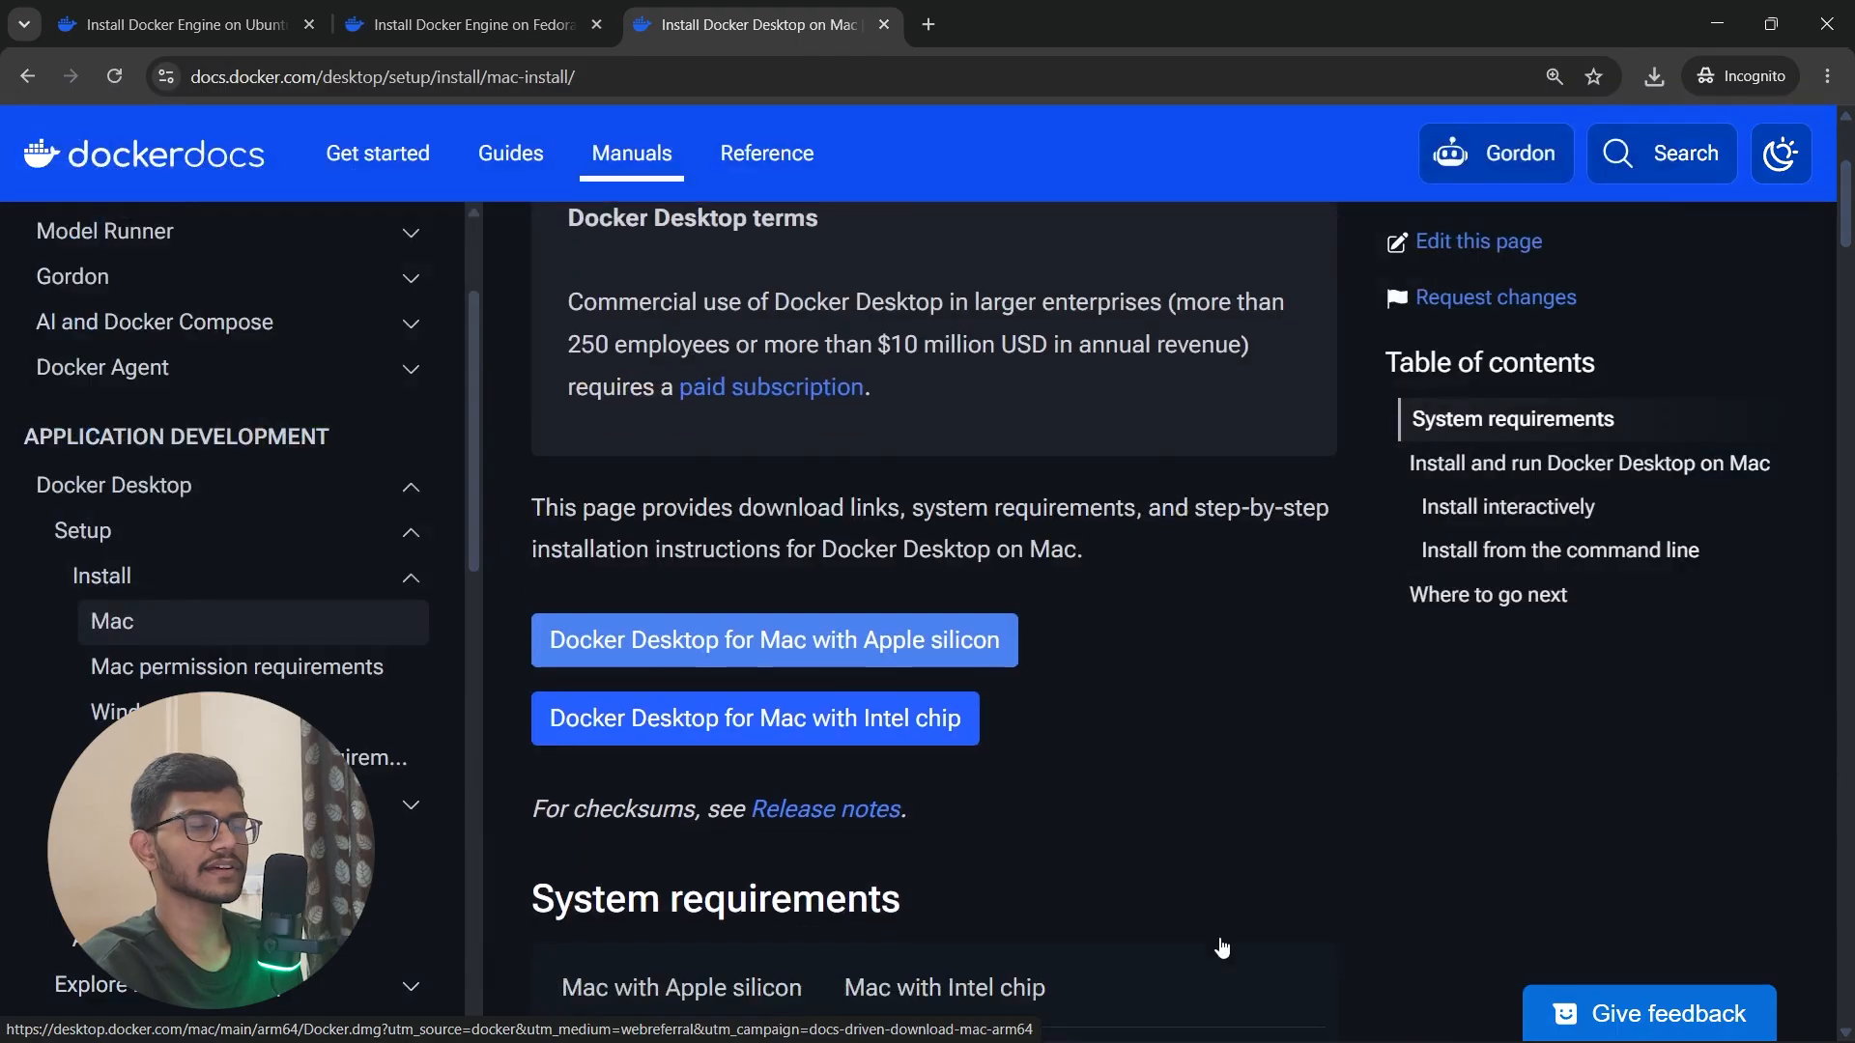
{"action": "scroll", "coordinate": [1222, 942], "scroll_direction": "down", "scroll_amount": 5}
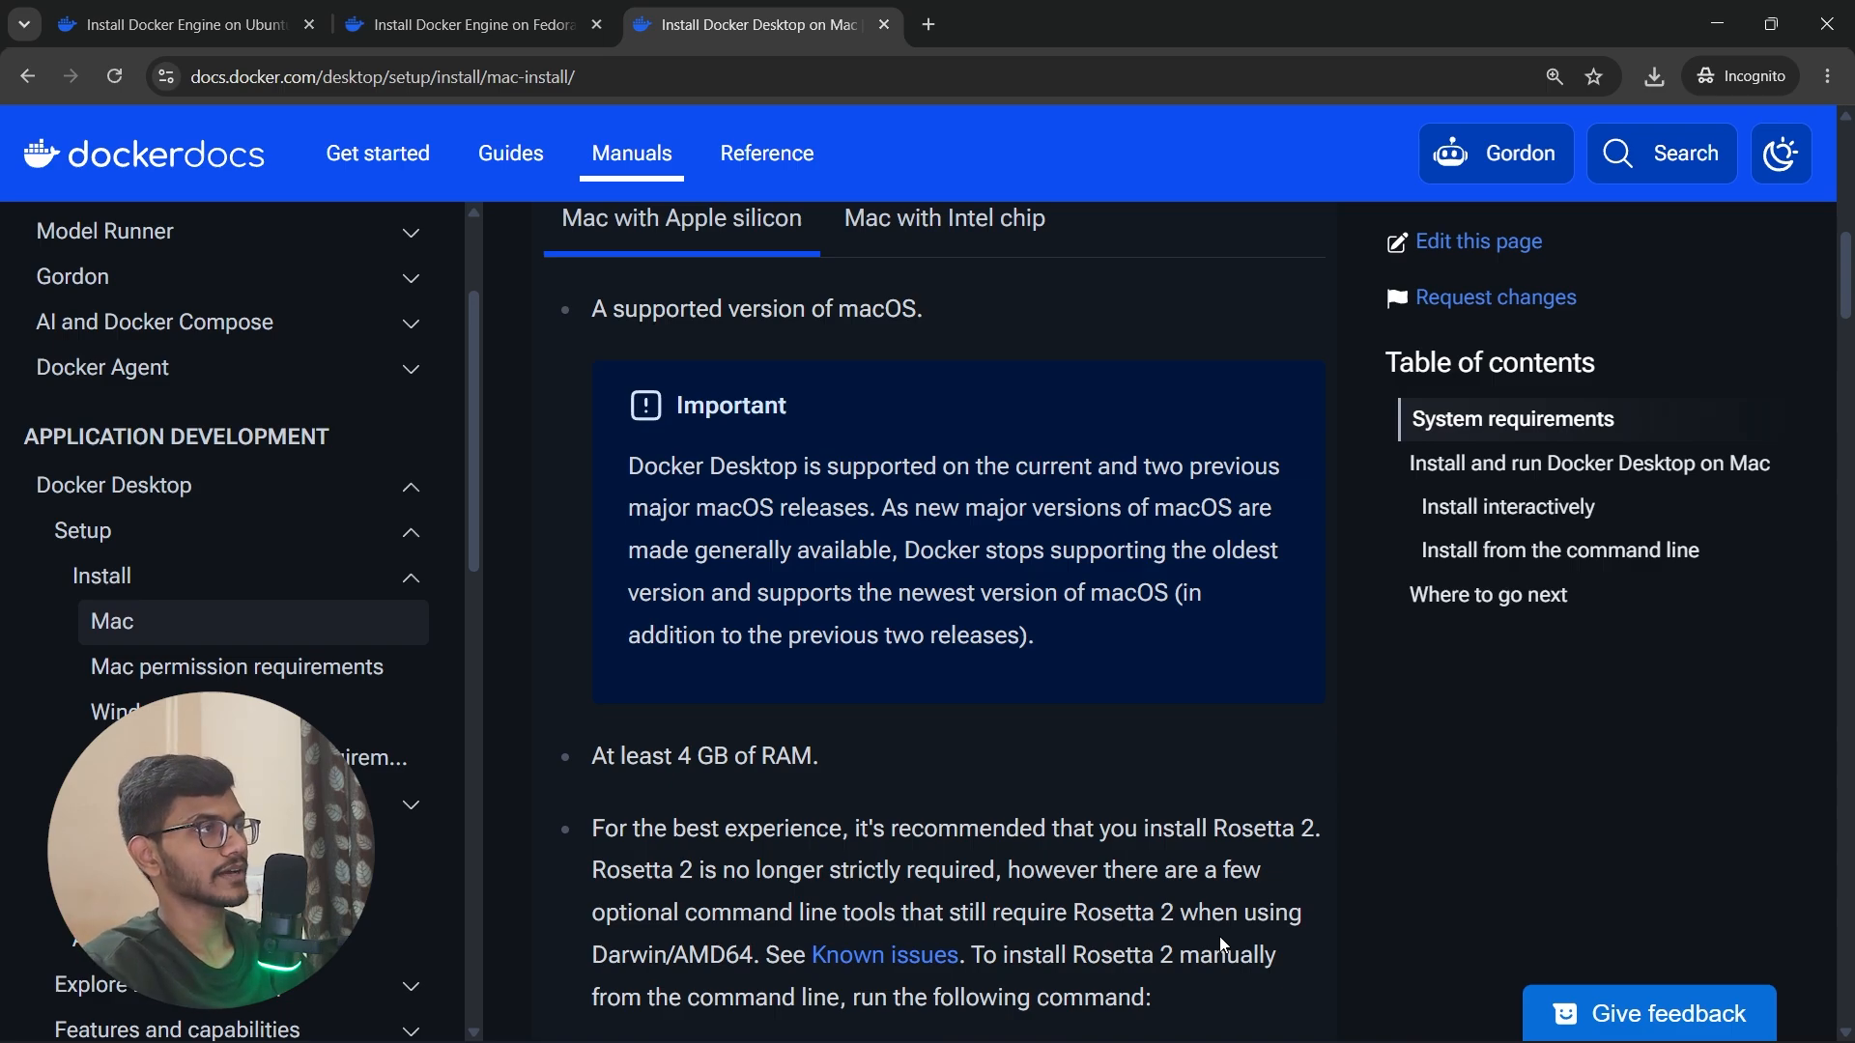
Step: Search the web for "brew install docker" in a new tab
{"action": "key", "text": "ctrl+t"}
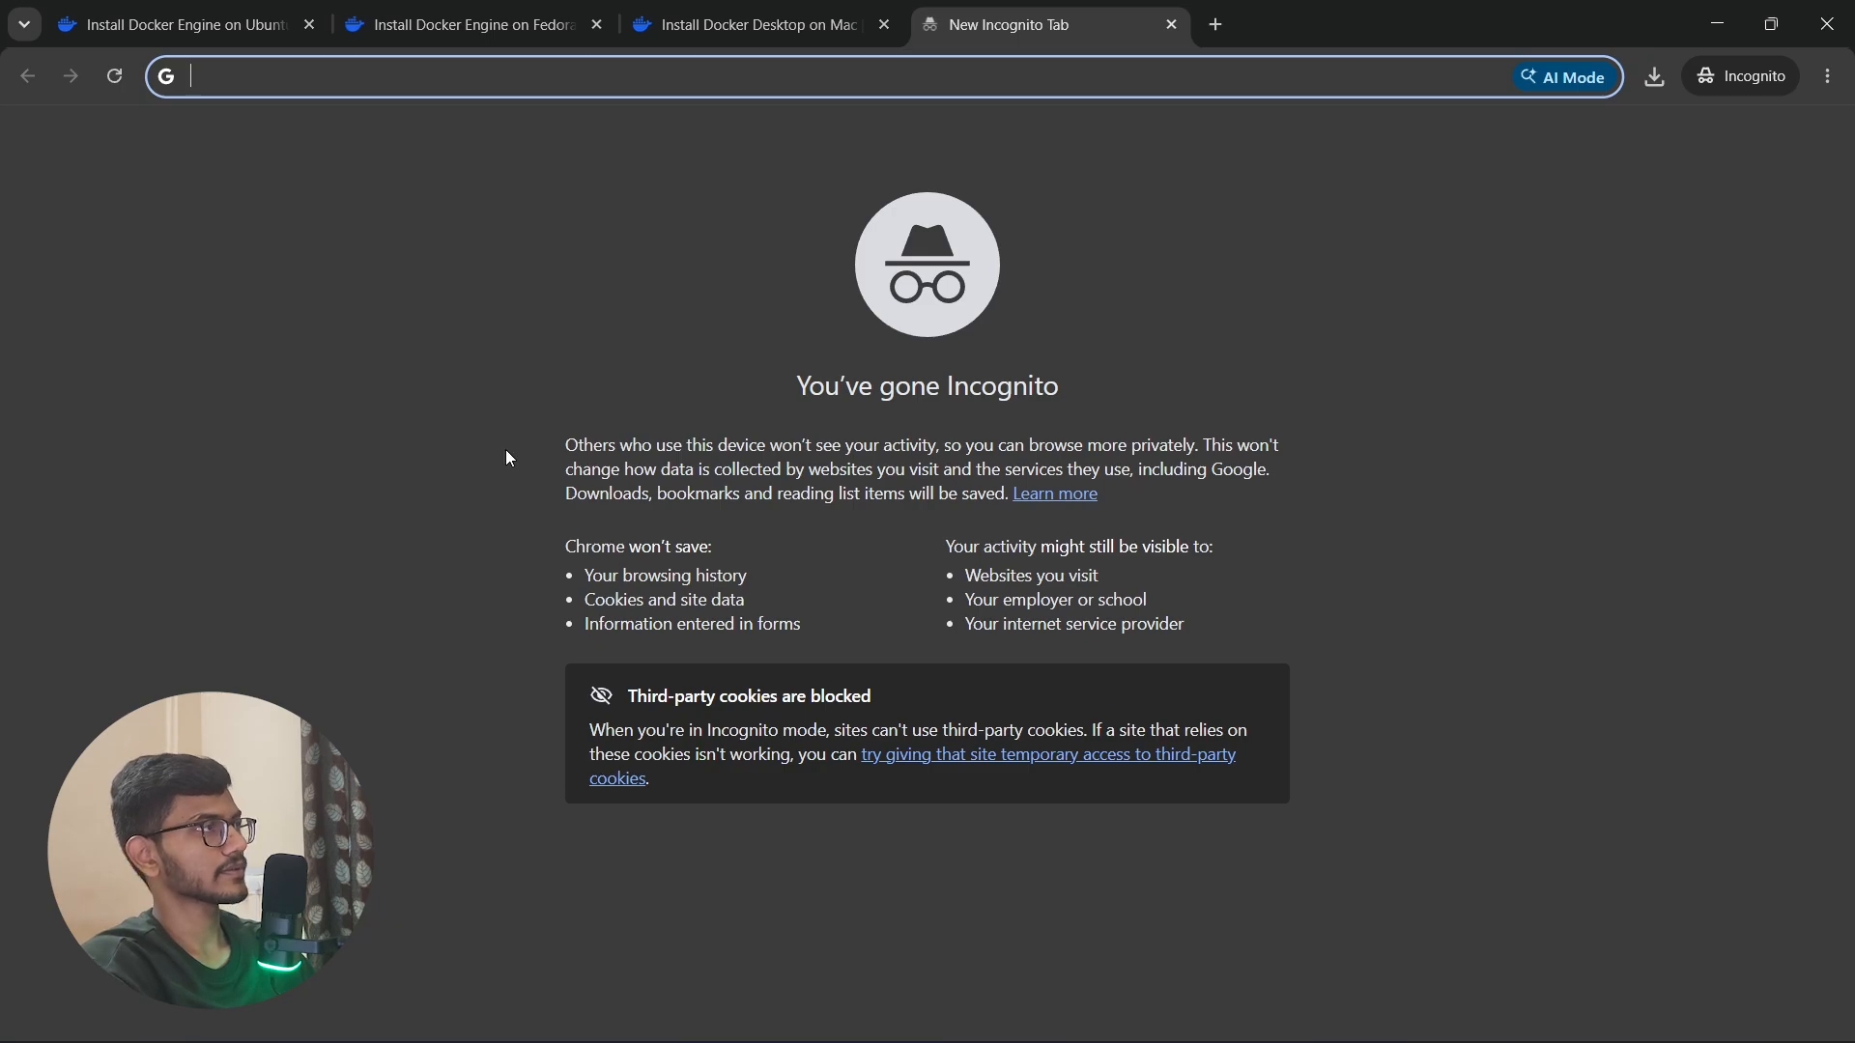
{"action": "type", "text": "brew ins"}
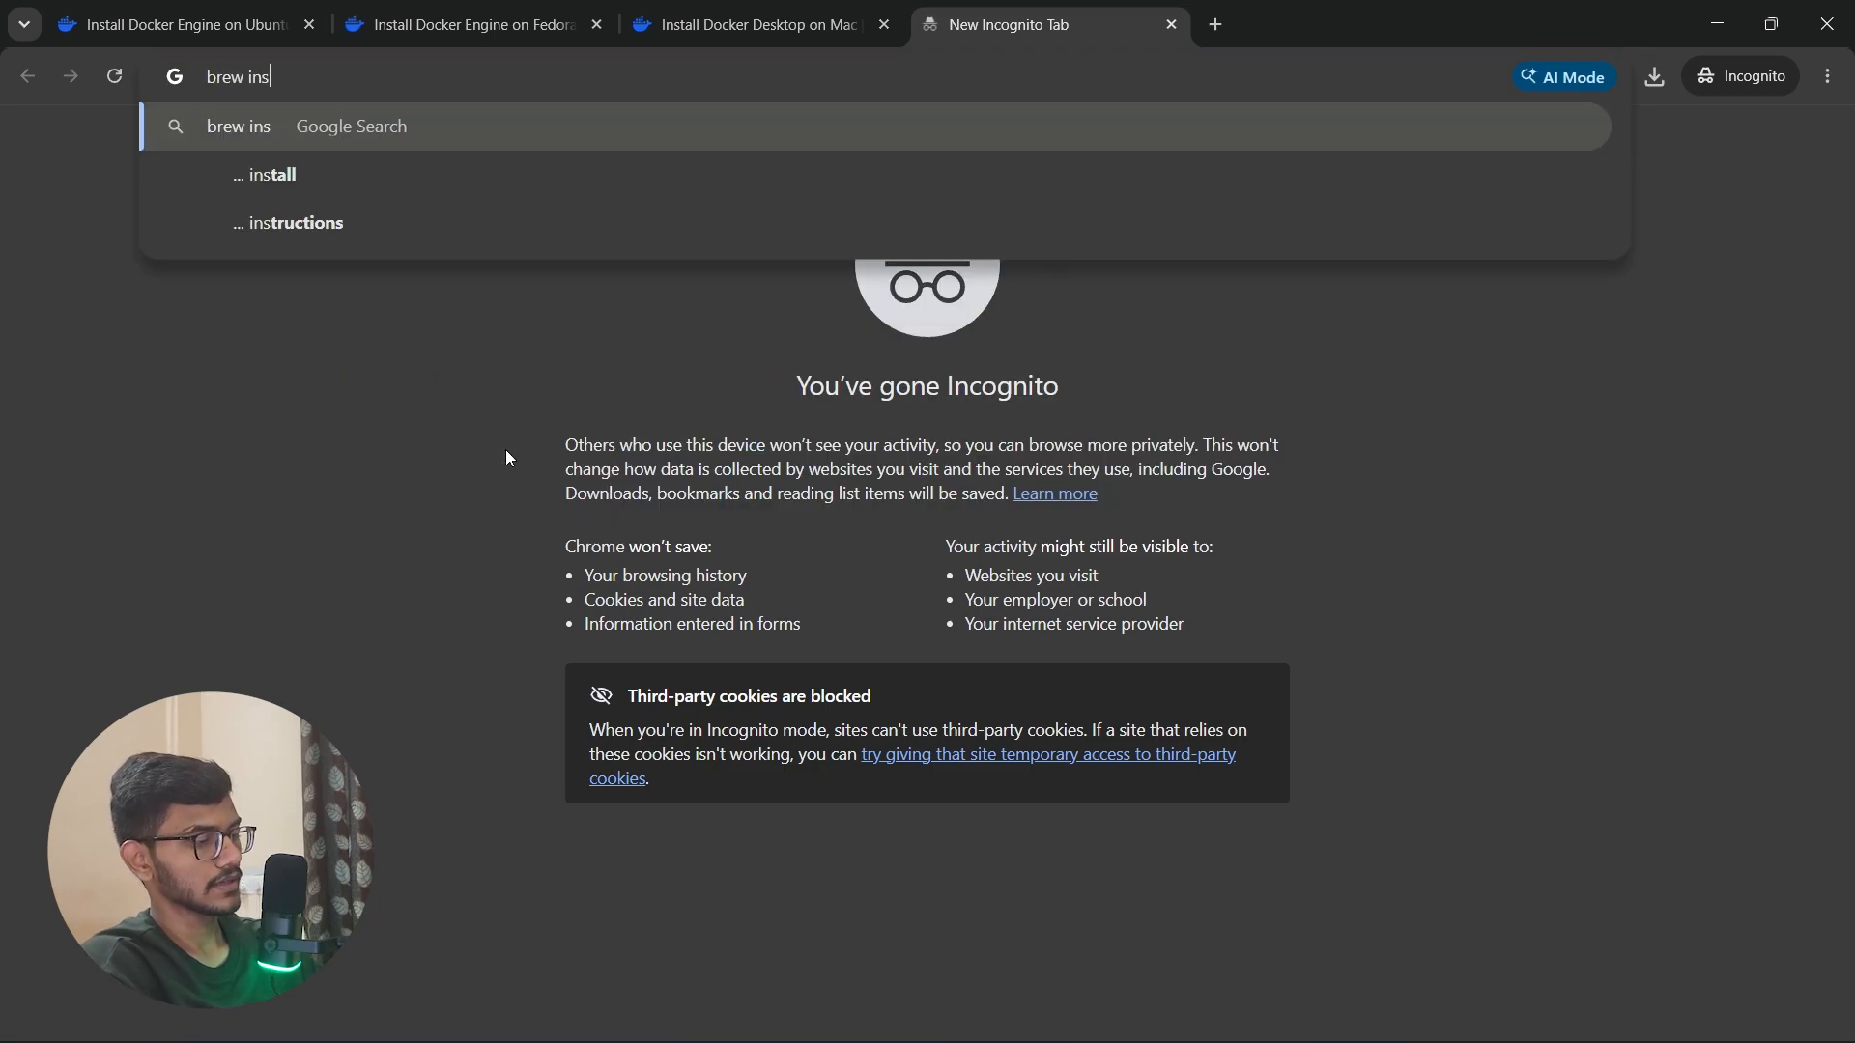
{"action": "type", "text": "tall doc"}
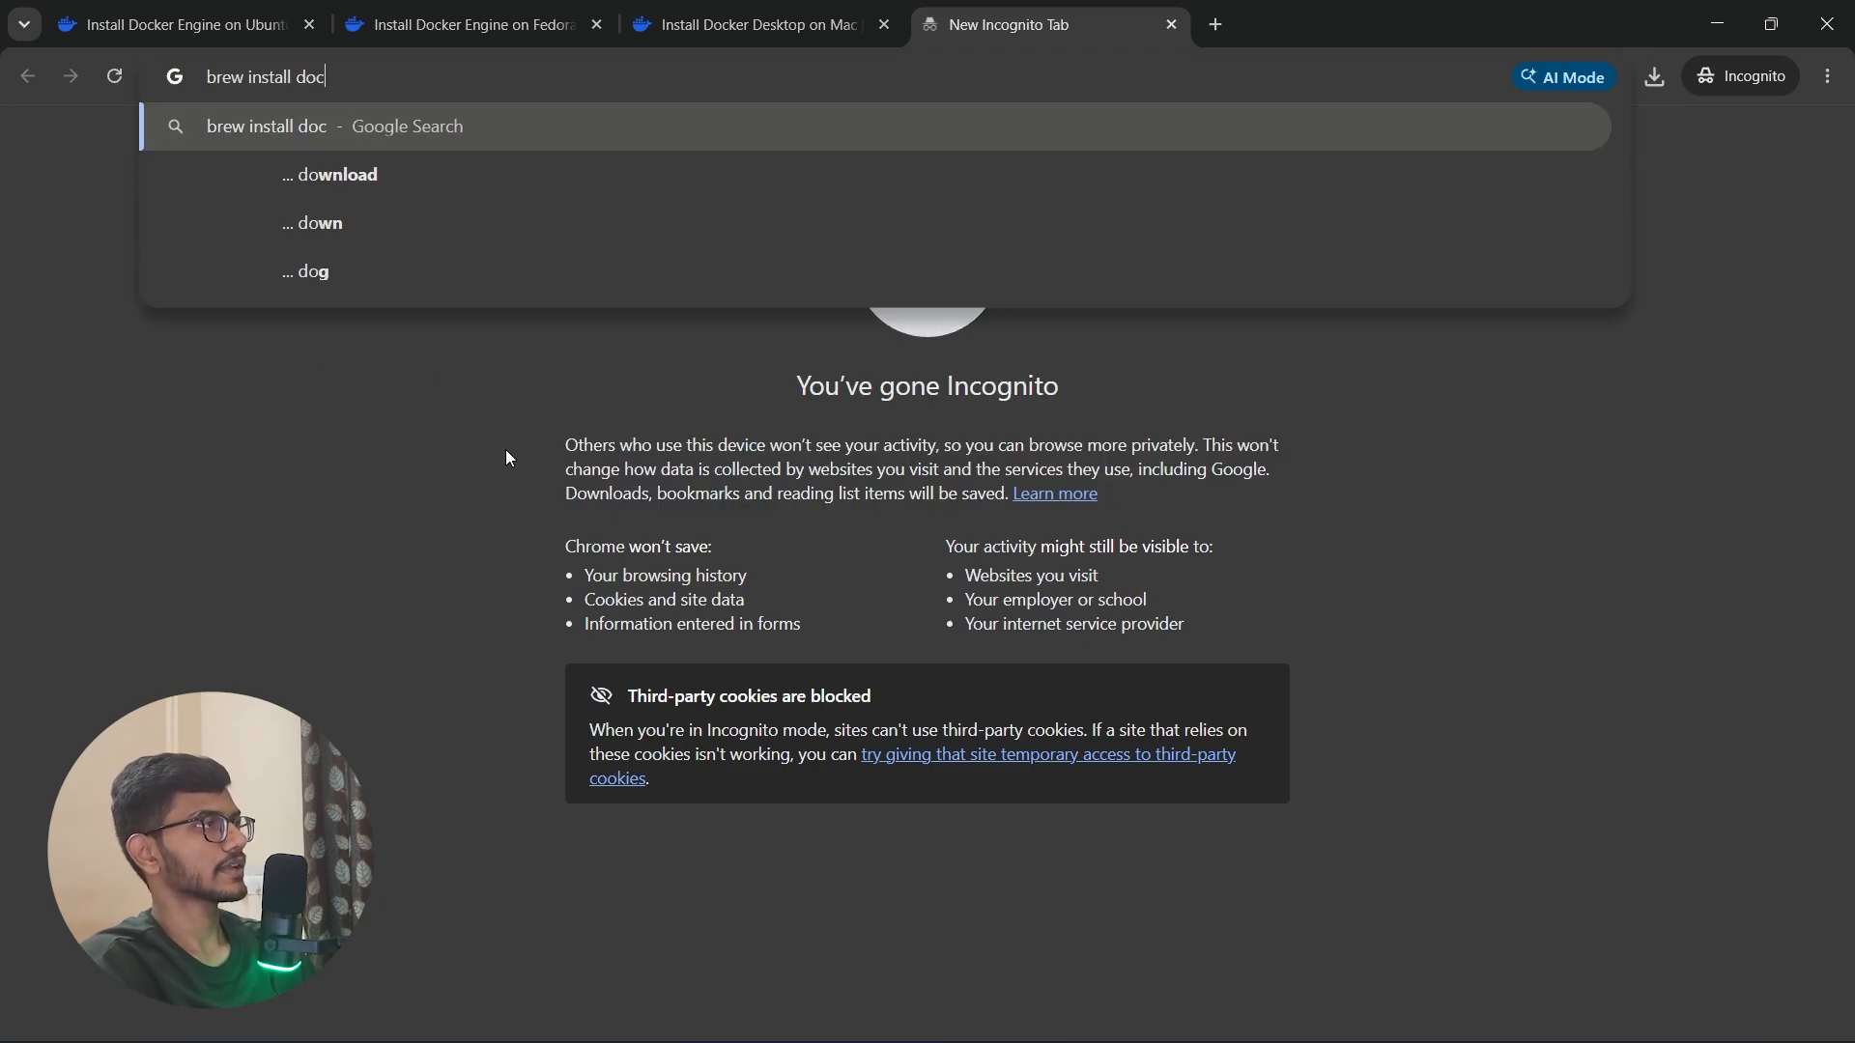
{"action": "type", "text": "ekr"}
{"action": "key", "text": "Return"}
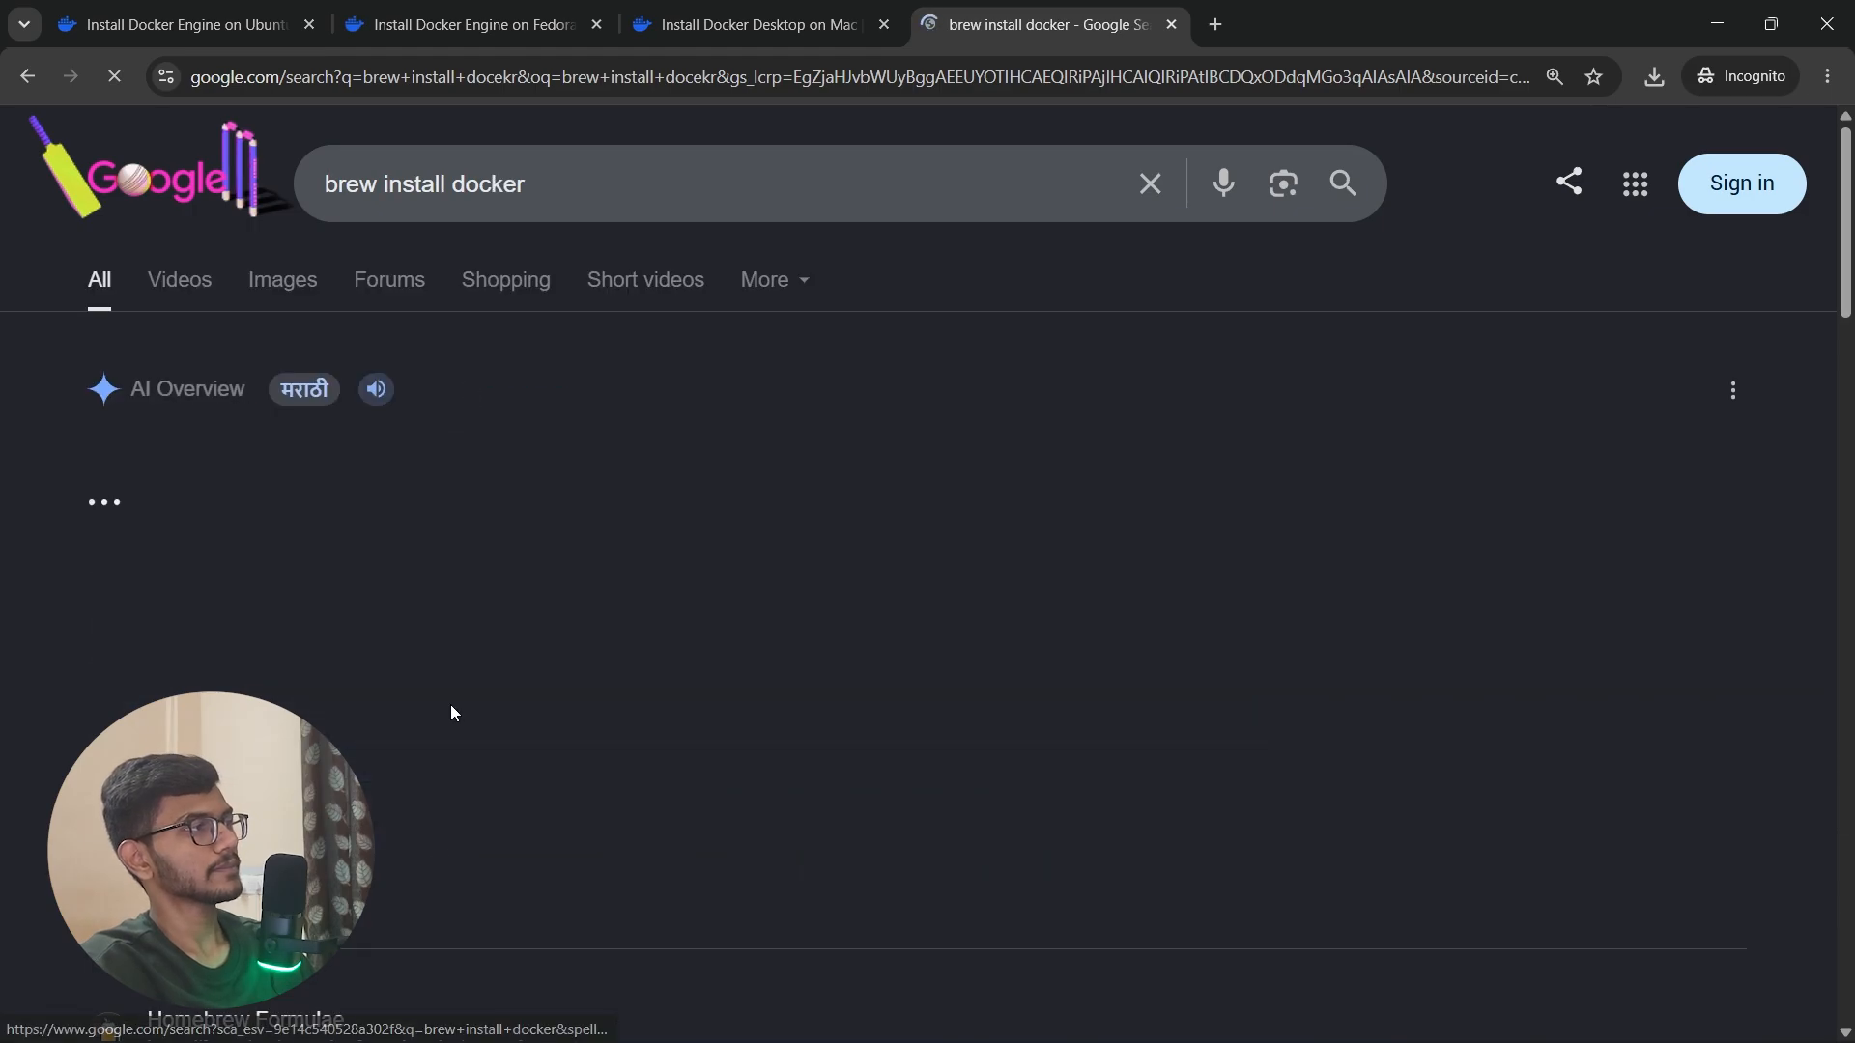
Step: Open the Homebrew Formulae page for docker, copy the brew install docker command, and look through the page's analytics
{"action": "scroll", "coordinate": [451, 714], "scroll_direction": "down", "scroll_amount": 20}
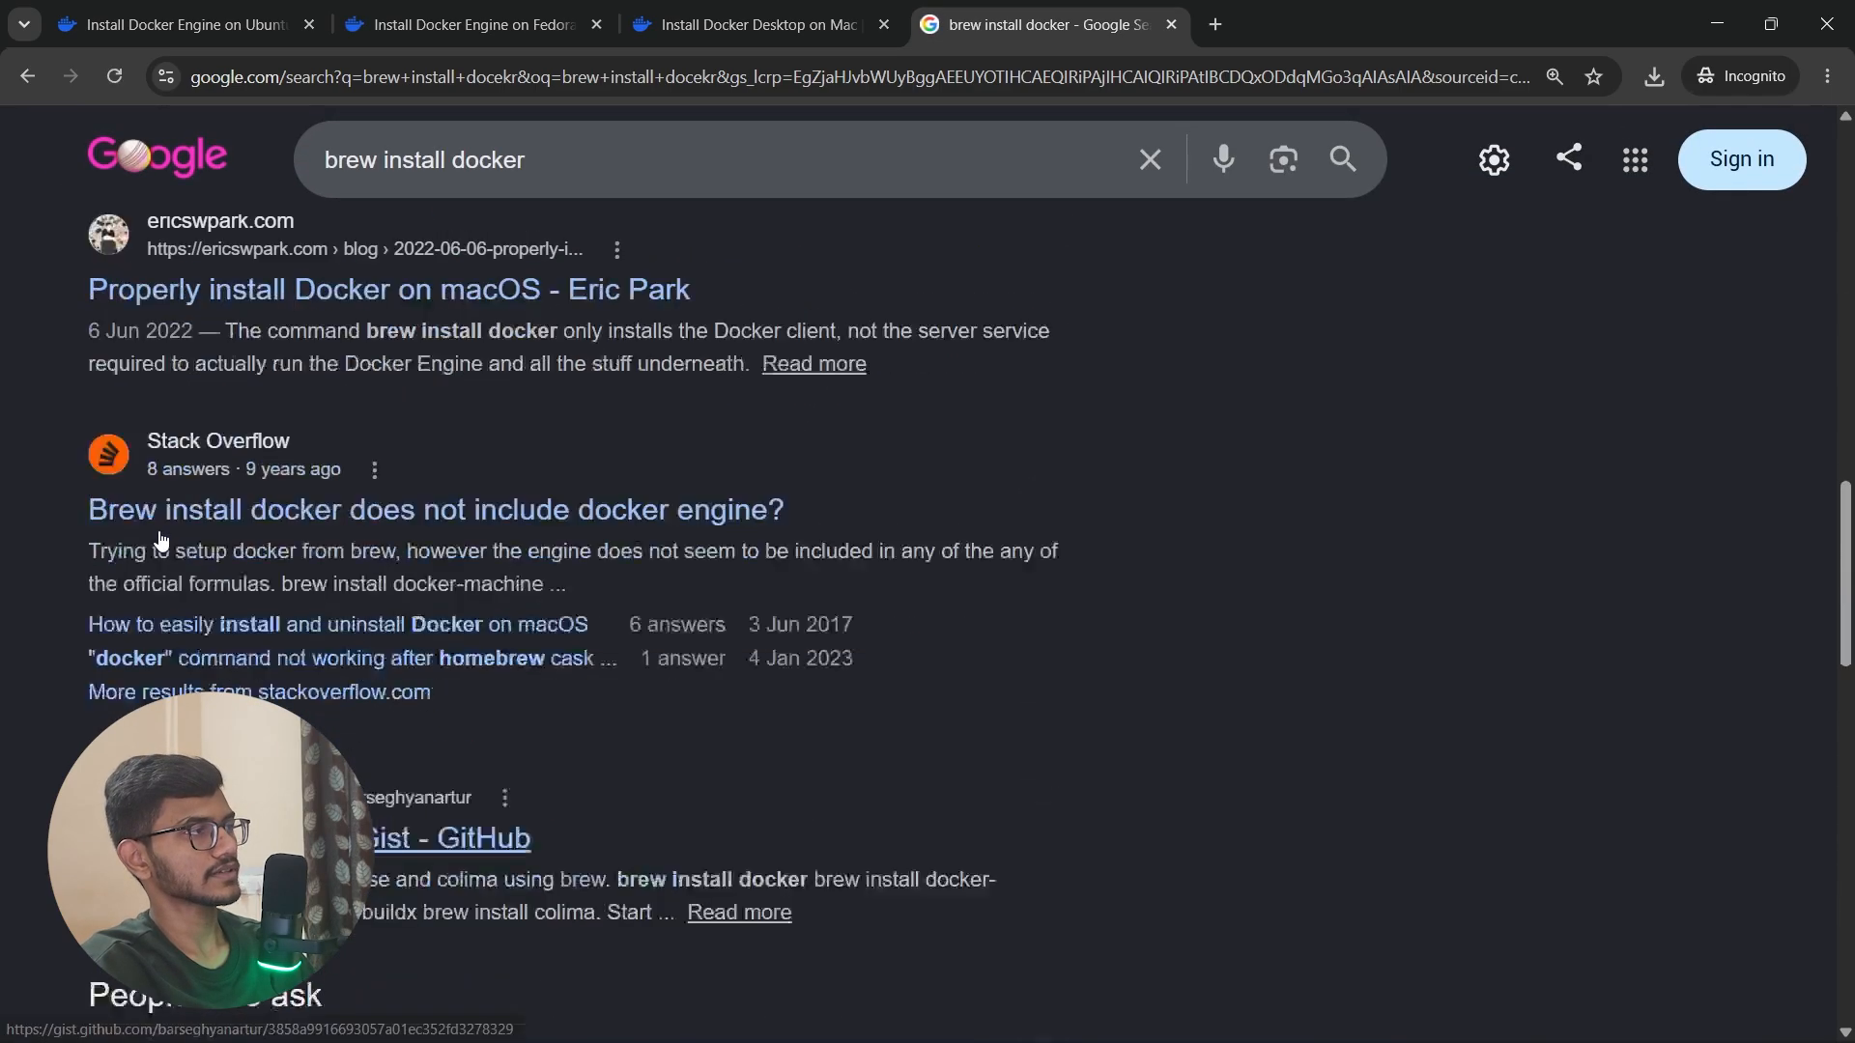
{"action": "scroll", "coordinate": [387, 628], "scroll_direction": "up", "scroll_amount": 10}
{"action": "left_click", "coordinate": [738, 843]}
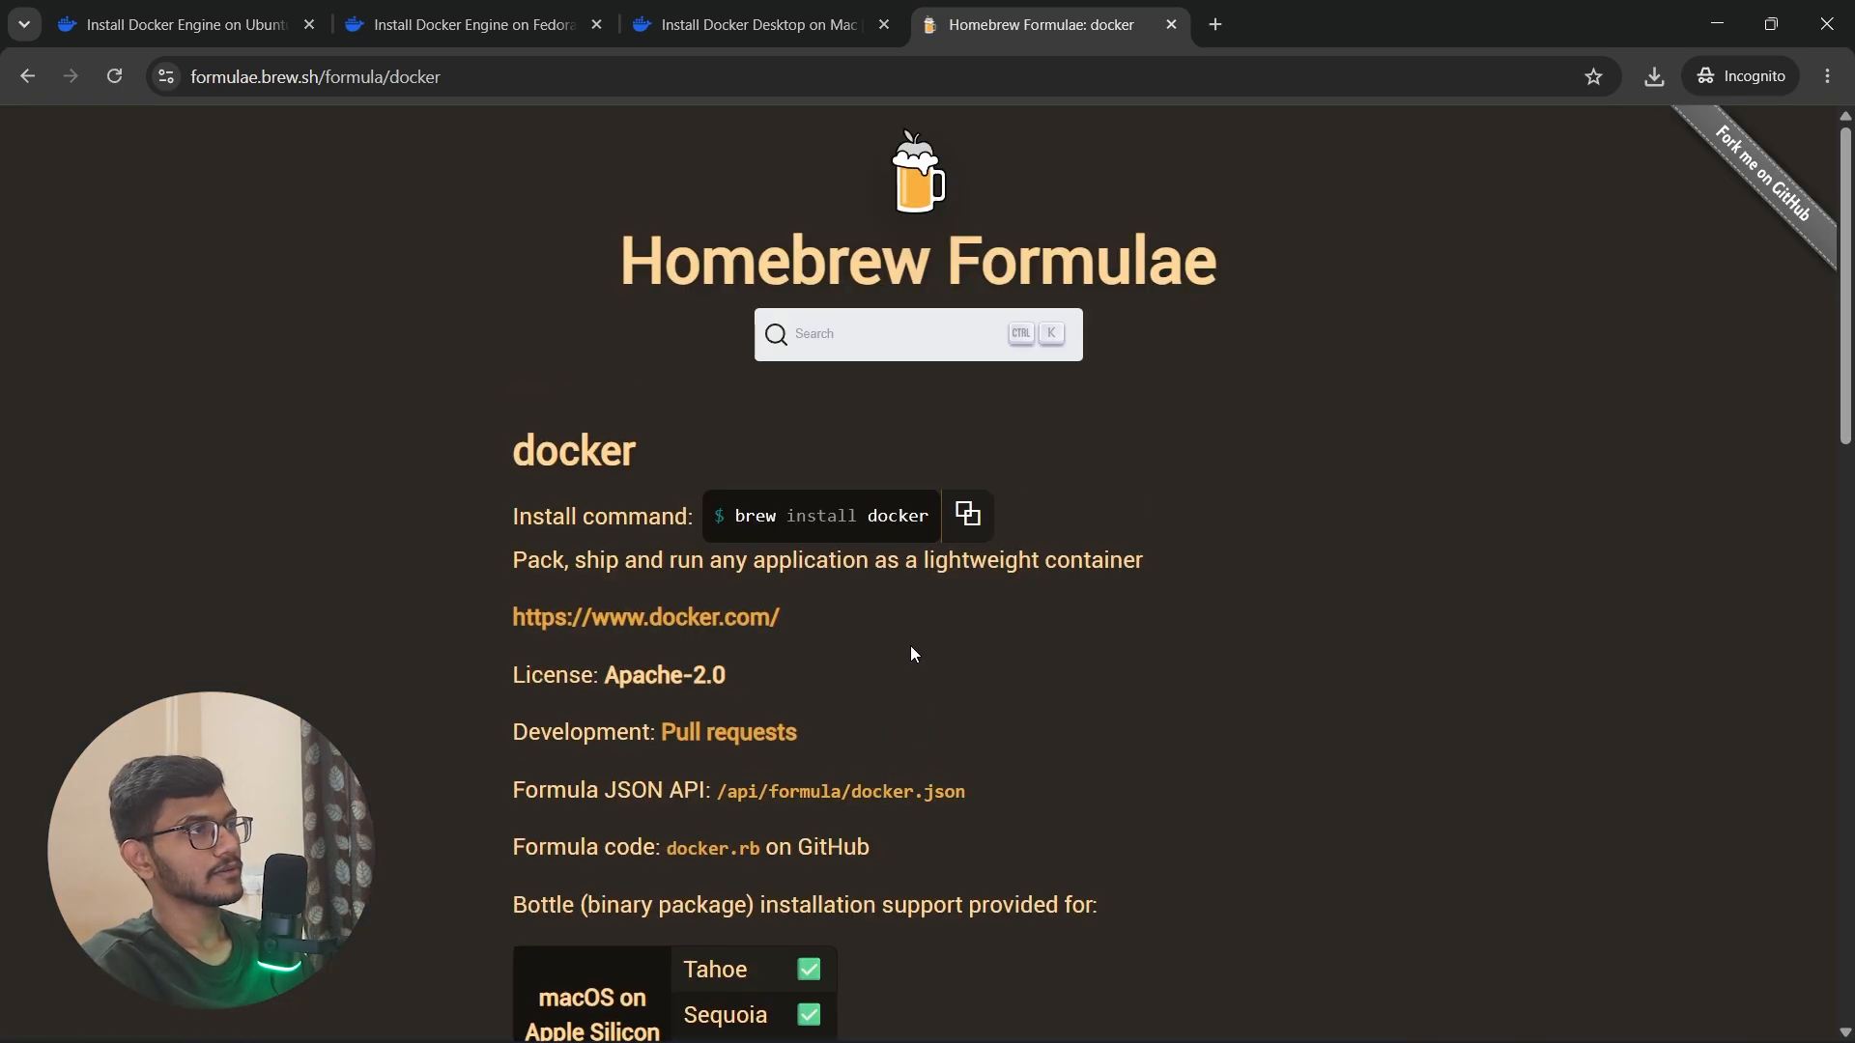
{"action": "left_click", "coordinate": [967, 514]}
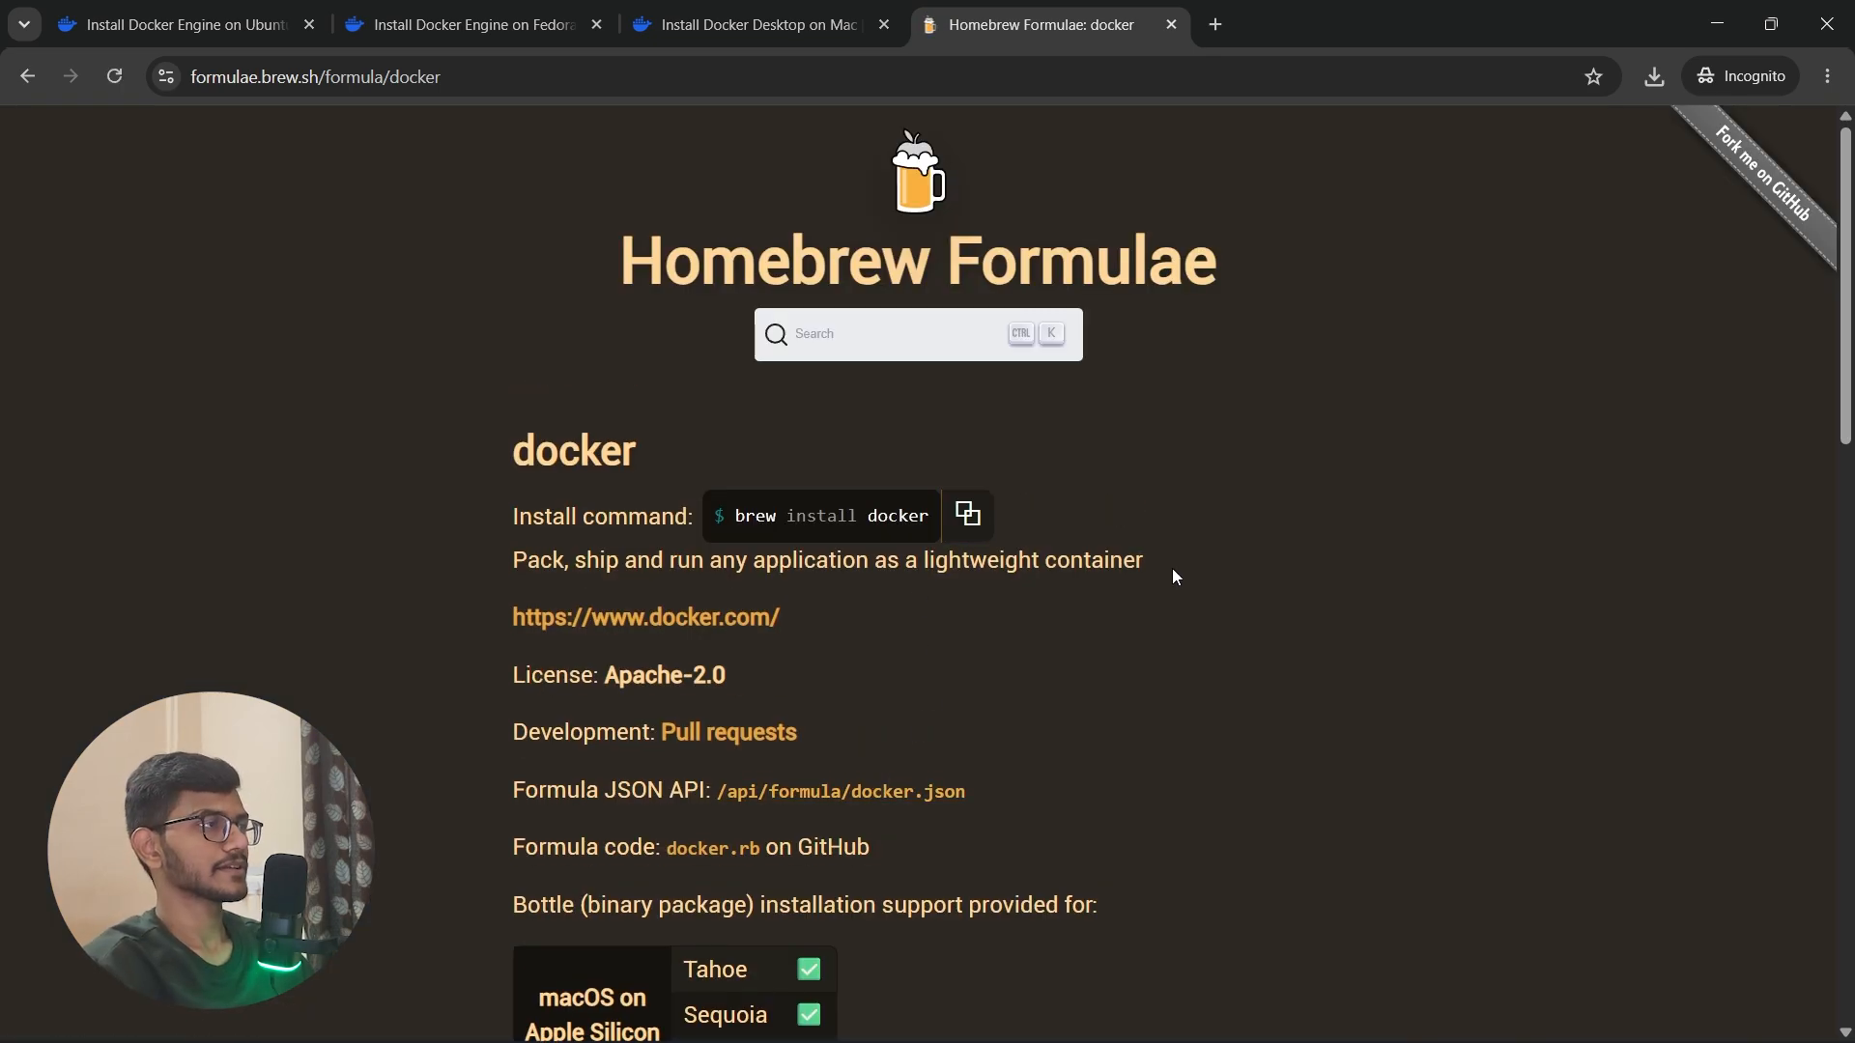
{"action": "scroll", "coordinate": [1173, 572], "scroll_direction": "down", "scroll_amount": 15}
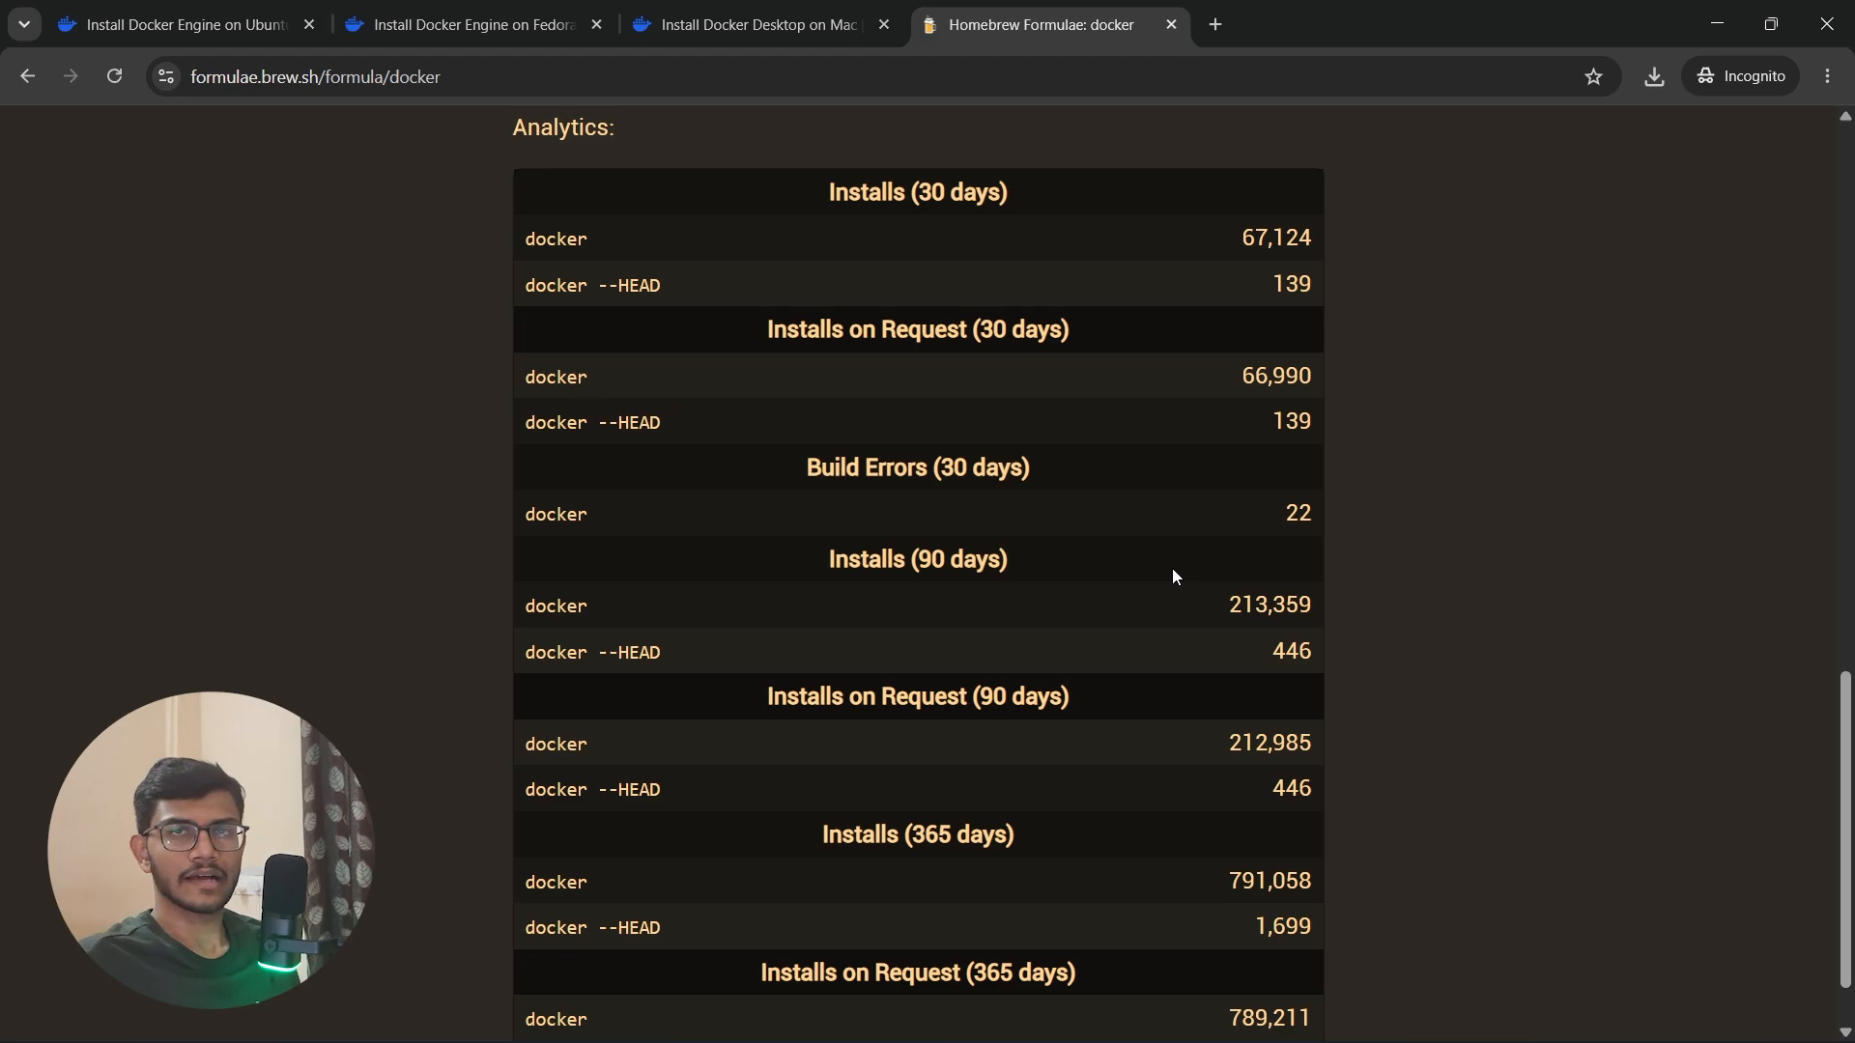